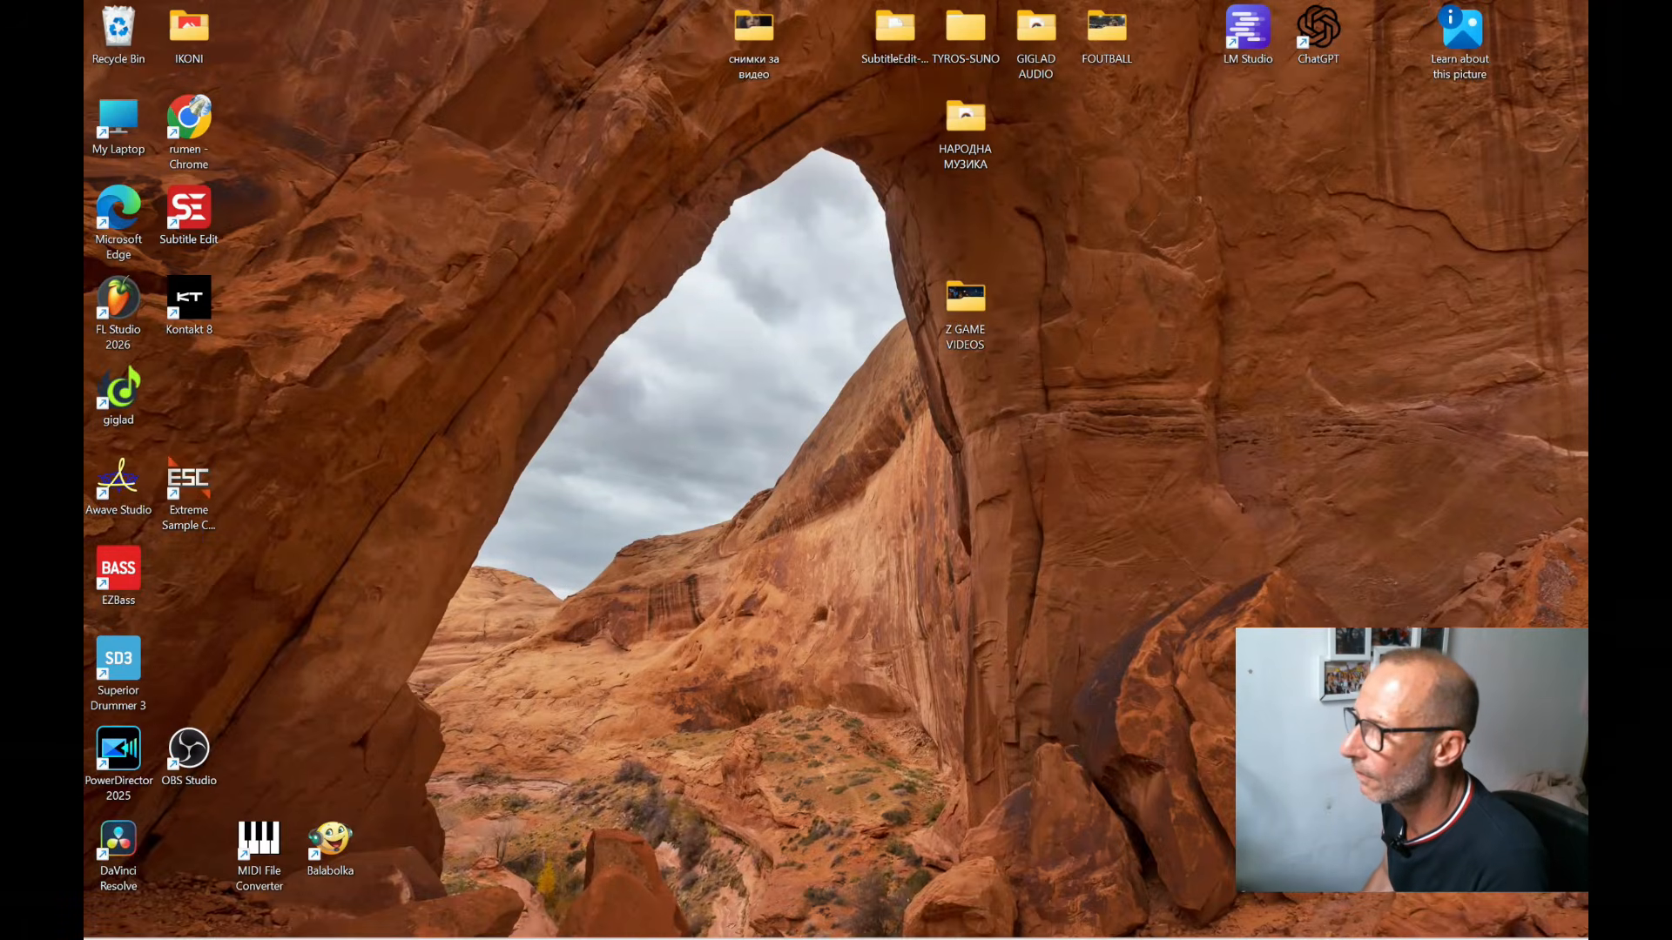
Look through the soundfont files in the OMNISFERE folder of CHOIR SECTION, and minimise the file window
mouse_move(892, 938)
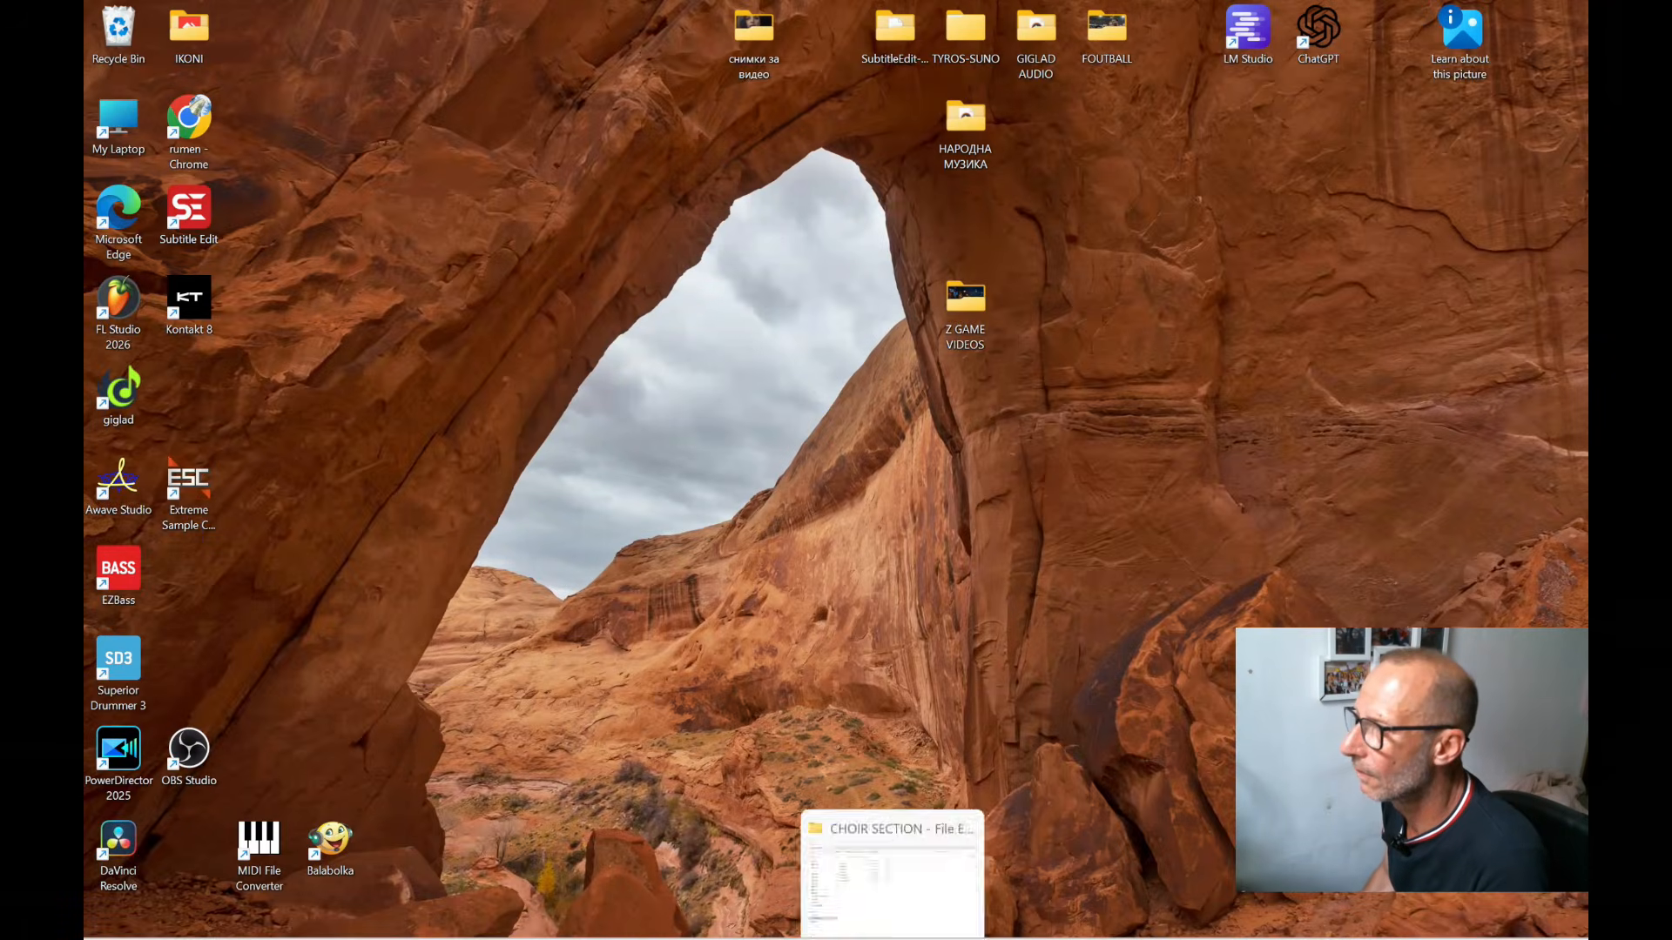
left_click(888, 852)
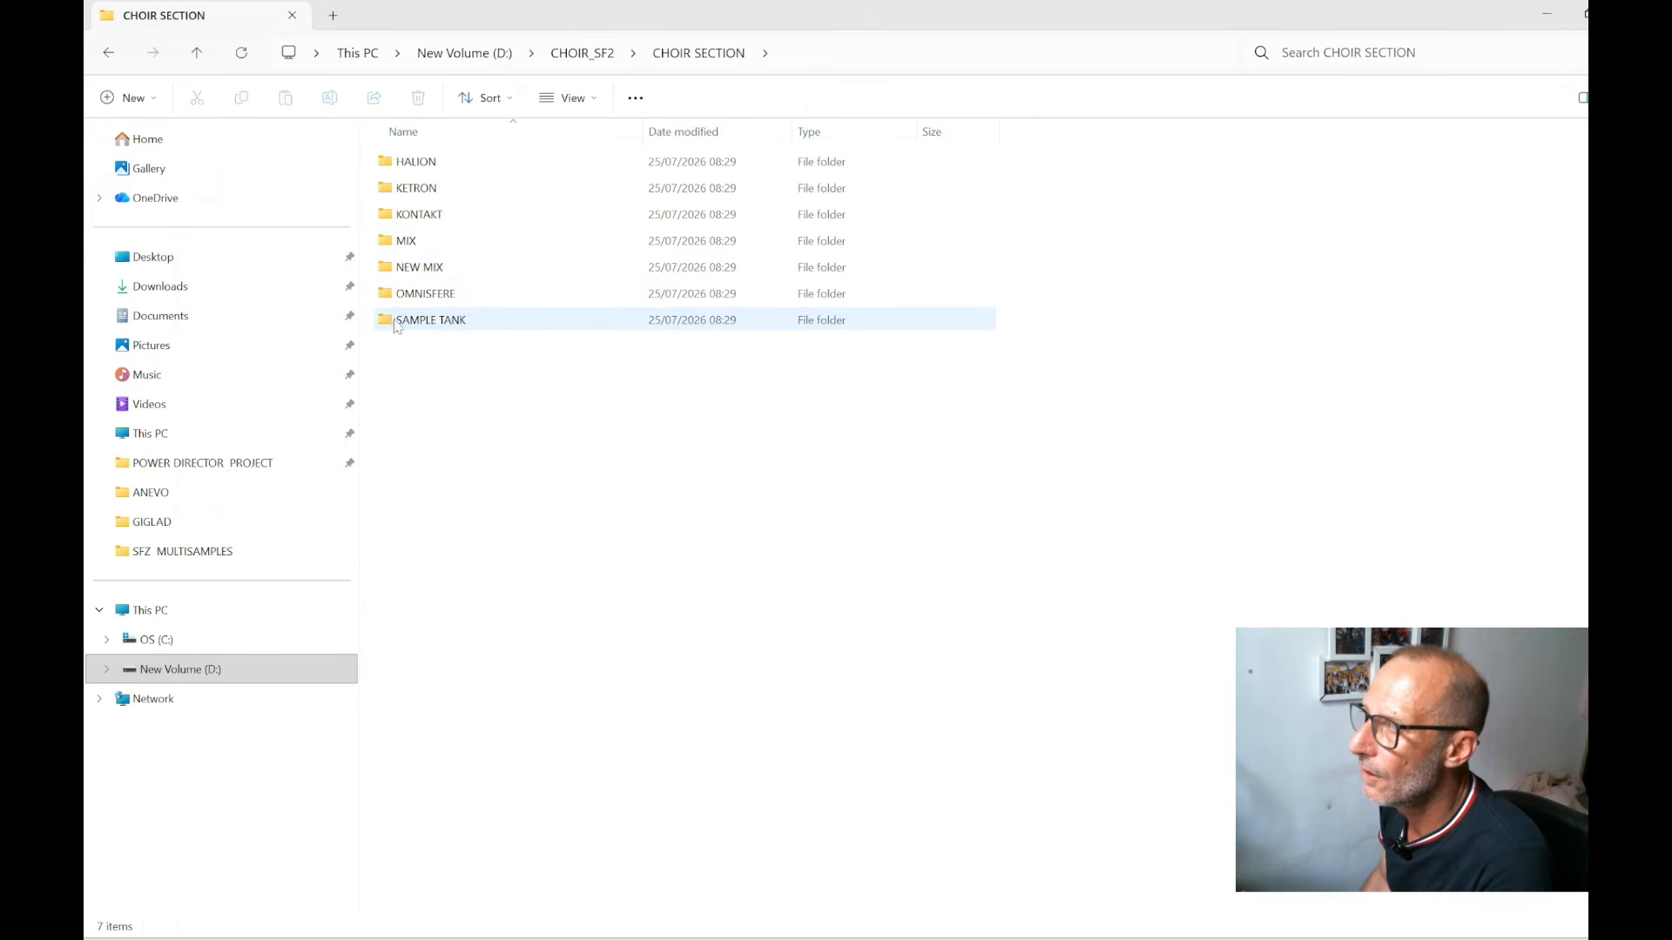
double_click(460, 297)
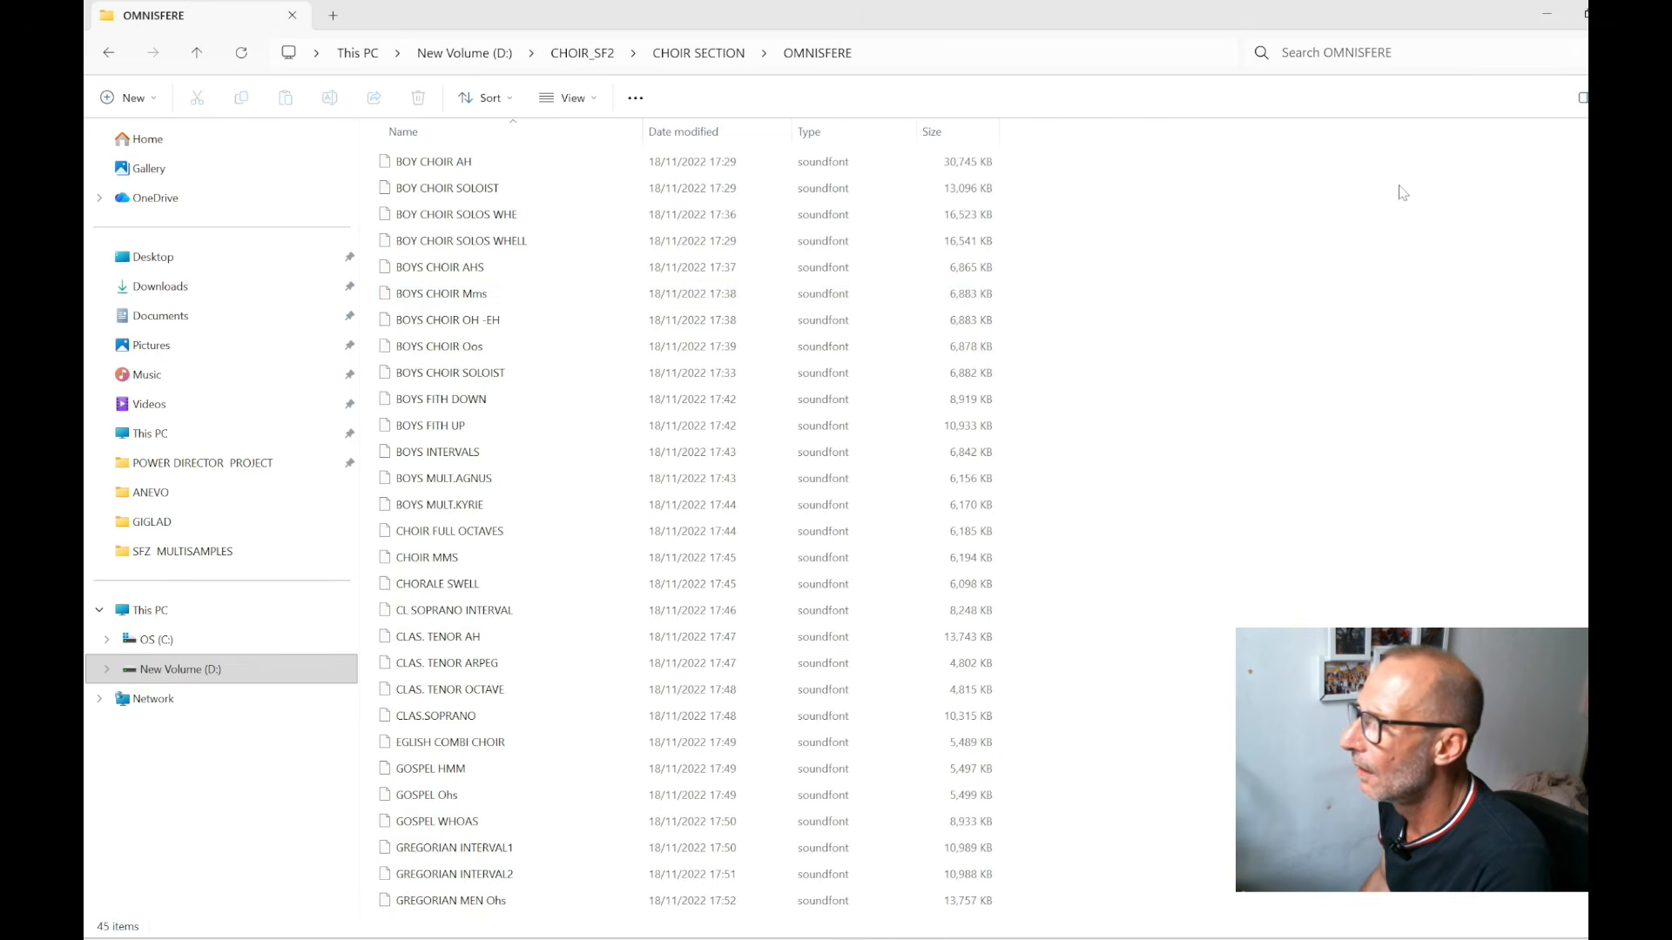
scroll(1379, 190, "down", 5)
scroll(1202, 179, "up", 5)
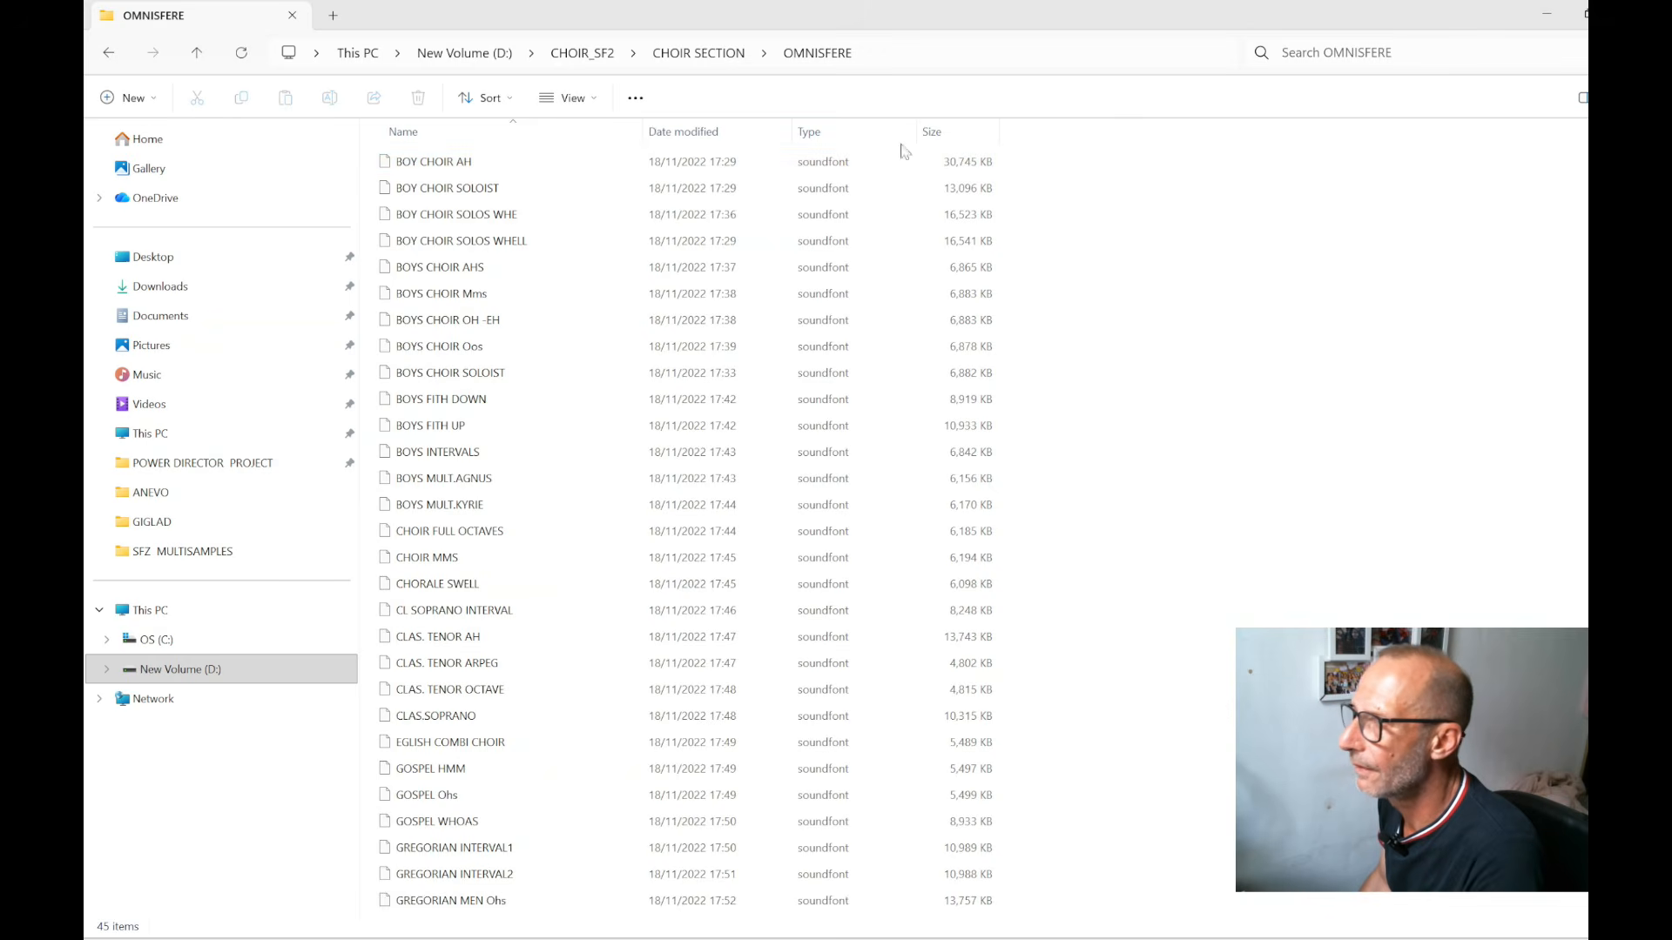
left_click(1547, 18)
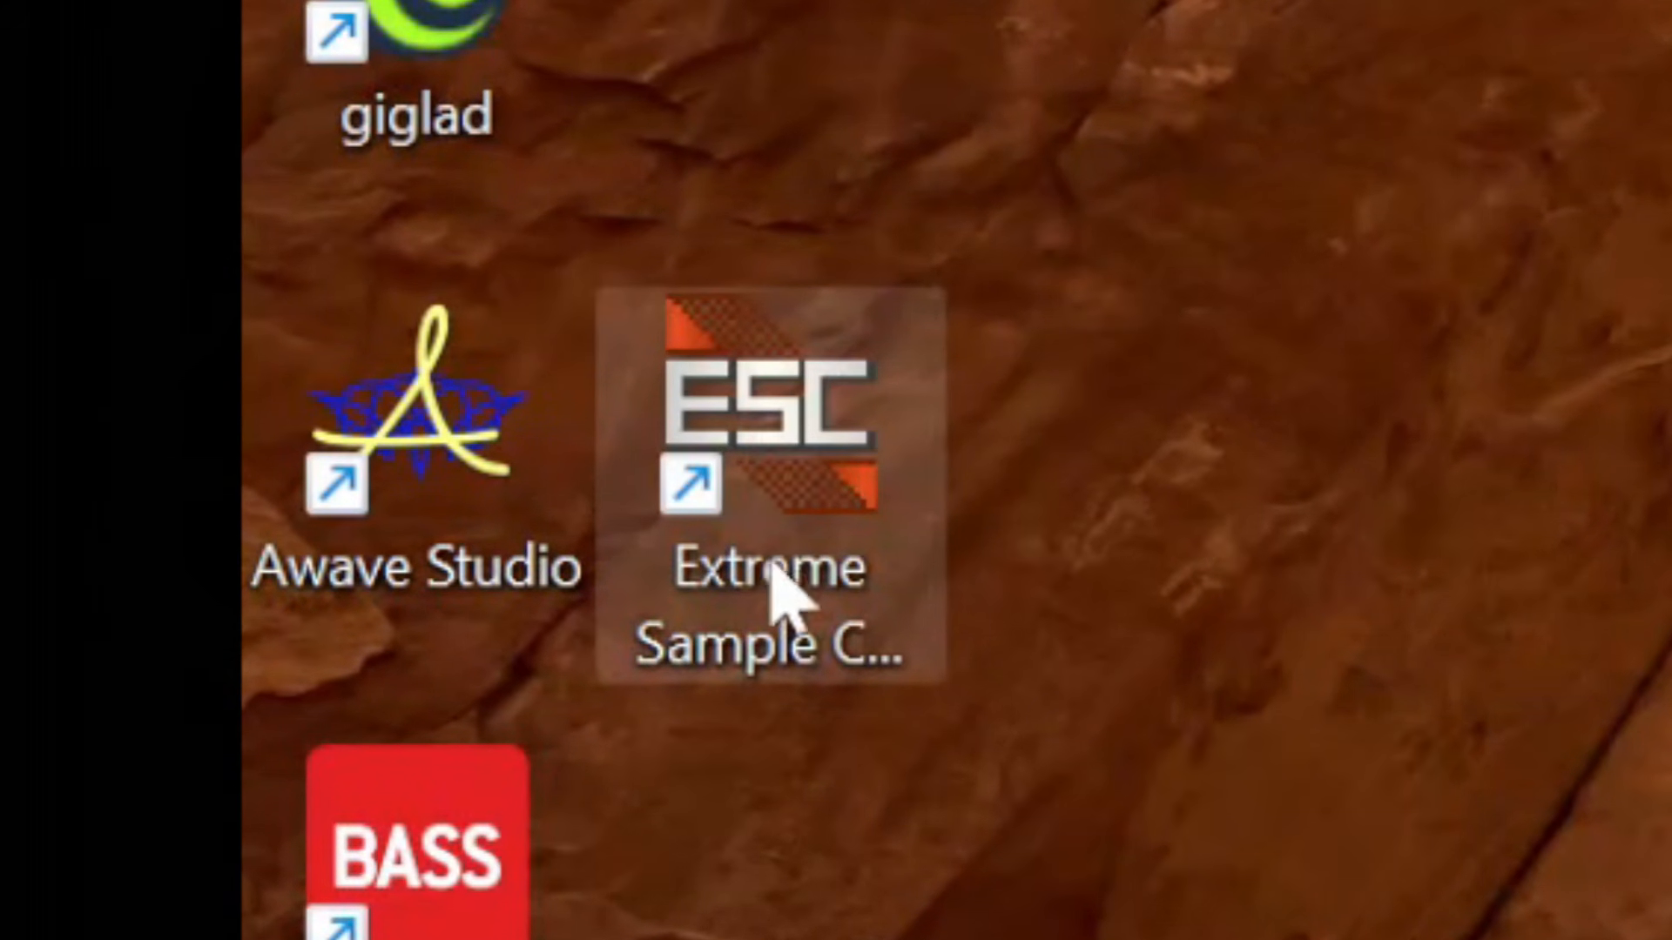
Launch Extreme Sample Converter from the desktop and dismiss its startup warning
double_click(714, 469)
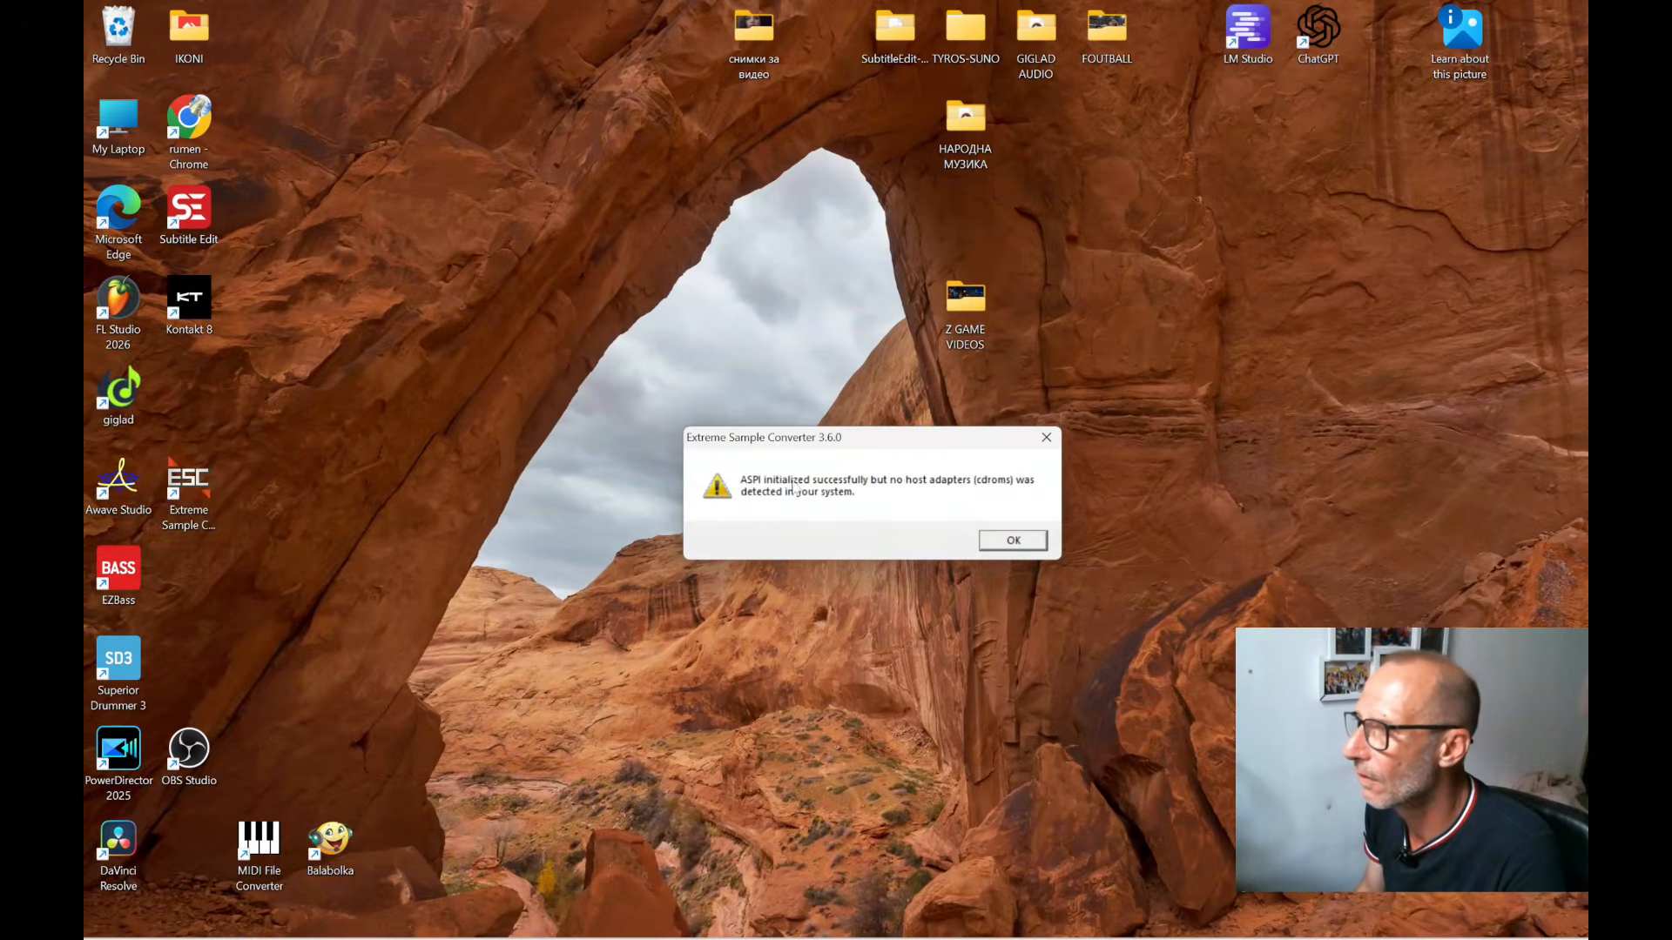
left_click(1013, 540)
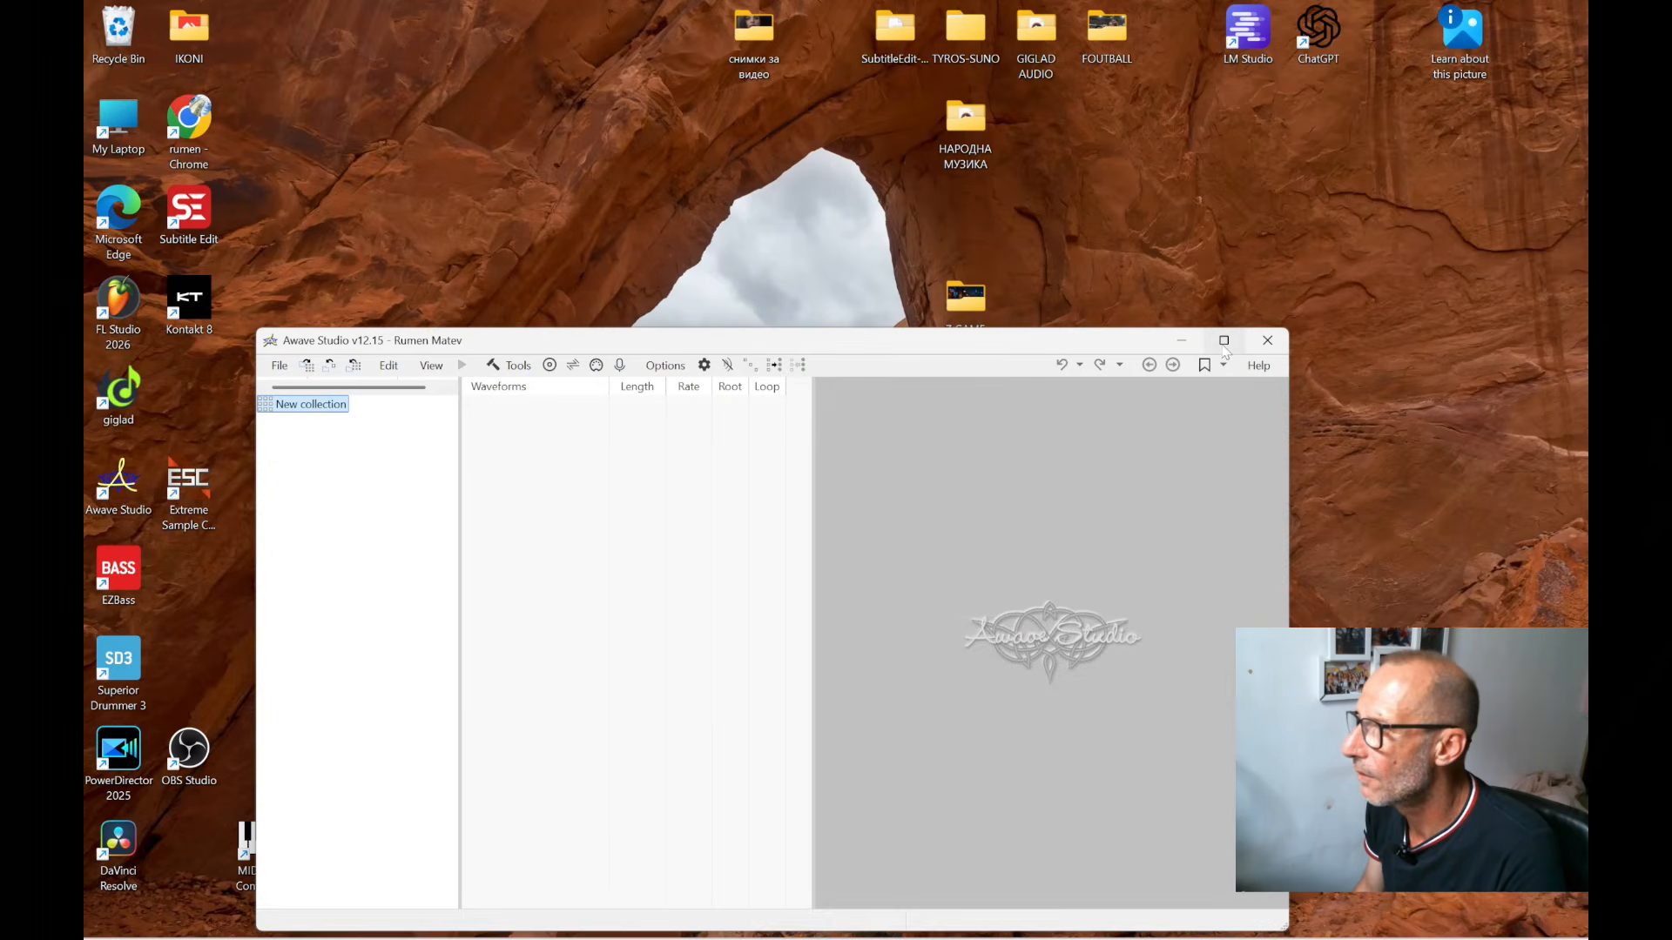
Maximise Awave Studio and start a batch conversion of the Convert Instruments type
left_click(1224, 345)
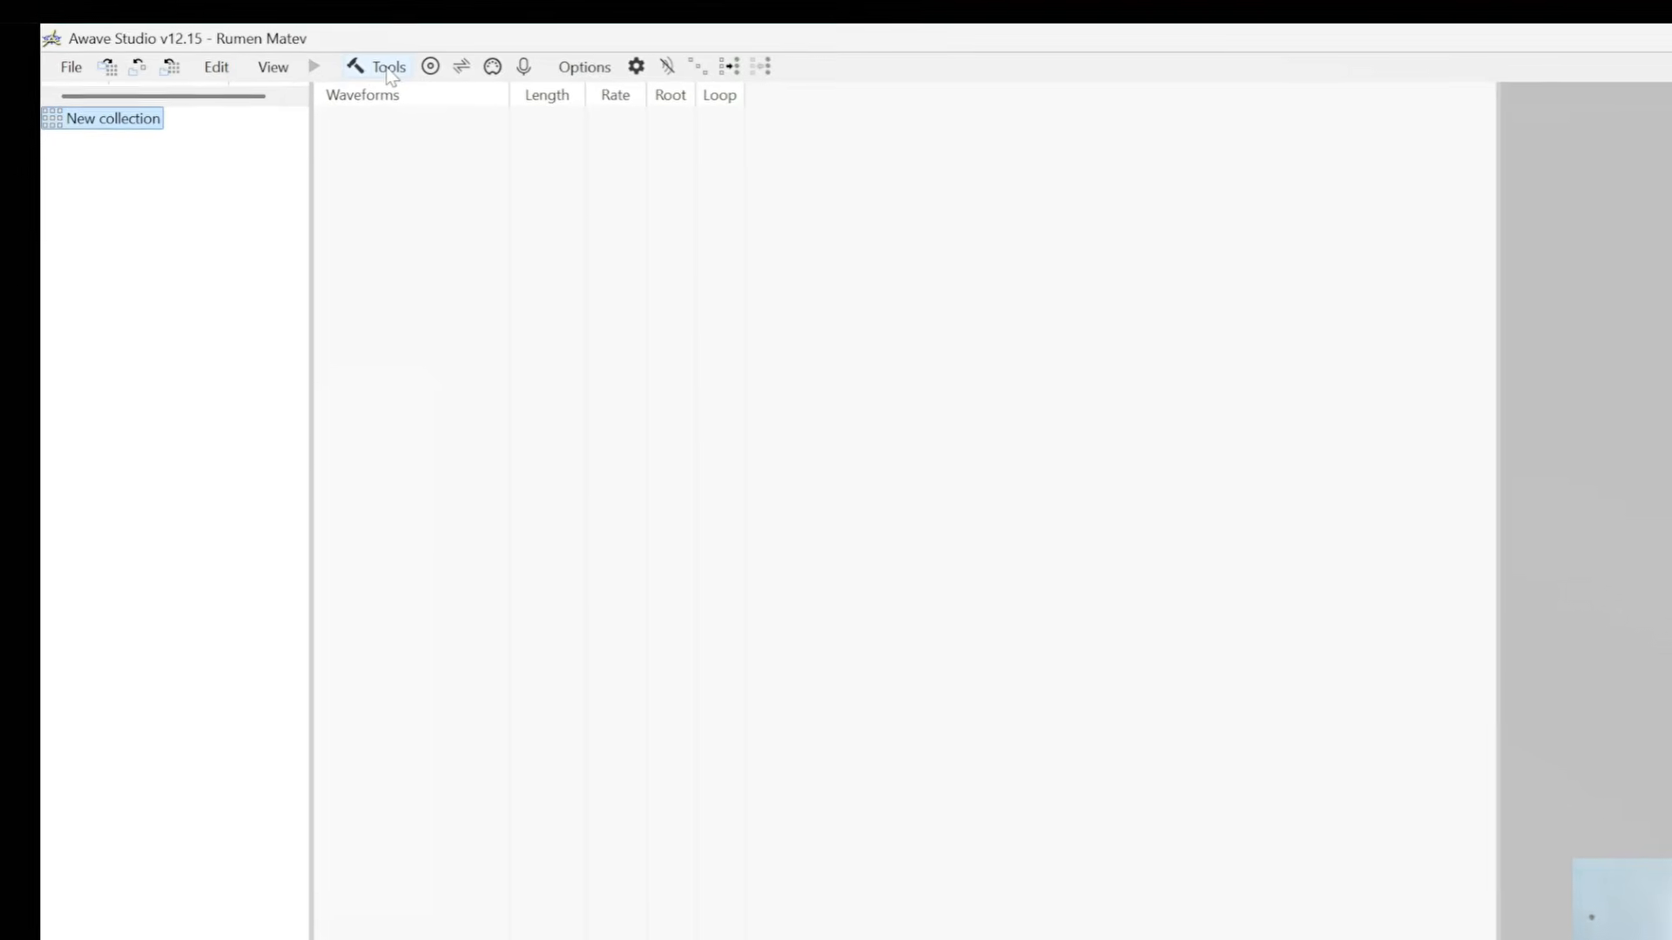
left_click(394, 71)
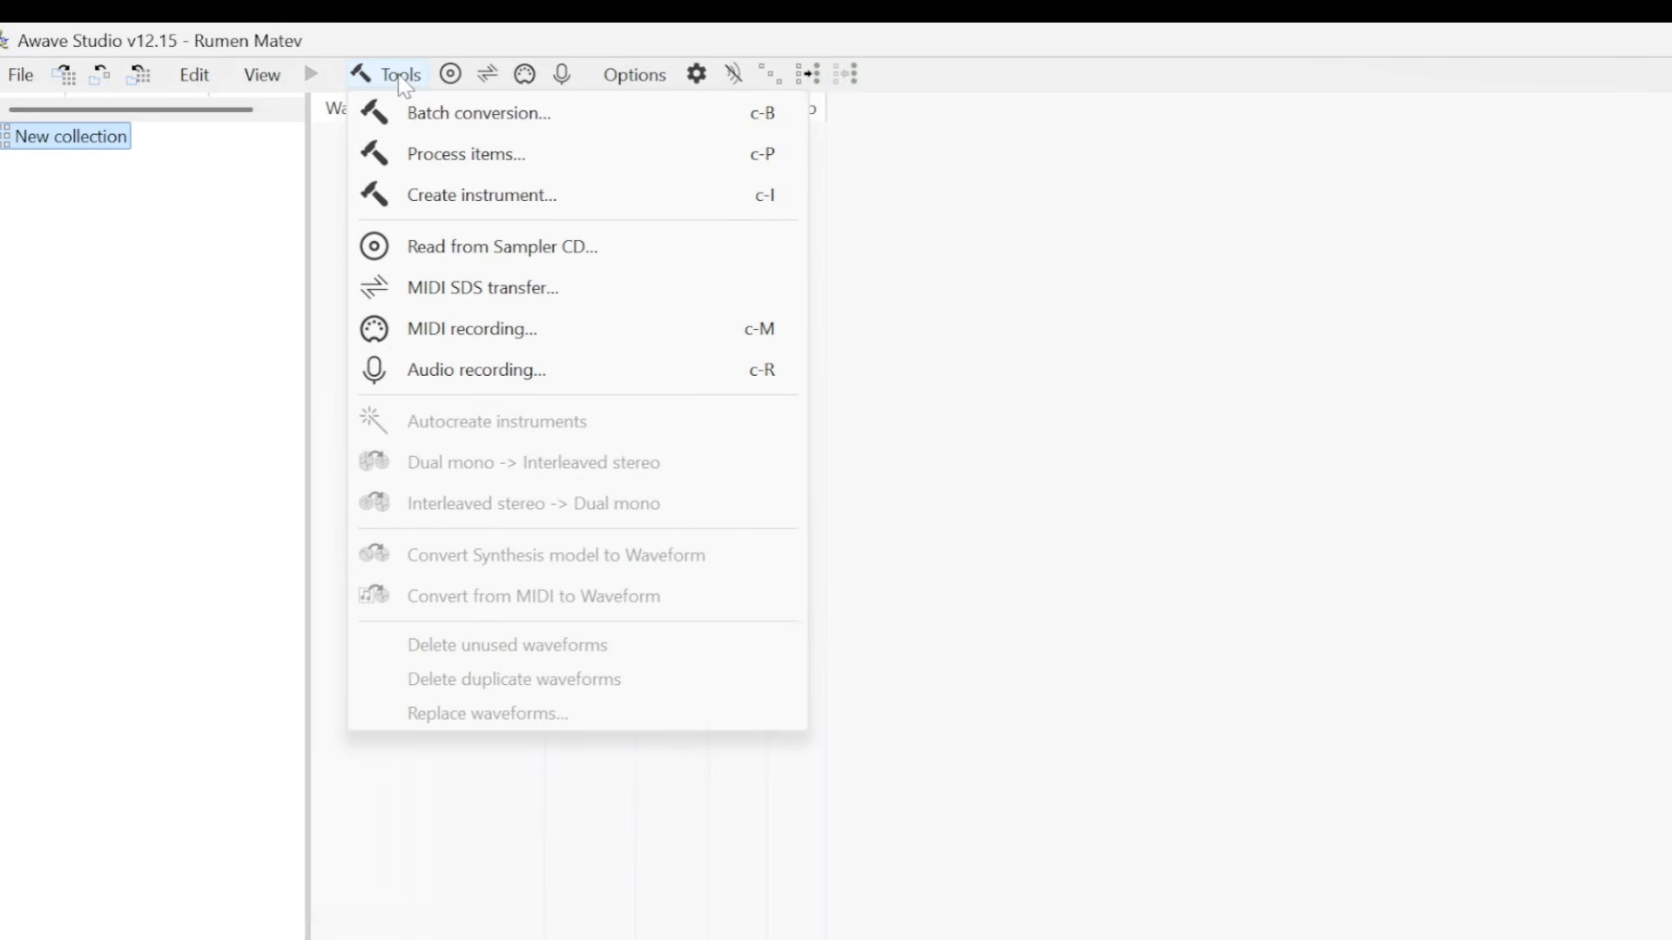
left_click(523, 122)
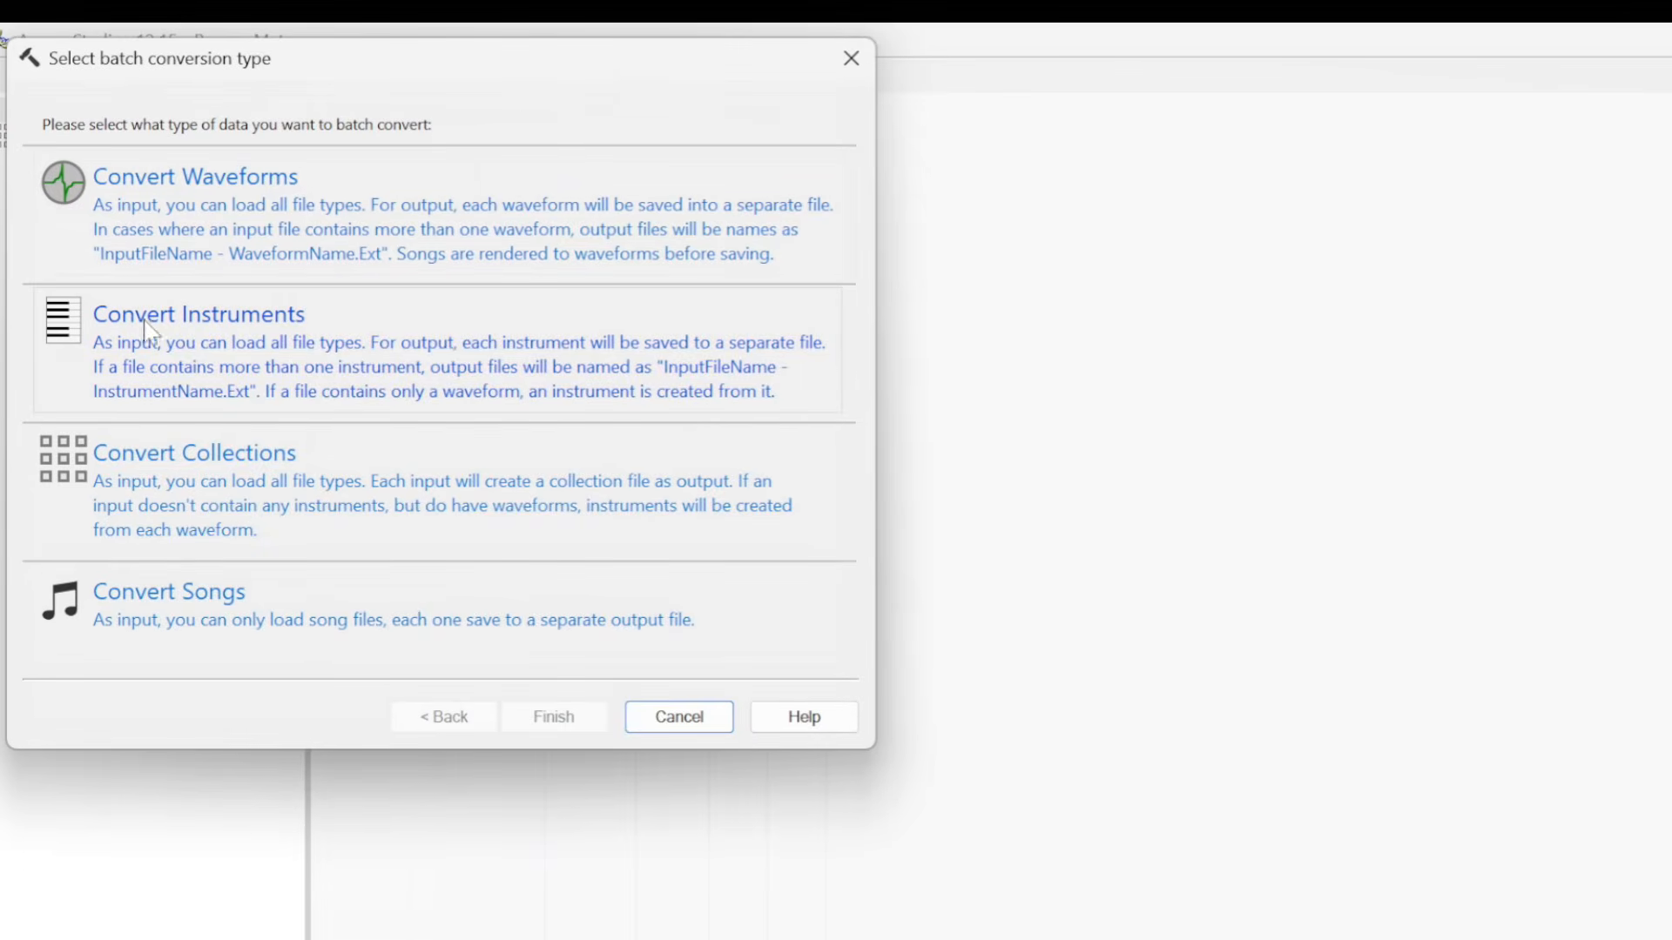
left_click(259, 350)
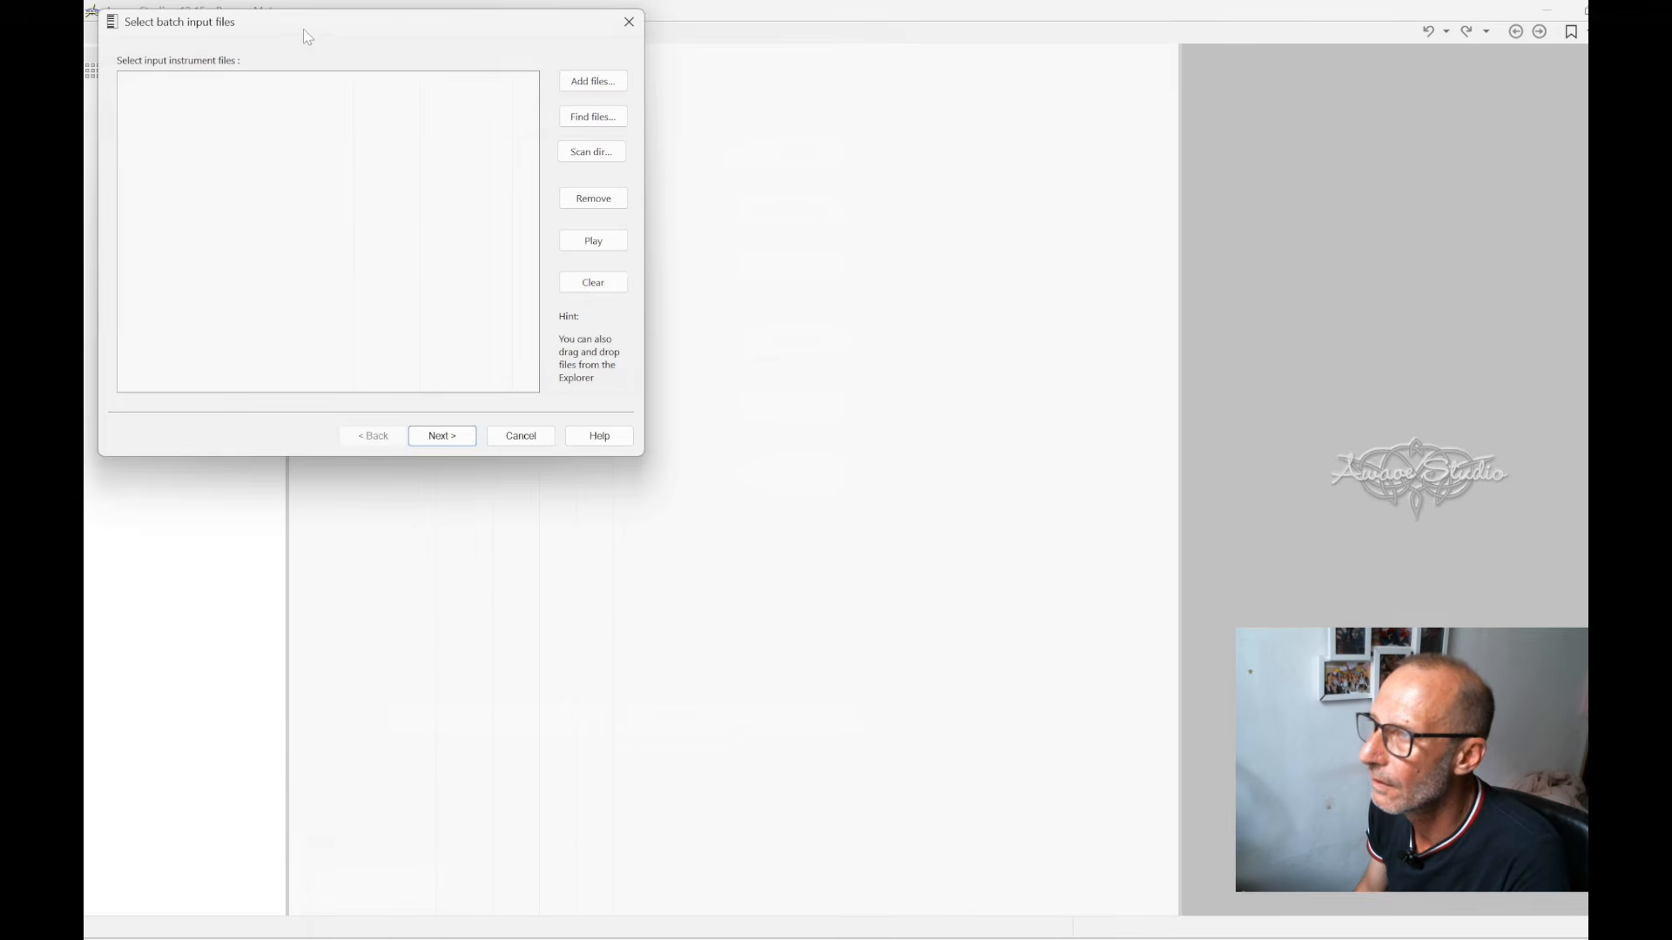
left_click_drag(307, 35, 728, 126)
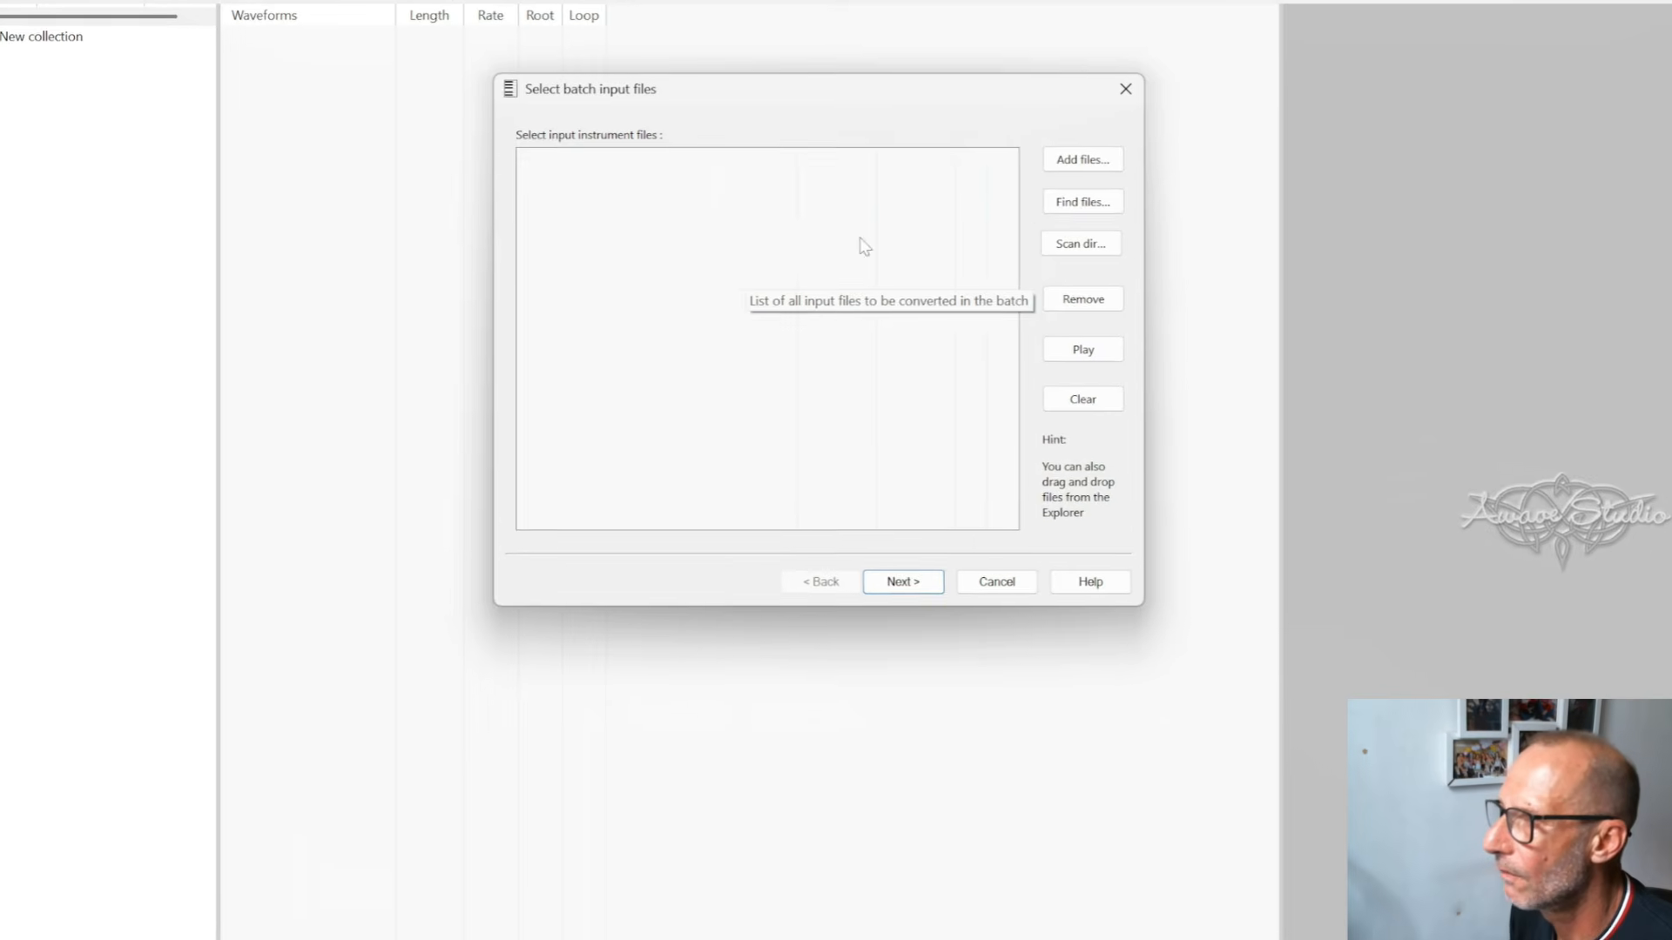
Add all soundfonts from CHOIR_SF2\CHOIR SECTION\OMNISFERE as batch input files and proceed to the output options
left_click(1085, 163)
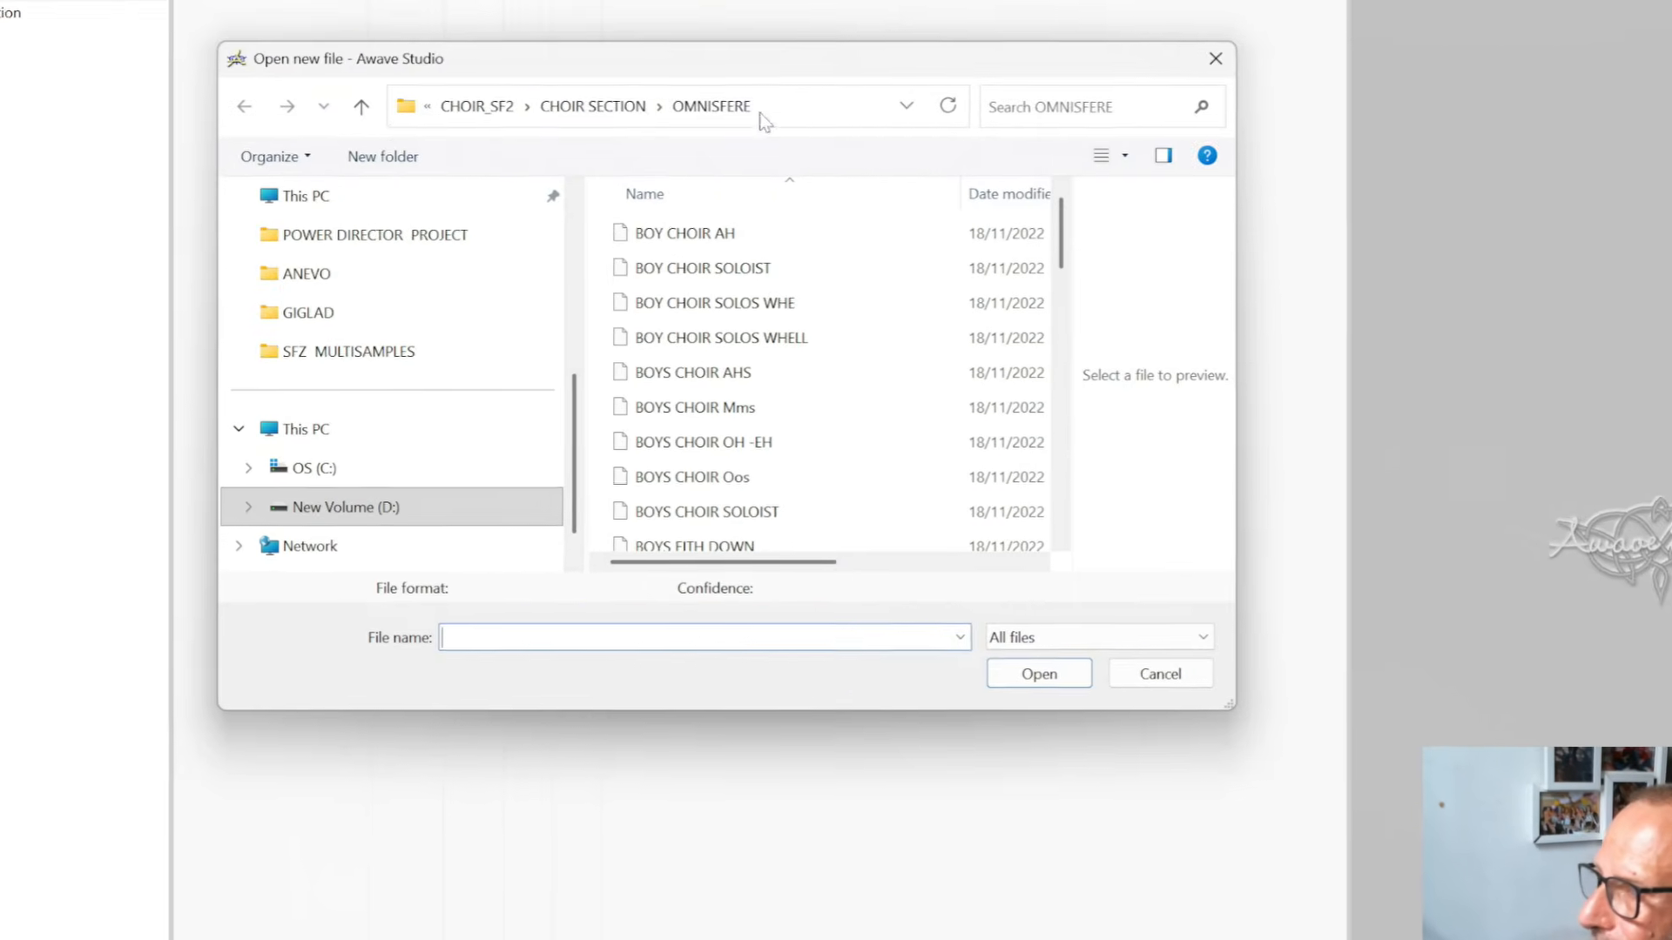
left_click(361, 106)
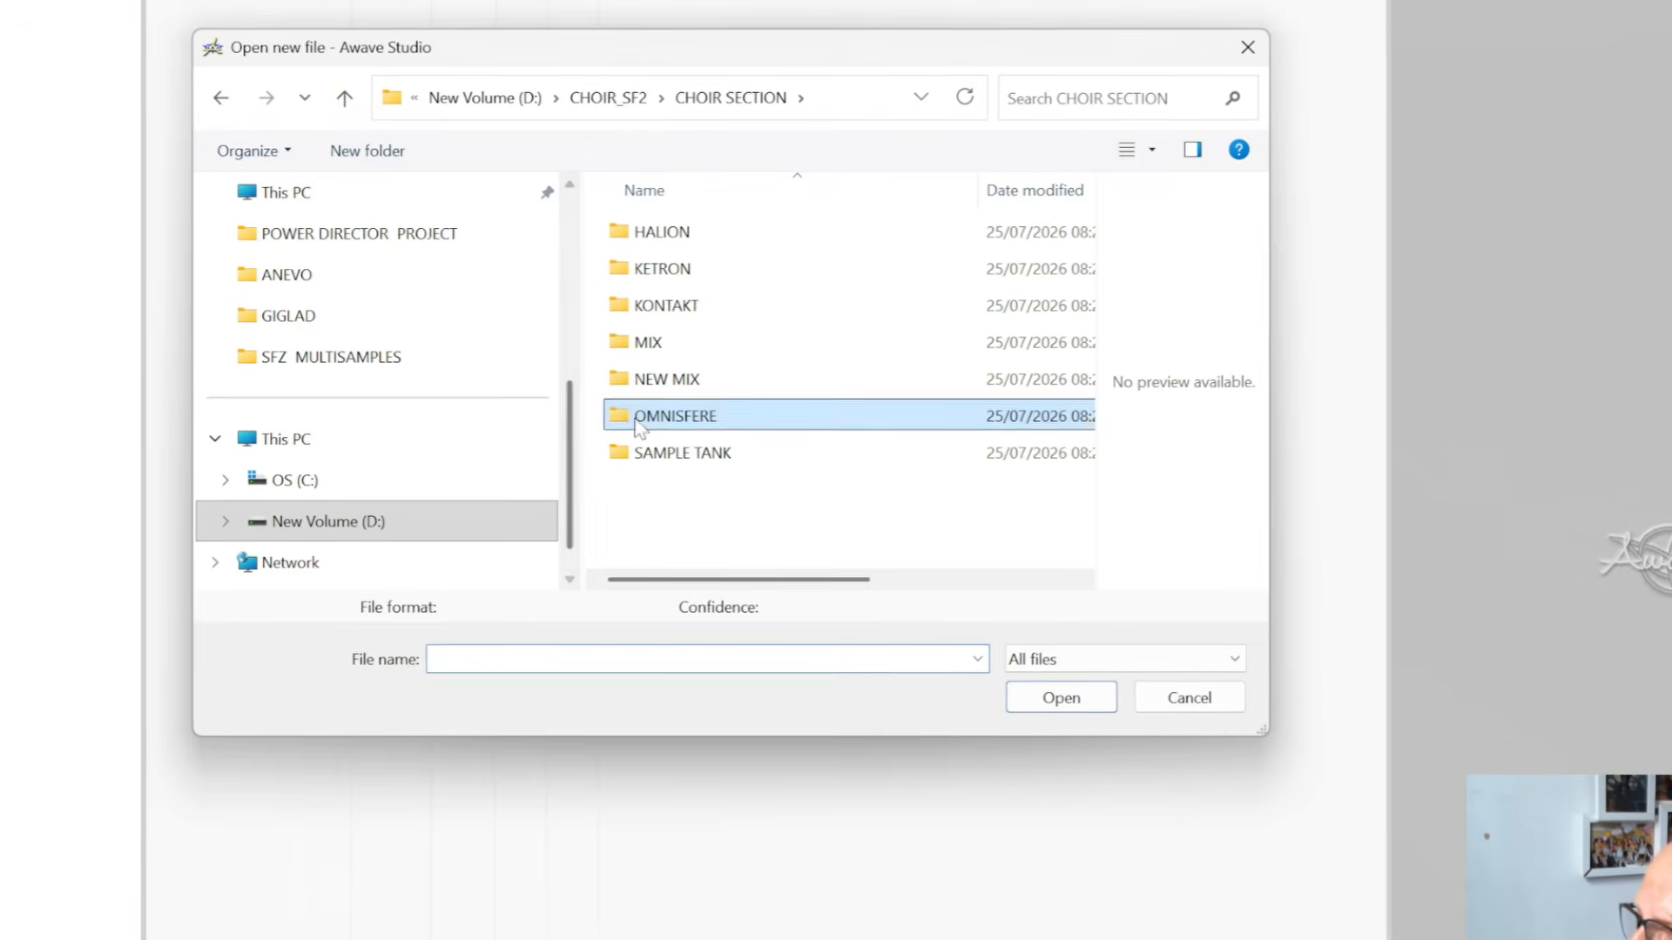
double_click(644, 417)
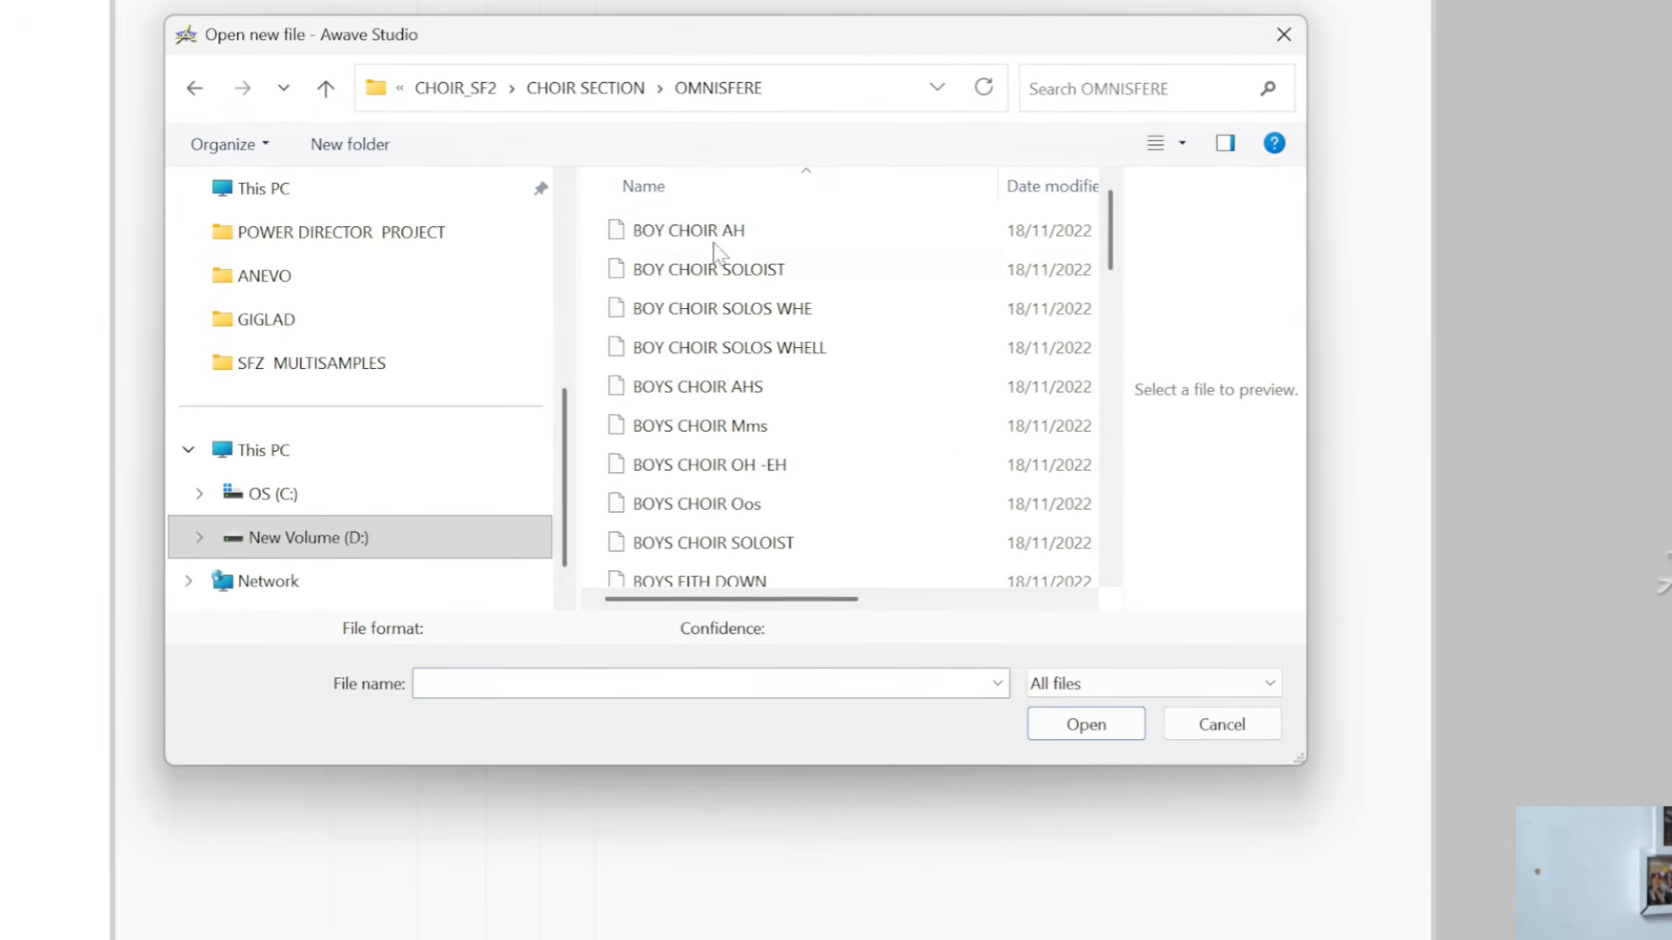
left_click(710, 240)
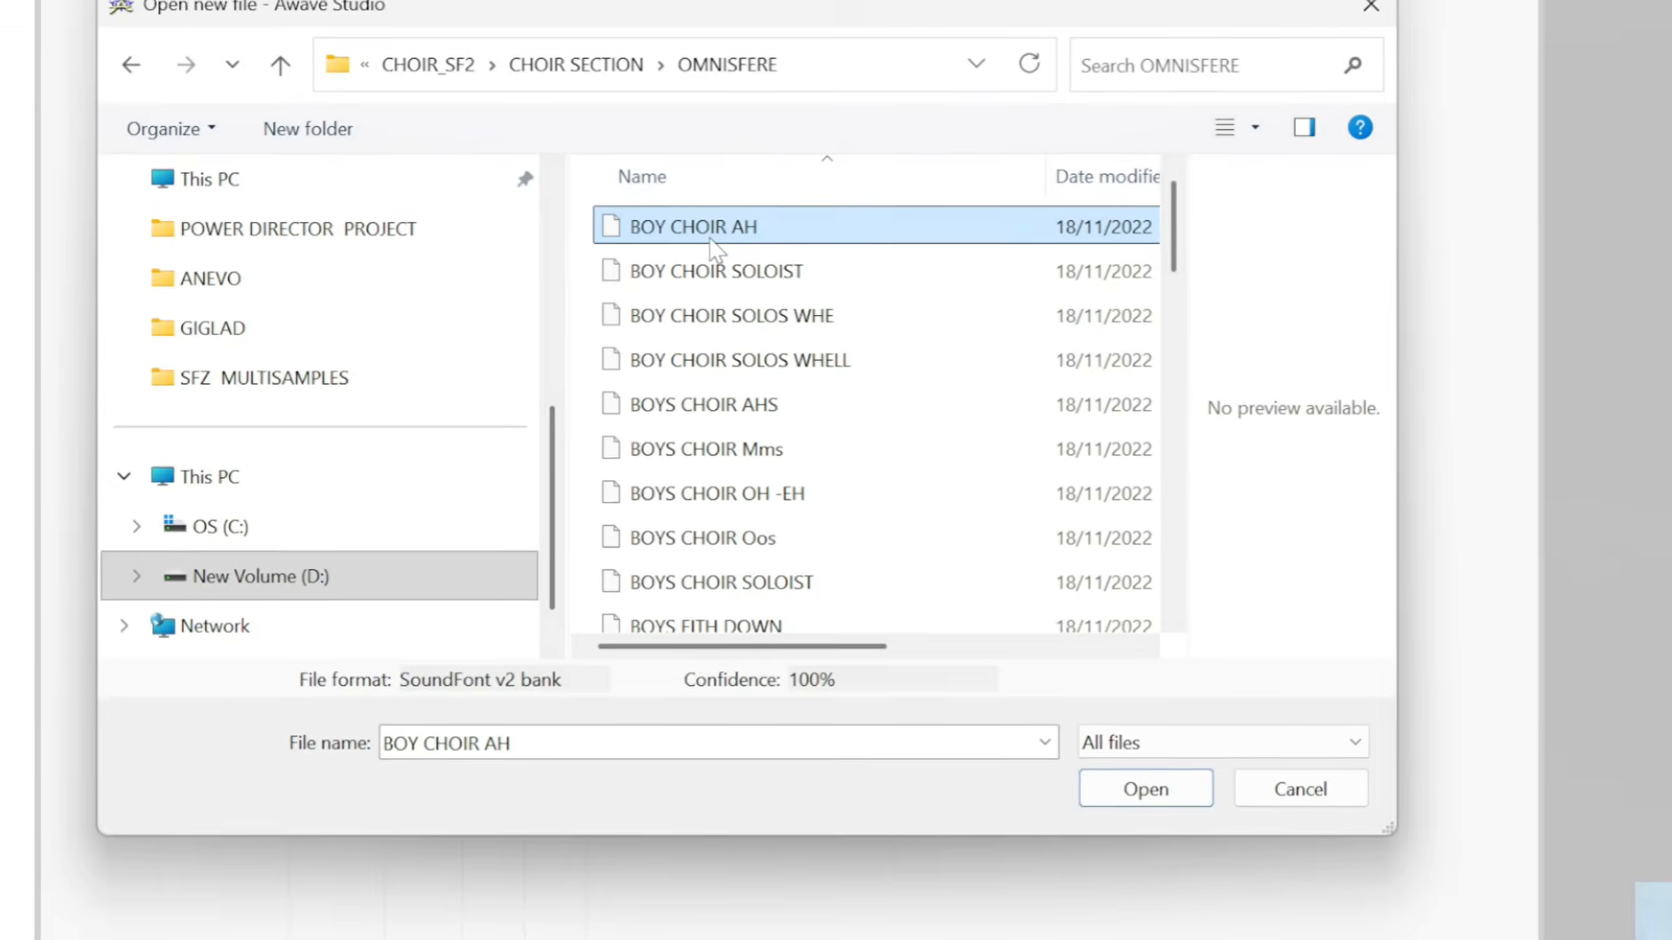
key("ctrl+a")
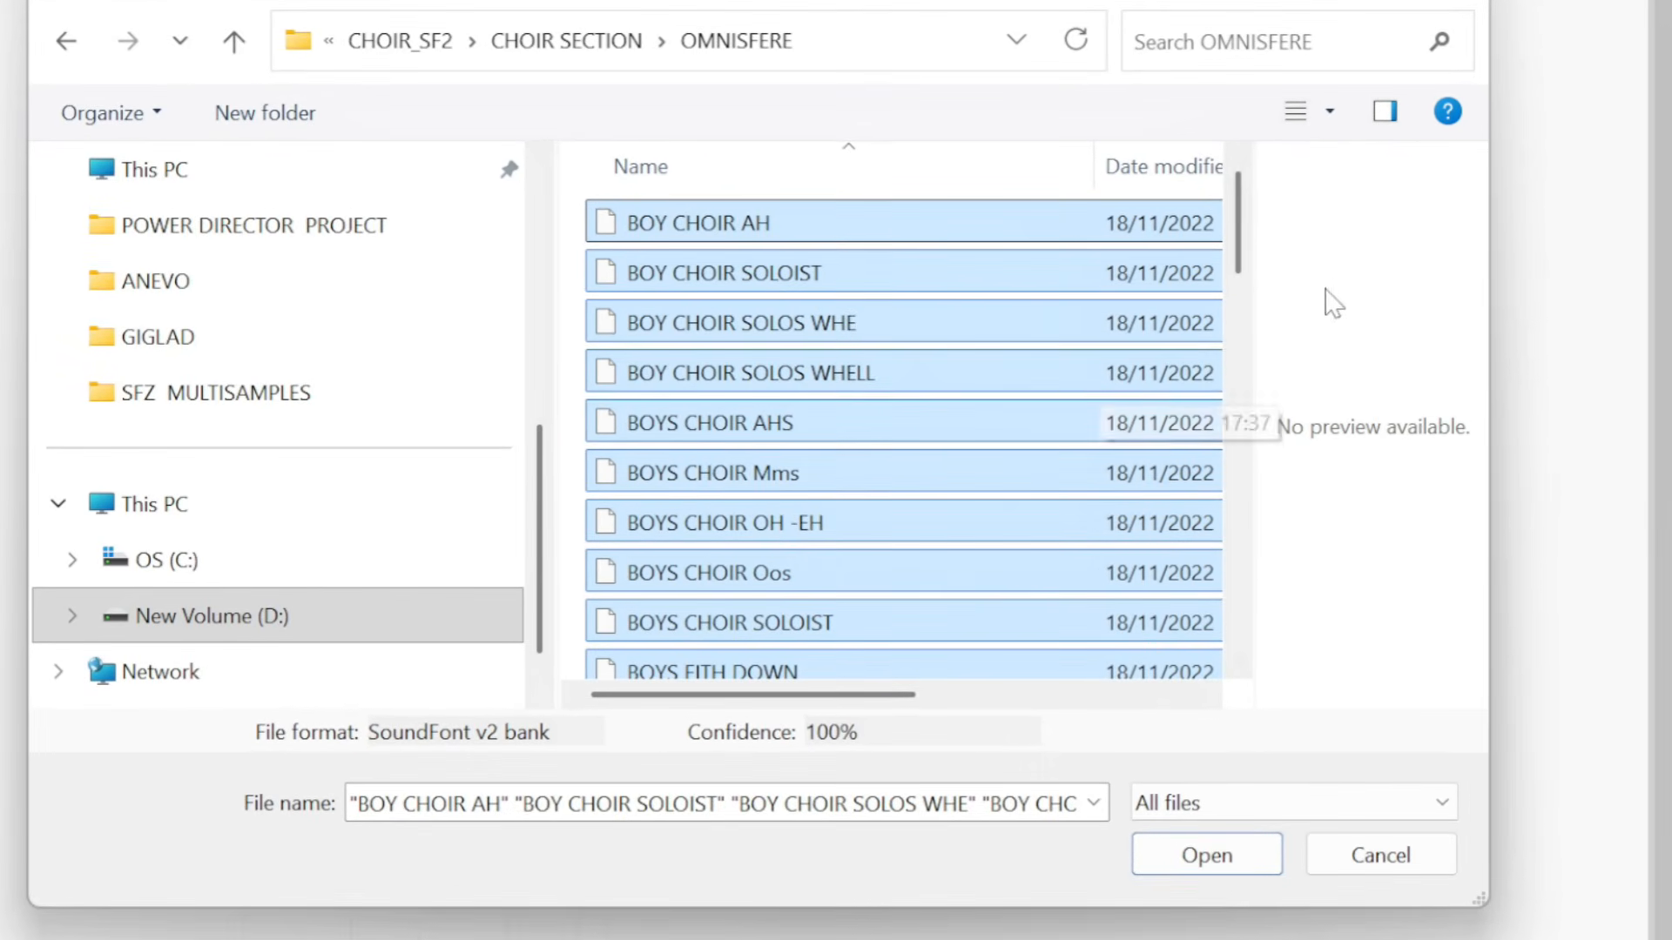
left_click_drag(1247, 224, 1247, 614)
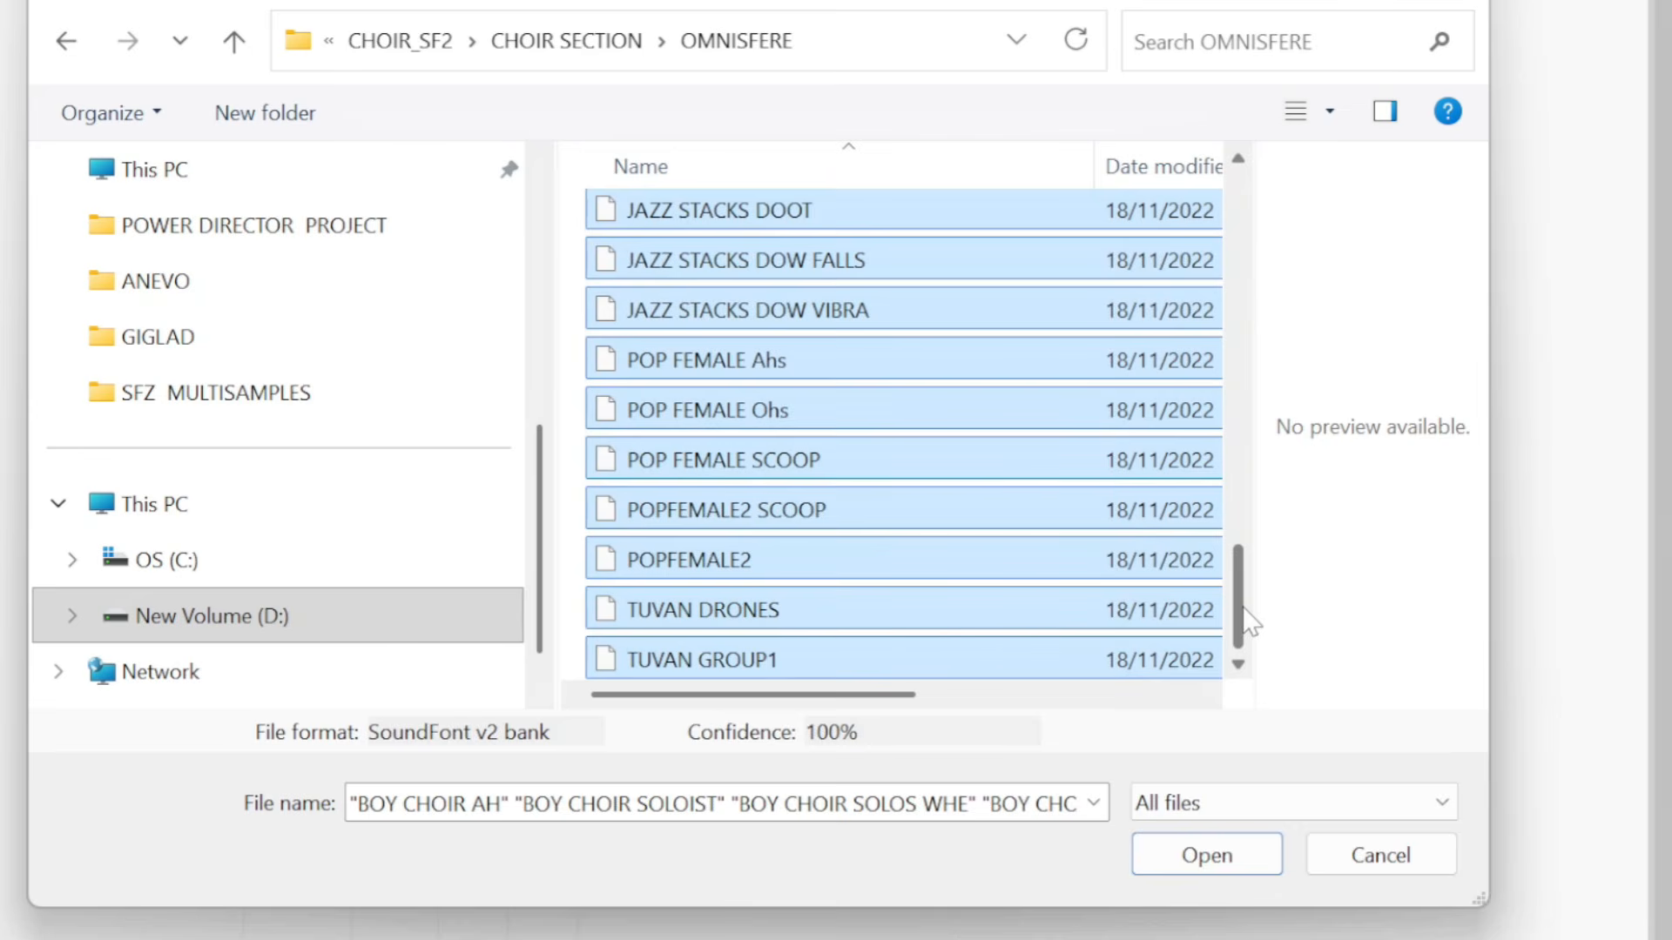
left_click(1204, 858)
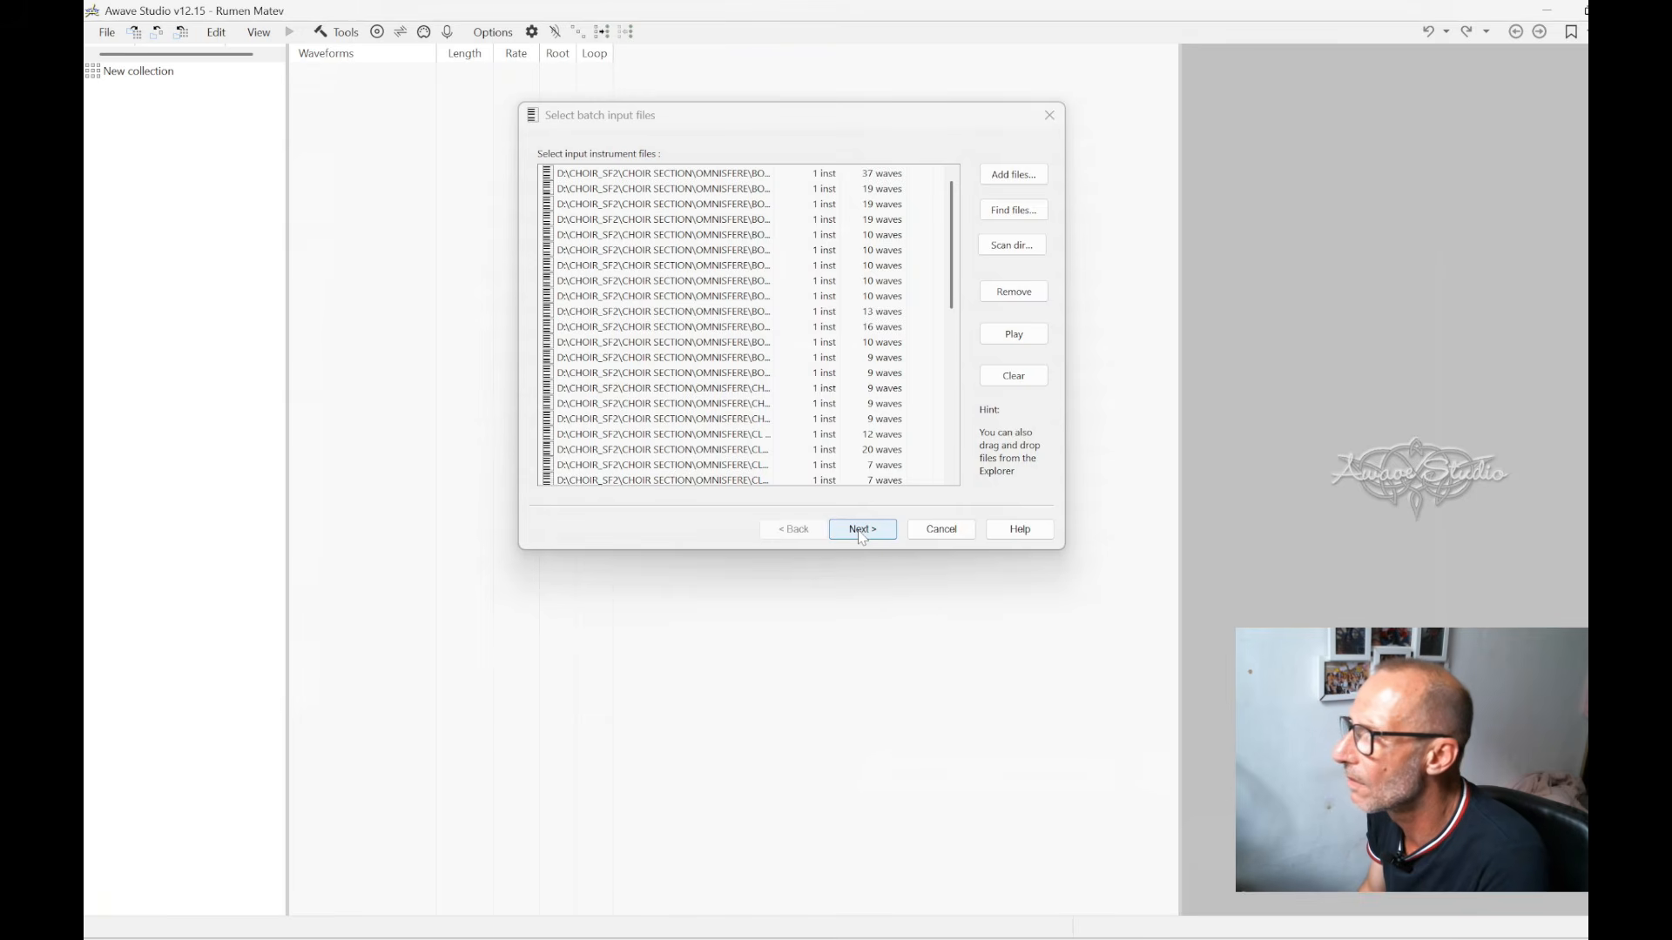
left_click(861, 533)
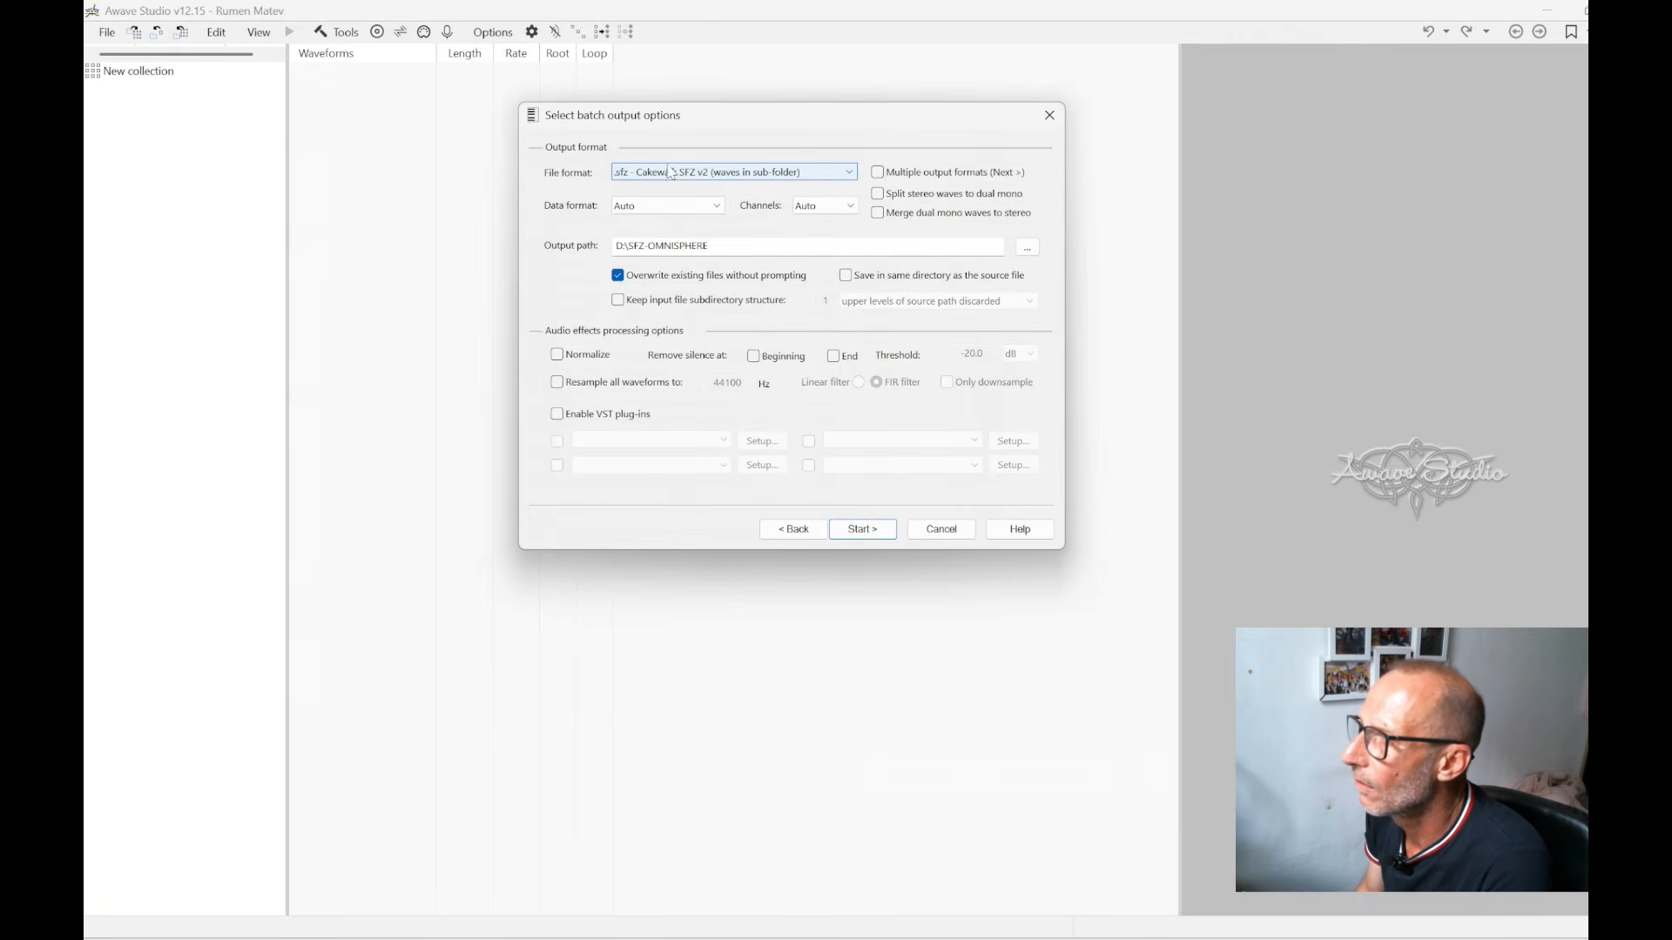
Look through the available output formats and choose ".sfz - Cakewalk SFZ v2 (waves in sub-folder)" as the file format
left_click(849, 178)
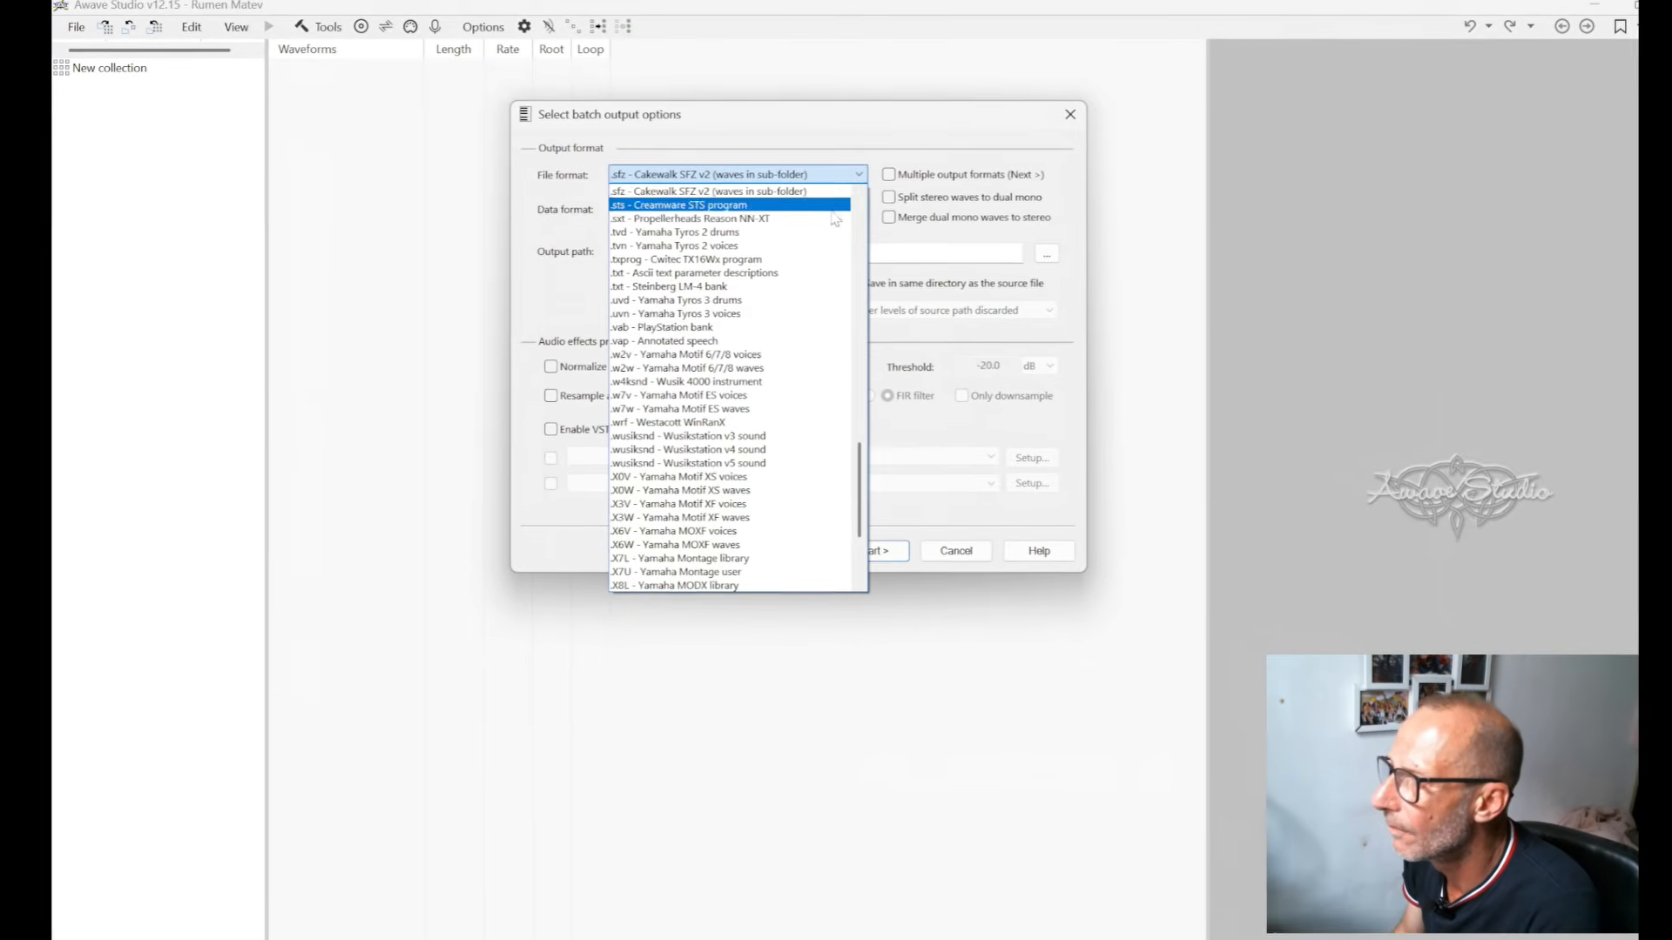
scroll(697, 539, "up", 6)
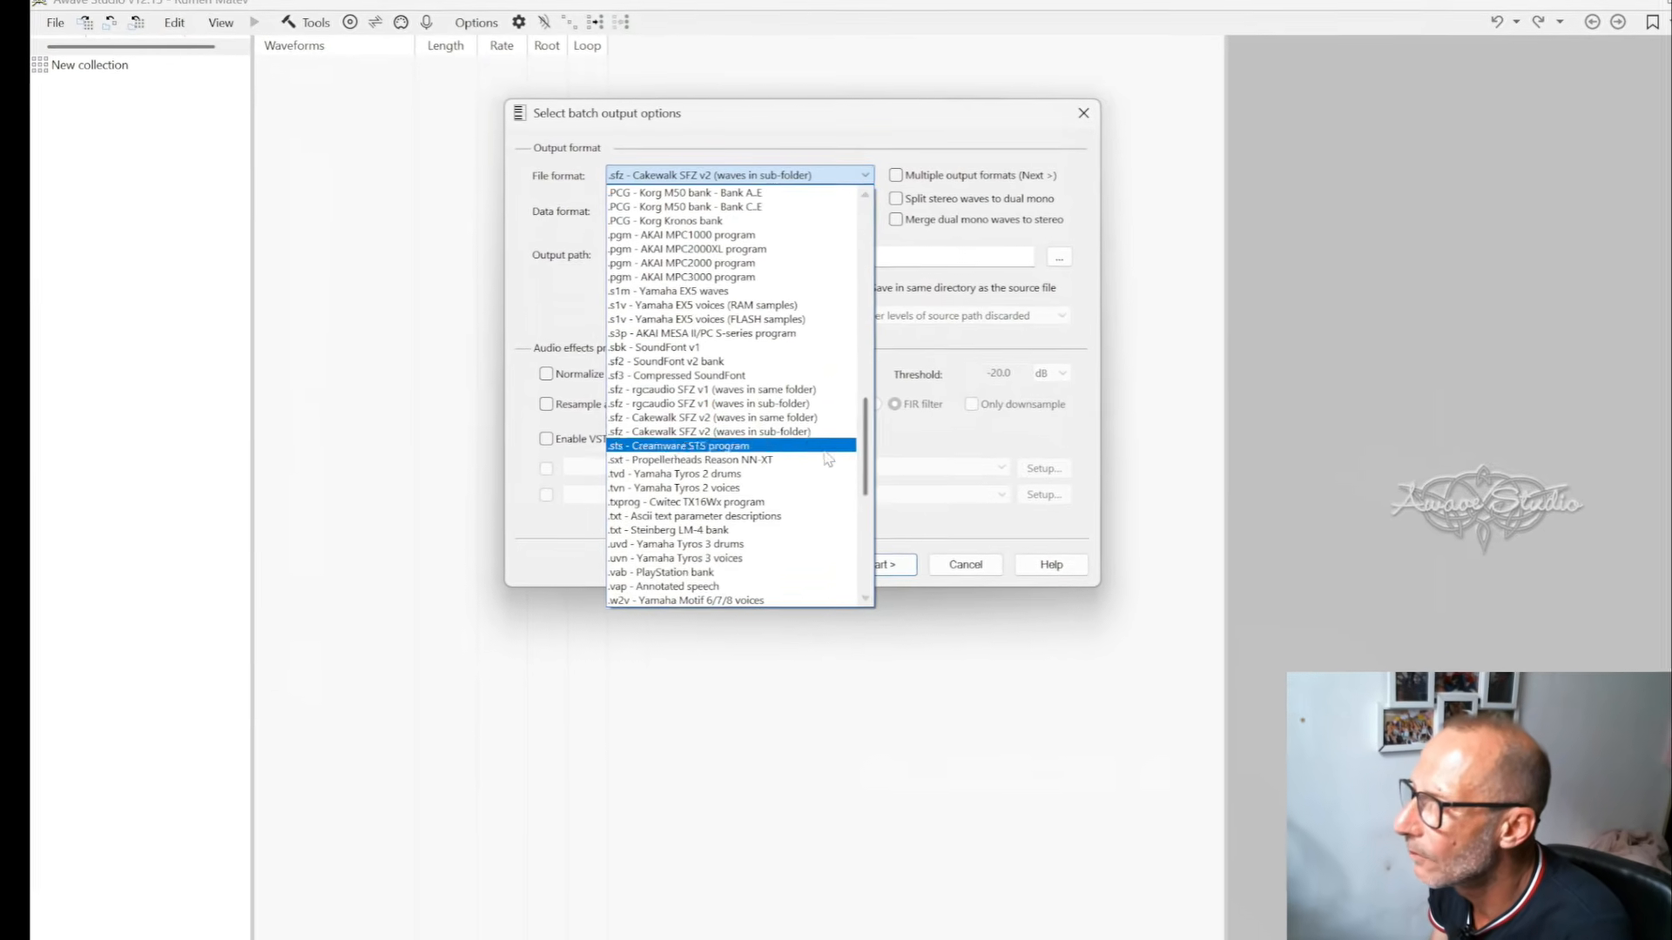
scroll(679, 453, "down", 2)
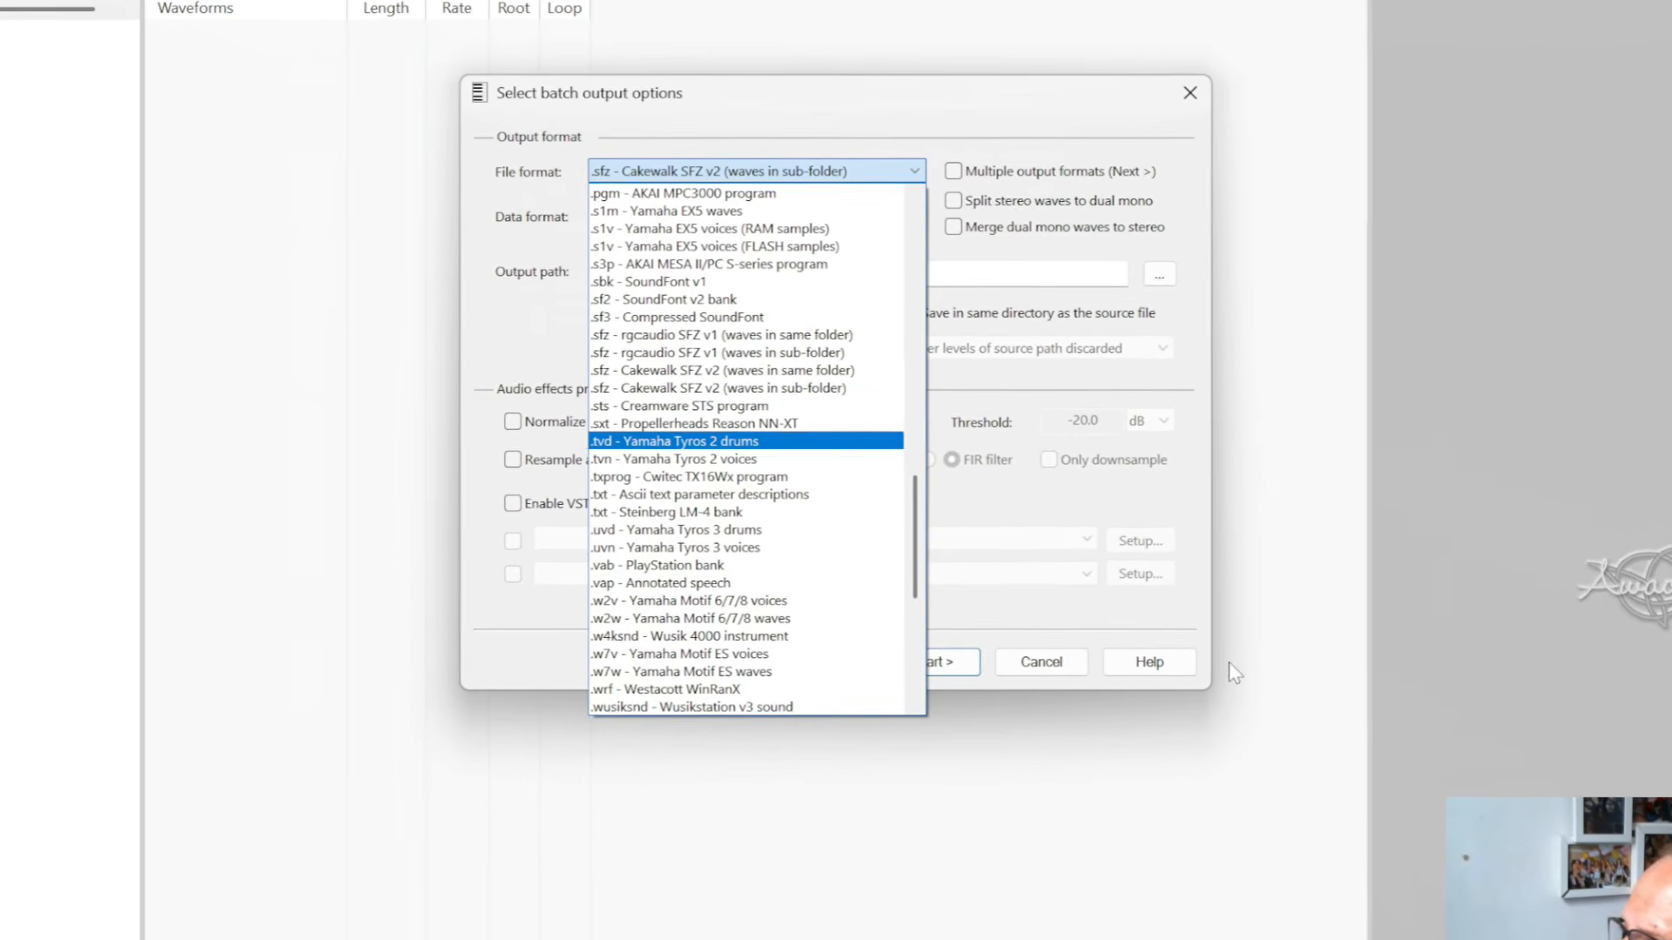
left_click(1216, 642)
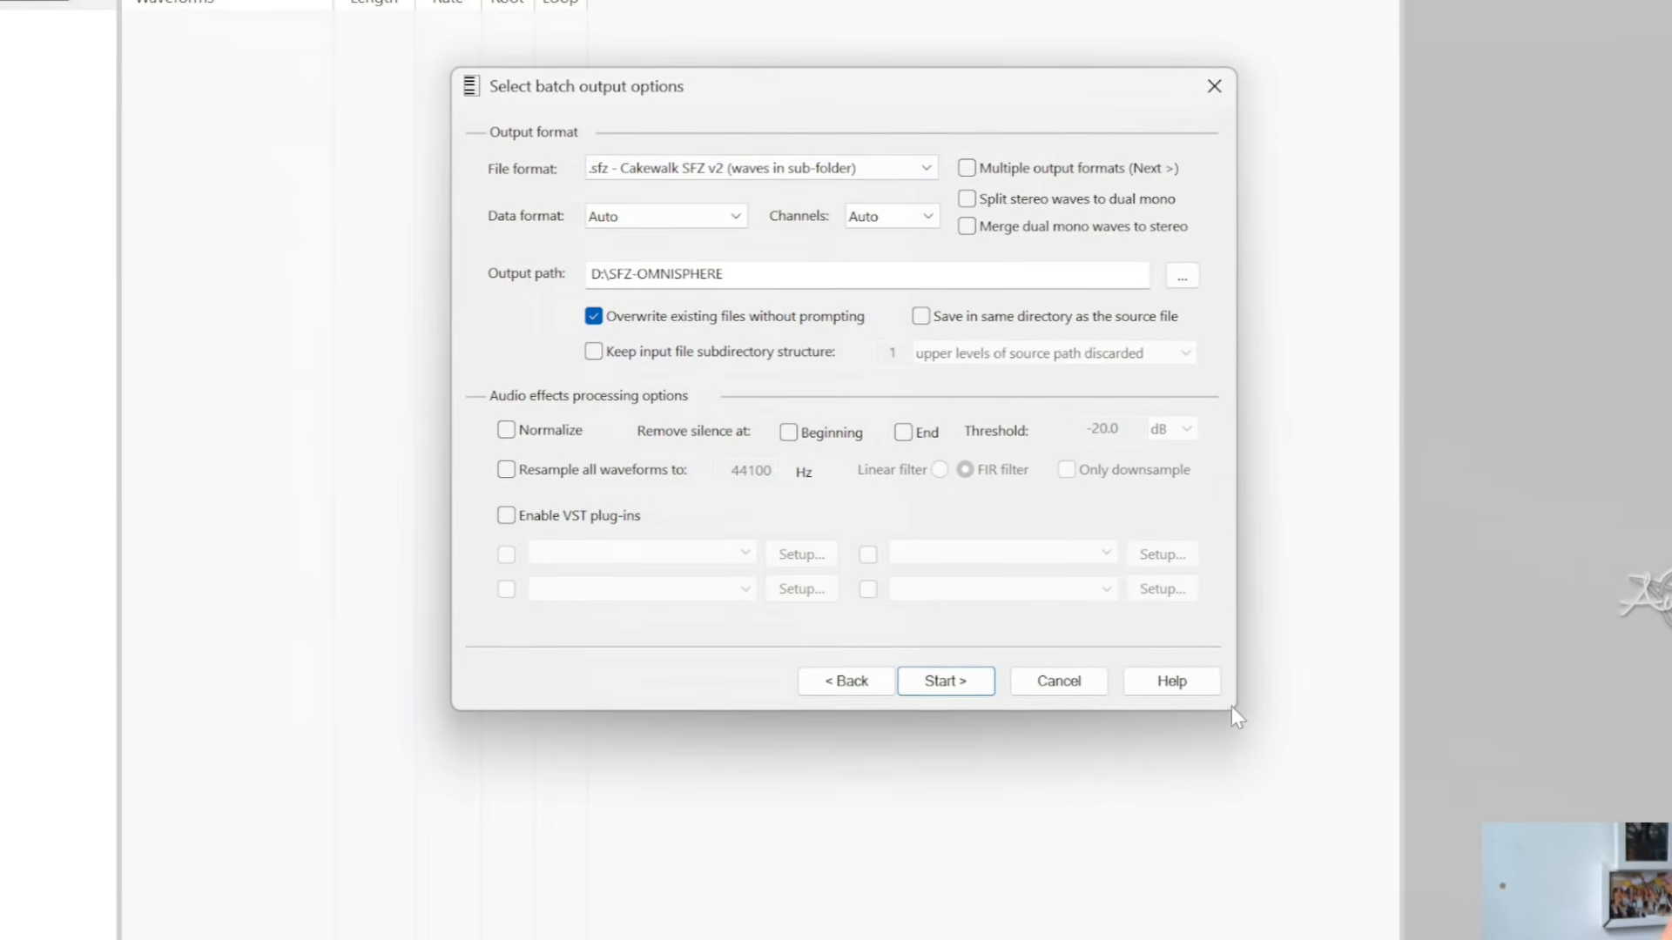
left_click_drag(907, 90, 810, 137)
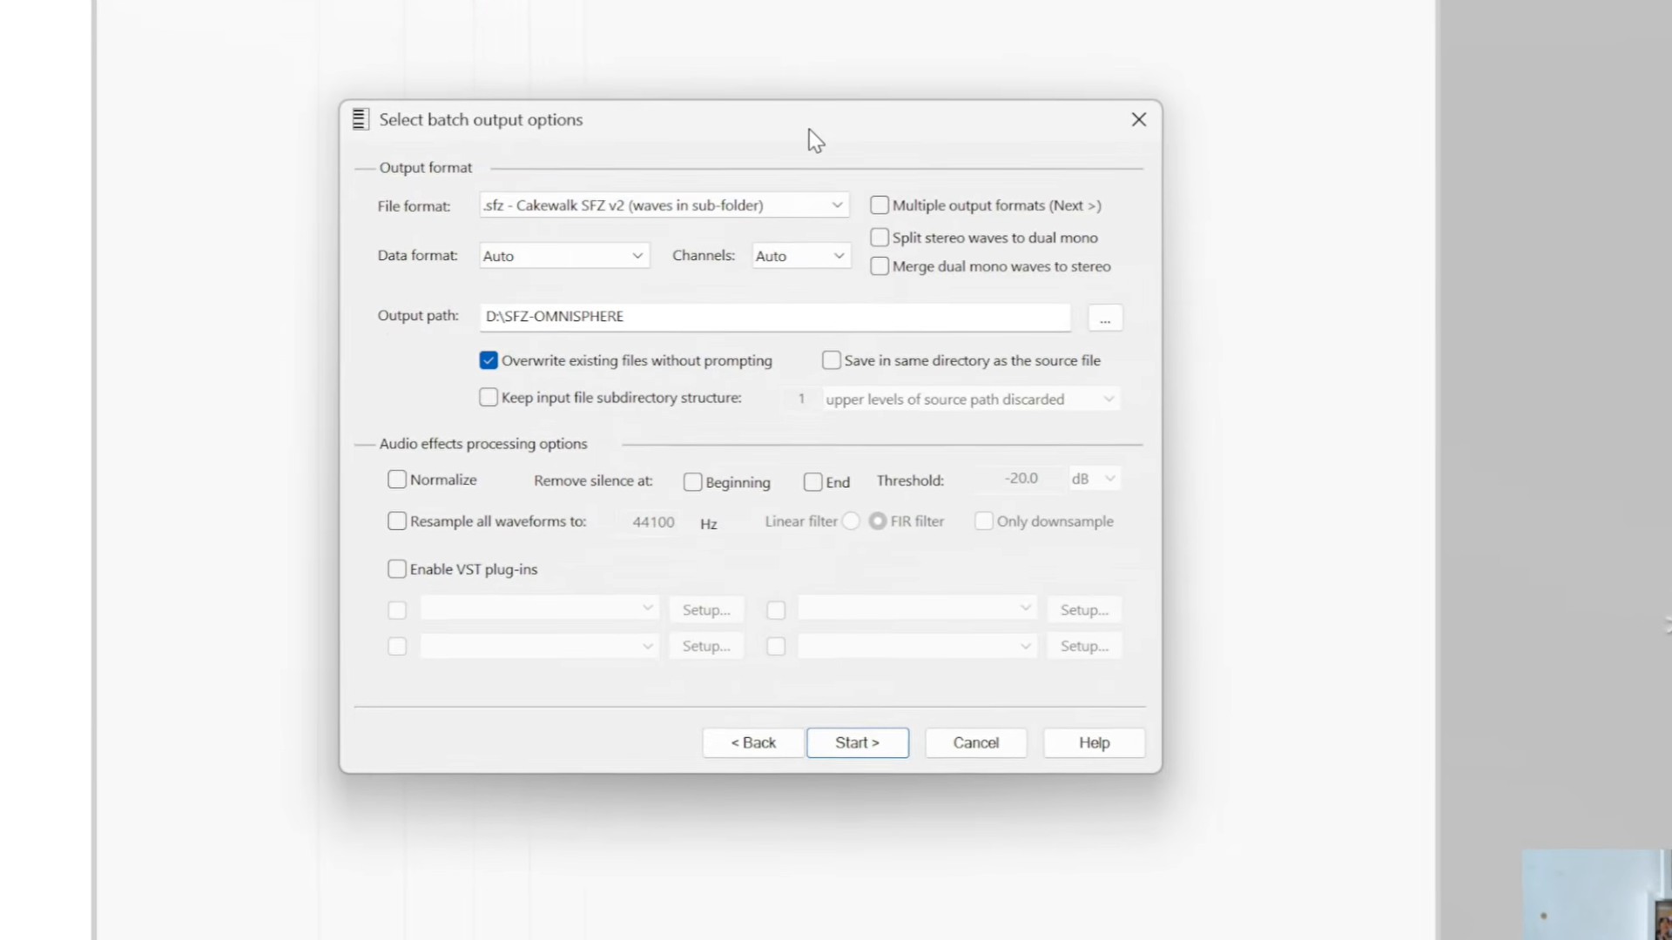
left_click(849, 200)
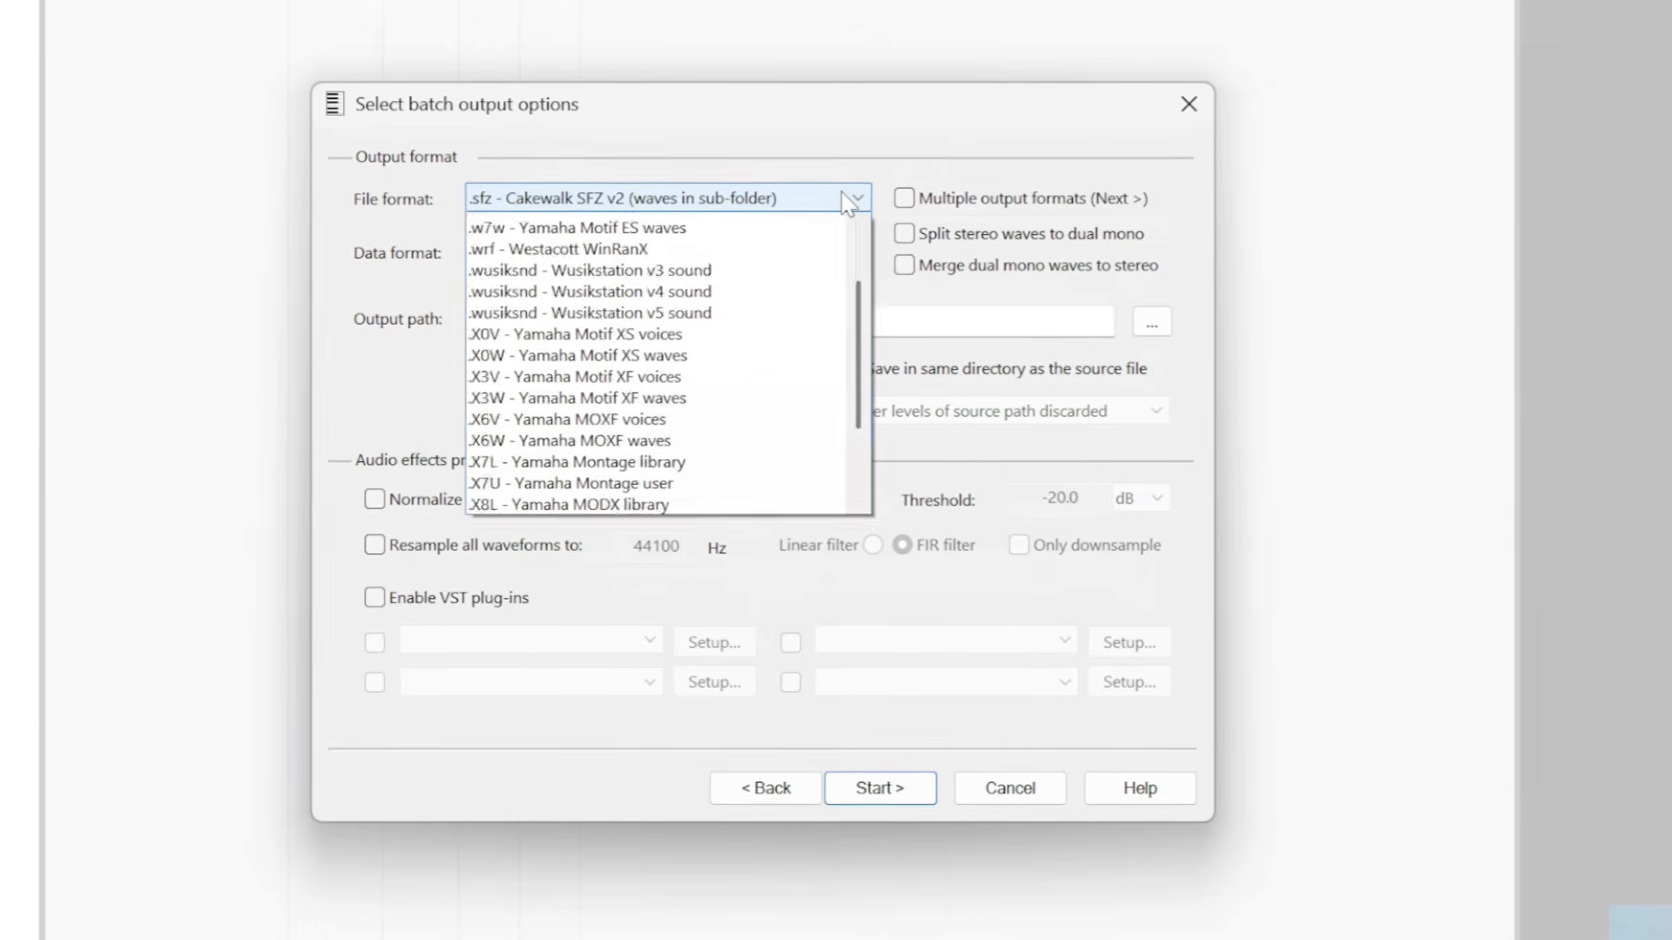
left_click_drag(865, 688, 888, 283)
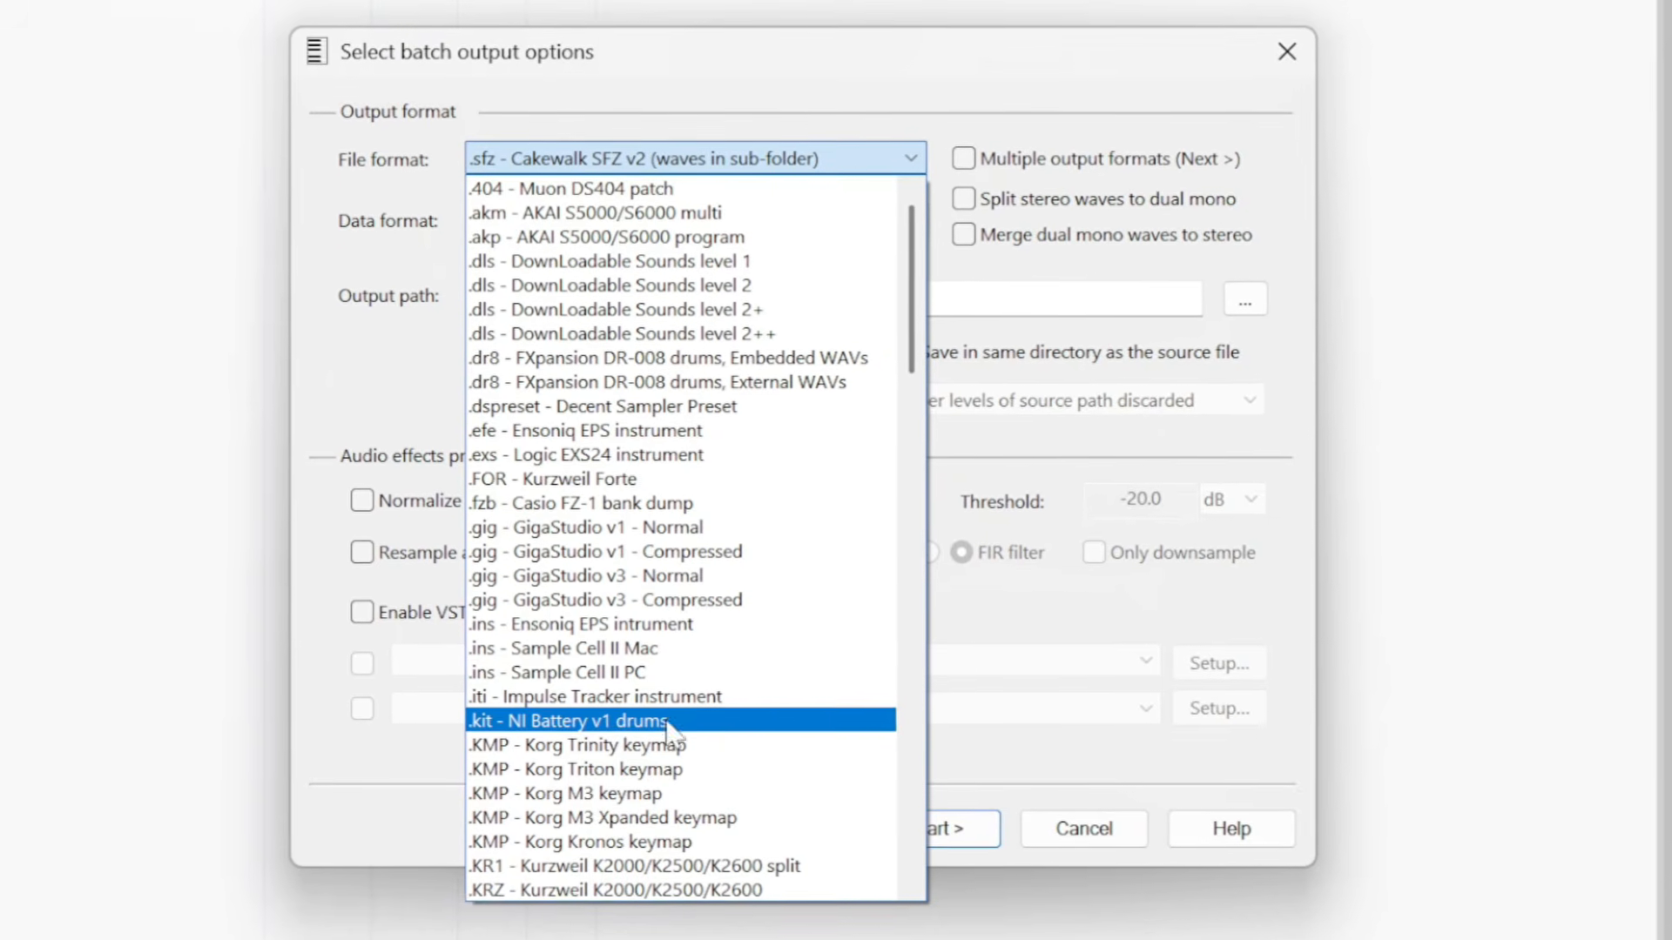
left_click_drag(917, 335, 893, 431)
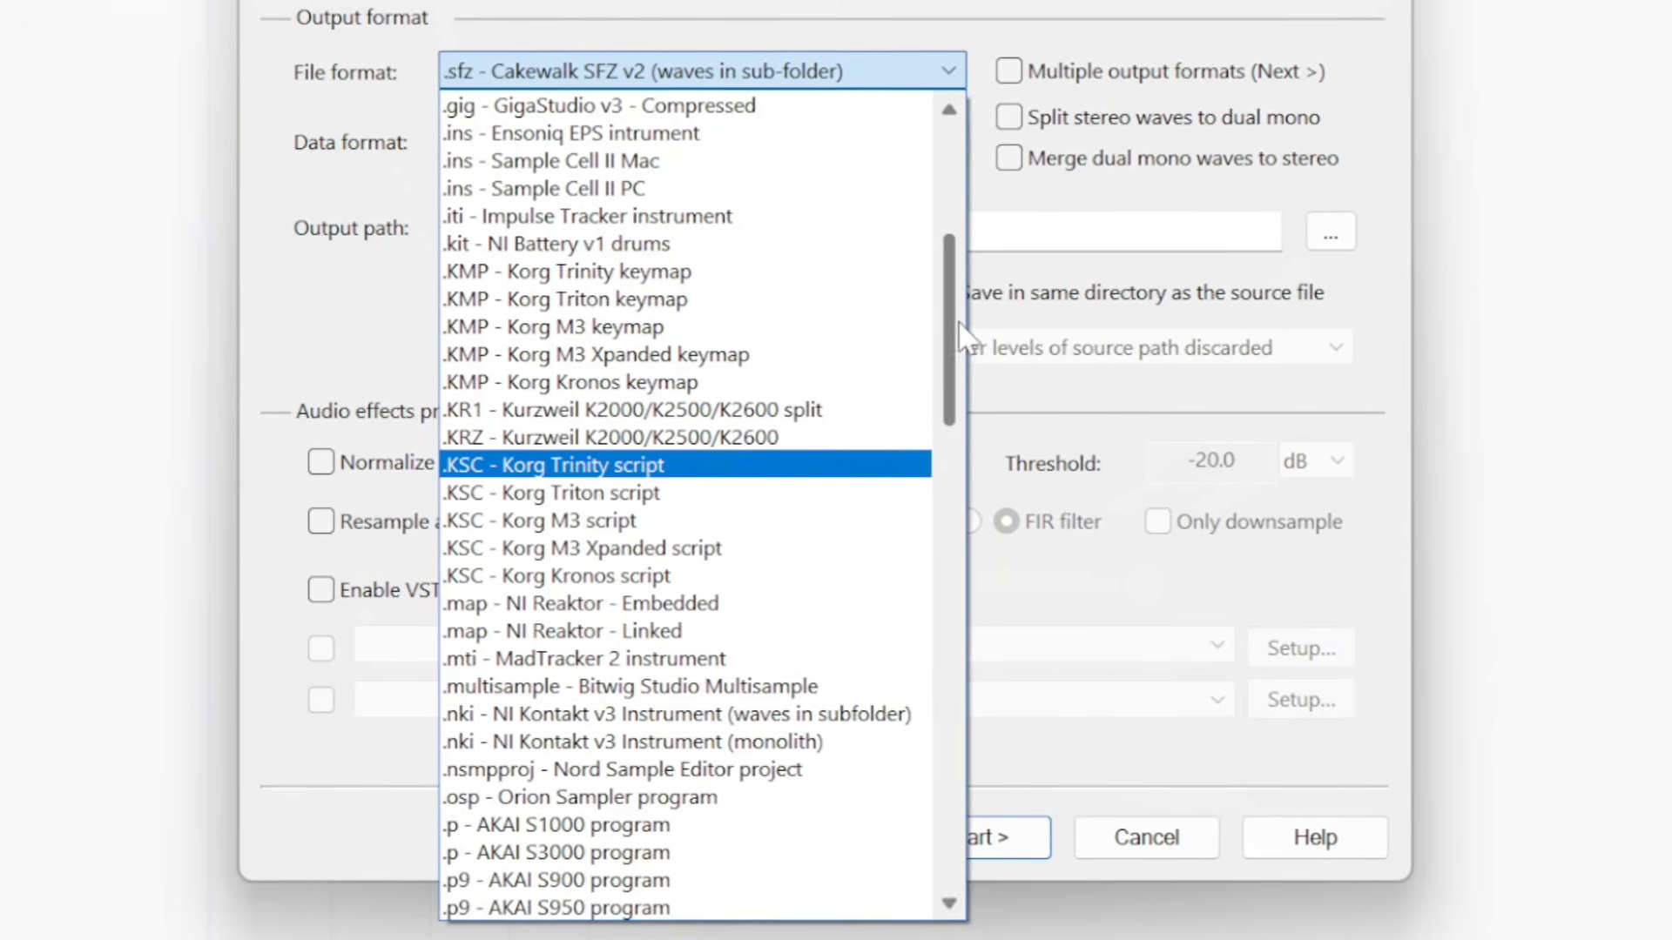
left_click_drag(956, 334, 906, 484)
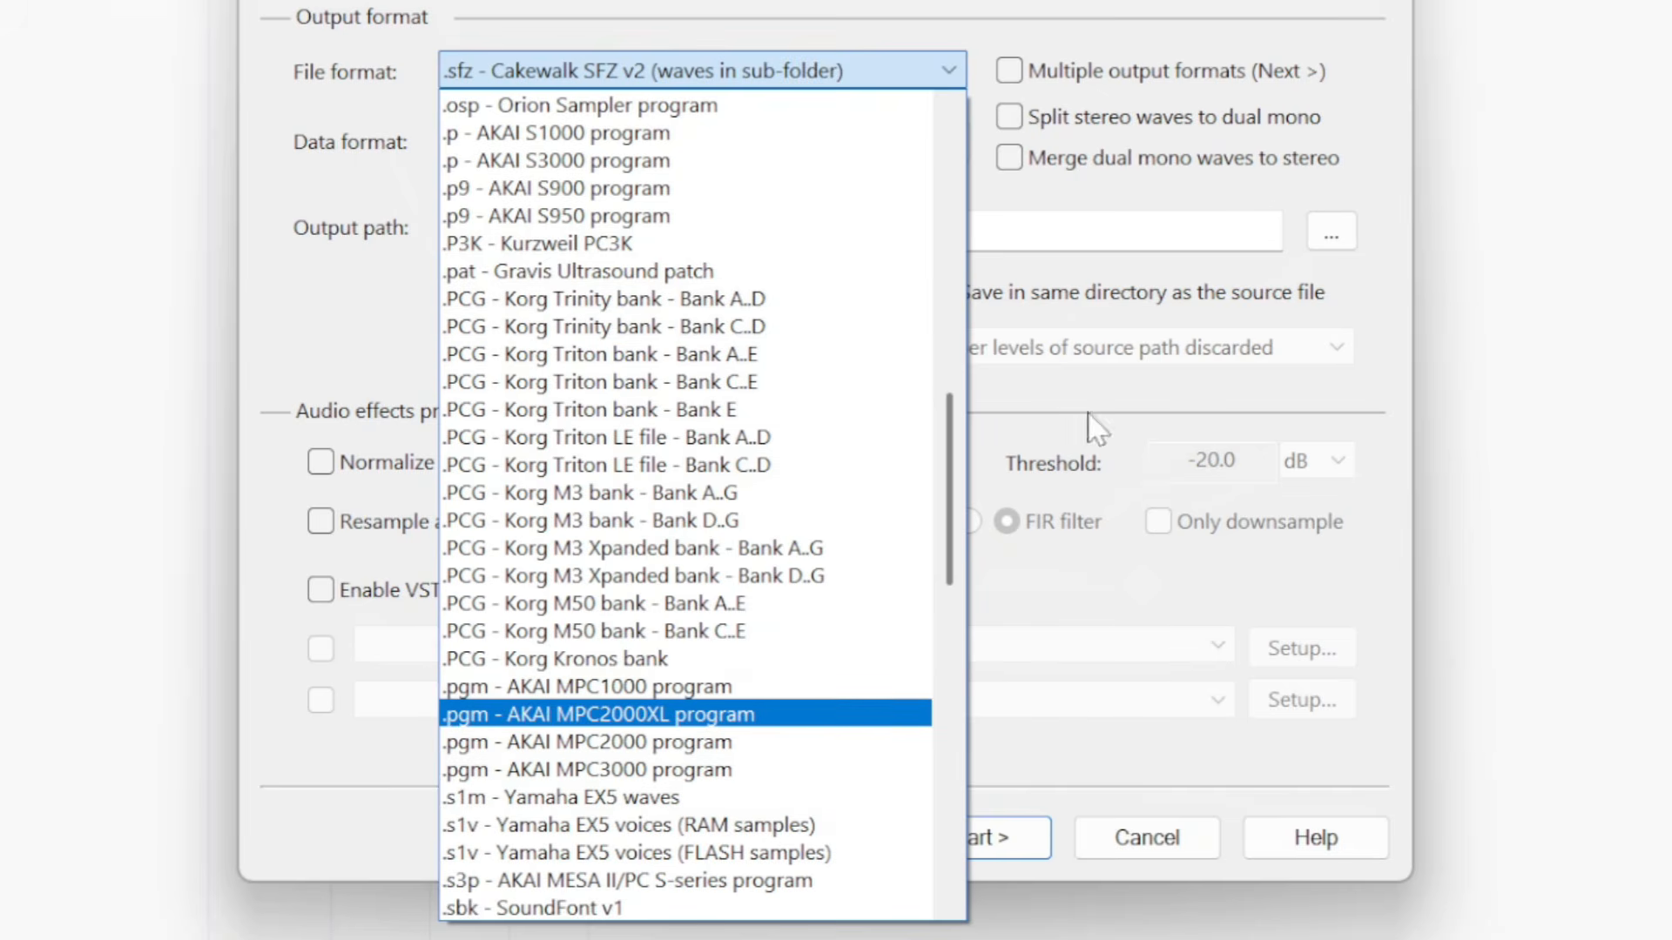
left_click_drag(951, 483, 953, 589)
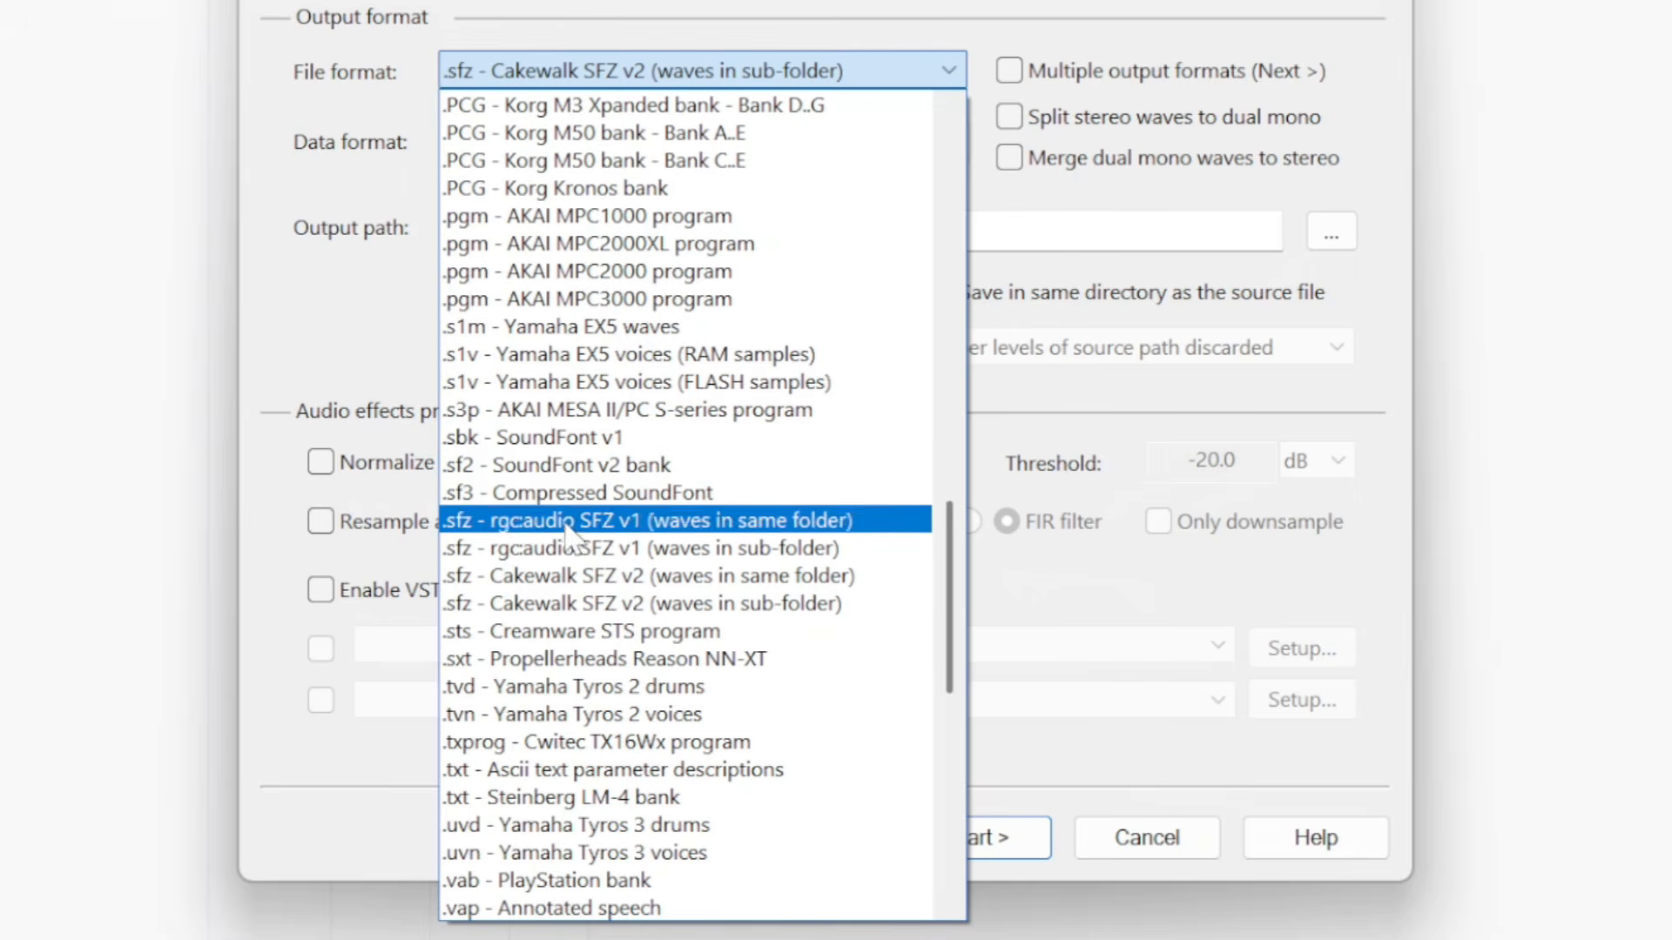
left_click(632, 603)
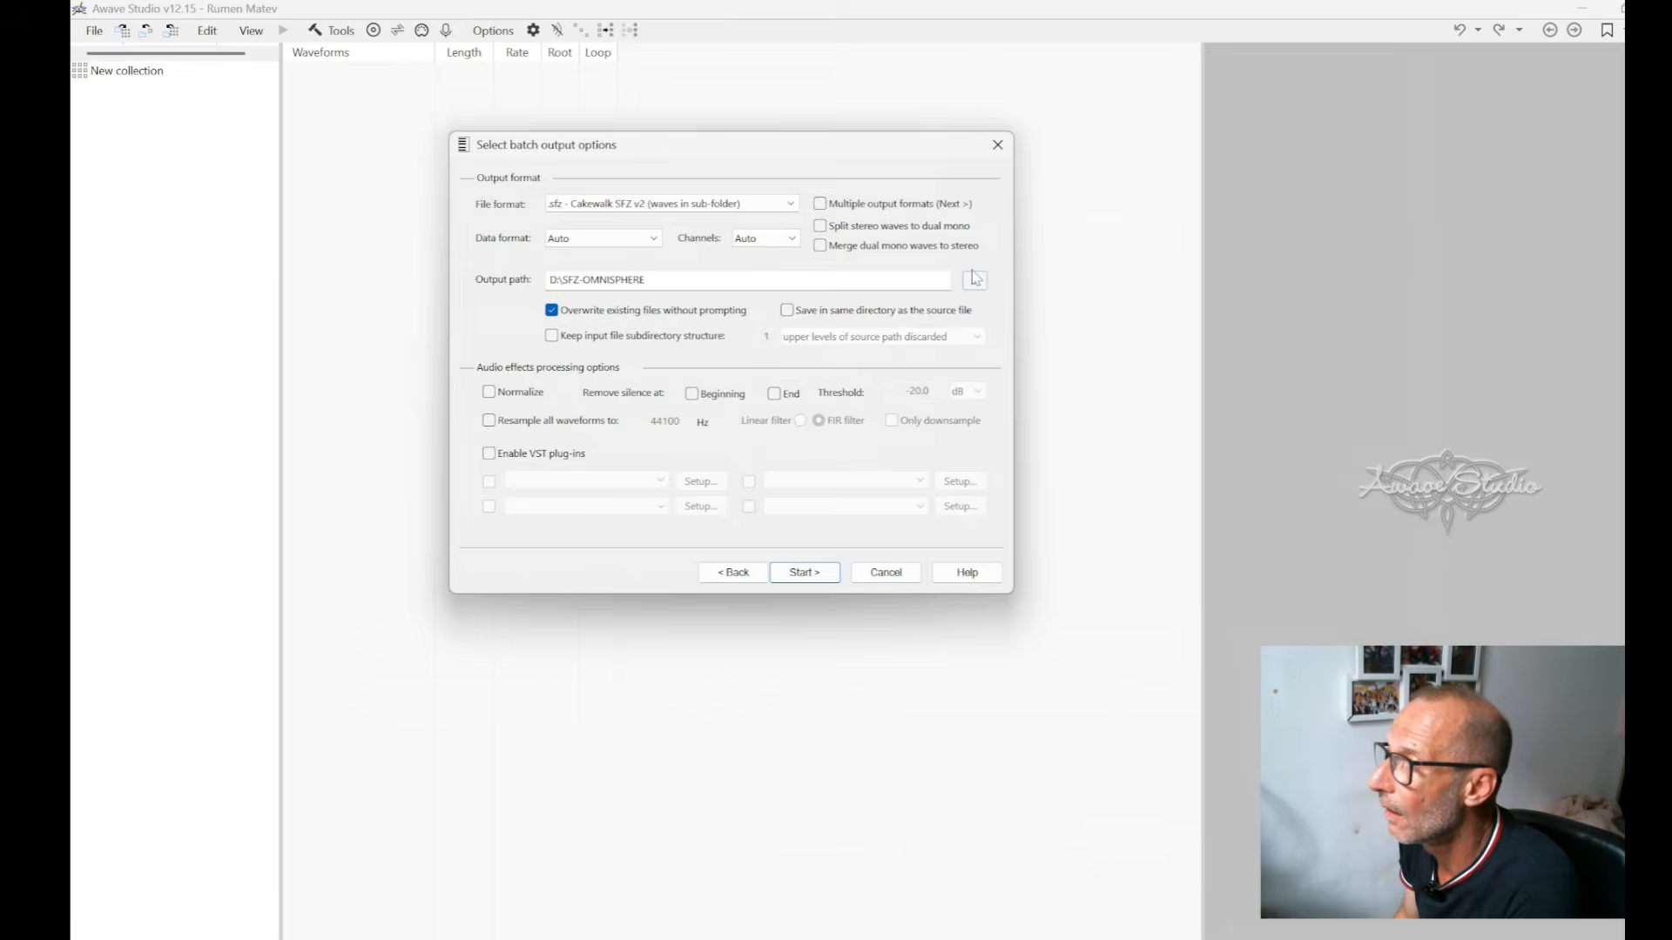
Set the batch output path to the SFZ MULTISAMPLES folder on New Volume (D:)
left_click(983, 284)
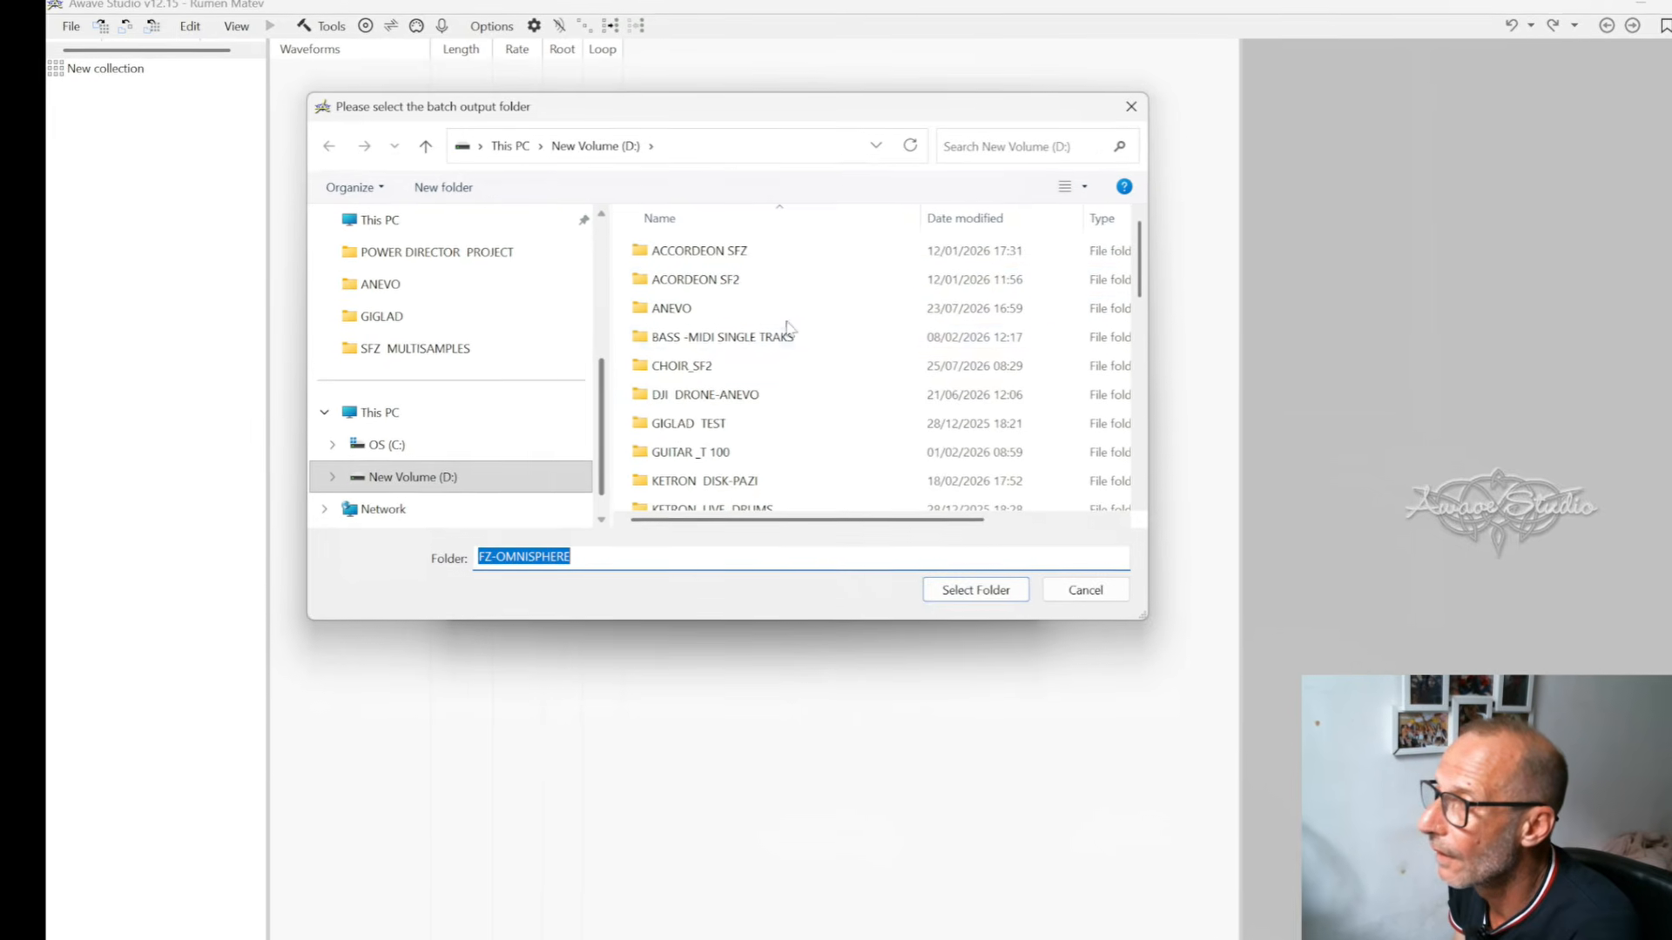
left_click(418, 482)
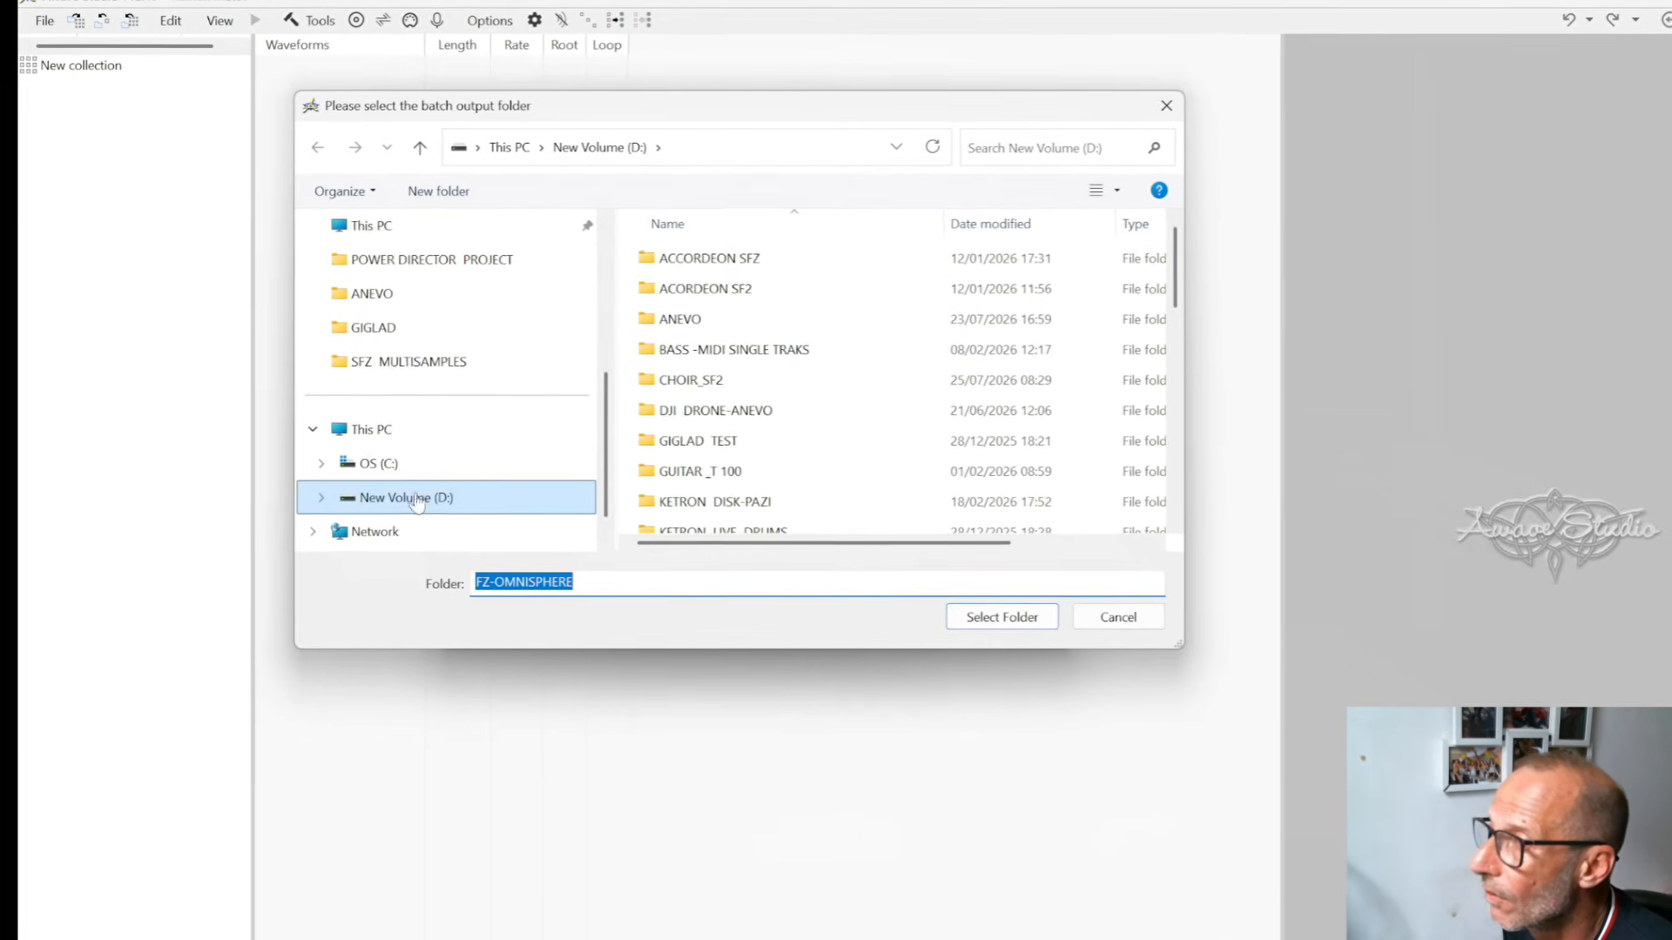
scroll(690, 399, "down", 10)
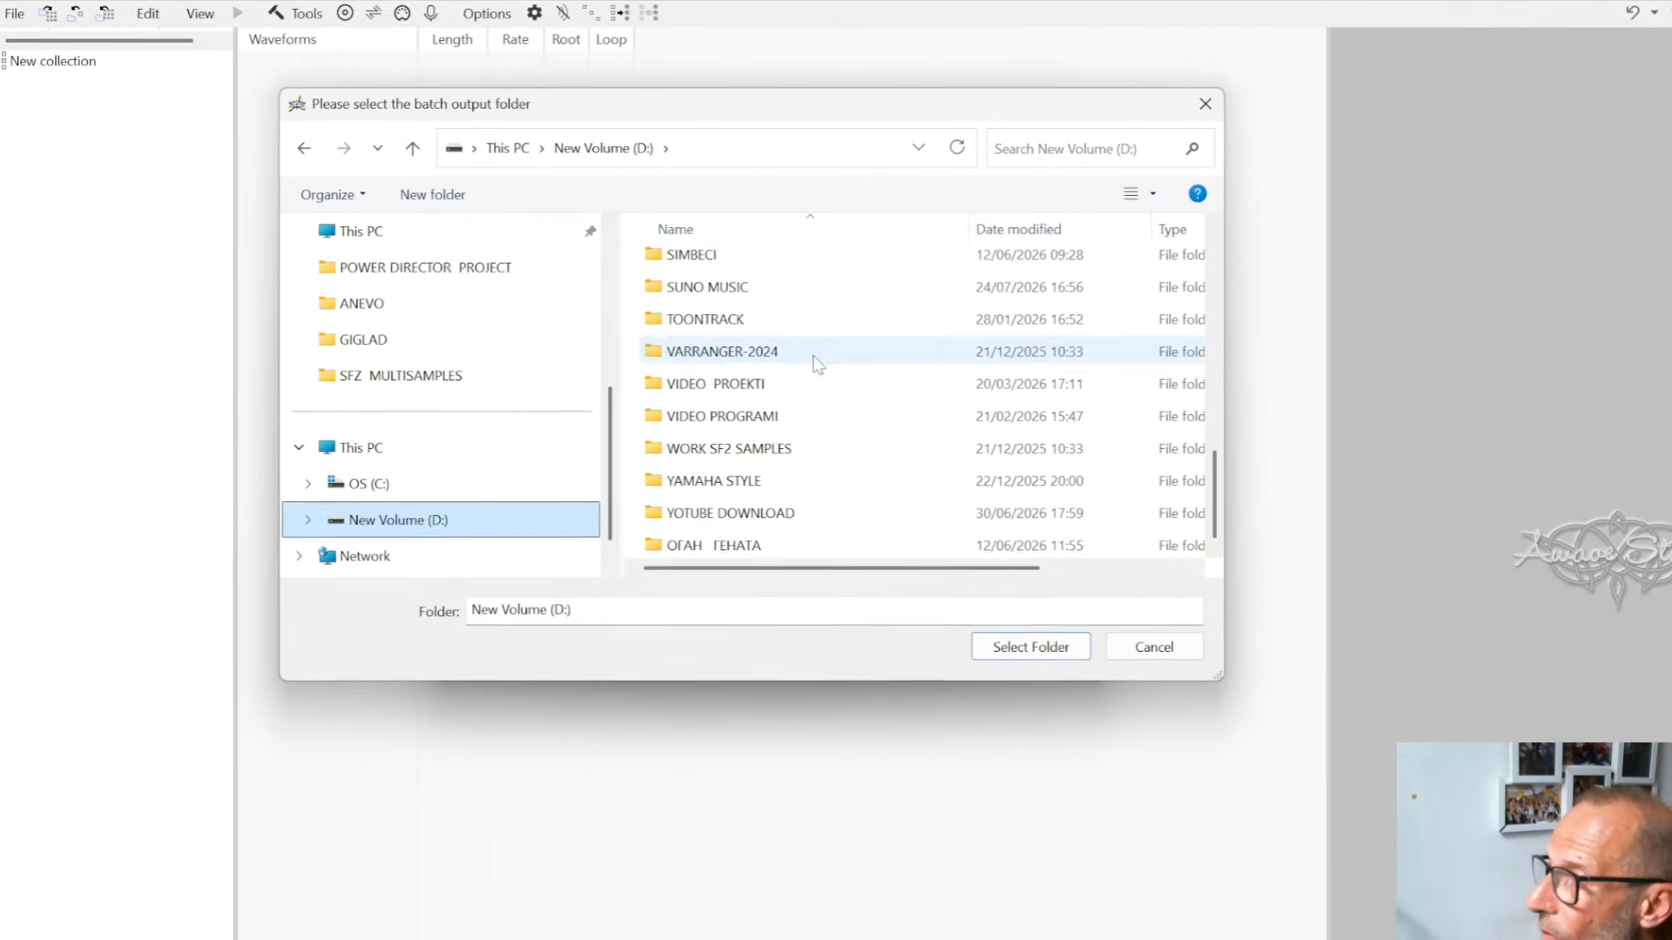
scroll(810, 397, "up", 2)
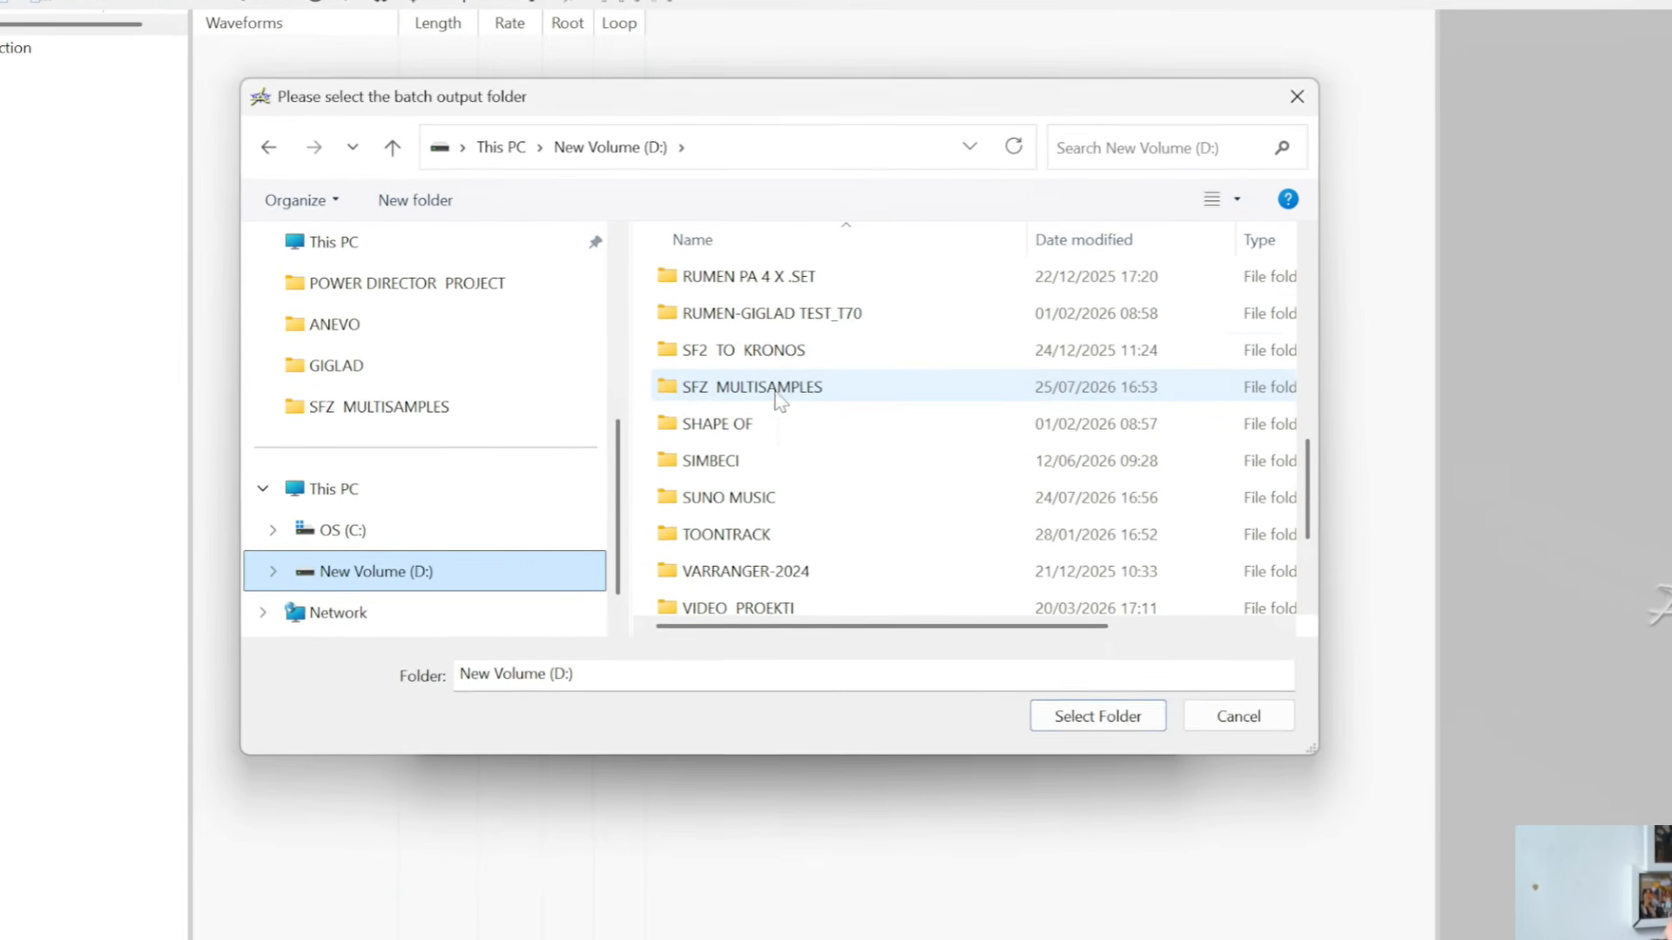
double_click(771, 397)
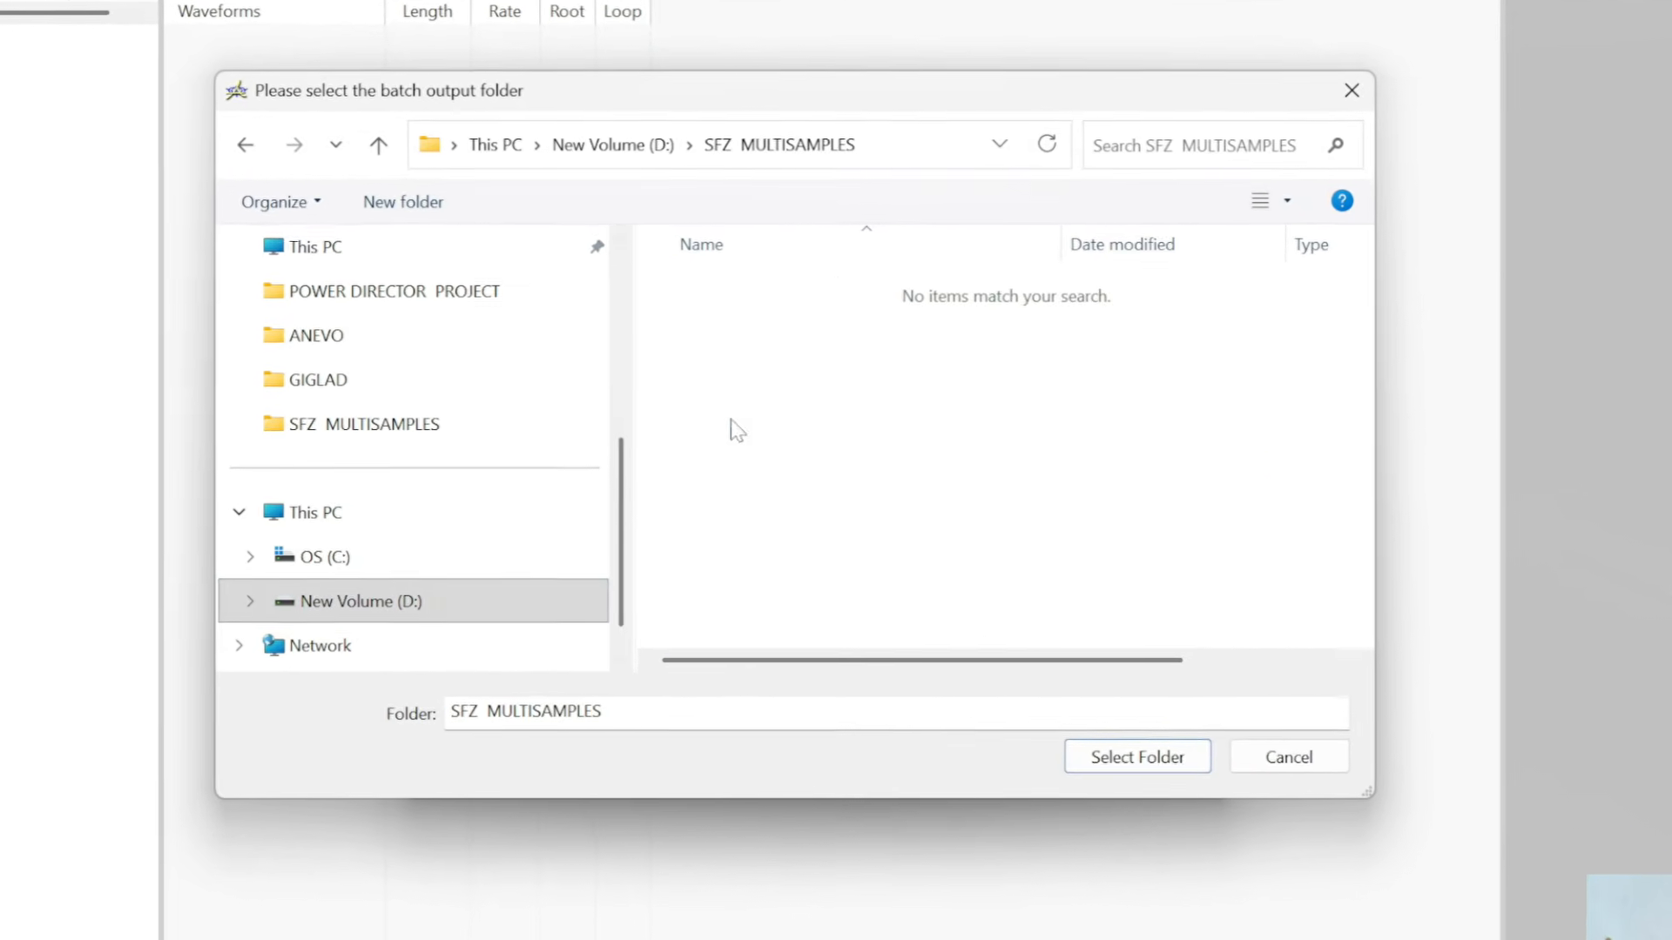
left_click(373, 148)
scroll(849, 522, "down", 10)
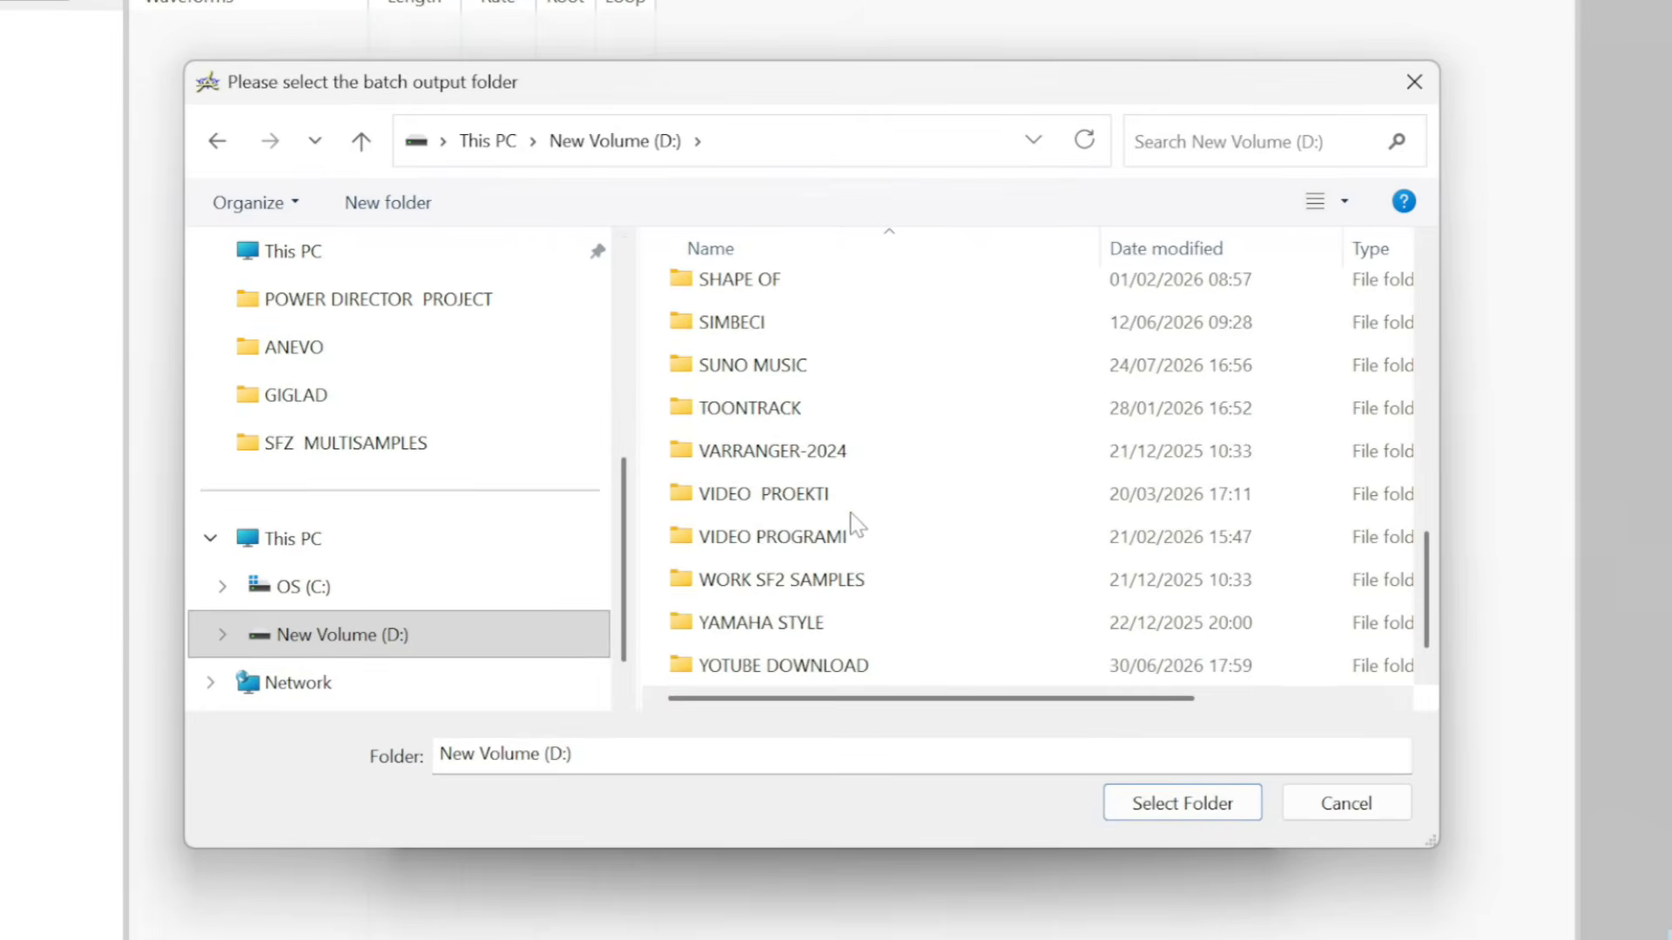
scroll(871, 549, "up", 3)
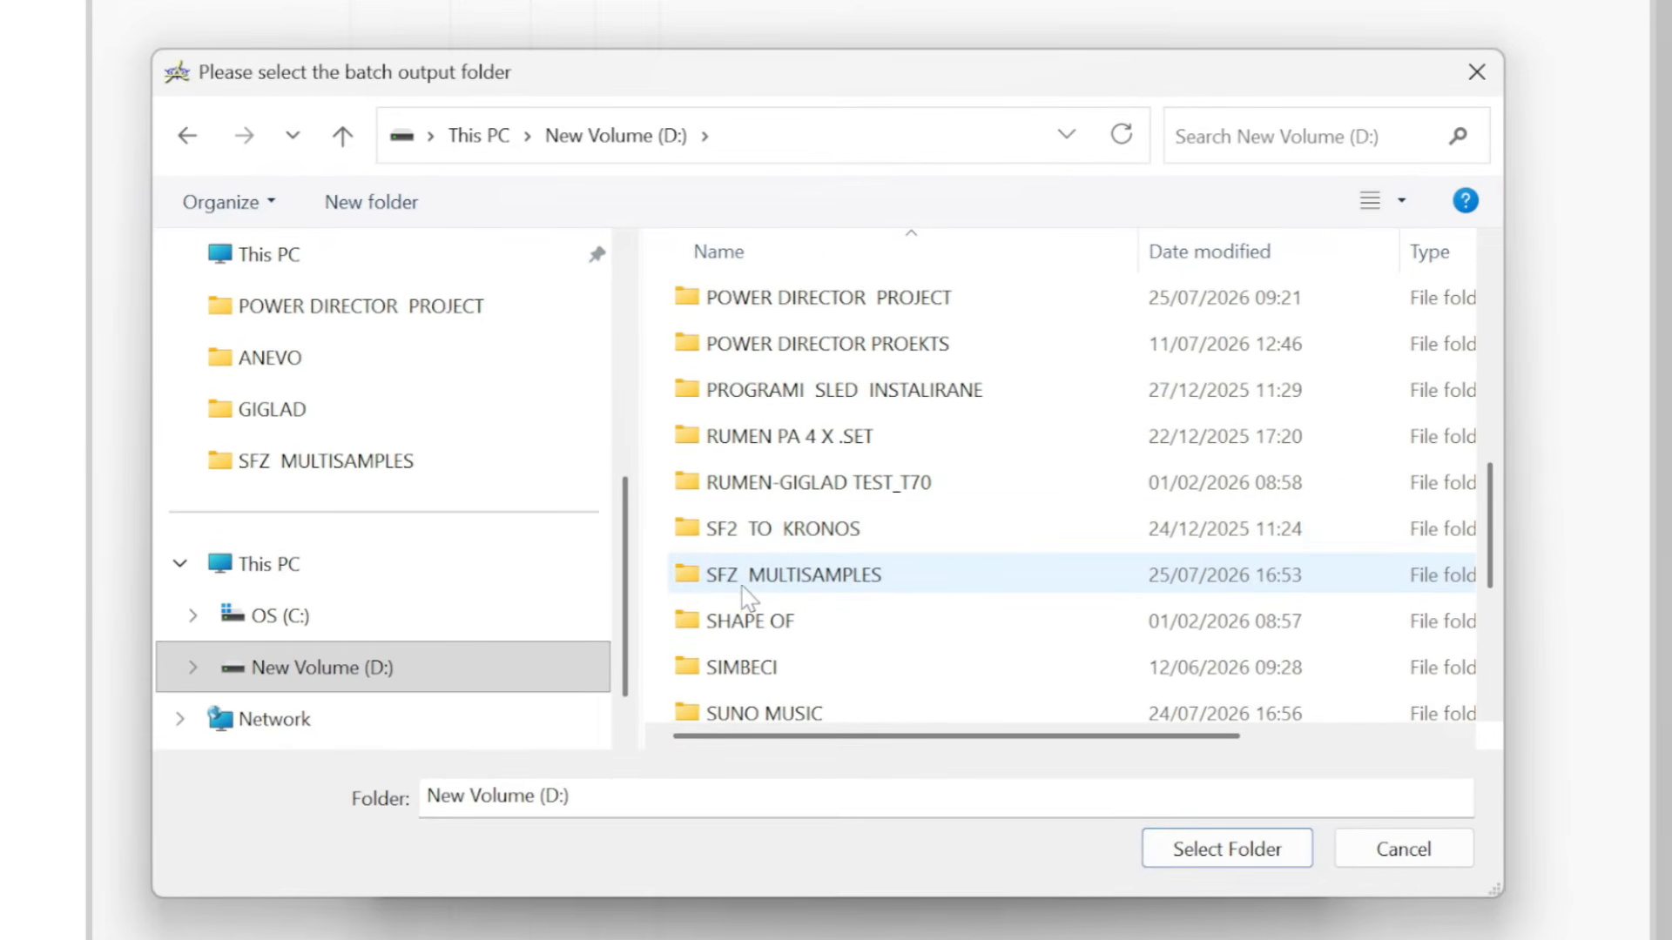
left_click(828, 578)
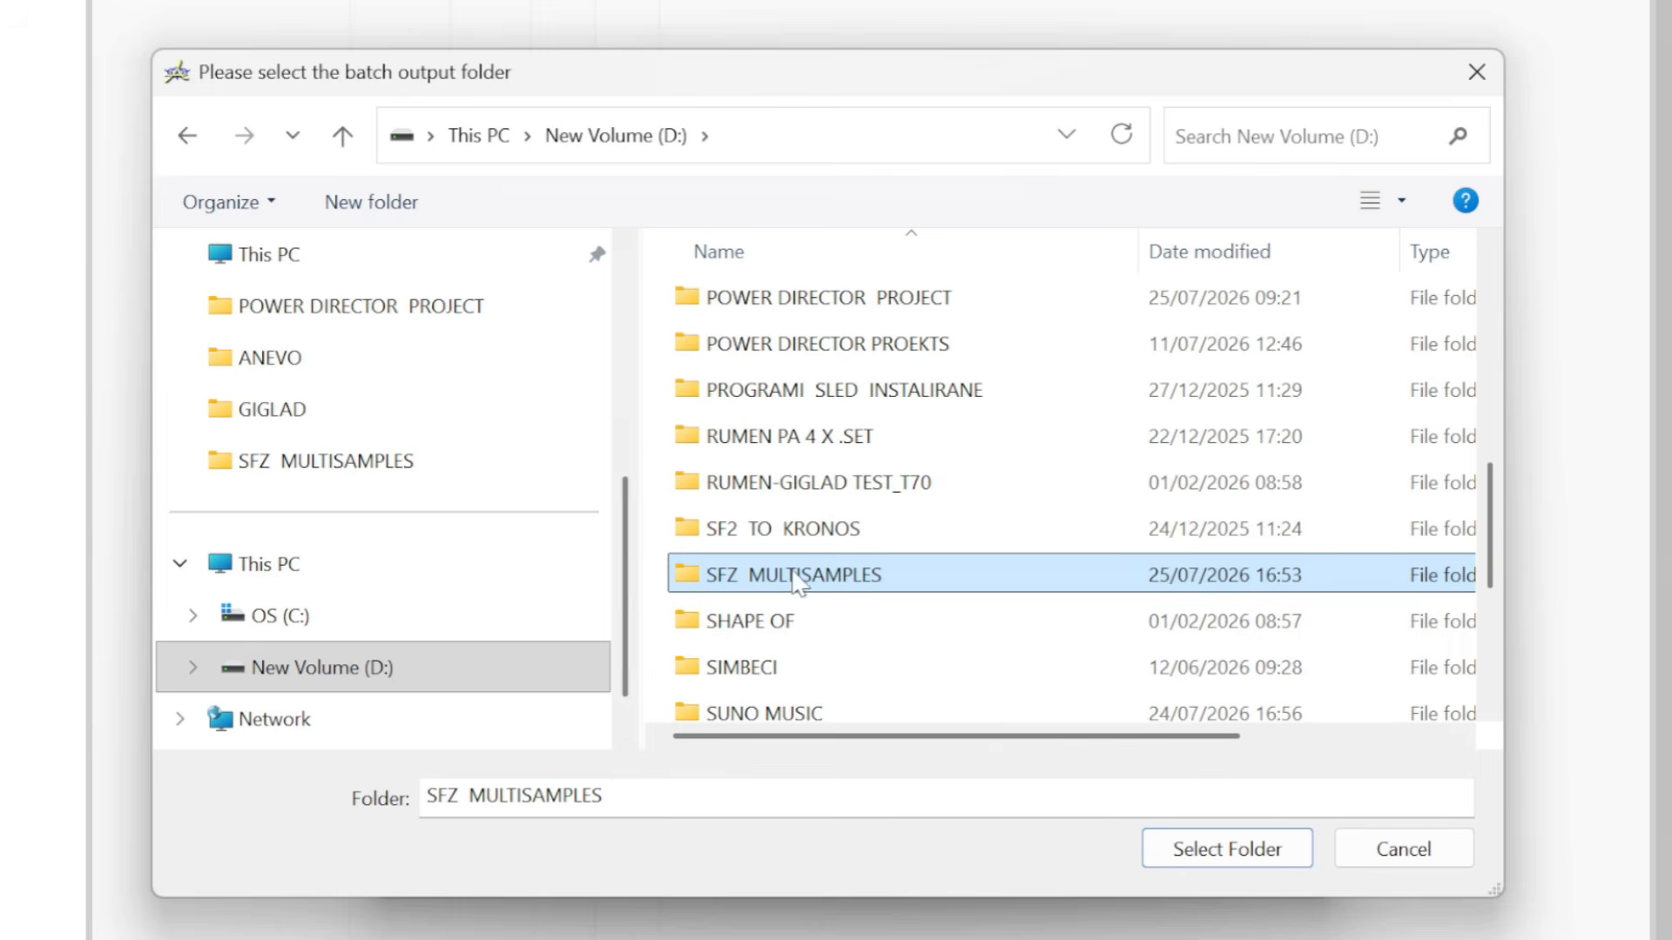
left_click(1257, 865)
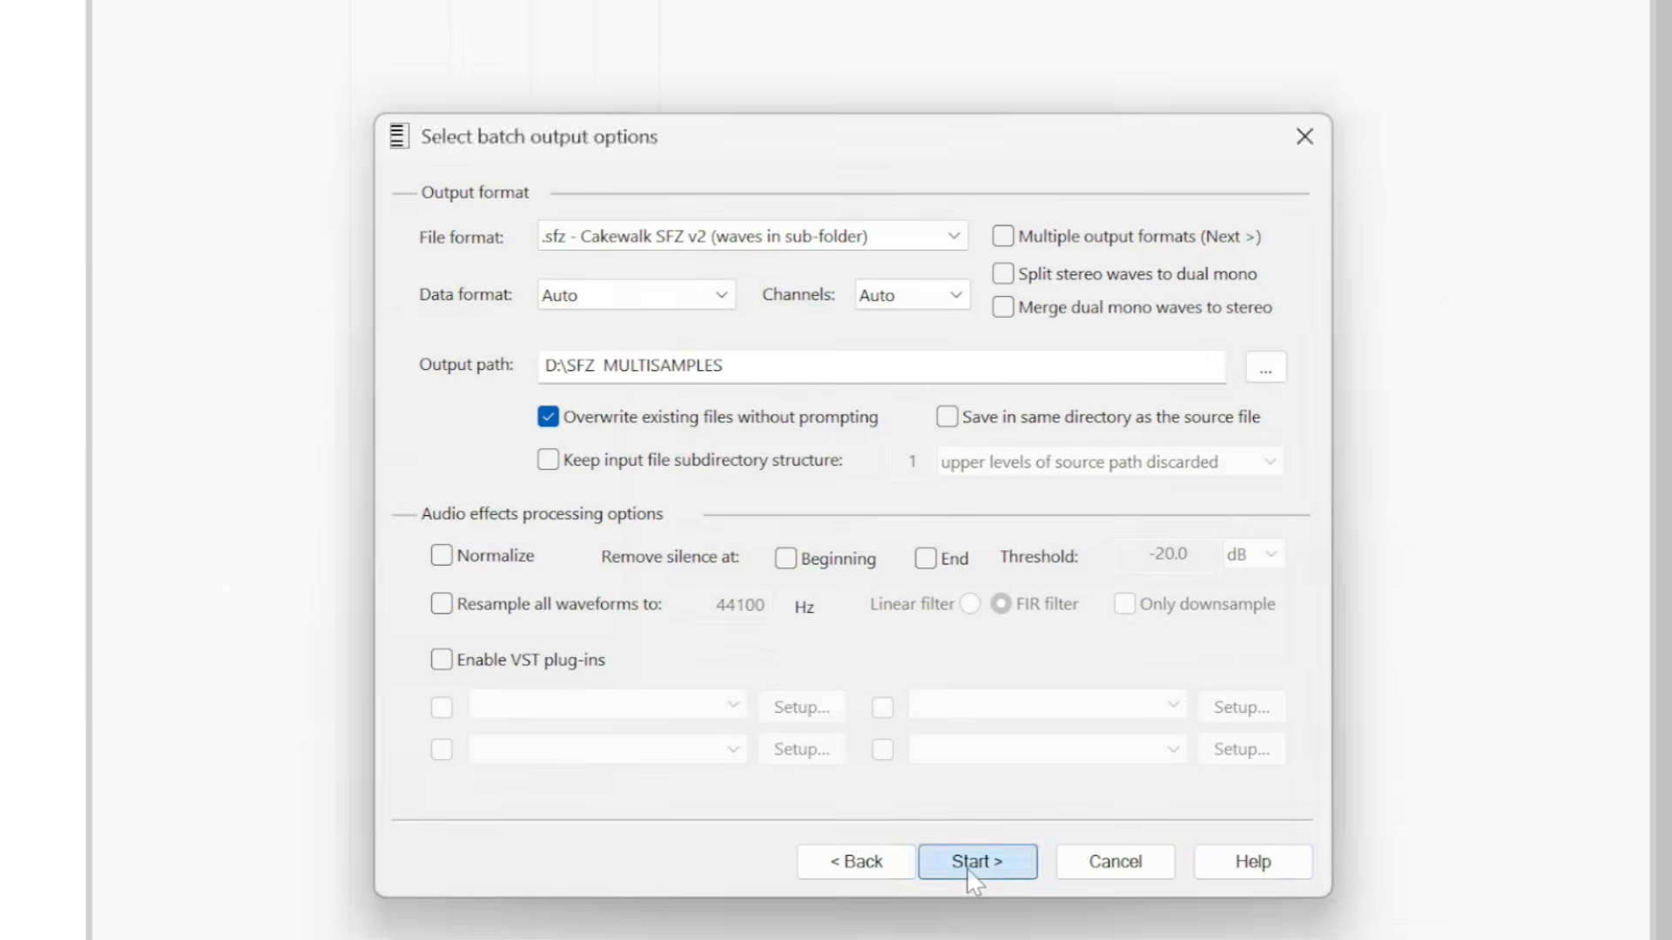
Run the batch conversion to completion and close the batch dialog
left_click(967, 867)
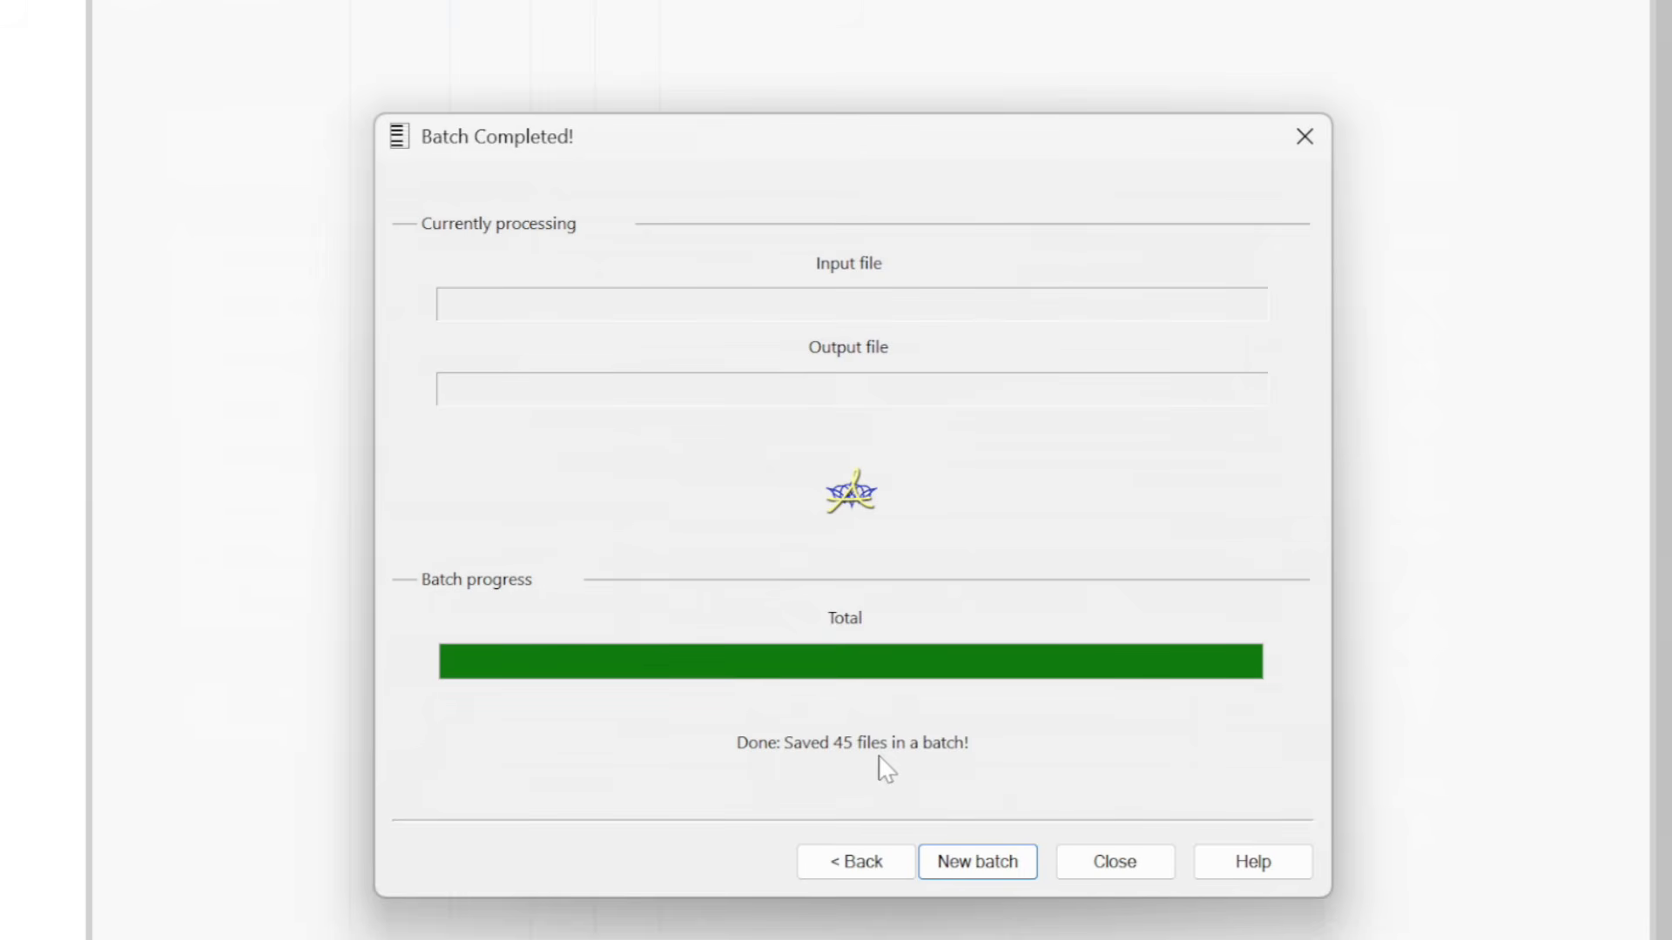
left_click(1115, 864)
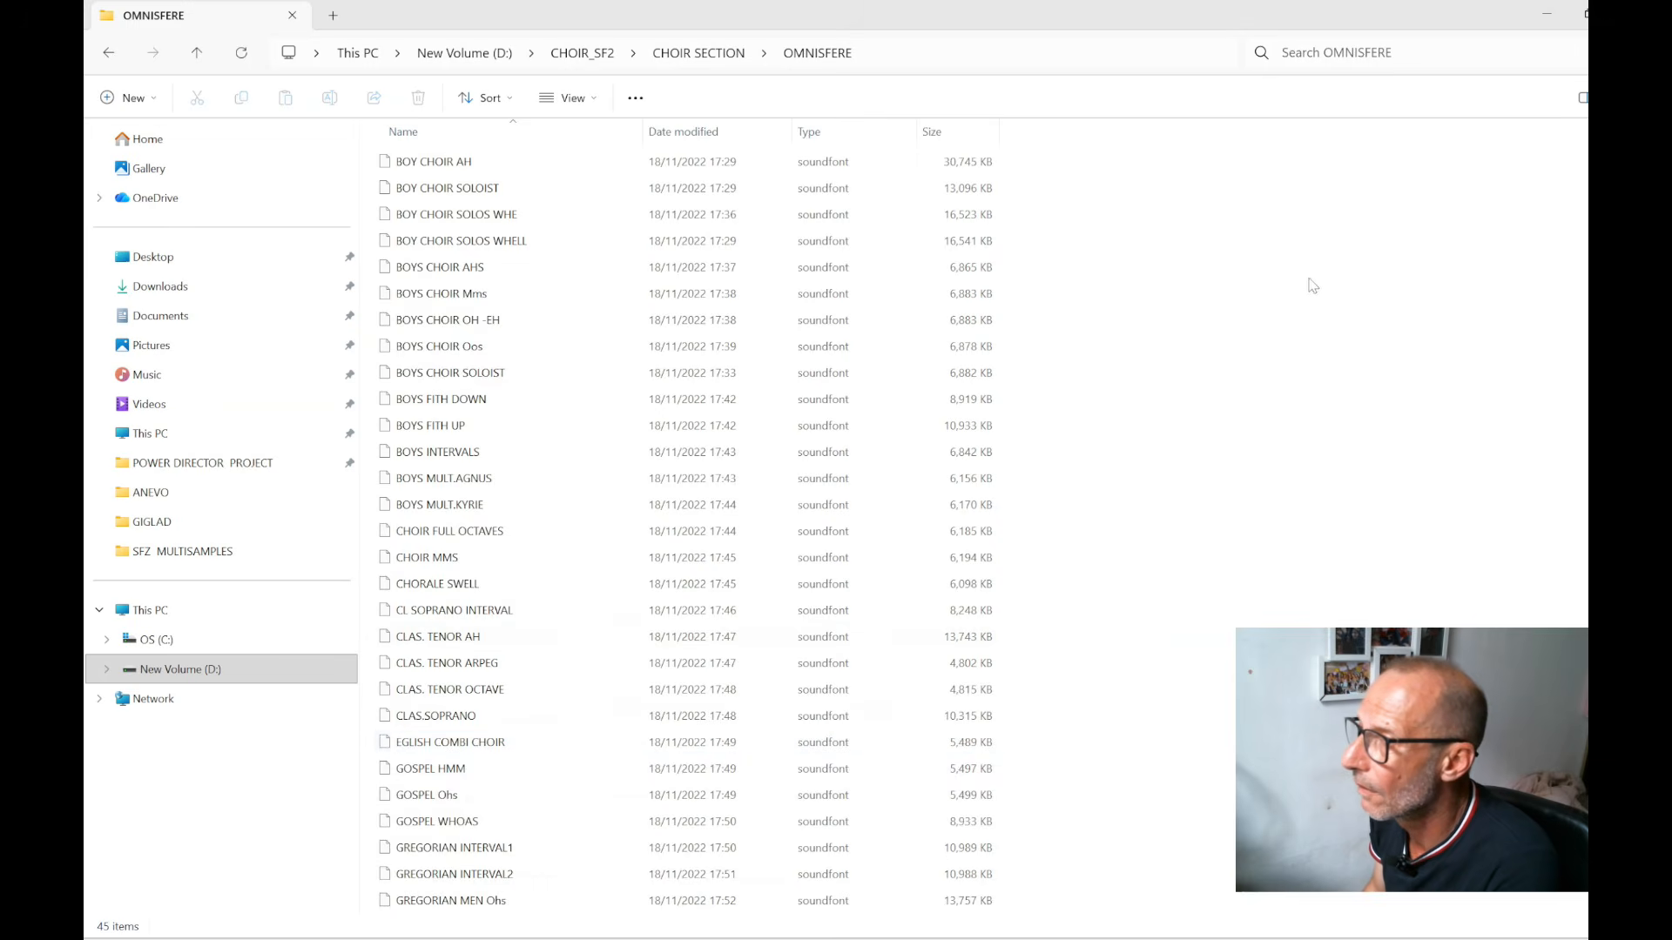
Review the source soundfonts in the OMNISFERE folder, and open the SFZ MULTISAMPLES output folder on drive D: from the desktop
scroll(1264, 229, "down", 5)
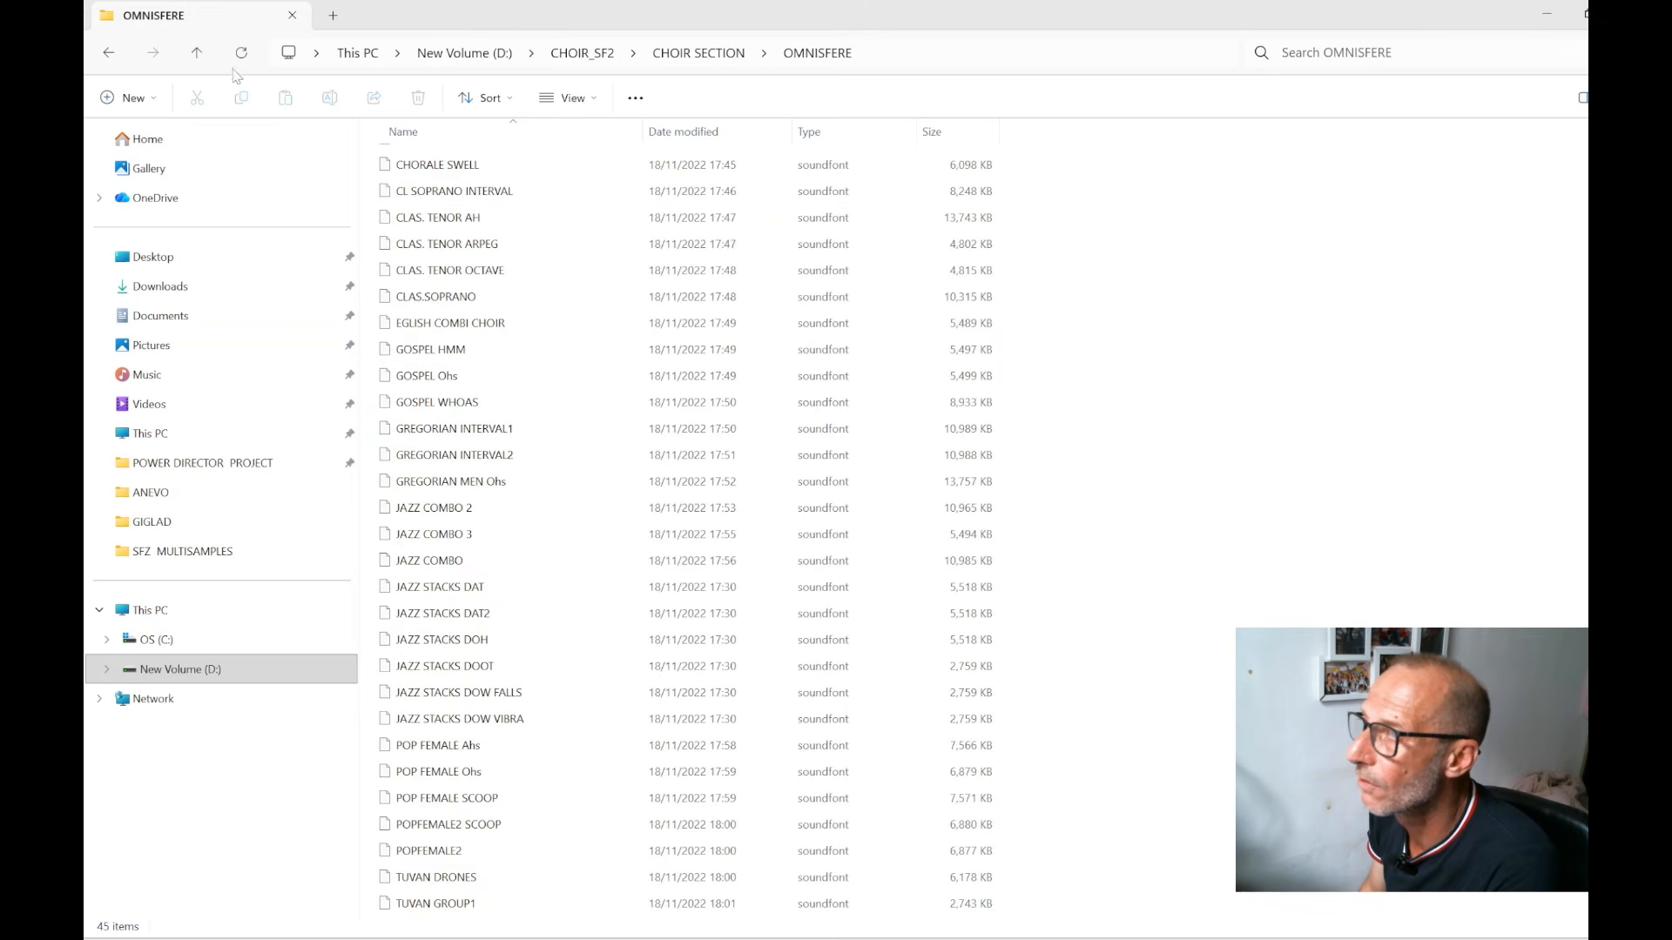
left_click(195, 55)
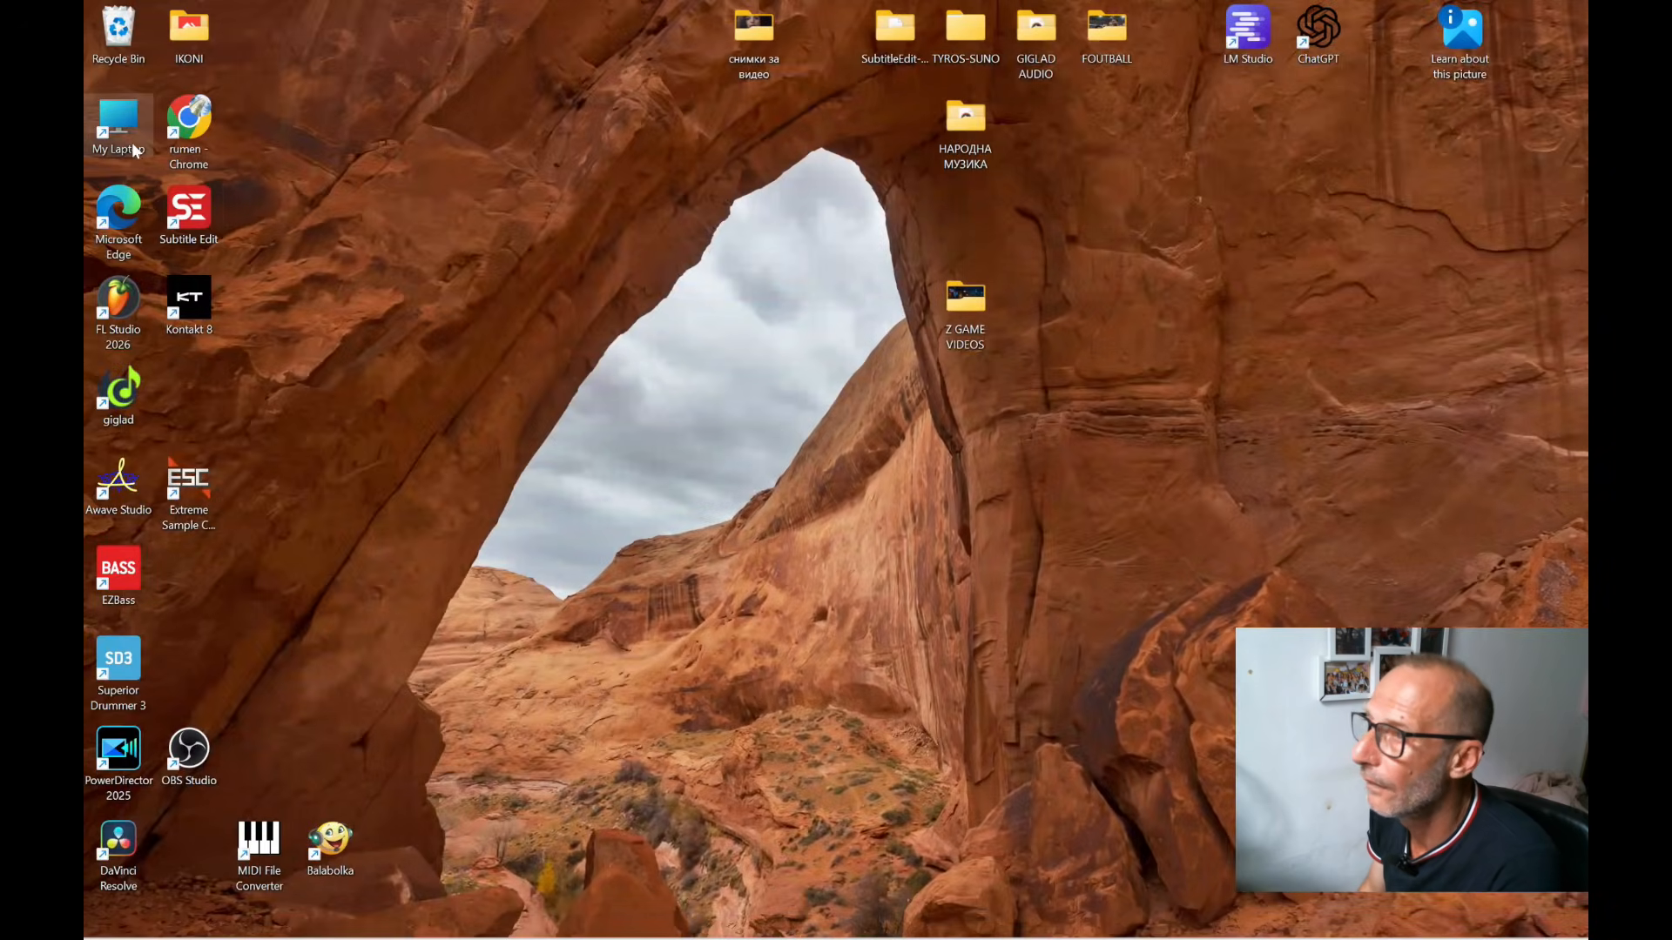
double_click(132, 143)
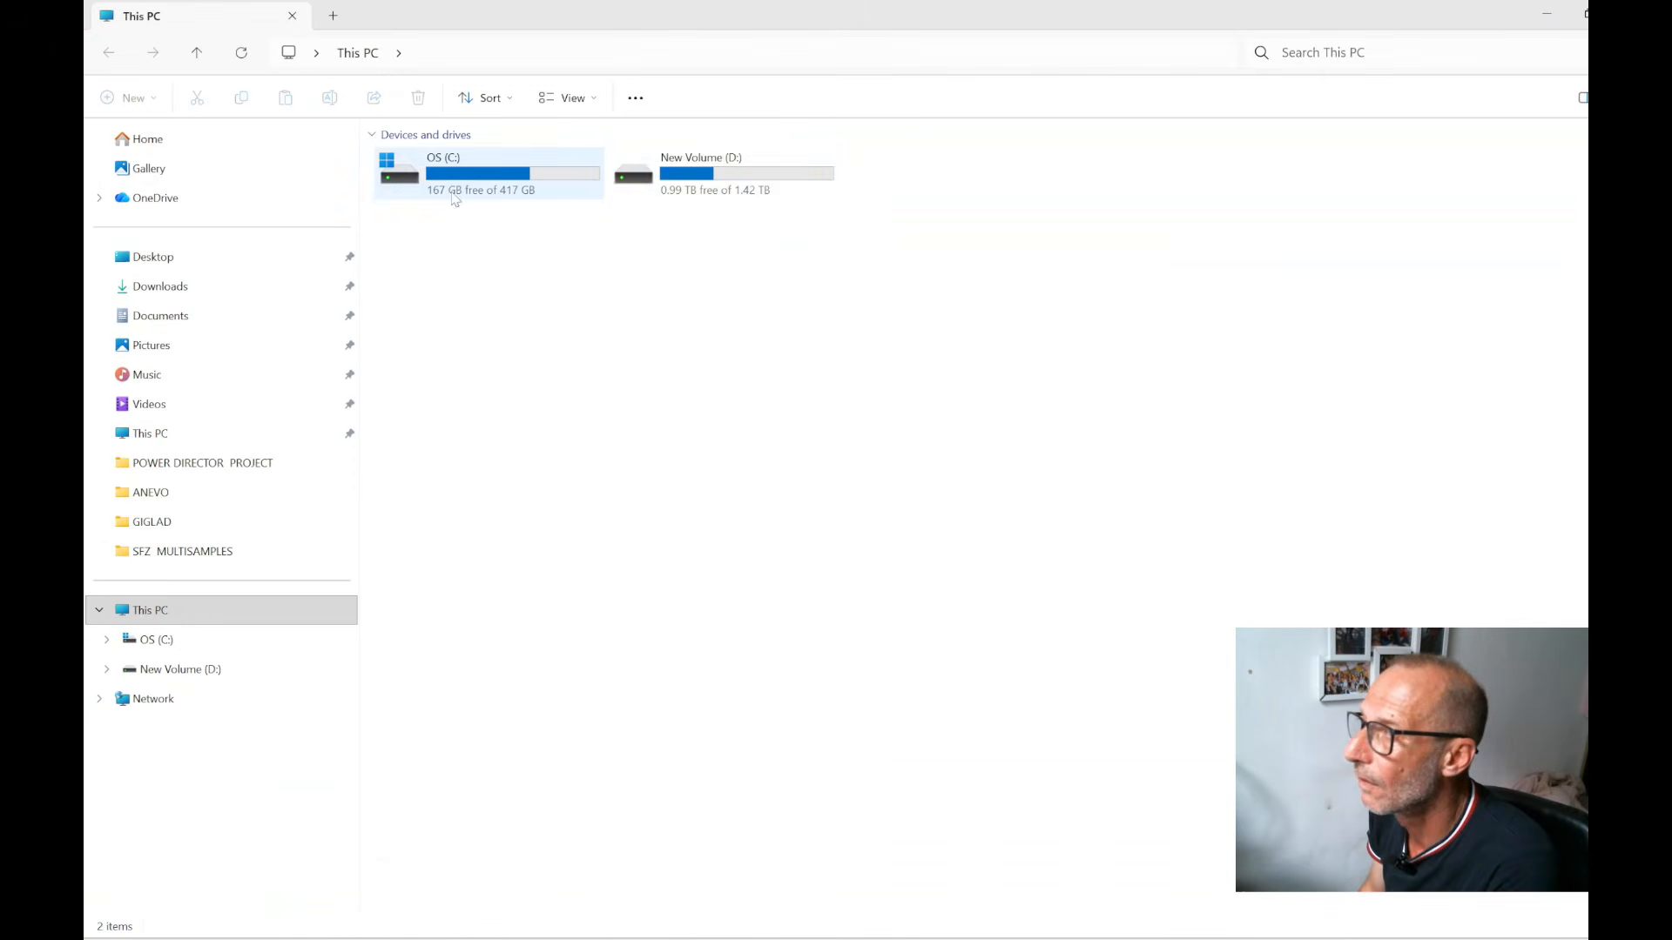
double_click(776, 168)
scroll(722, 403, "down", 2)
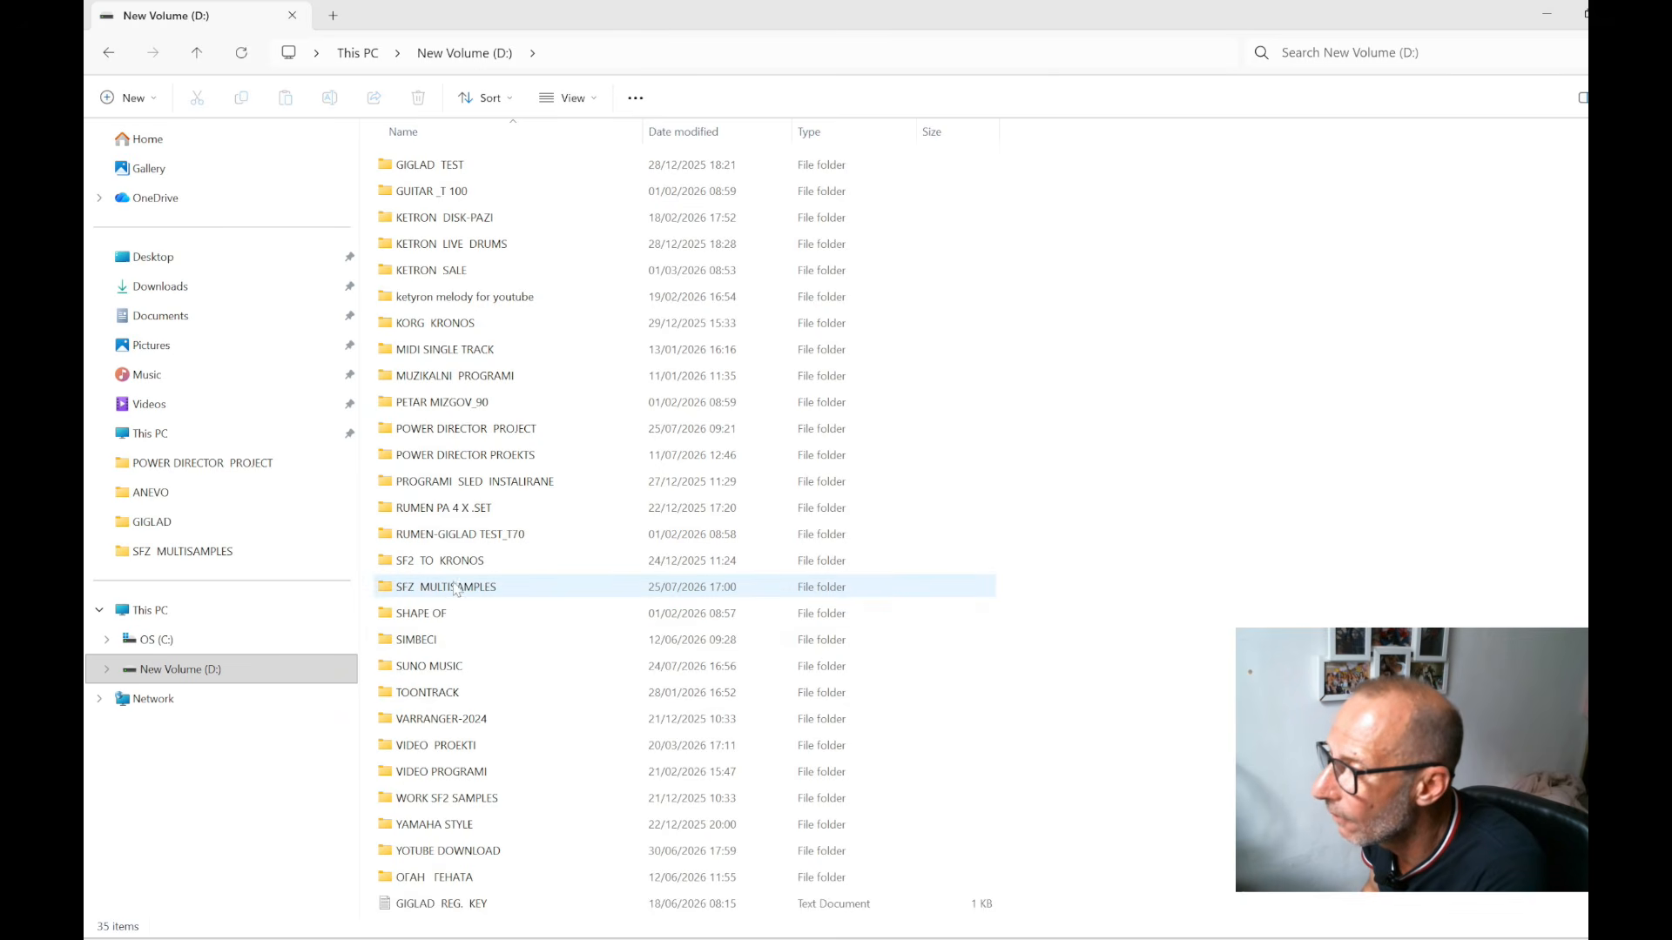
double_click(492, 589)
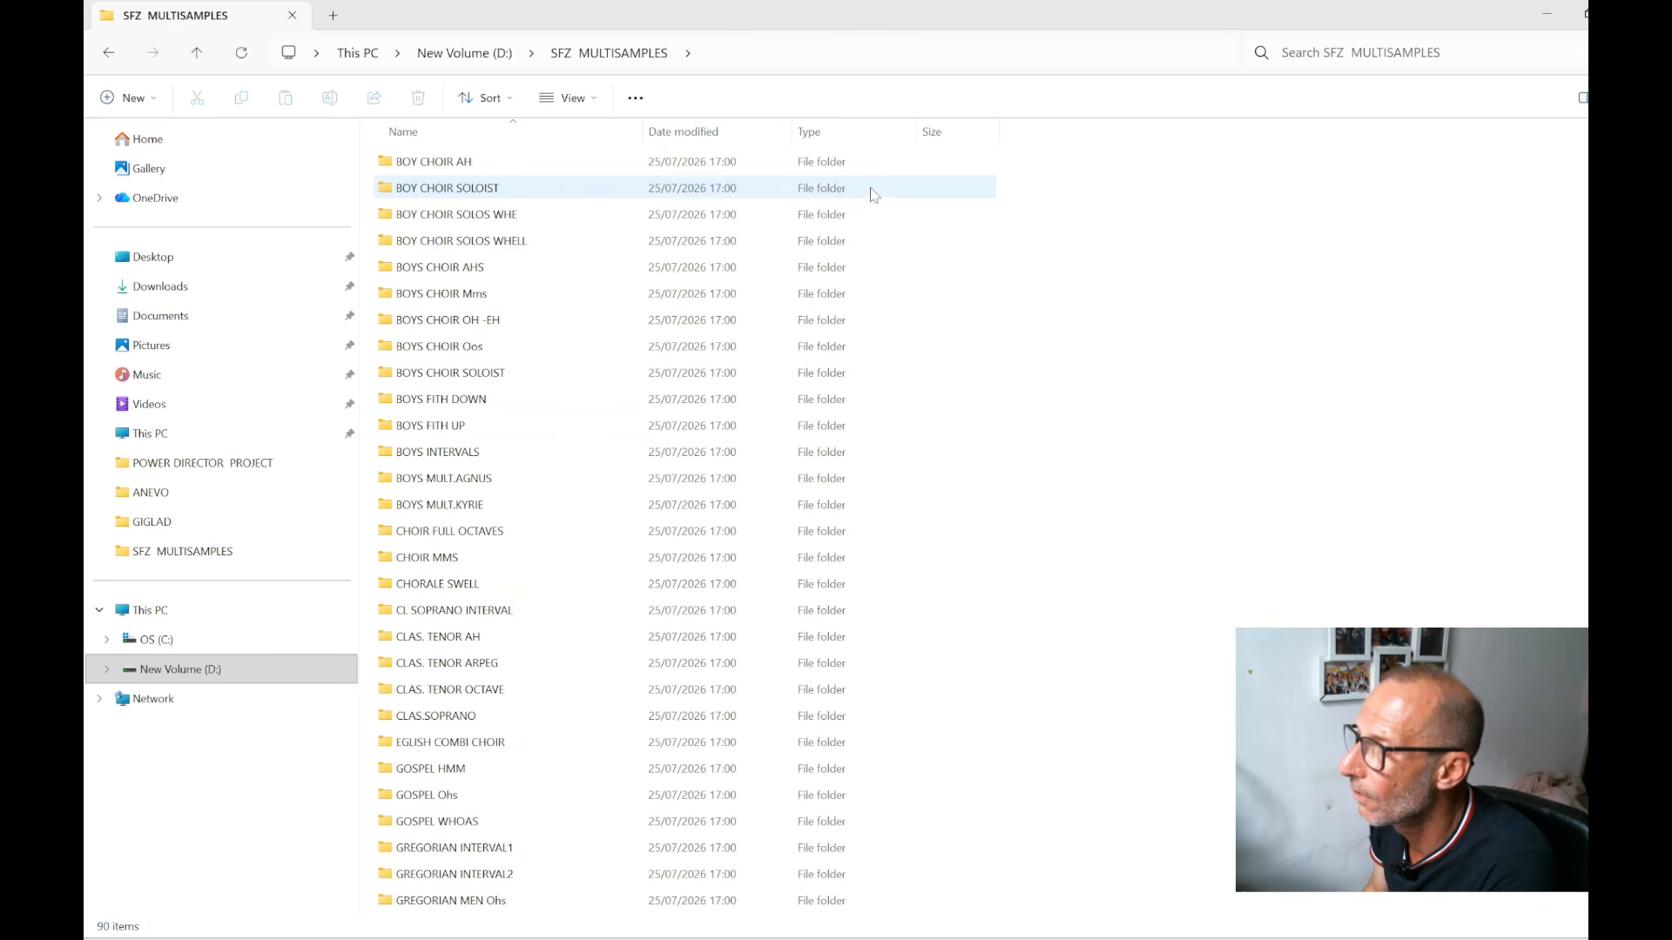
Examine the converted instrument folders and their matching soundfont definition files in SFZ MULTISAMPLES
scroll(1191, 317, "down", 7)
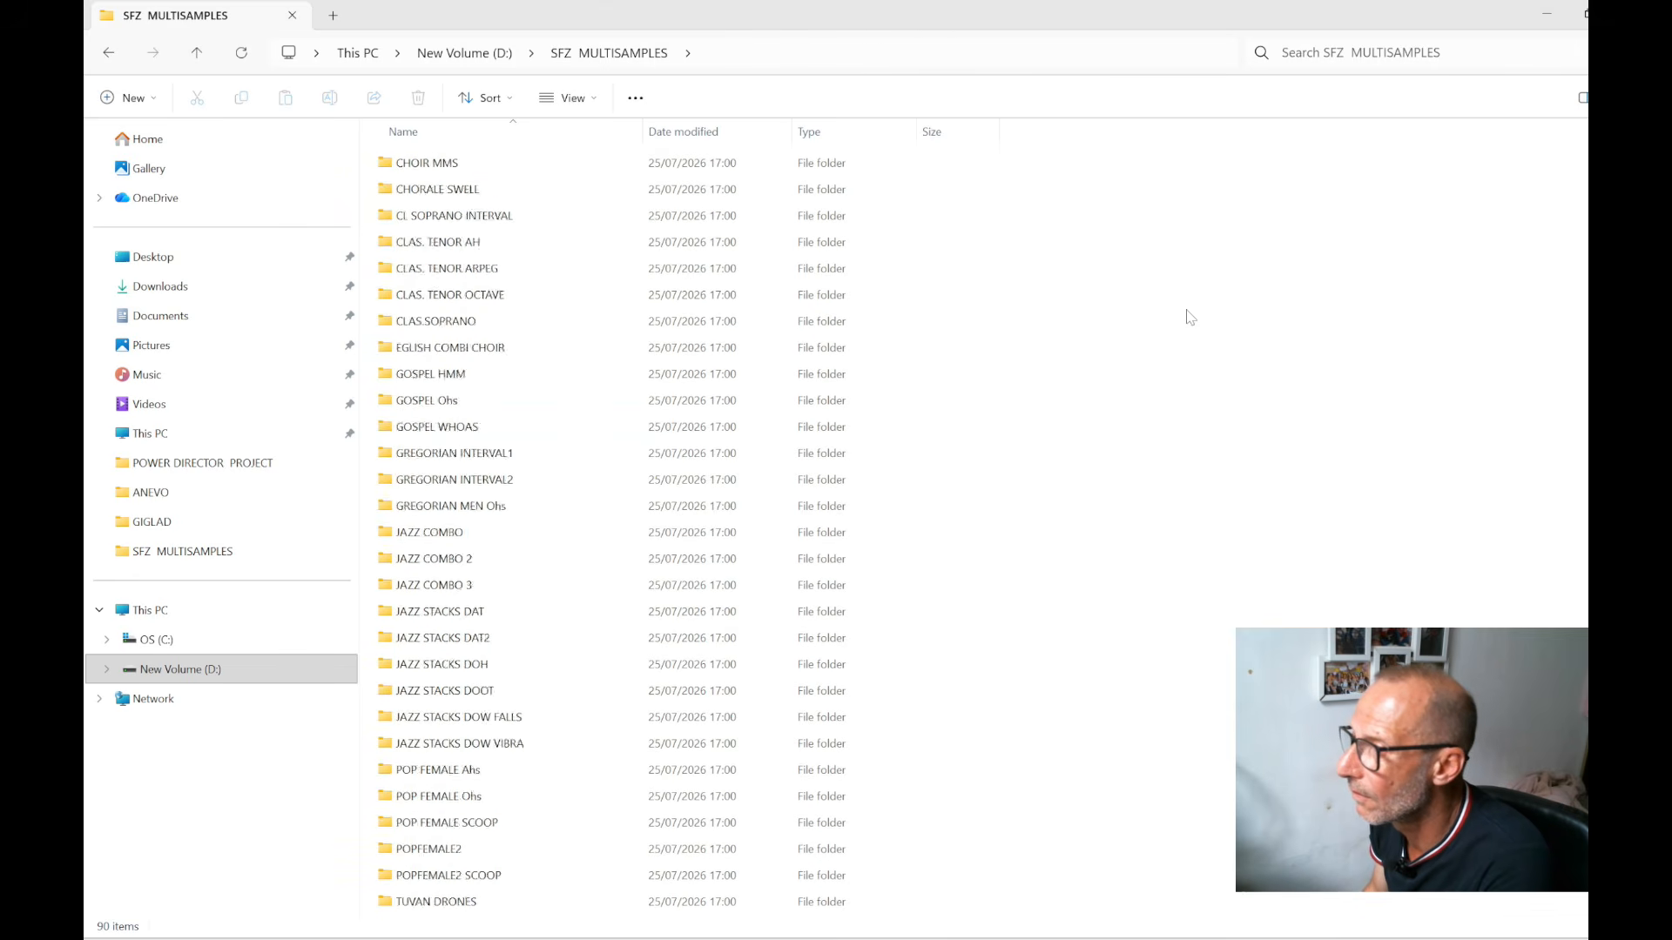
scroll(1193, 315, "down", 3)
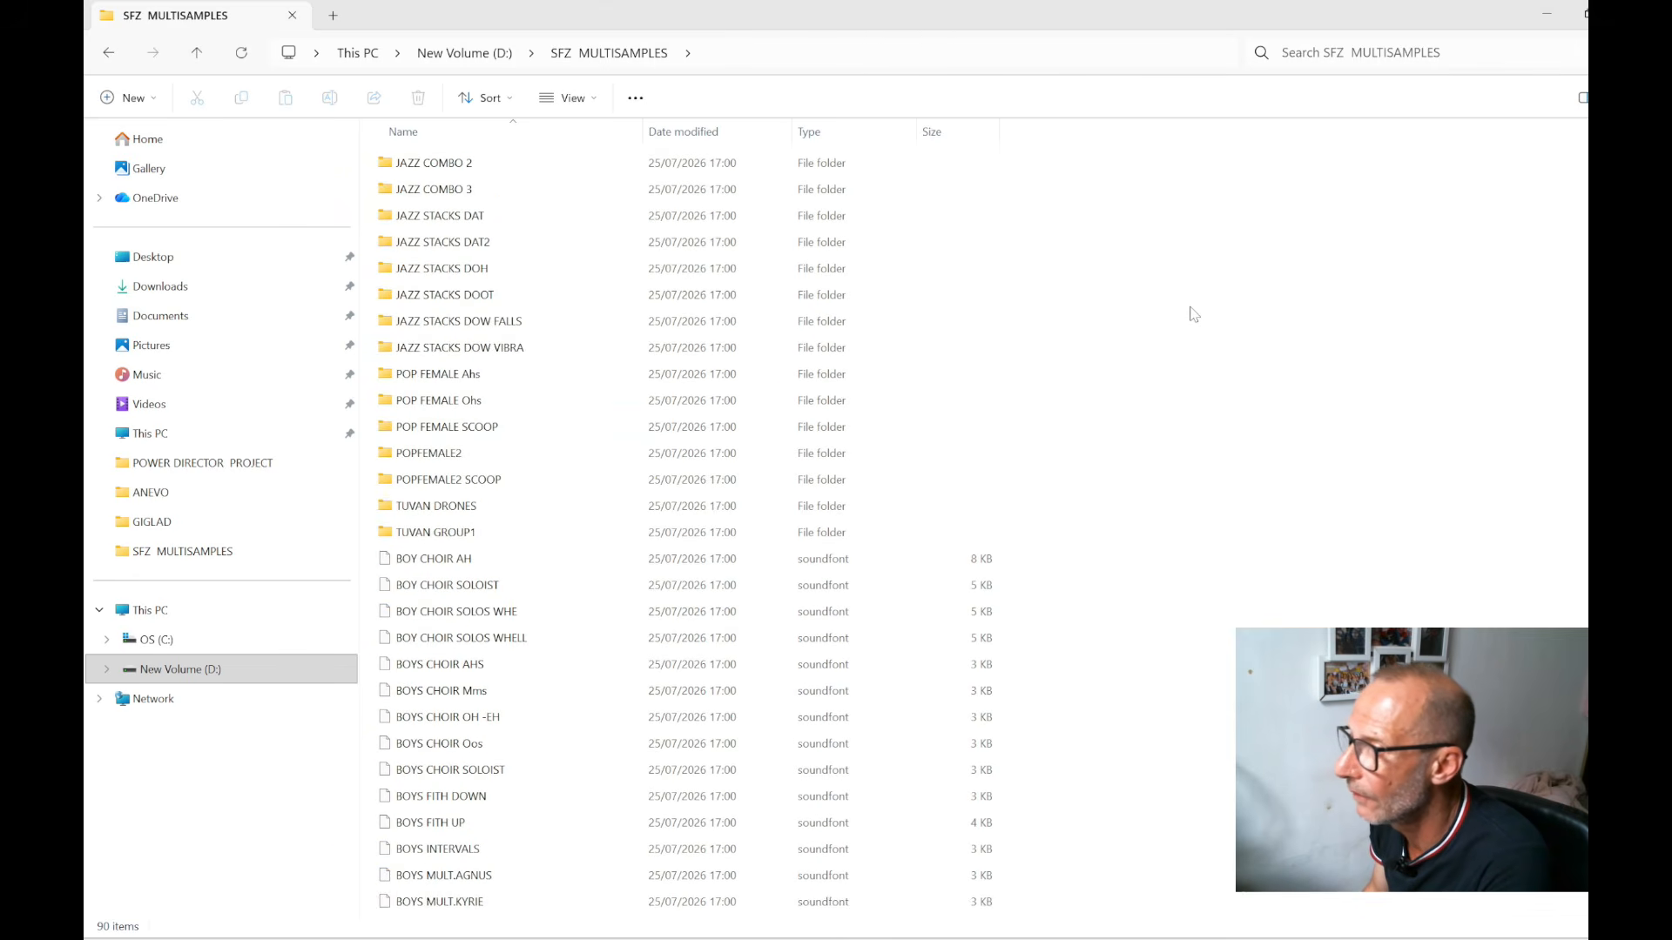
scroll(1193, 314, "down", 3)
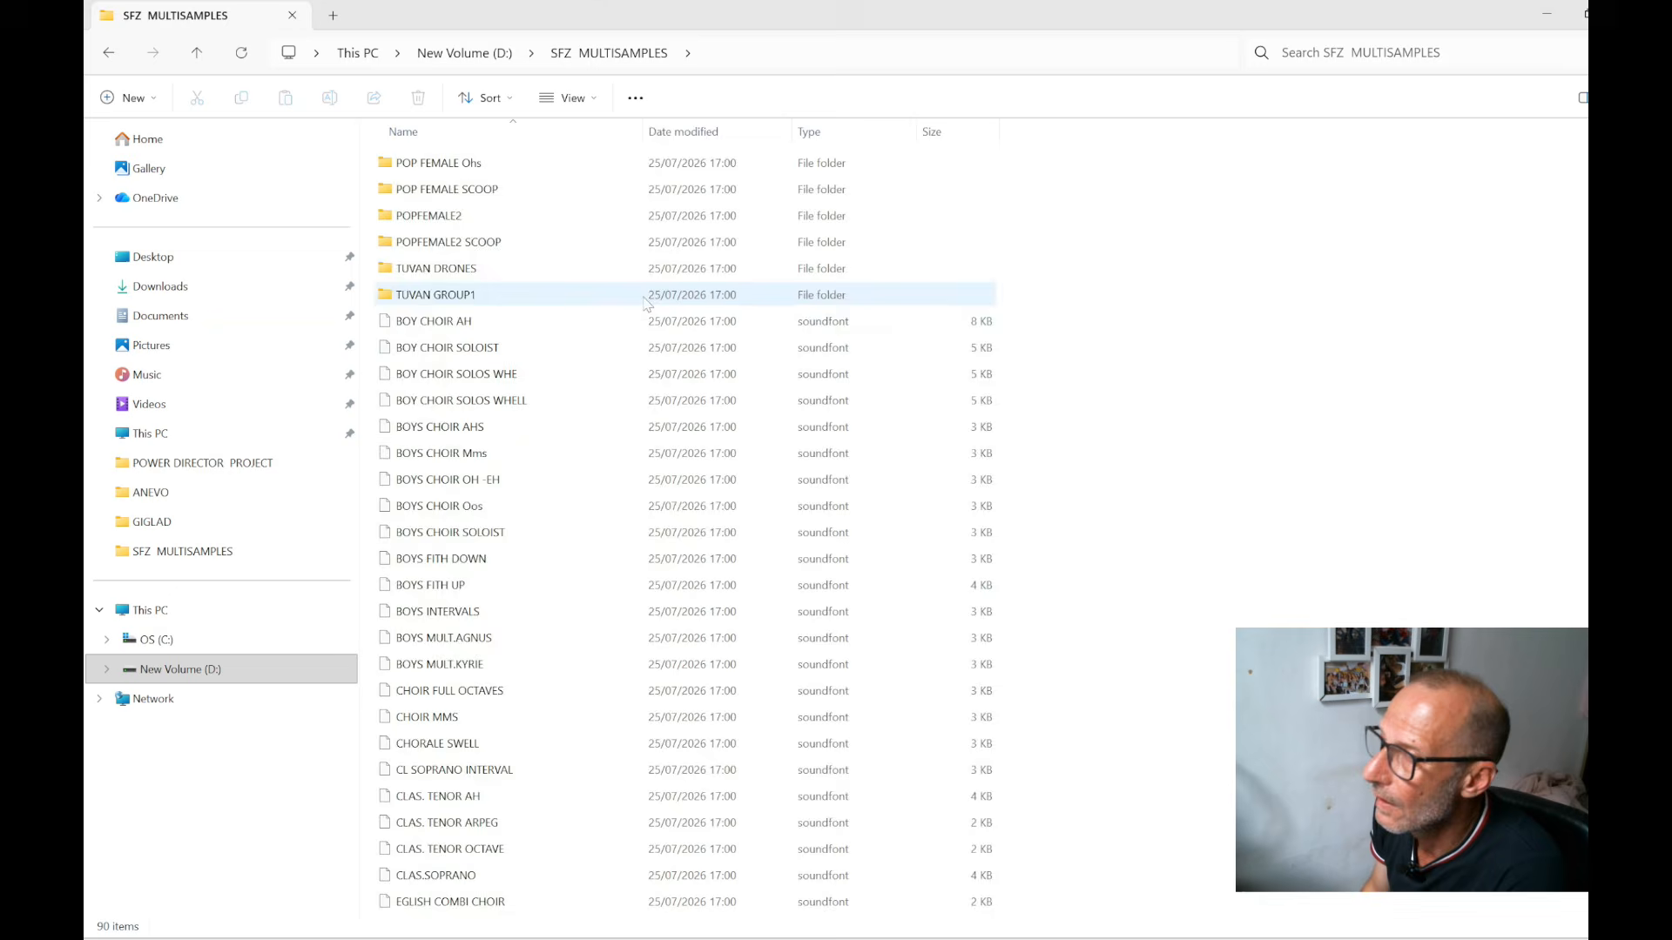
scroll(647, 304, "up", 13)
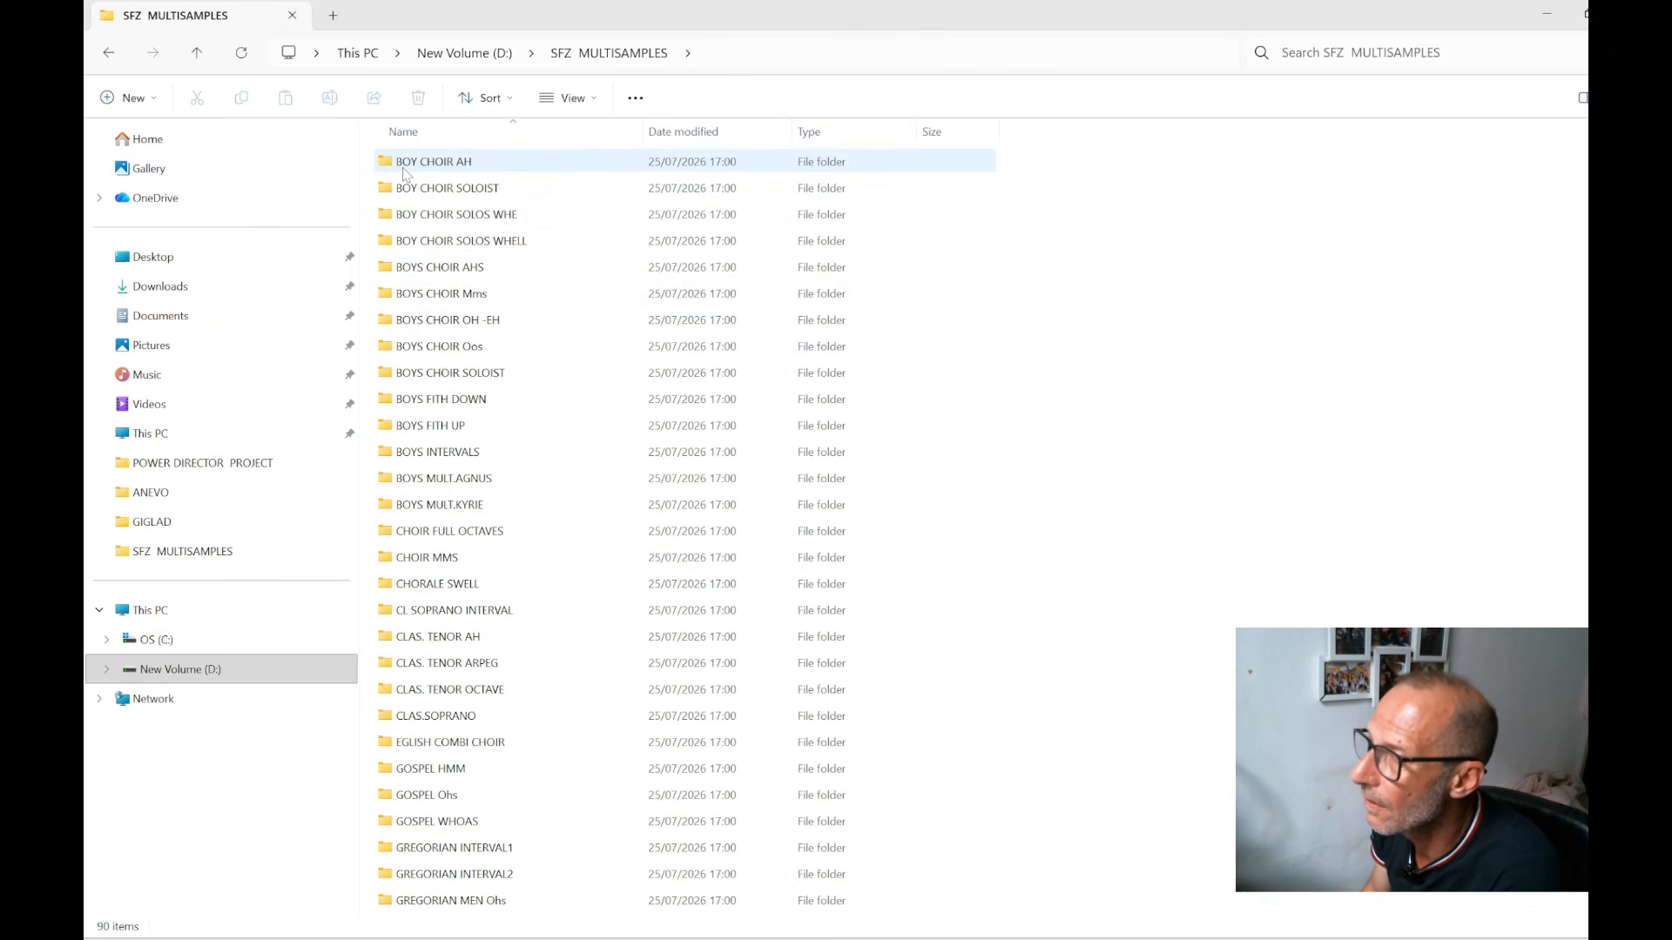
scroll(1350, 309, "down", 1)
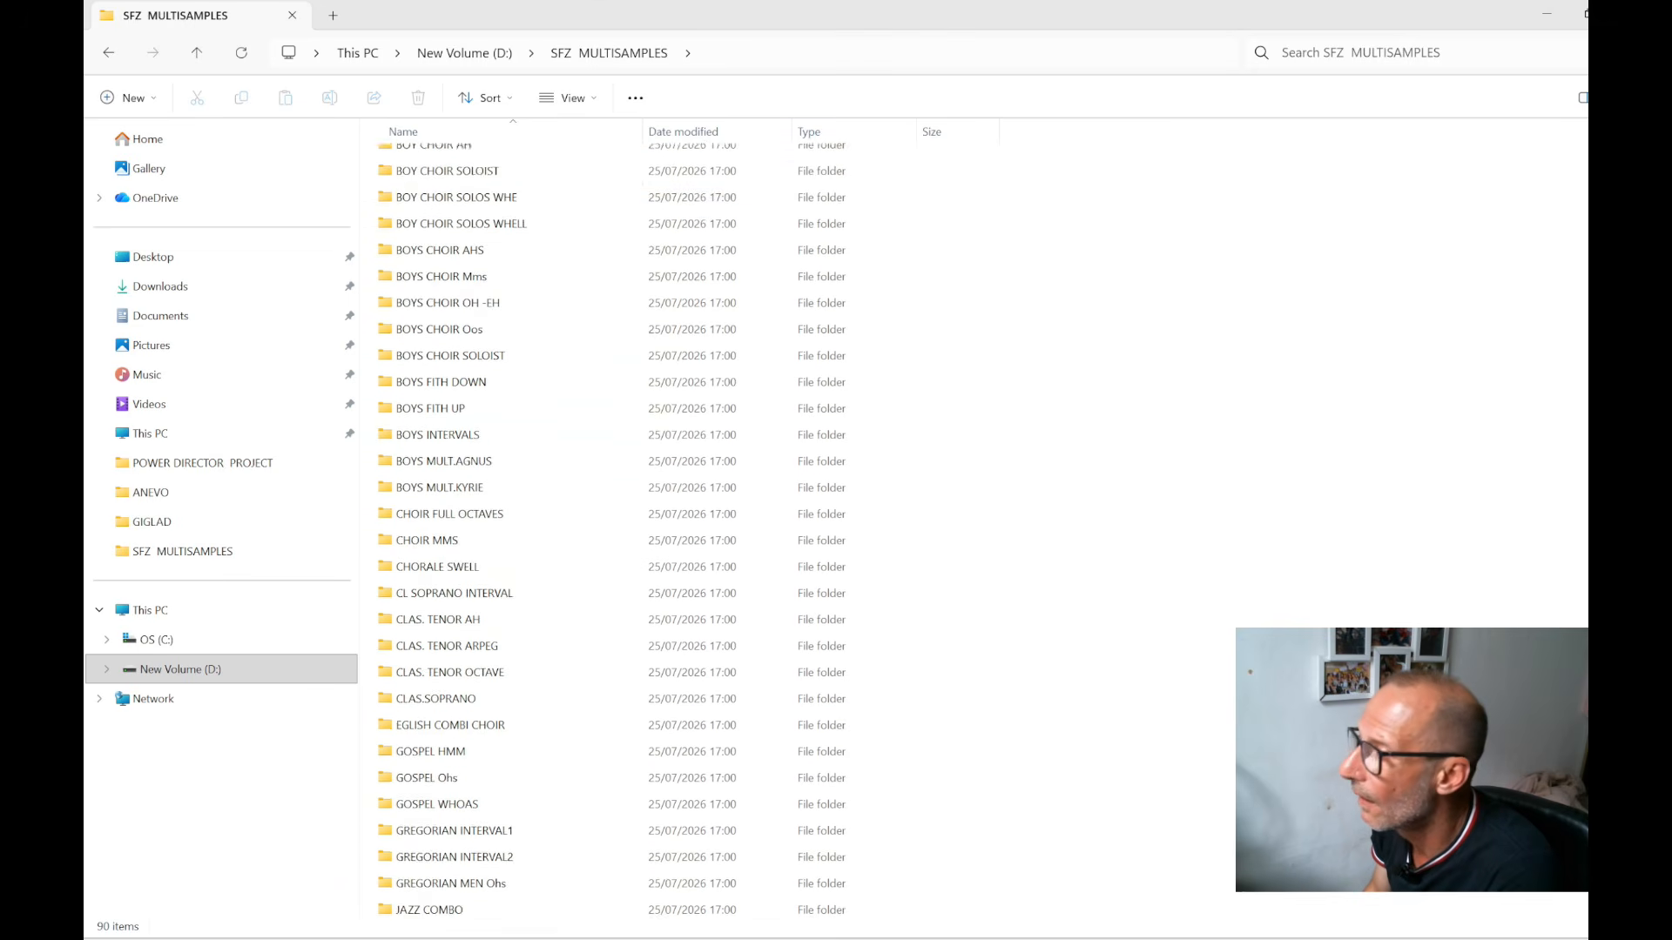
scroll(402, 721, "down", 8)
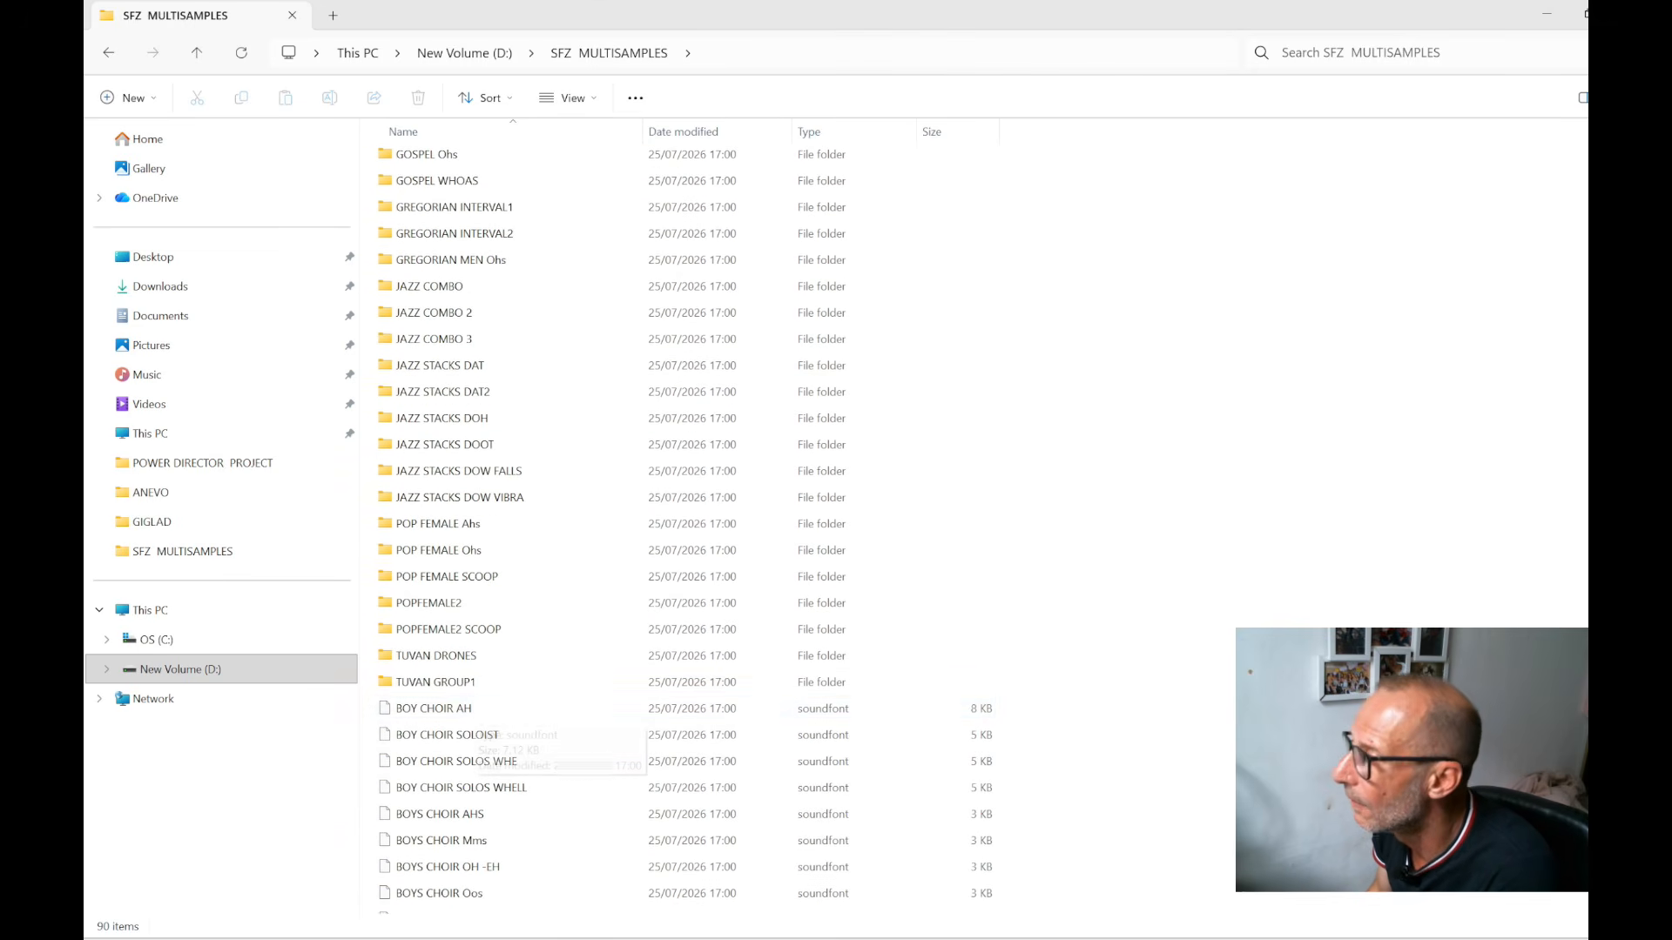
scroll(478, 715, "up", 3)
scroll(478, 522, "up", 6)
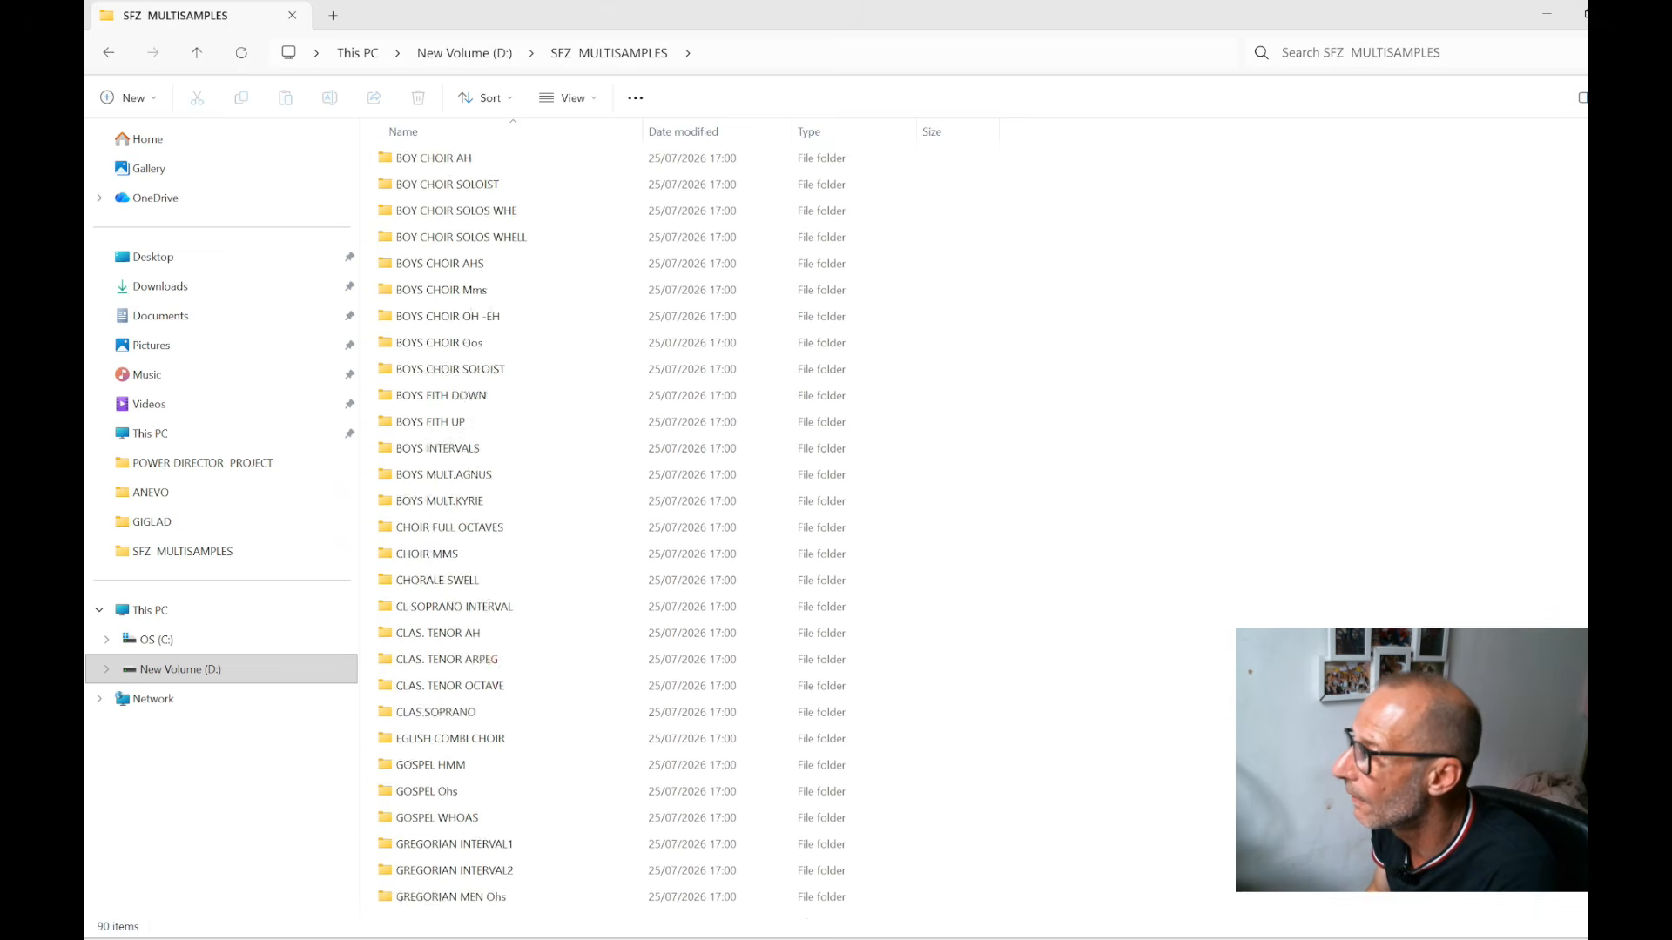
Inspect the individual note samples inside the BOY CHOIR AH folder and return to SFZ MULTISAMPLES
double_click(431, 163)
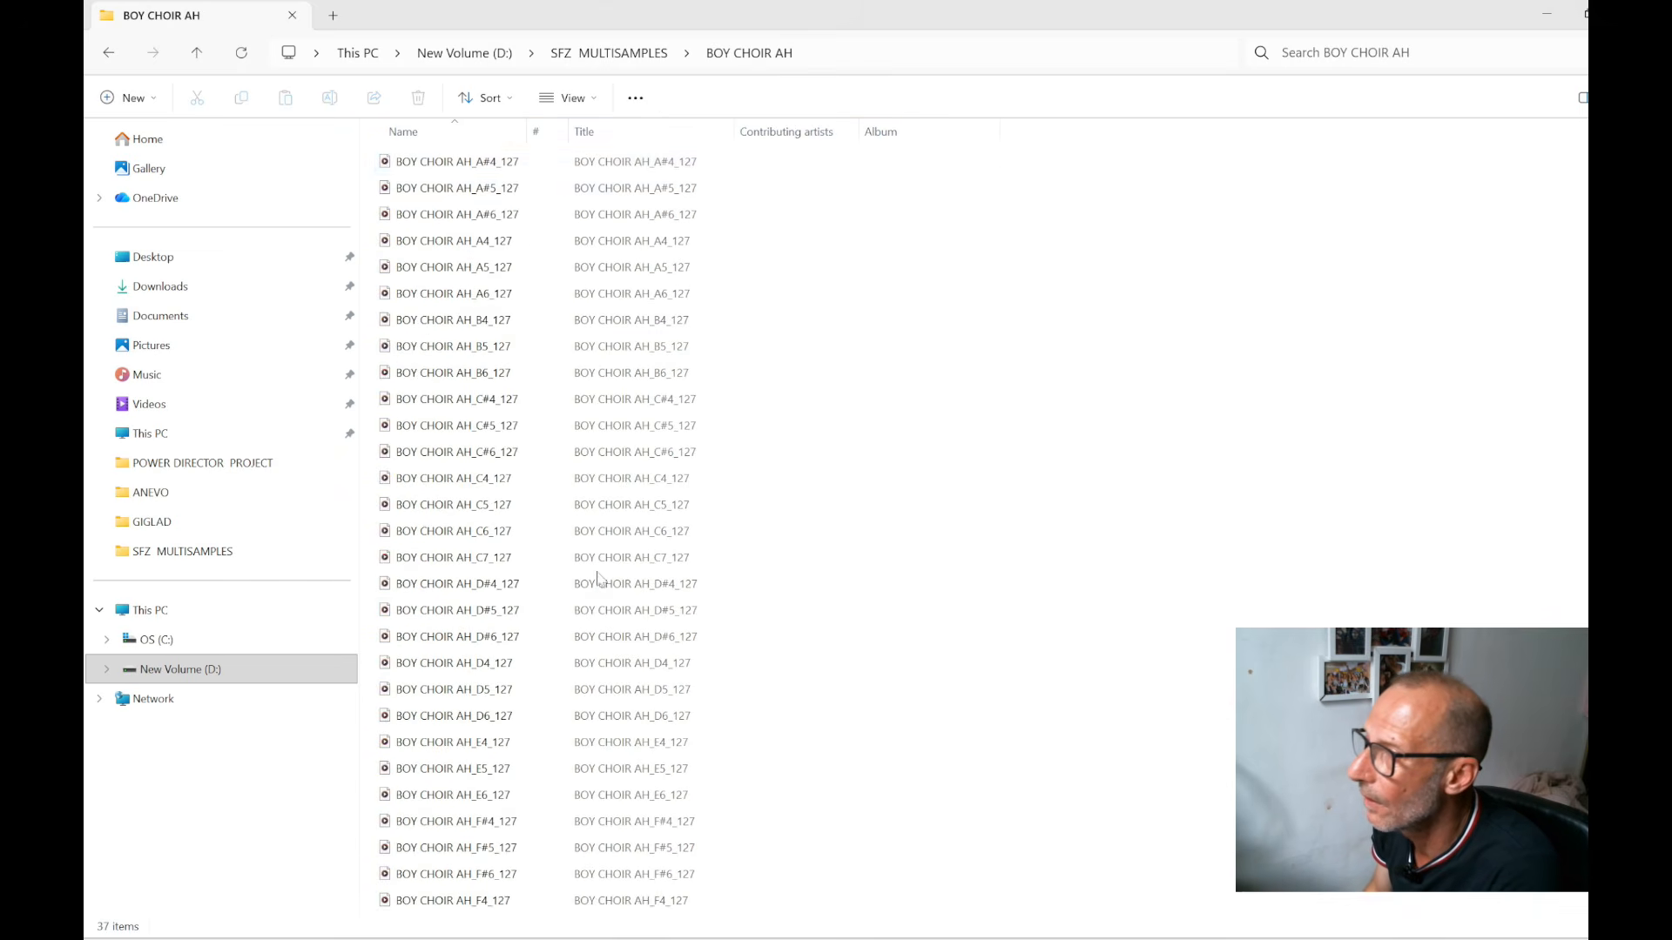
scroll(538, 530, "down", 2)
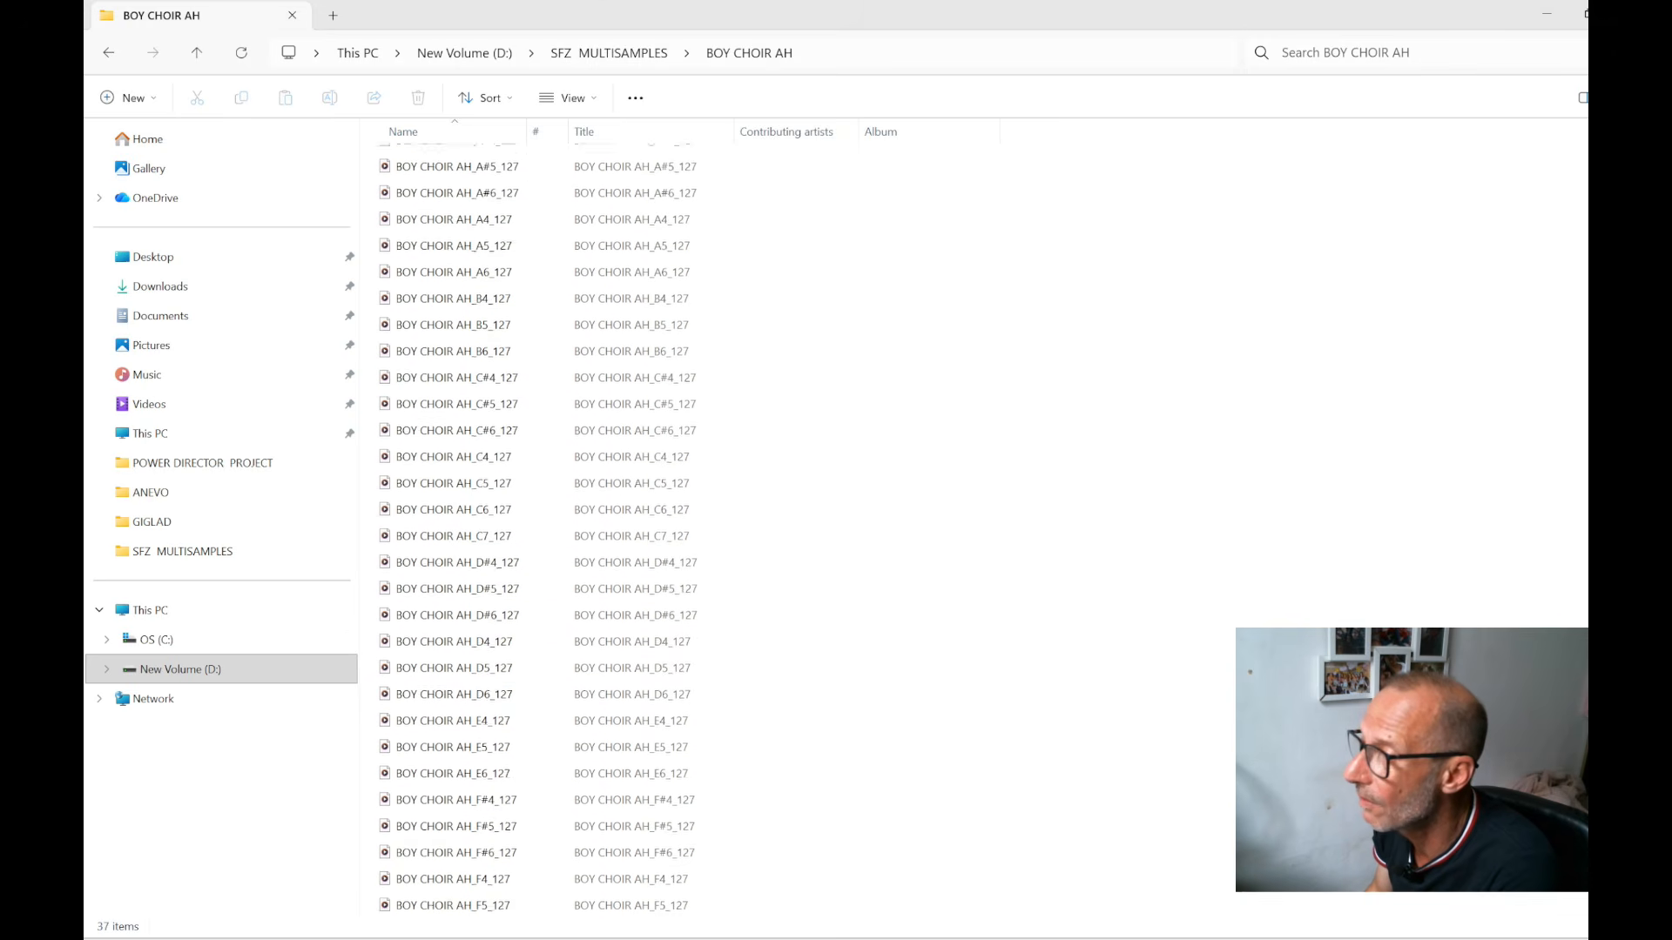
scroll(538, 530, "down", 1)
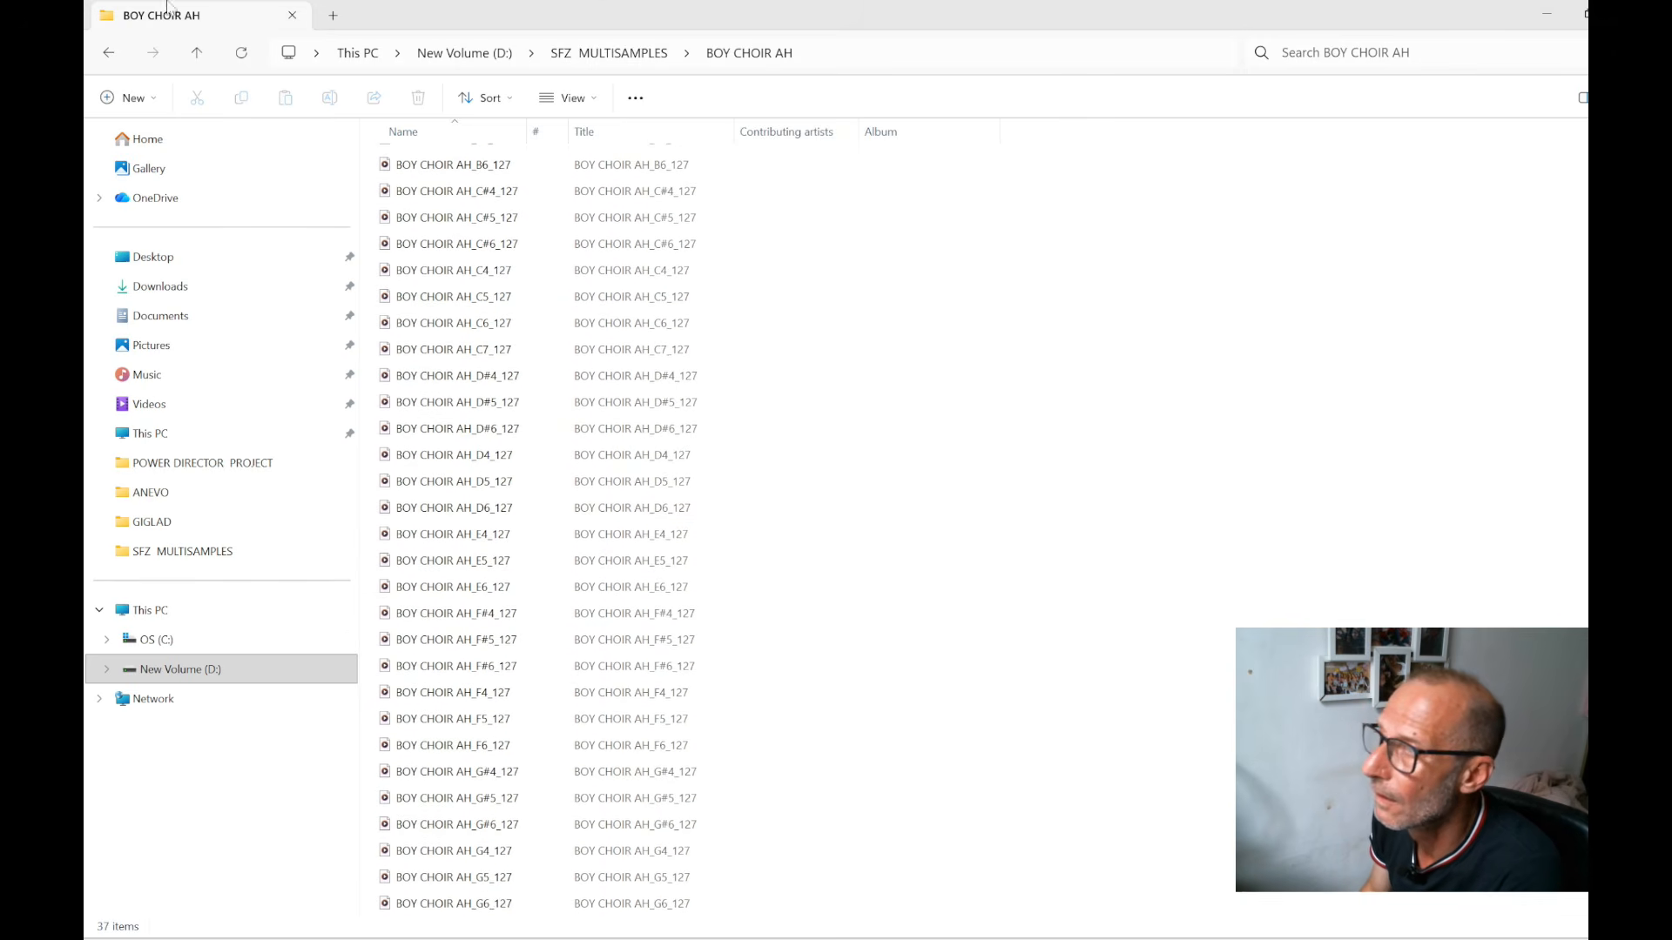
left_click(197, 54)
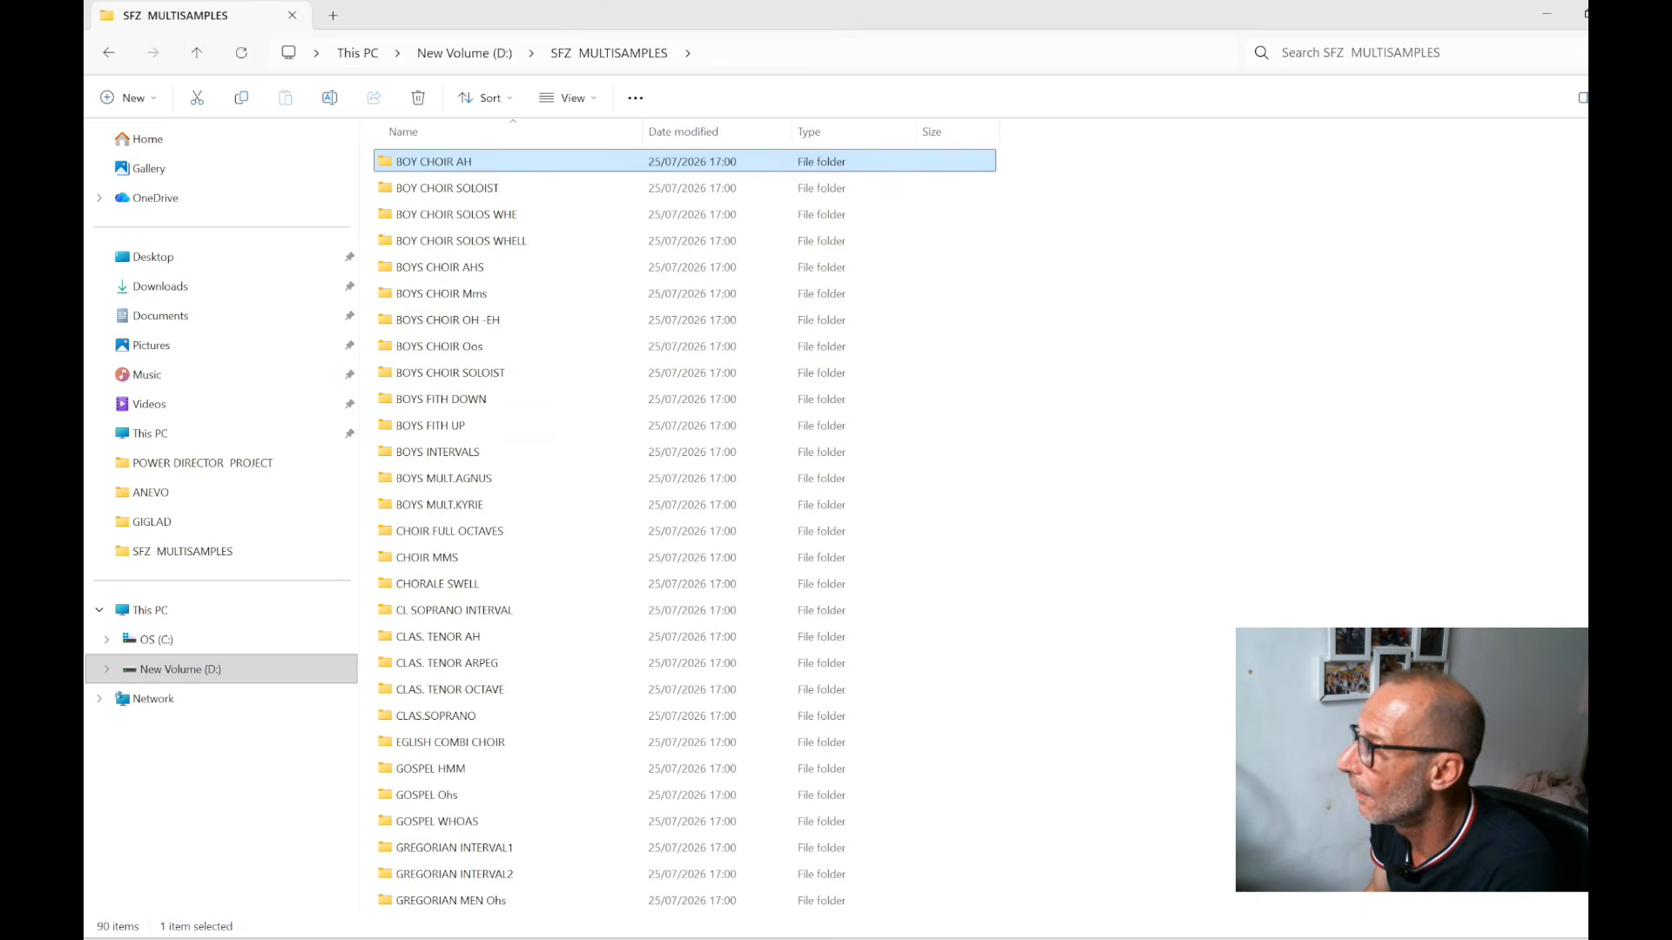
Open the BOY CHOIR AH soundfont definition file in Notepad and maximise its window
scroll(685, 529, "down", 11)
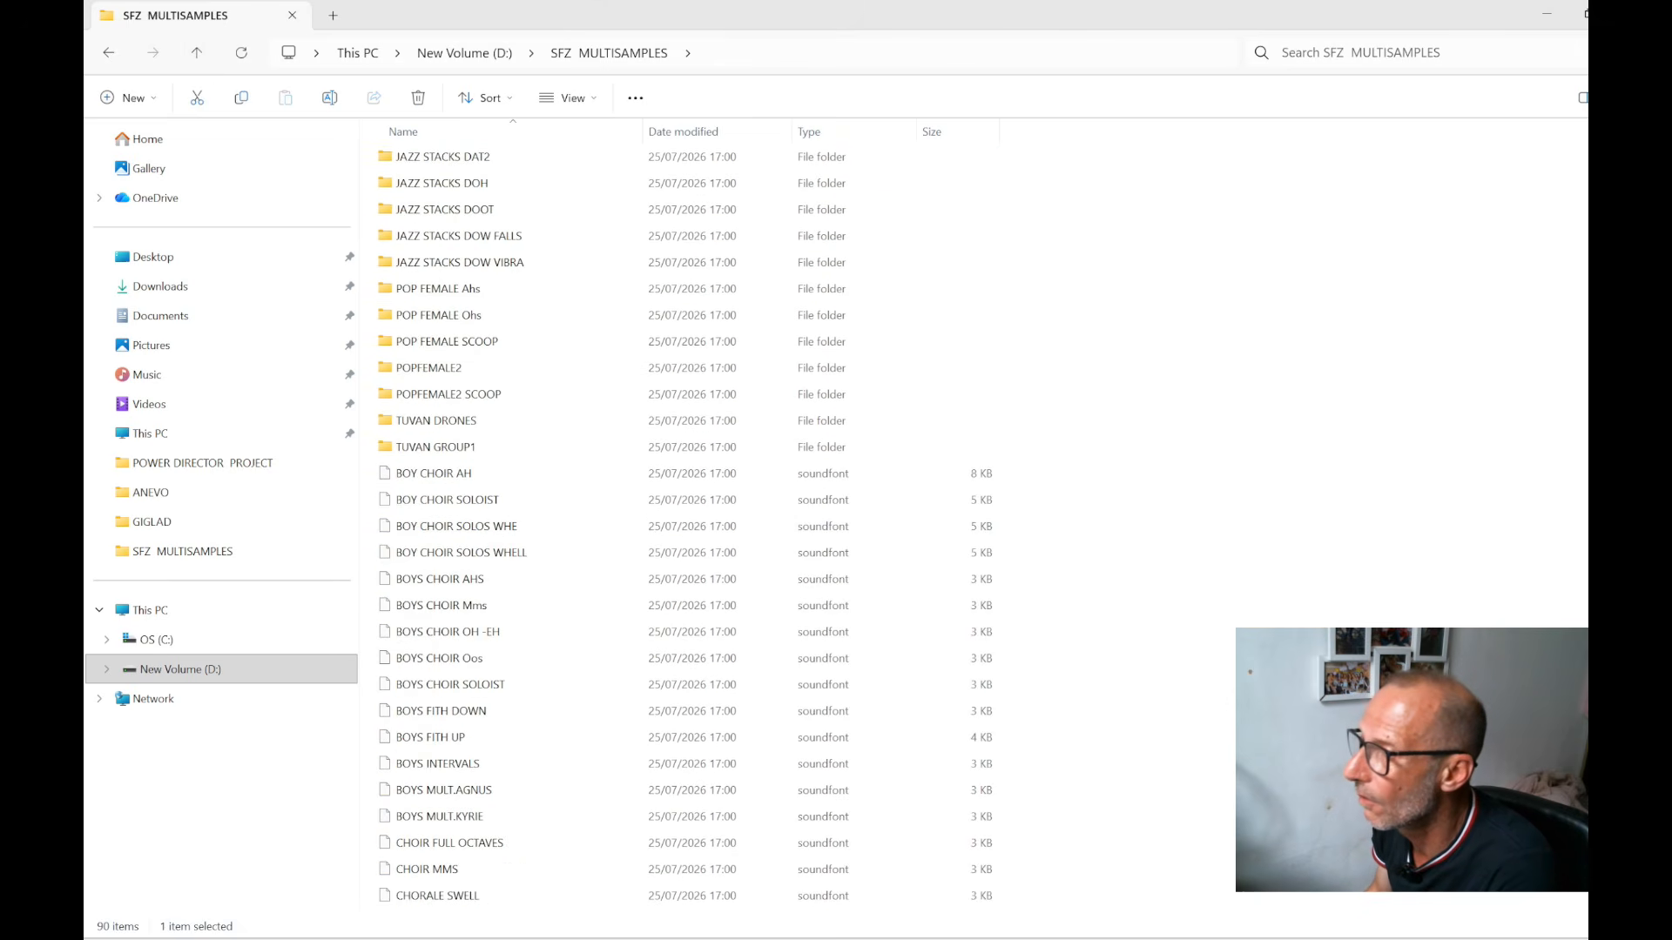
left_click(447, 479)
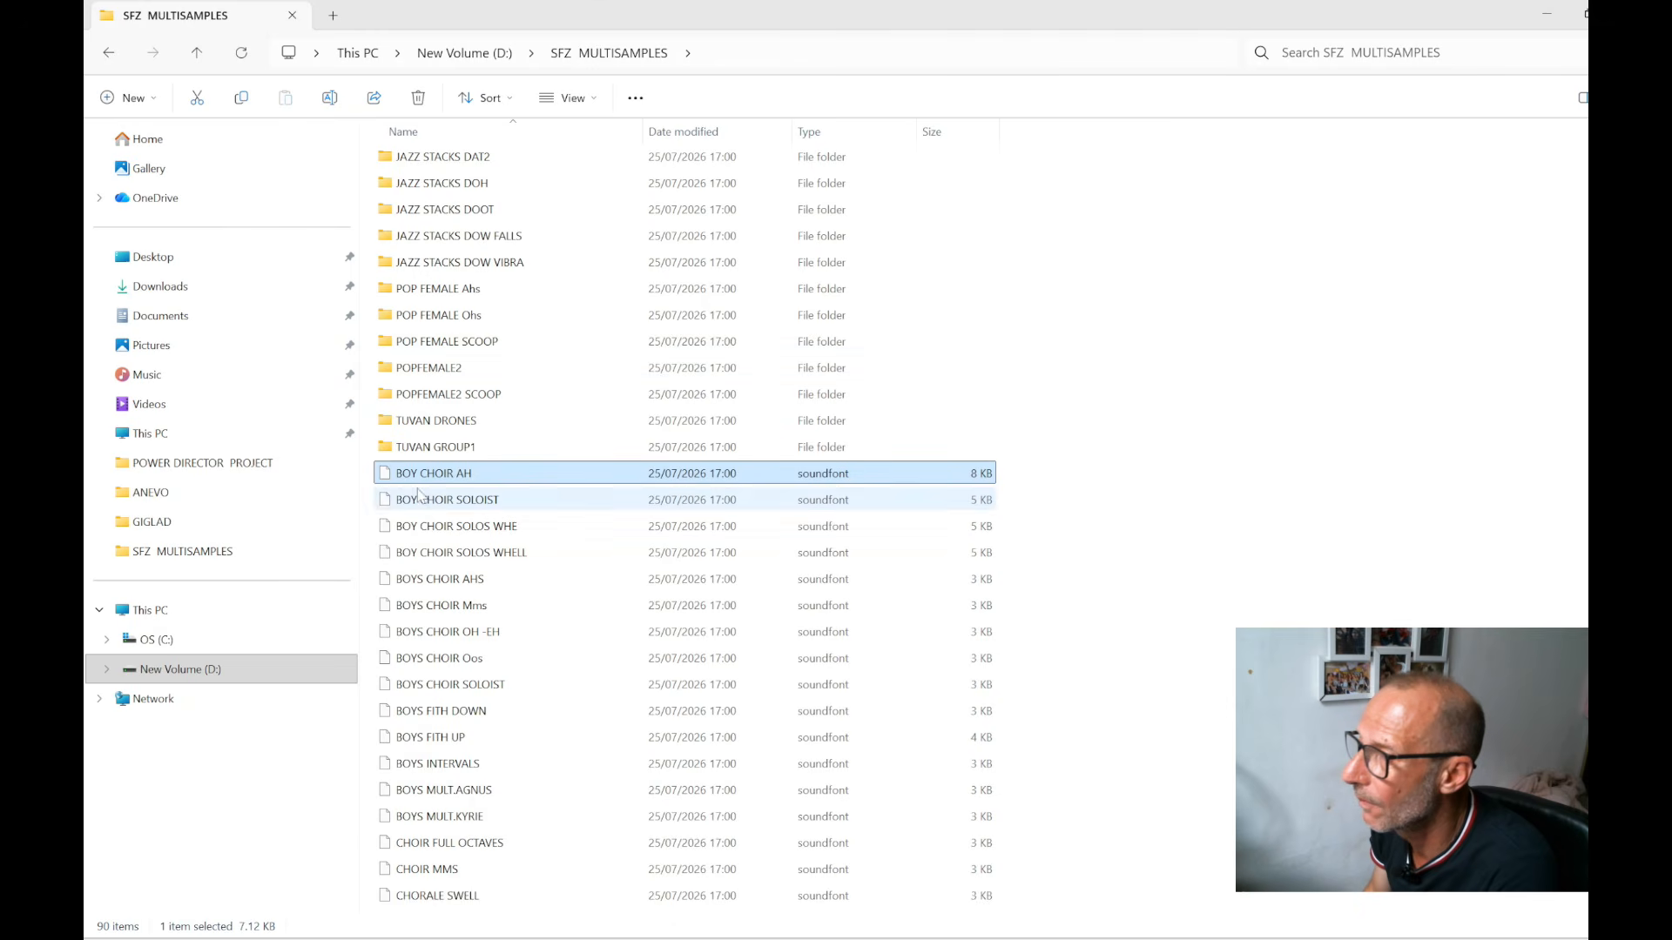
right_click(453, 481)
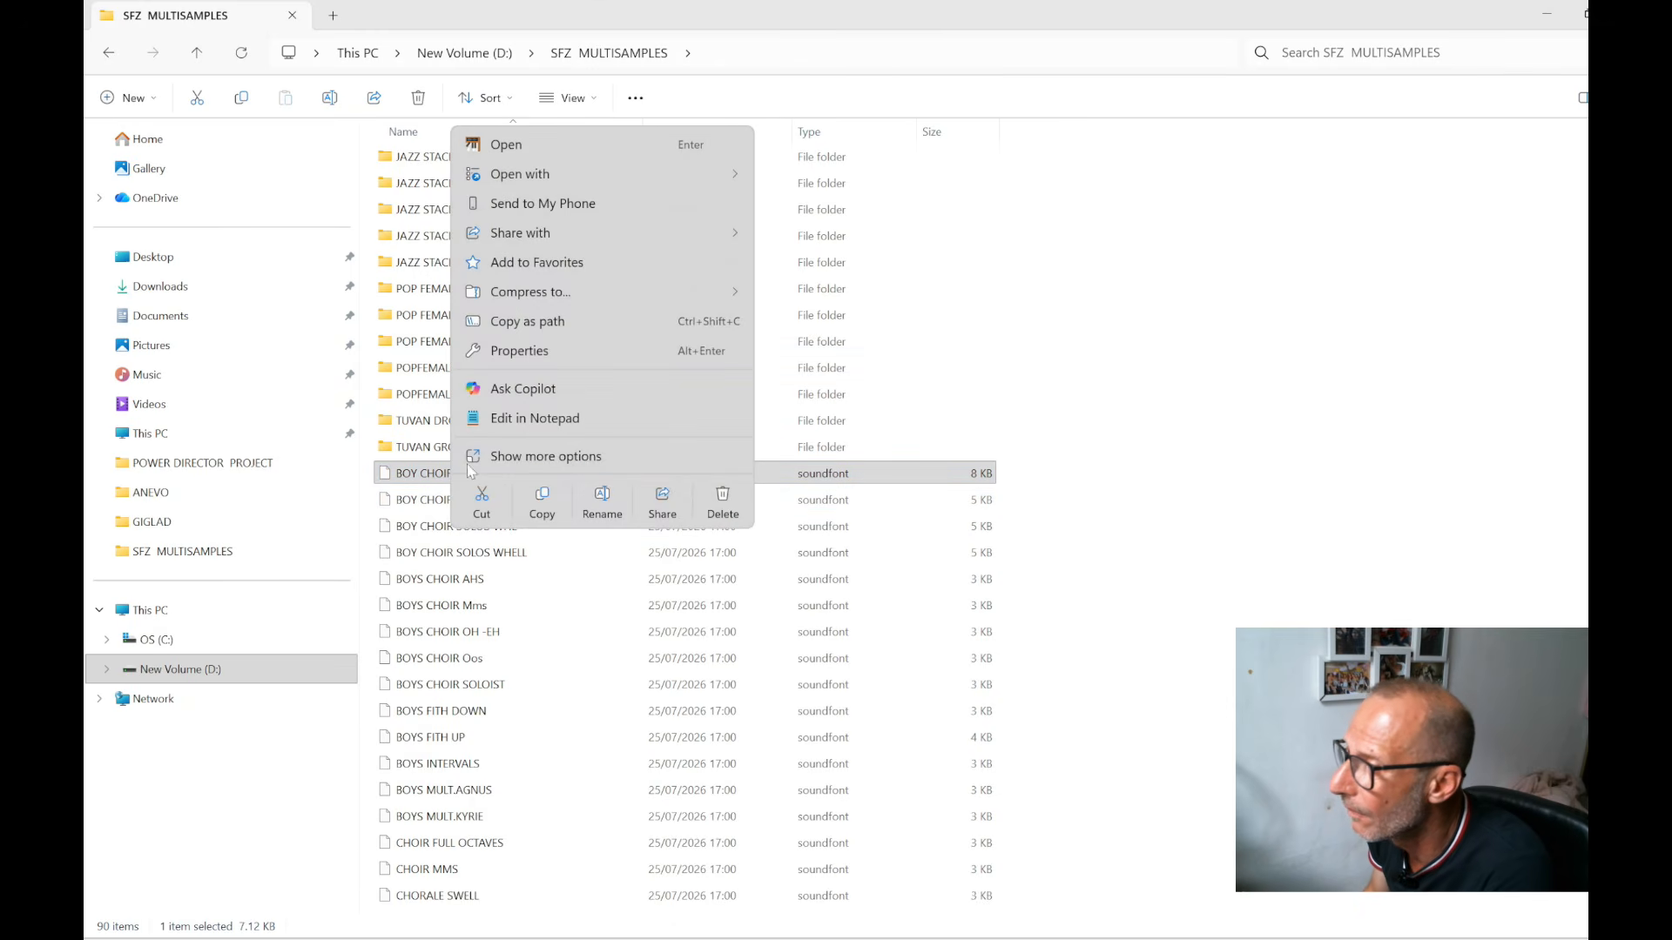
left_click(557, 418)
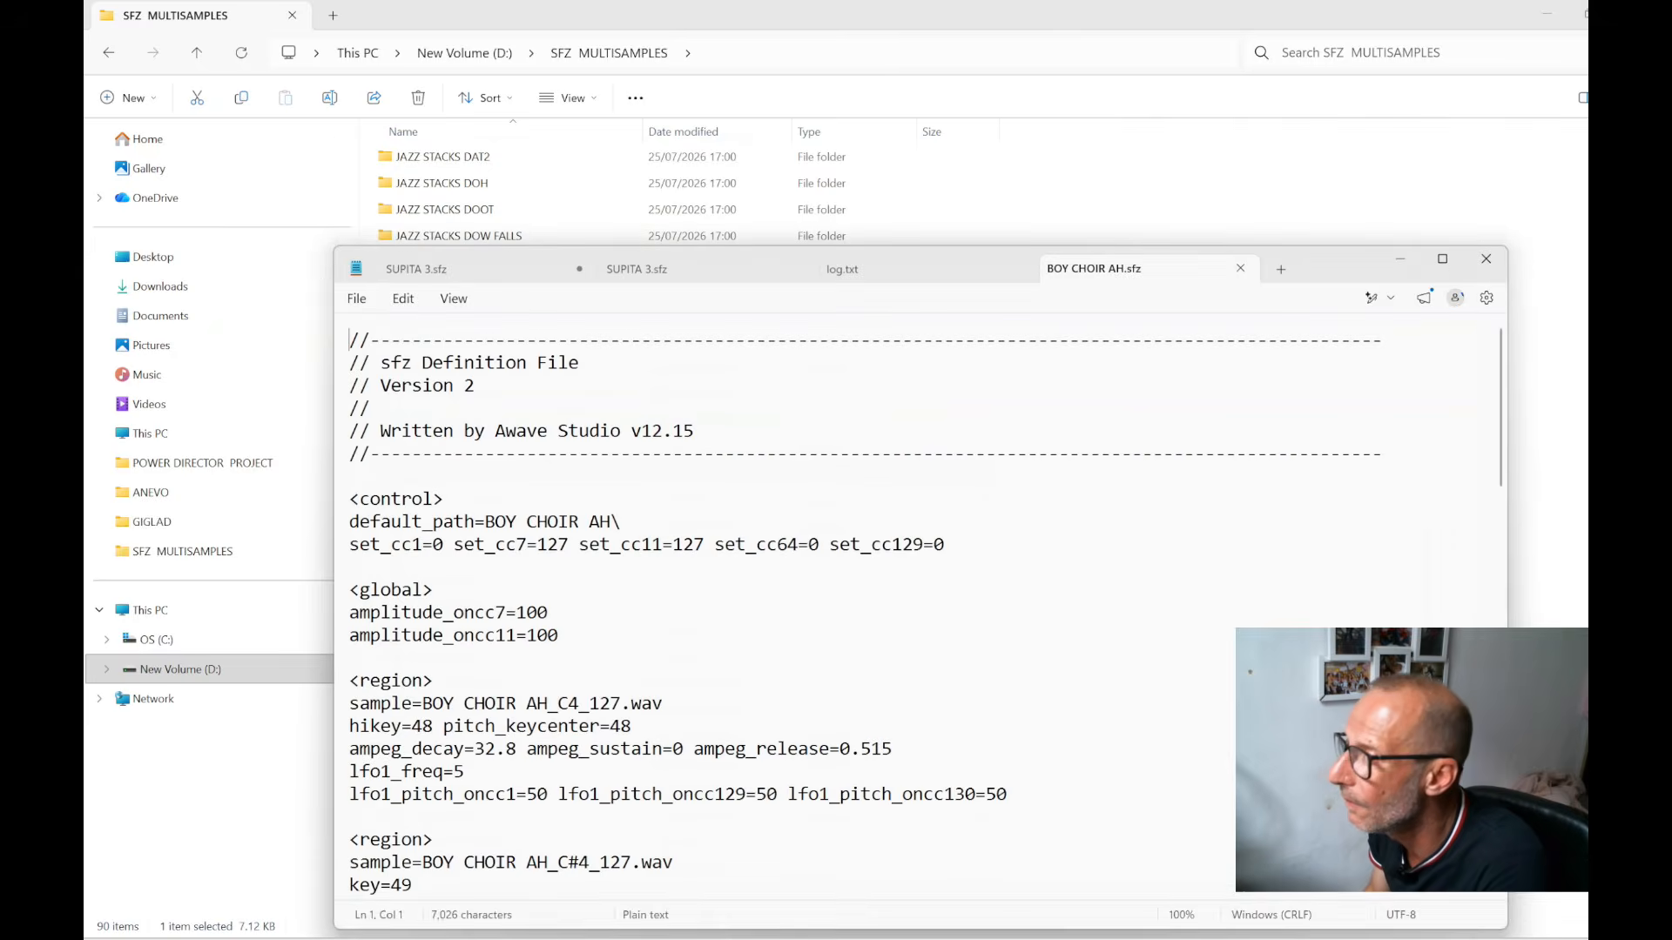
left_click(1443, 259)
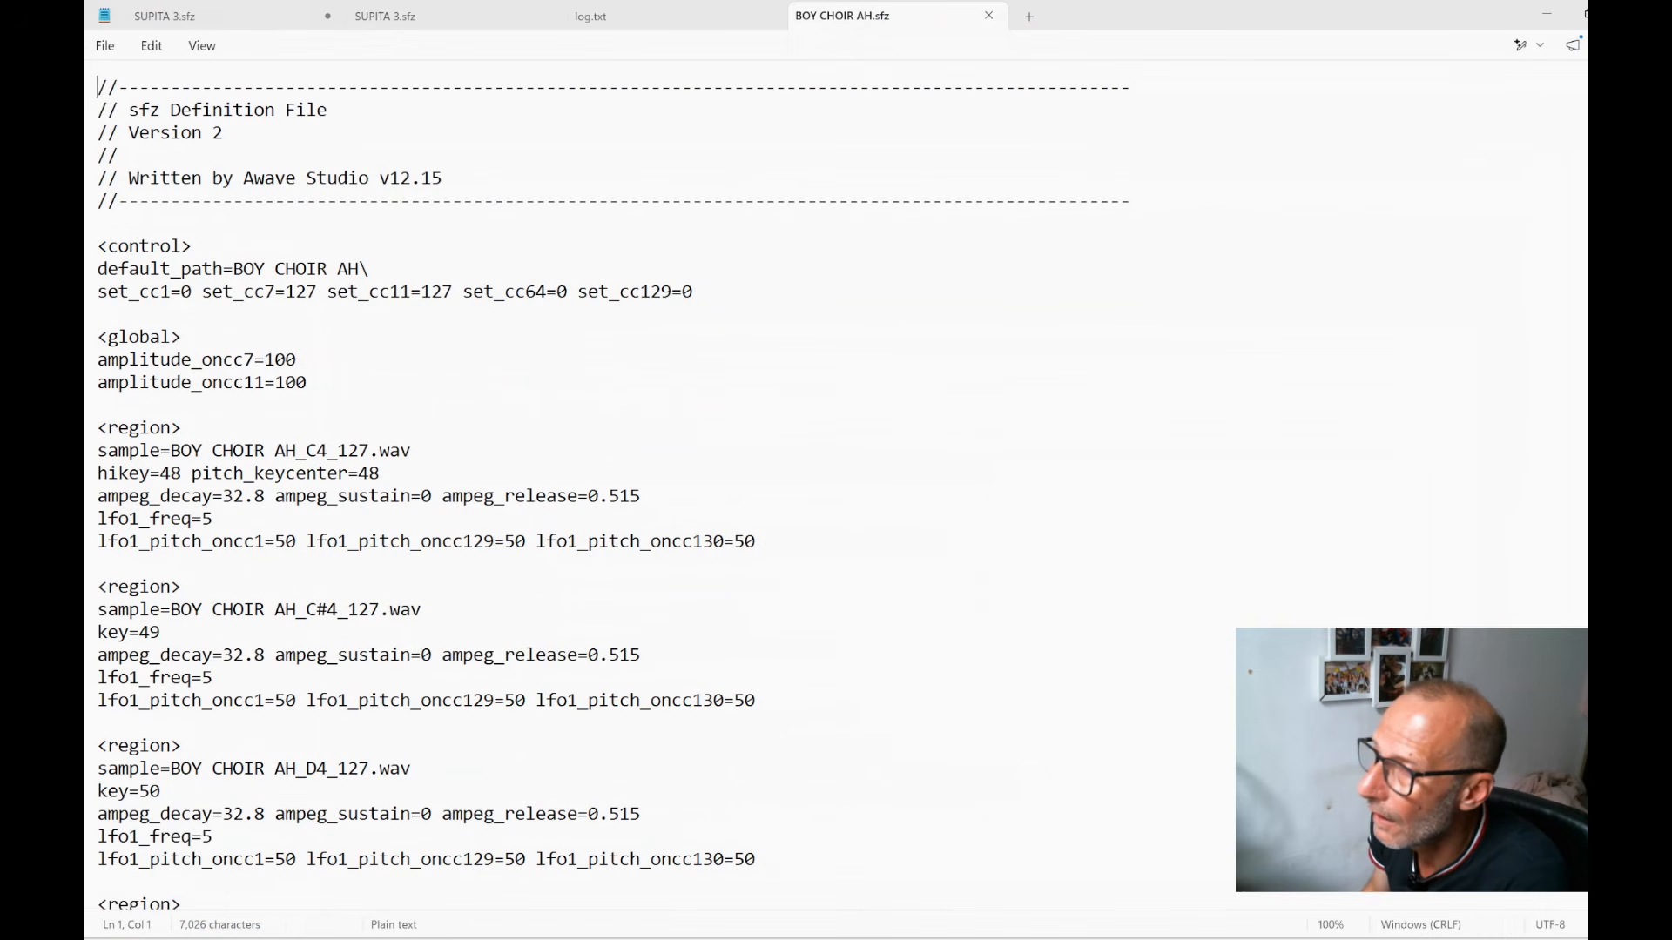
Read through the control, global and region definitions in BOY CHOIR AH.sfz, checking the sample and key mappings
scroll(425, 486, "down", 5)
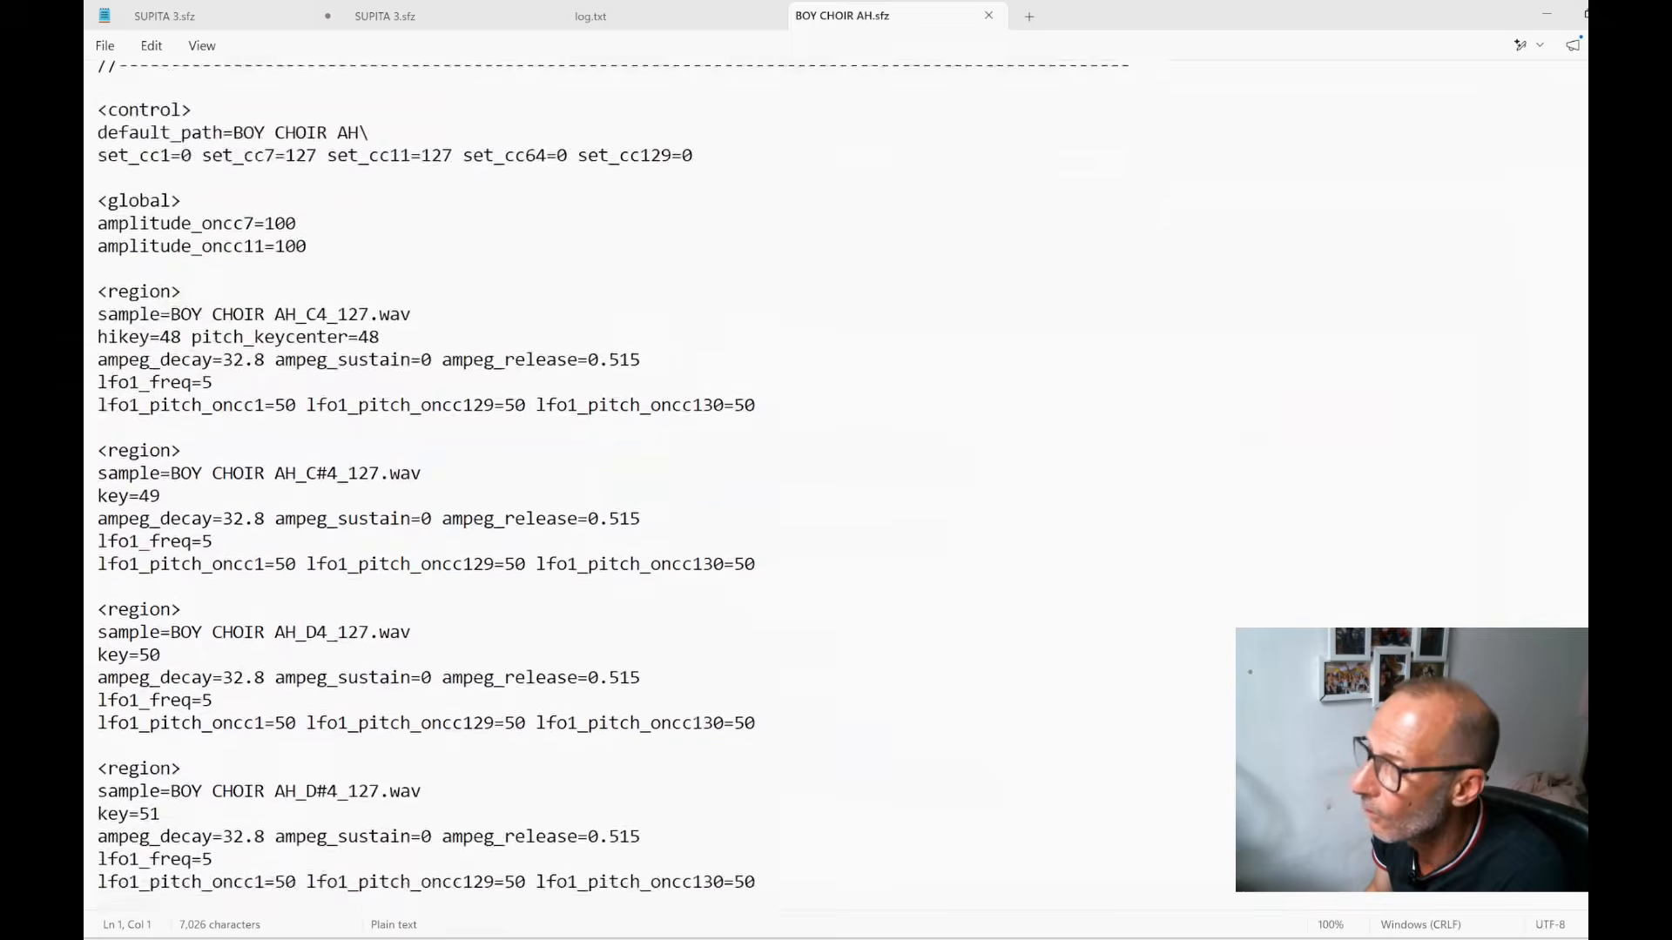
scroll(425, 486, "down", 2)
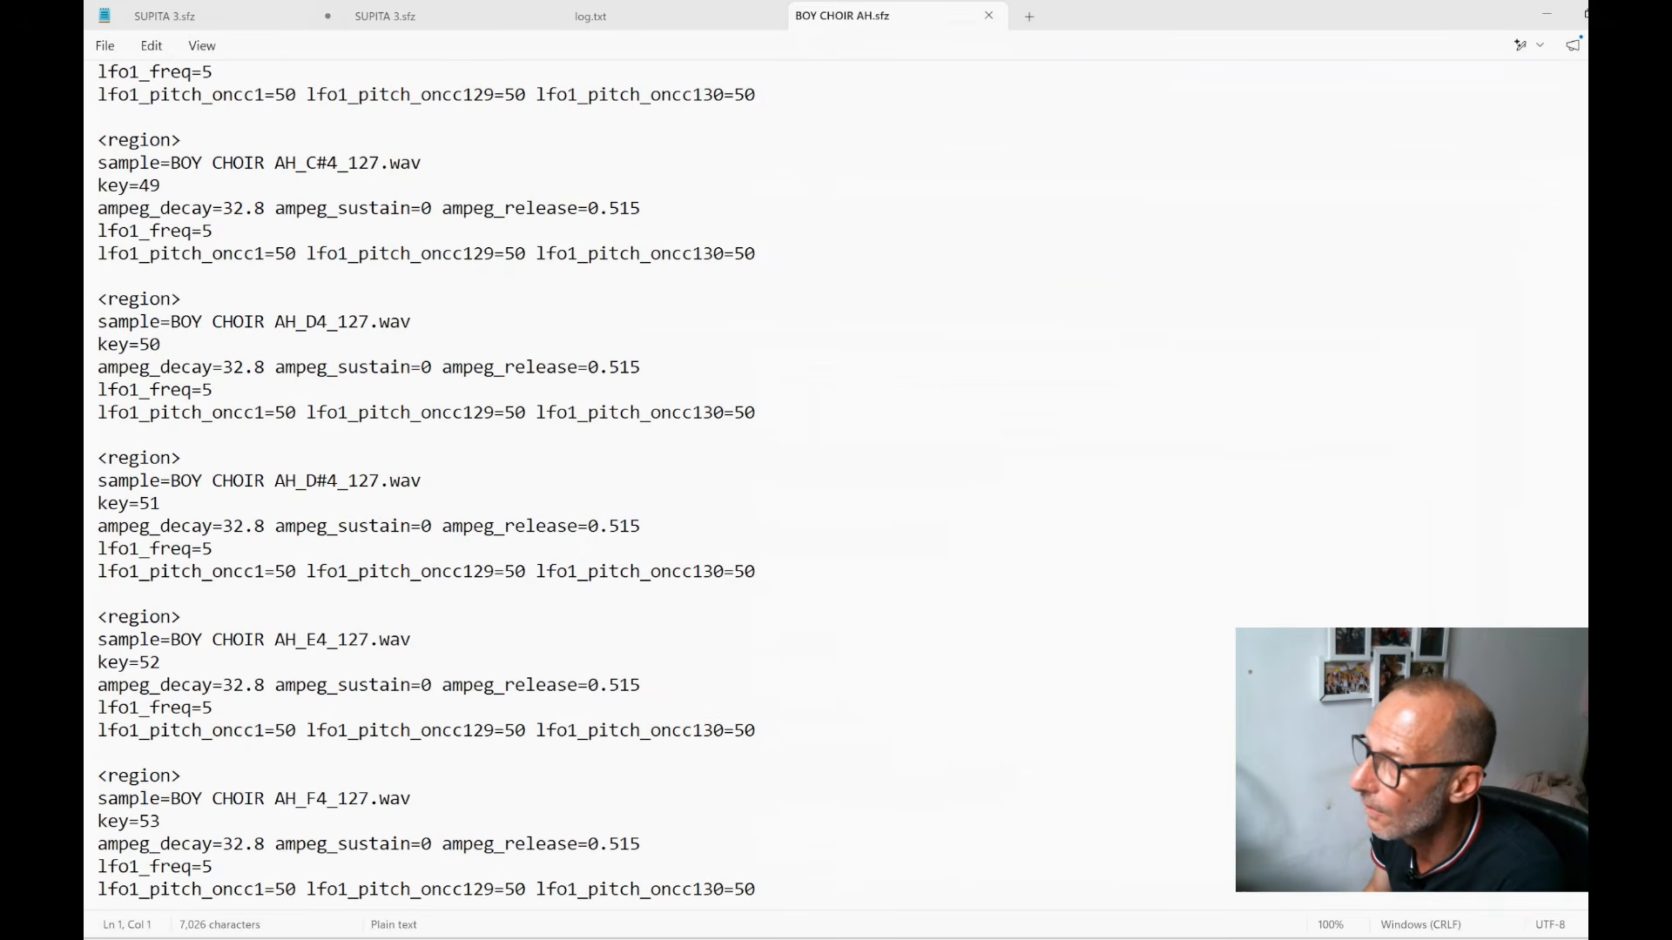
scroll(425, 486, "down", 11)
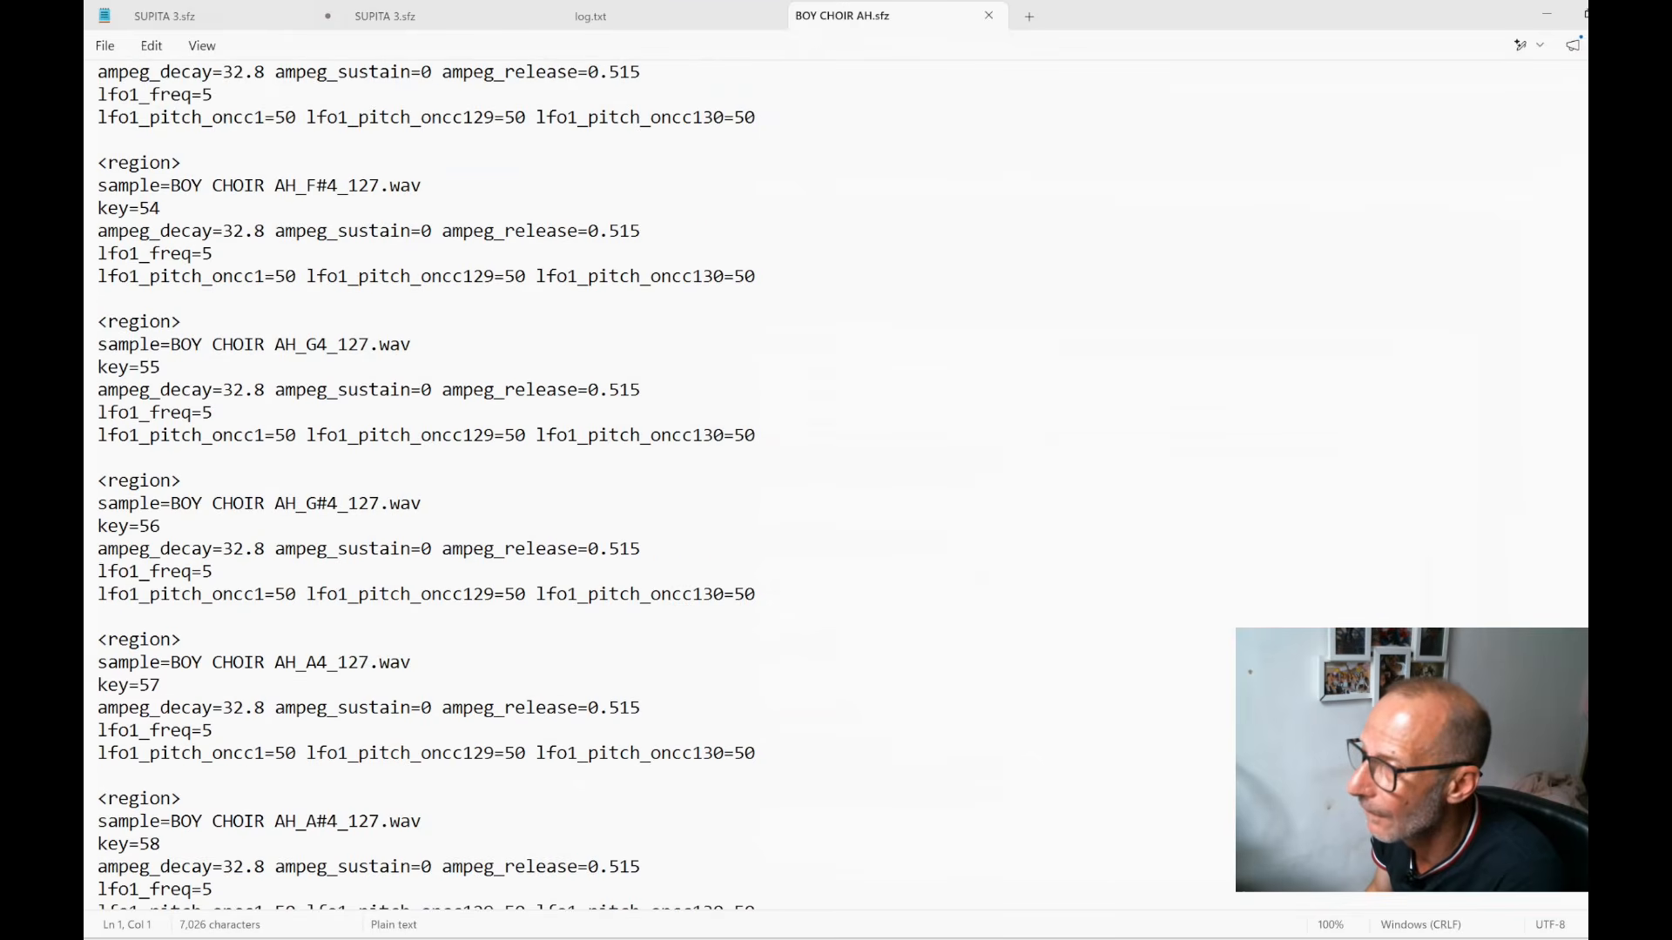
Read the BOY CHOIR AH.sfz region definitions for the keys from 56 up to 63
scroll(425, 486, "down", 6)
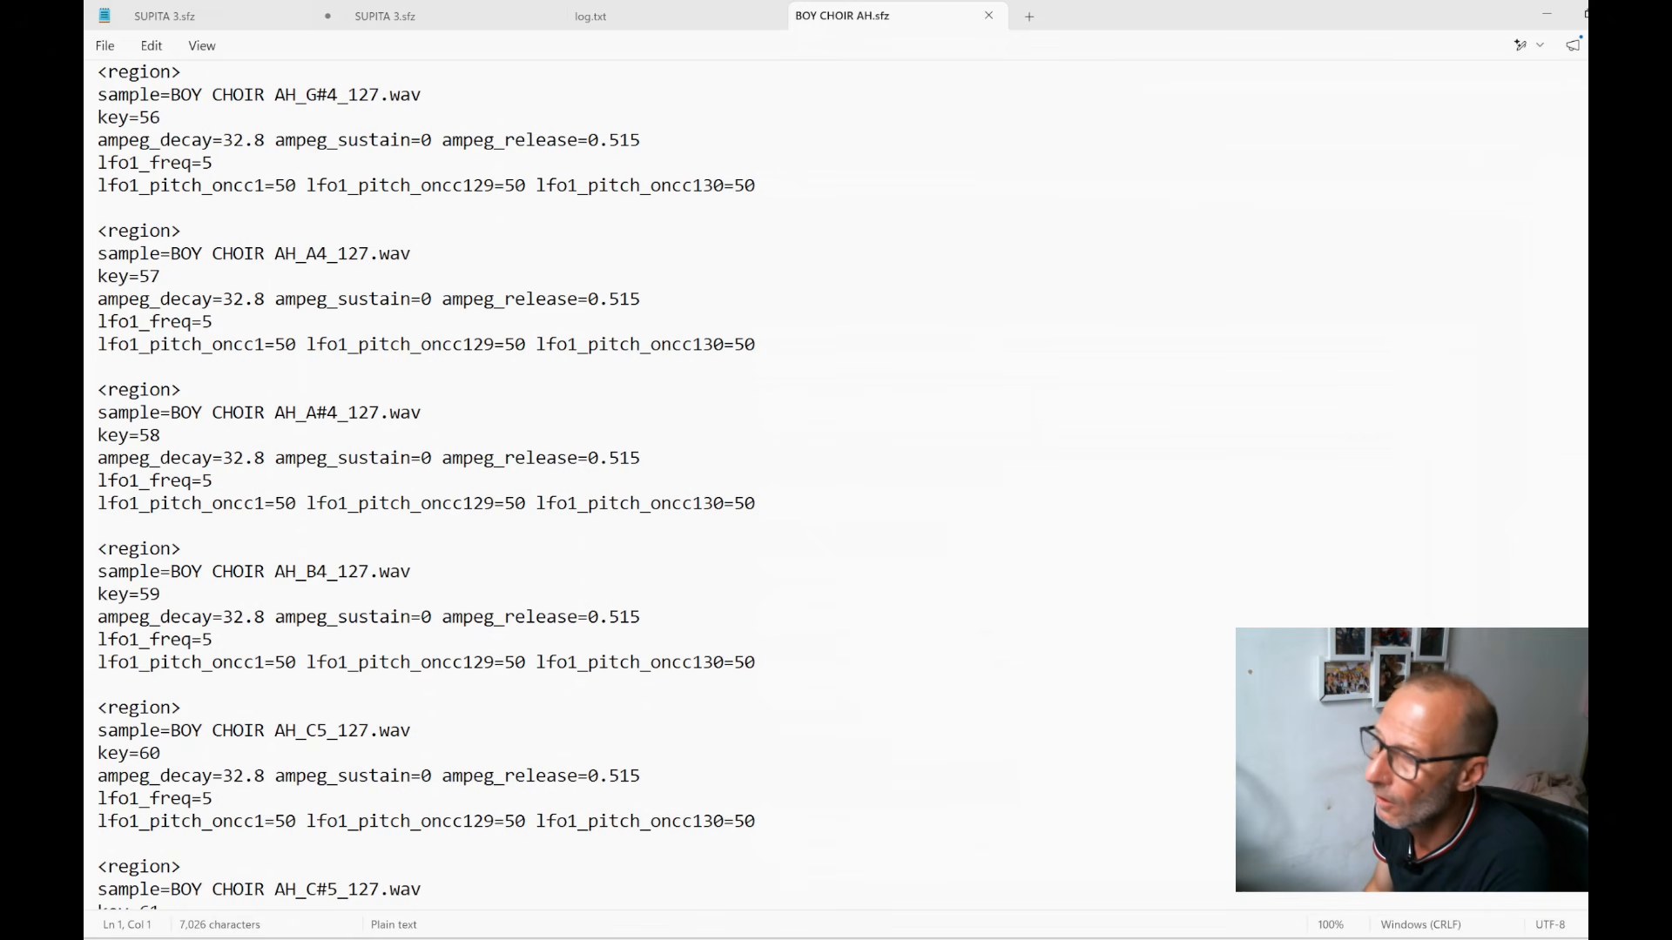
scroll(425, 486, "down", 4)
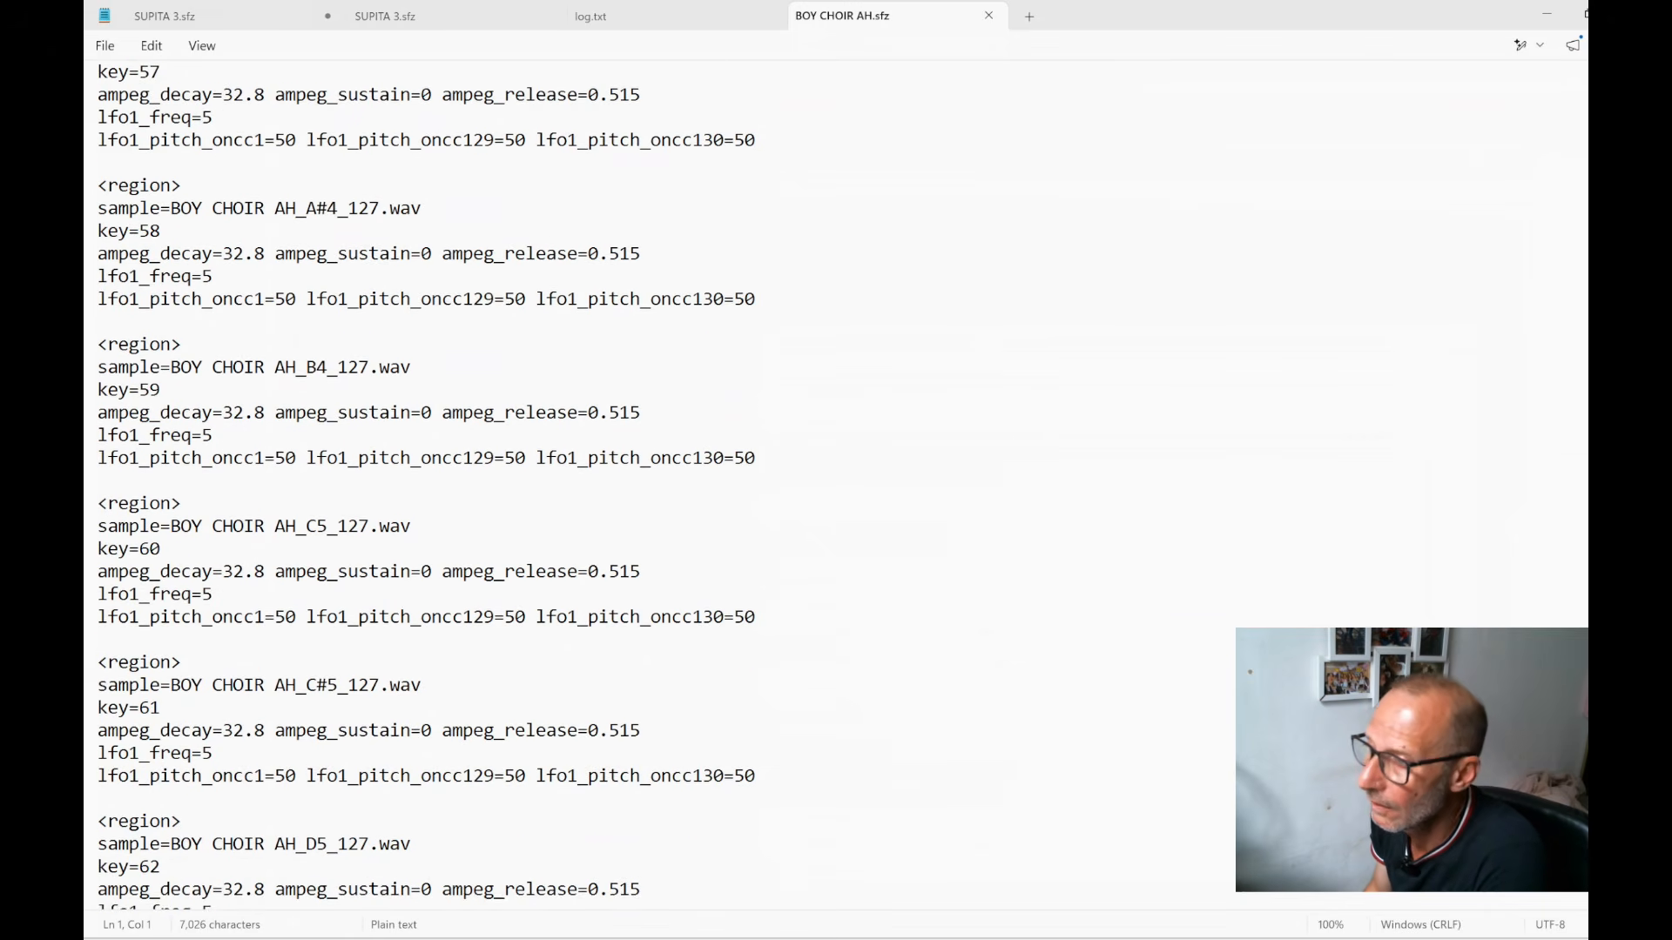
scroll(425, 486, "down", 2)
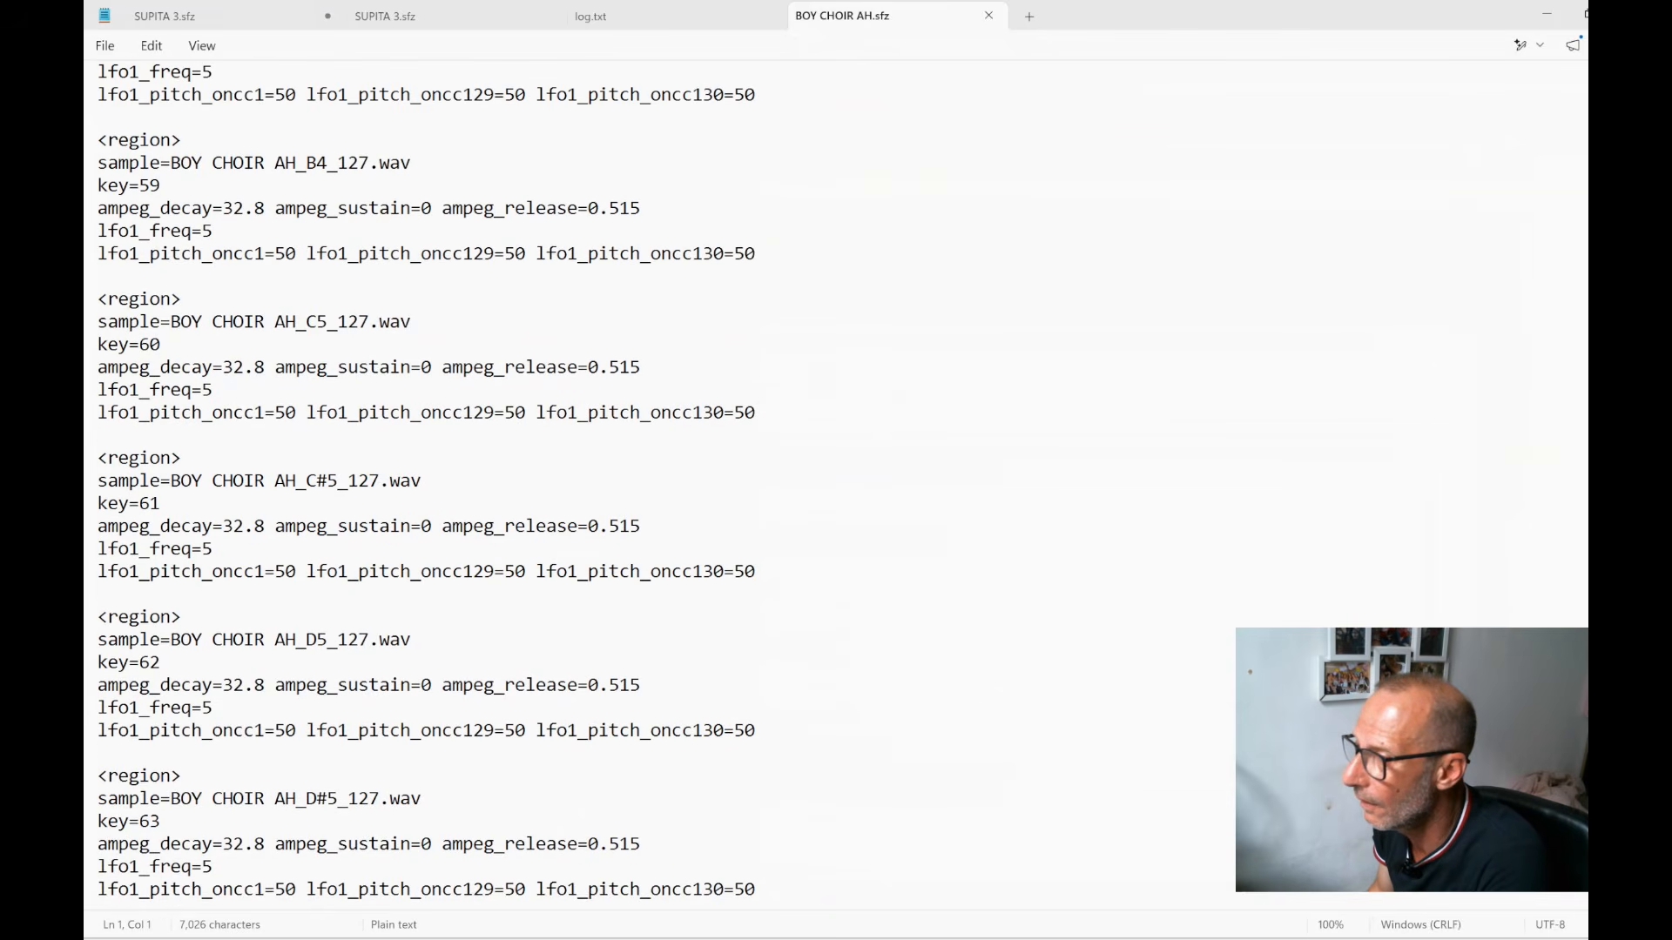
scroll(425, 486, "down", 4)
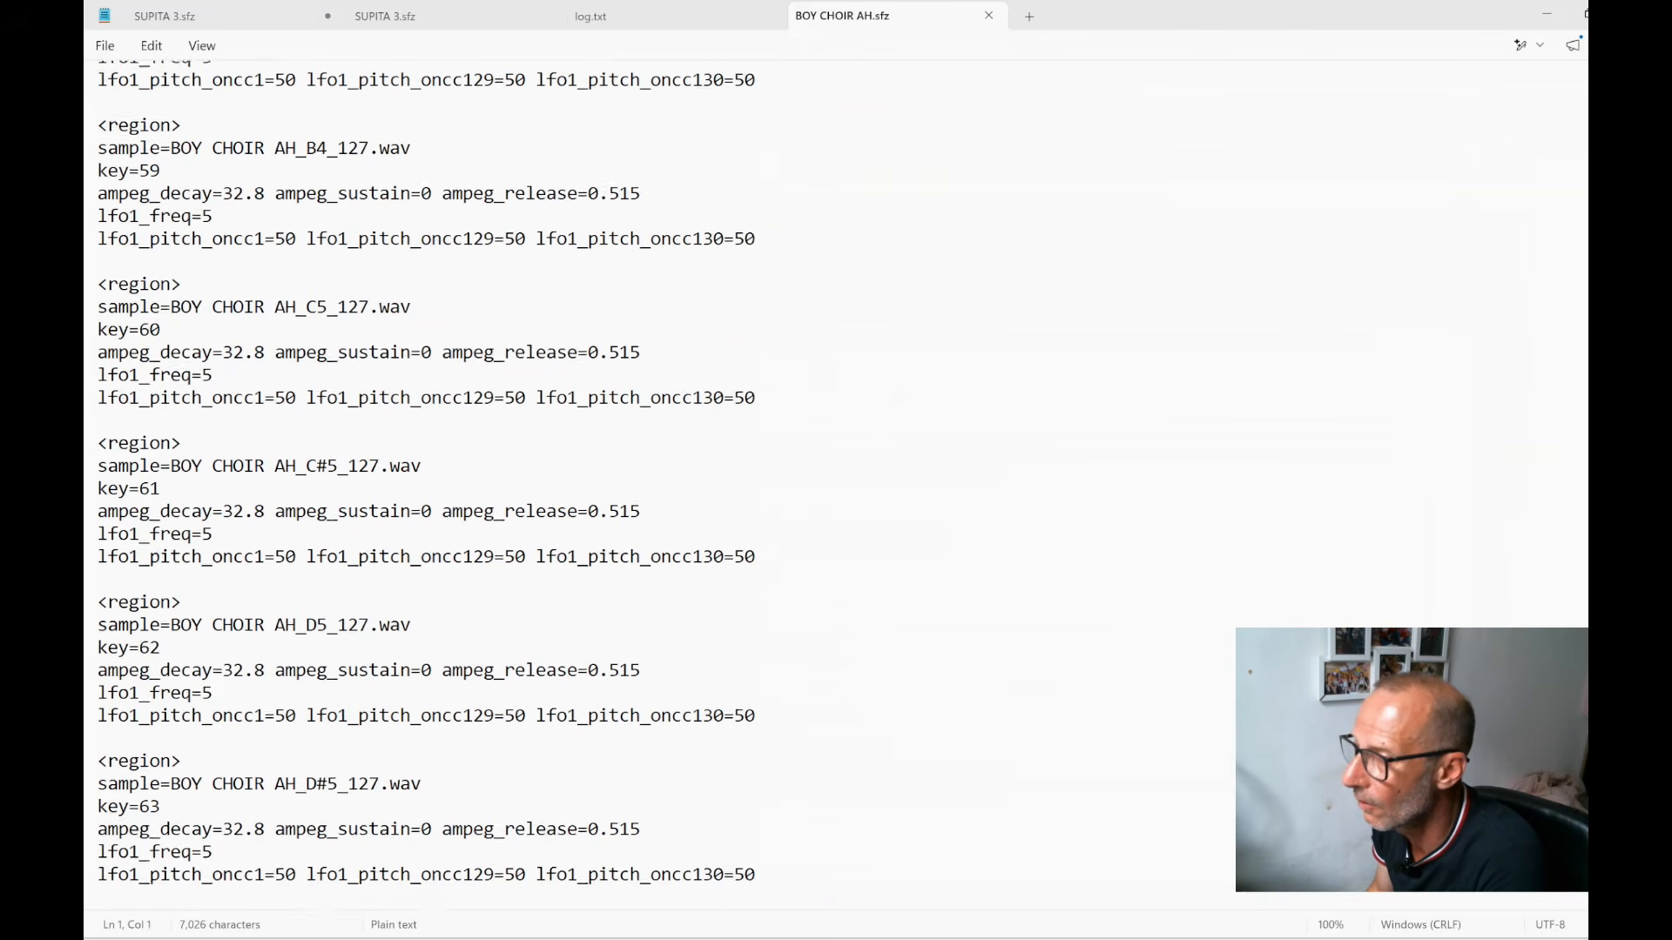
scroll(425, 486, "down", 4)
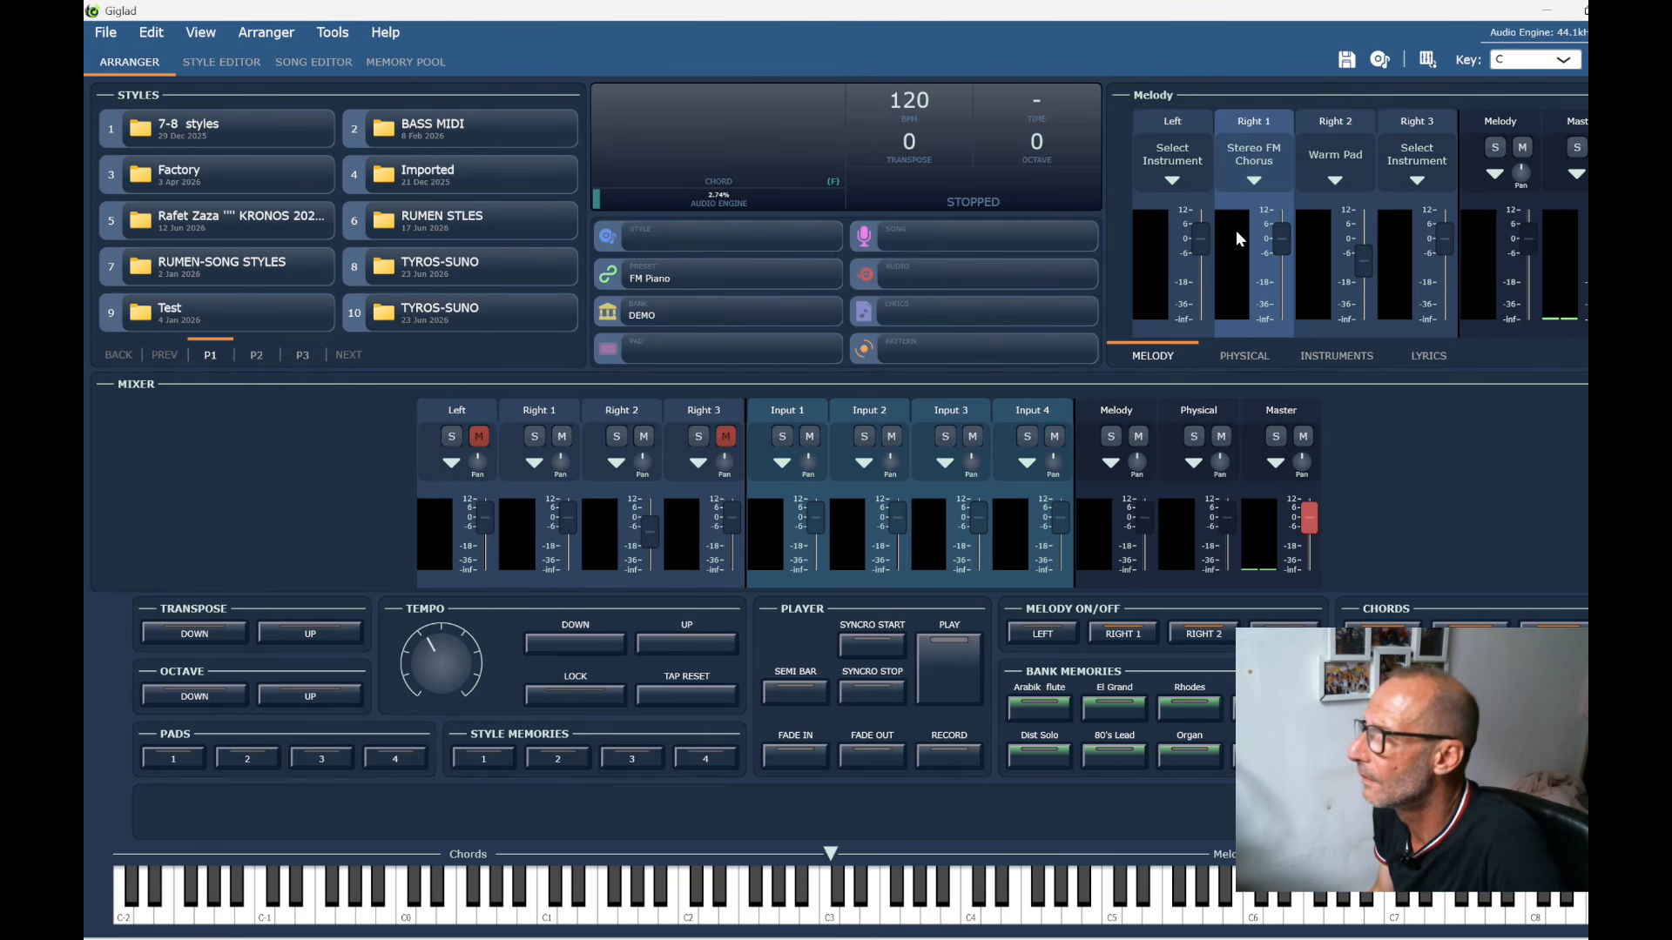
Switch to Giglad, open the Right 1 instrument Stereo FM Chorus in the Native Sampler and delete all four of its layers
left_click(1256, 181)
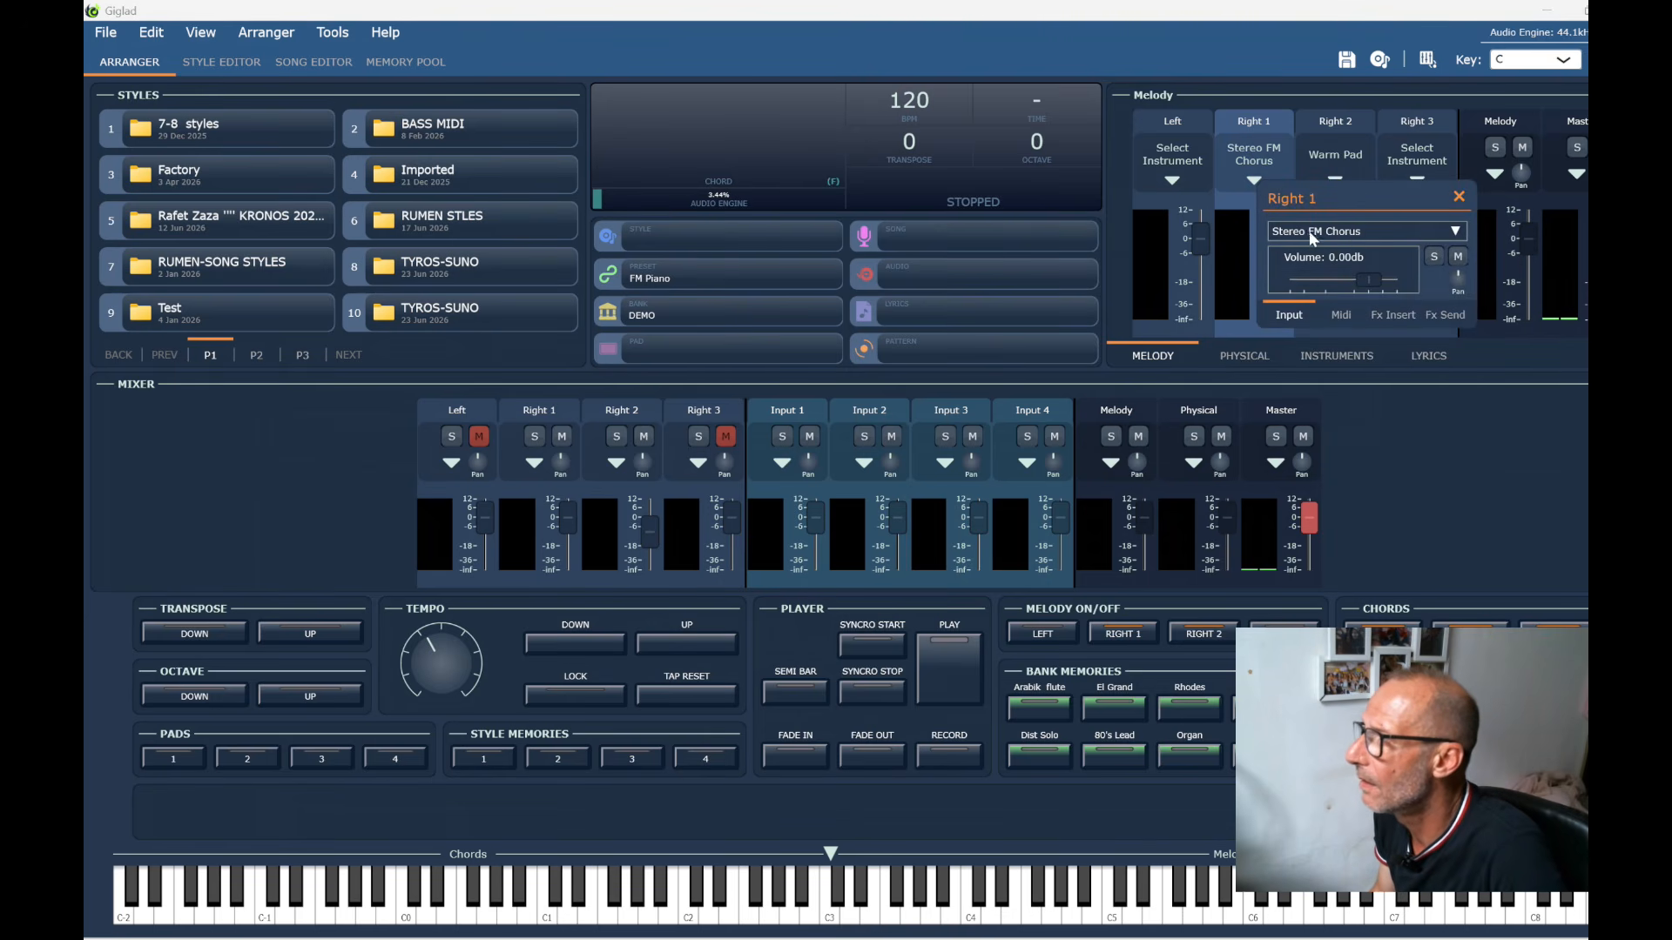
double_click(1334, 233)
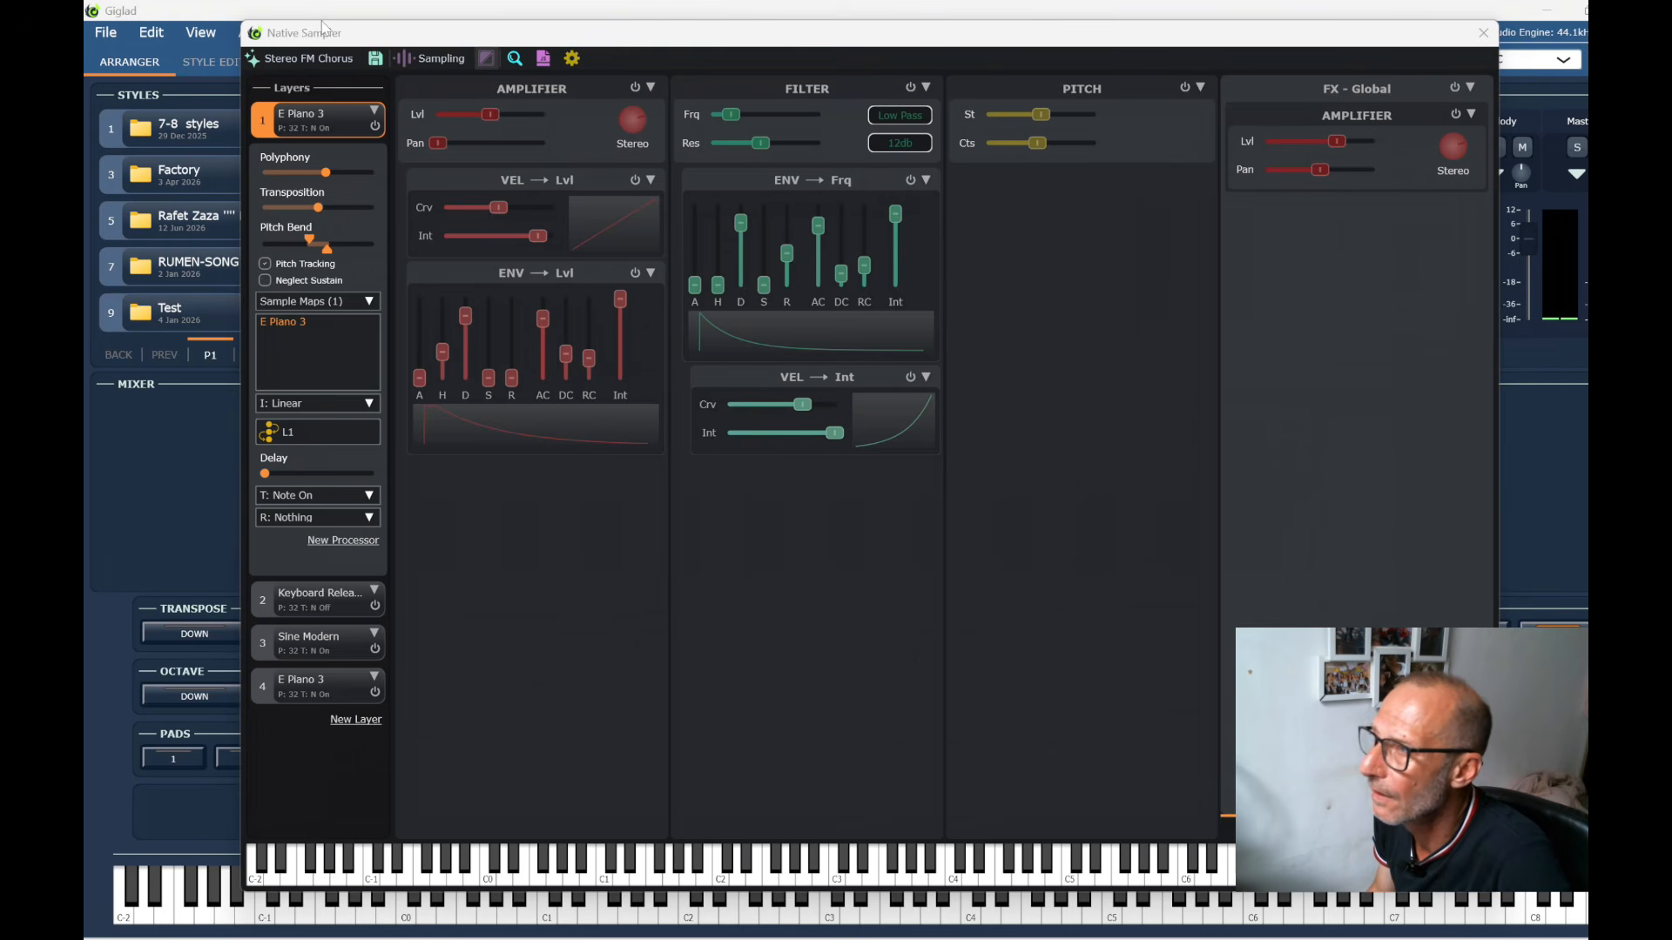
left_click(376, 110)
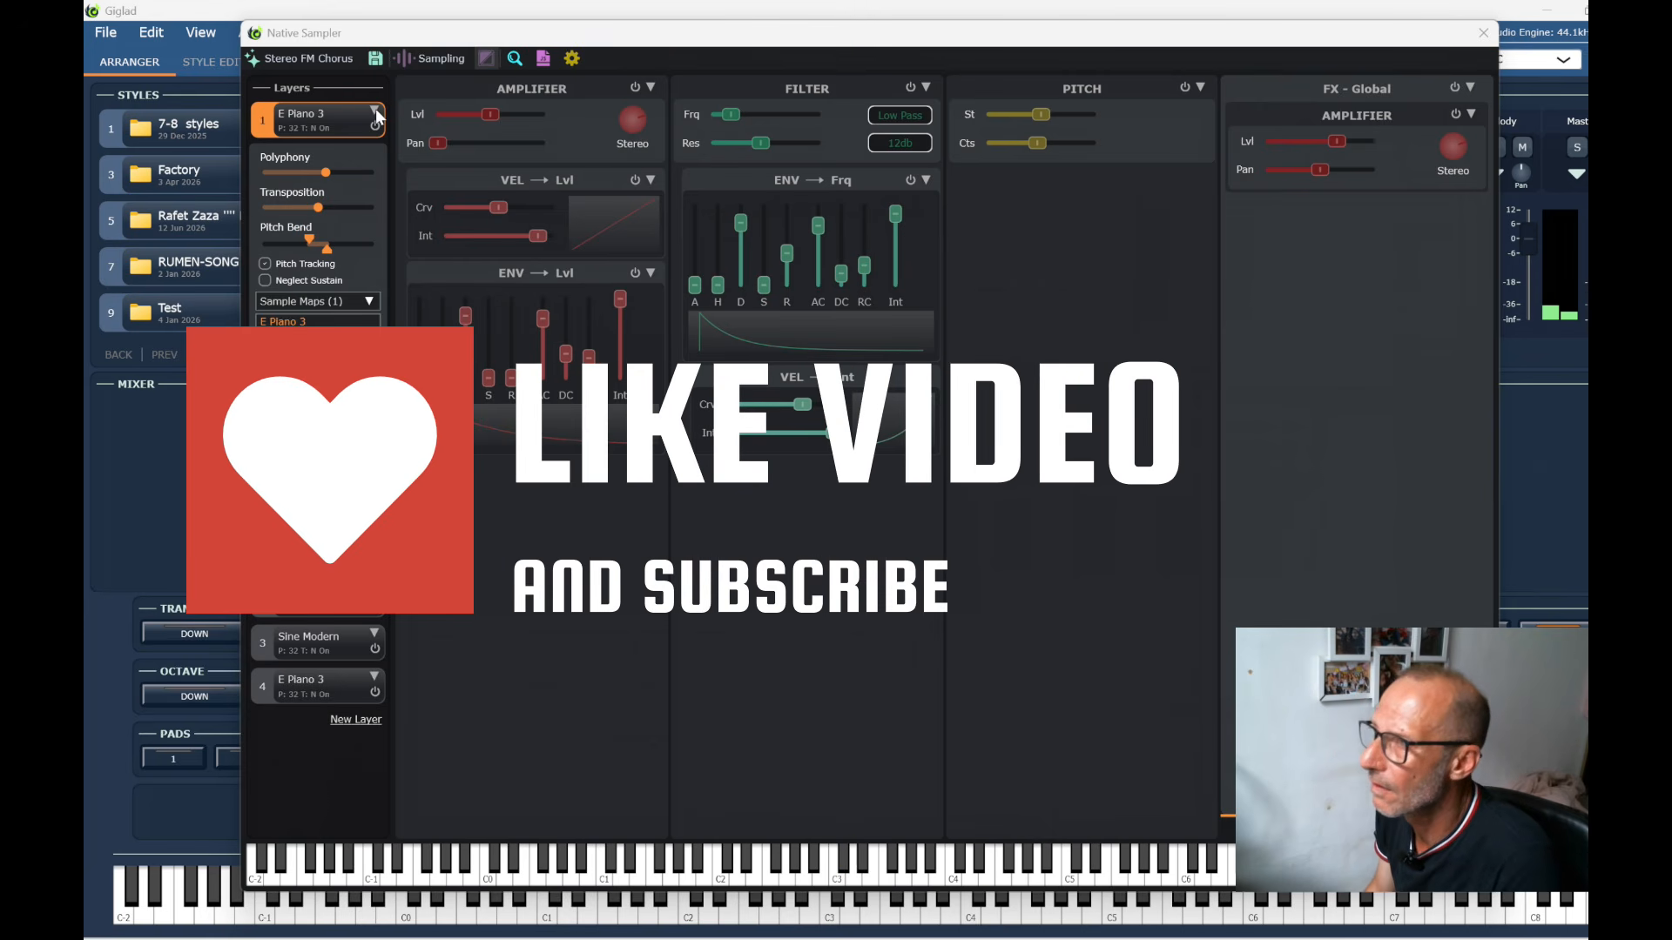
left_click(416, 118)
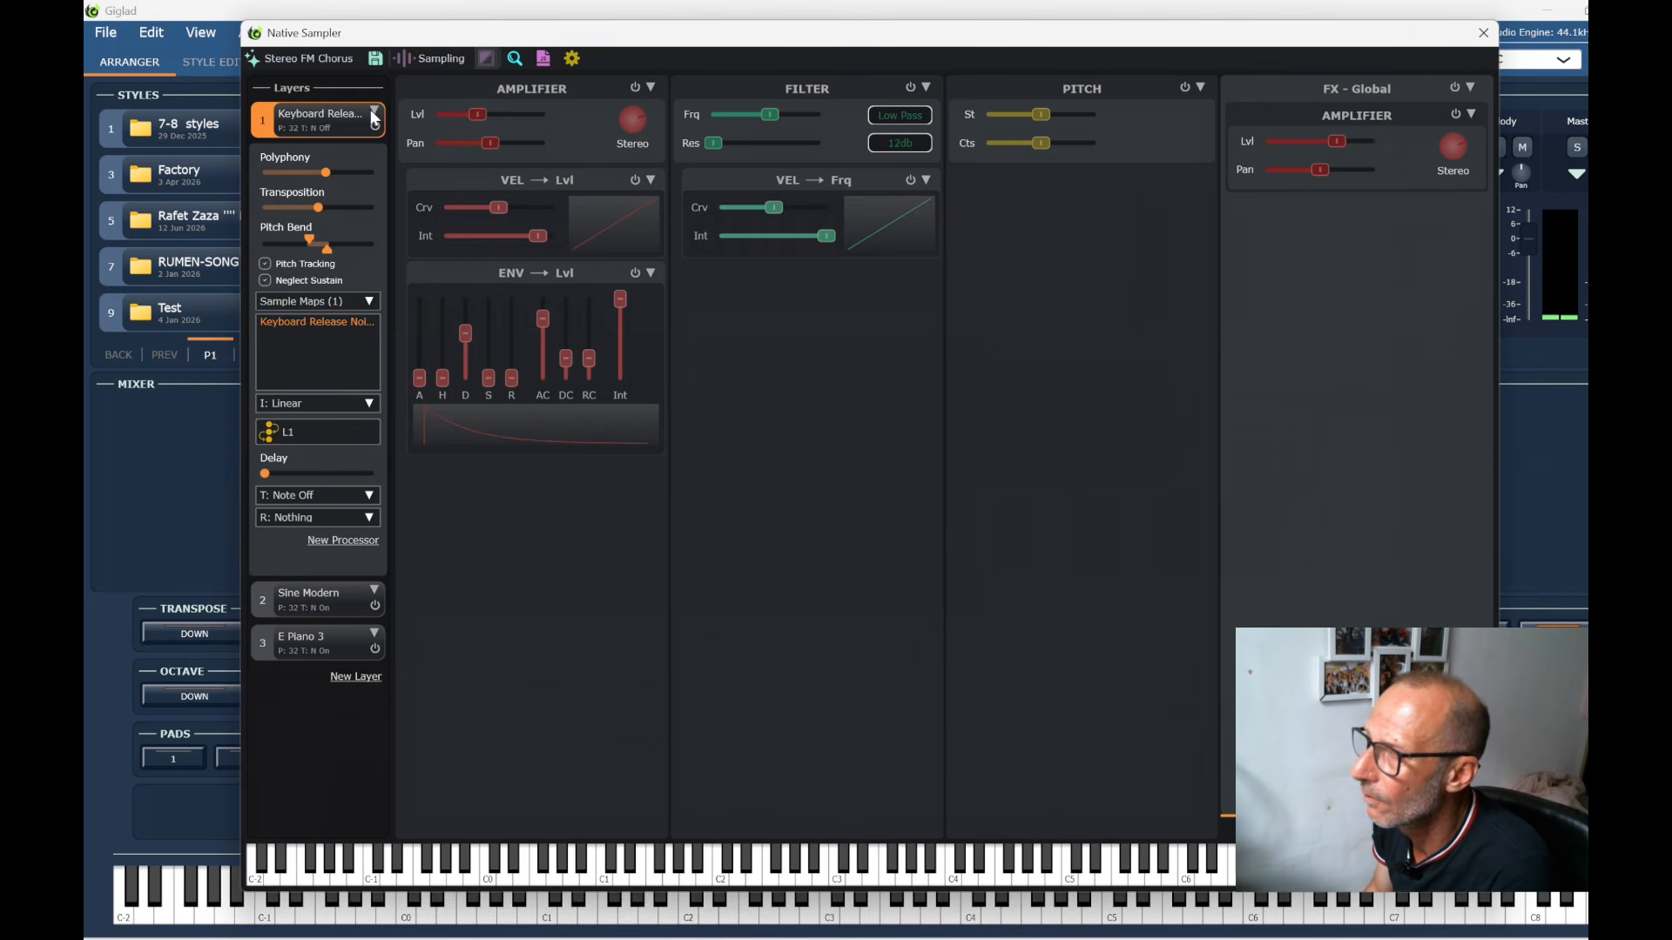
left_click(375, 108)
left_click(409, 119)
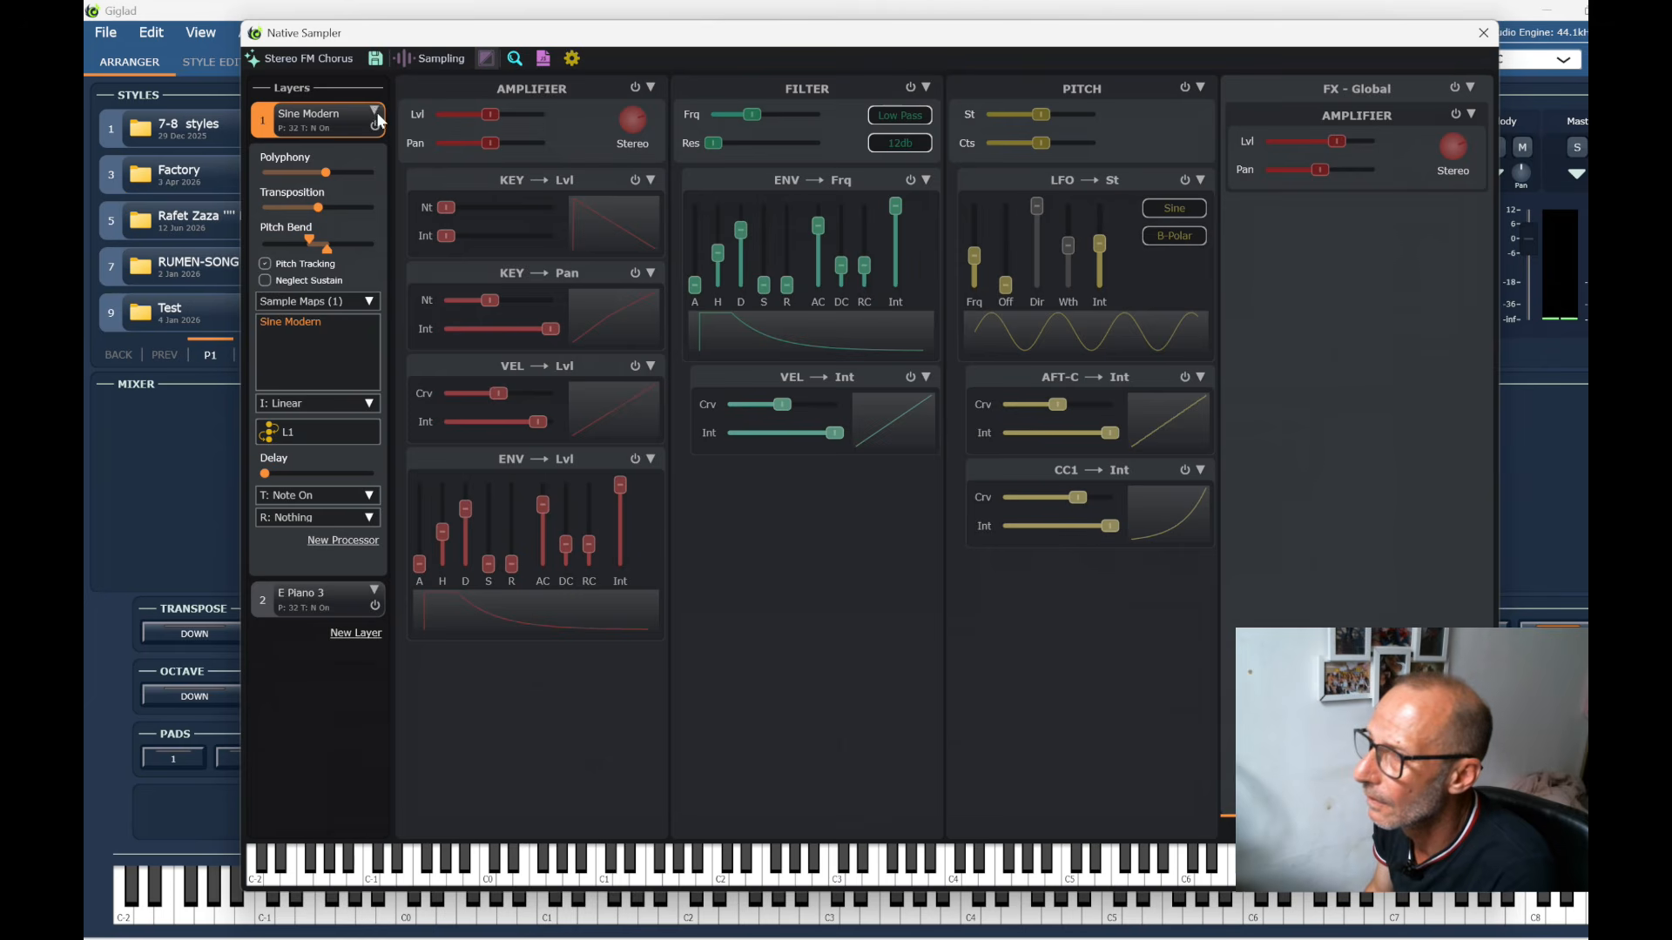
left_click(374, 111)
left_click(410, 121)
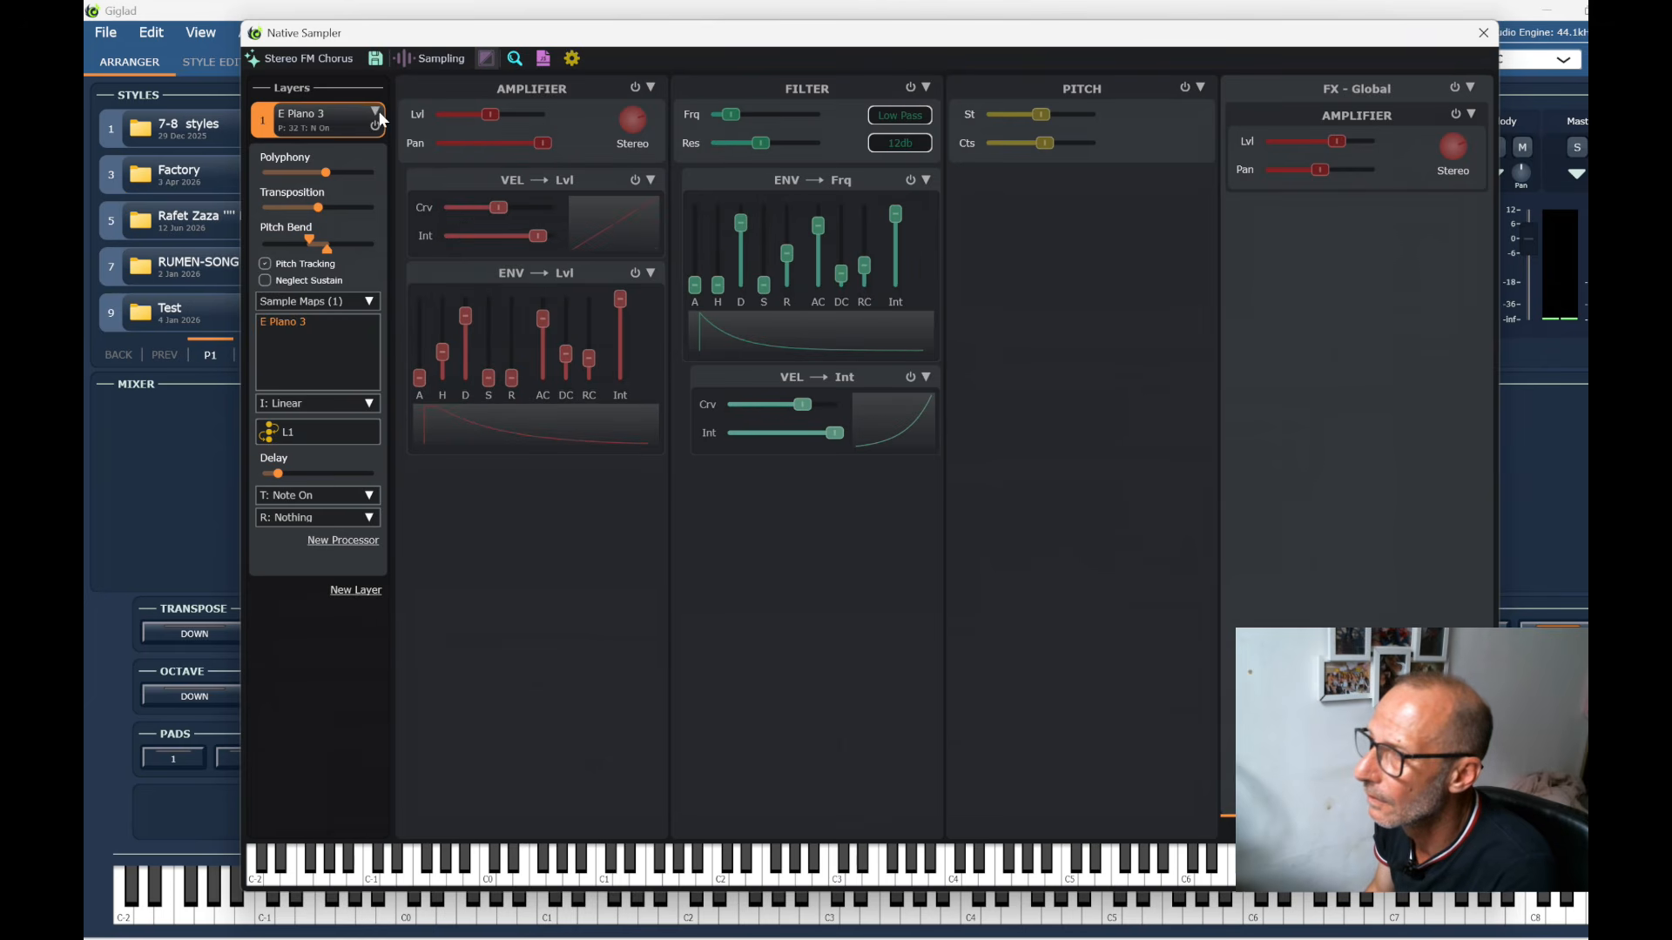
left_click(375, 111)
left_click(414, 125)
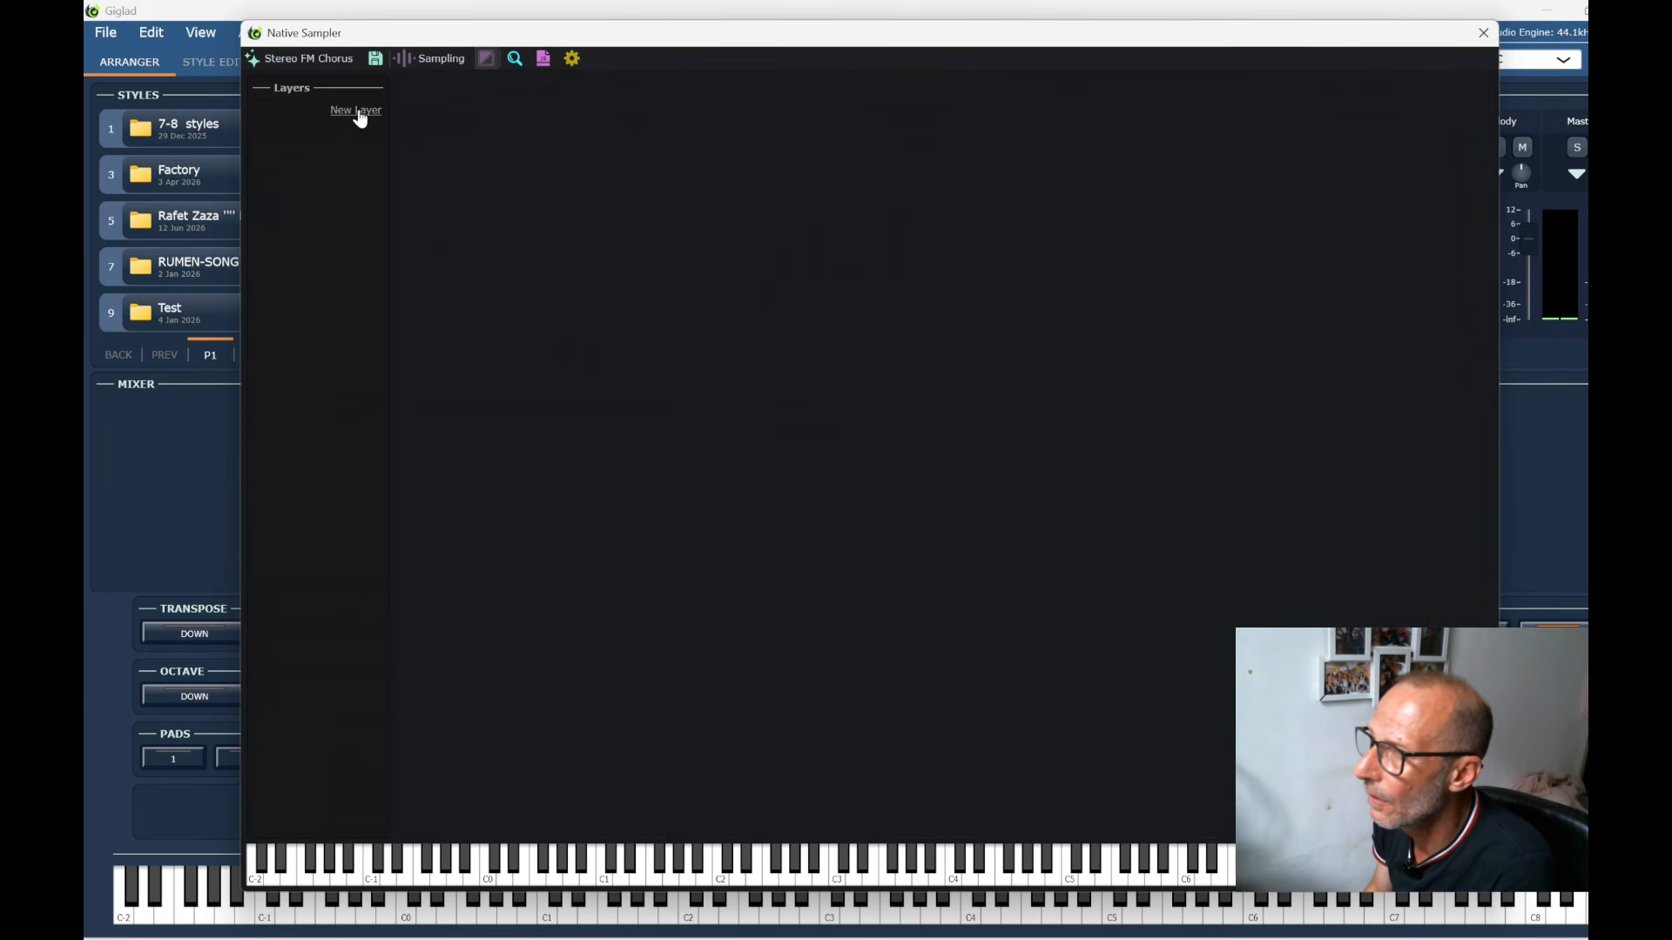
Add a new layer and import the BOY CHOIR AH SFZ file from SFZ MULTISAMPLES as its sample map
left_click(352, 111)
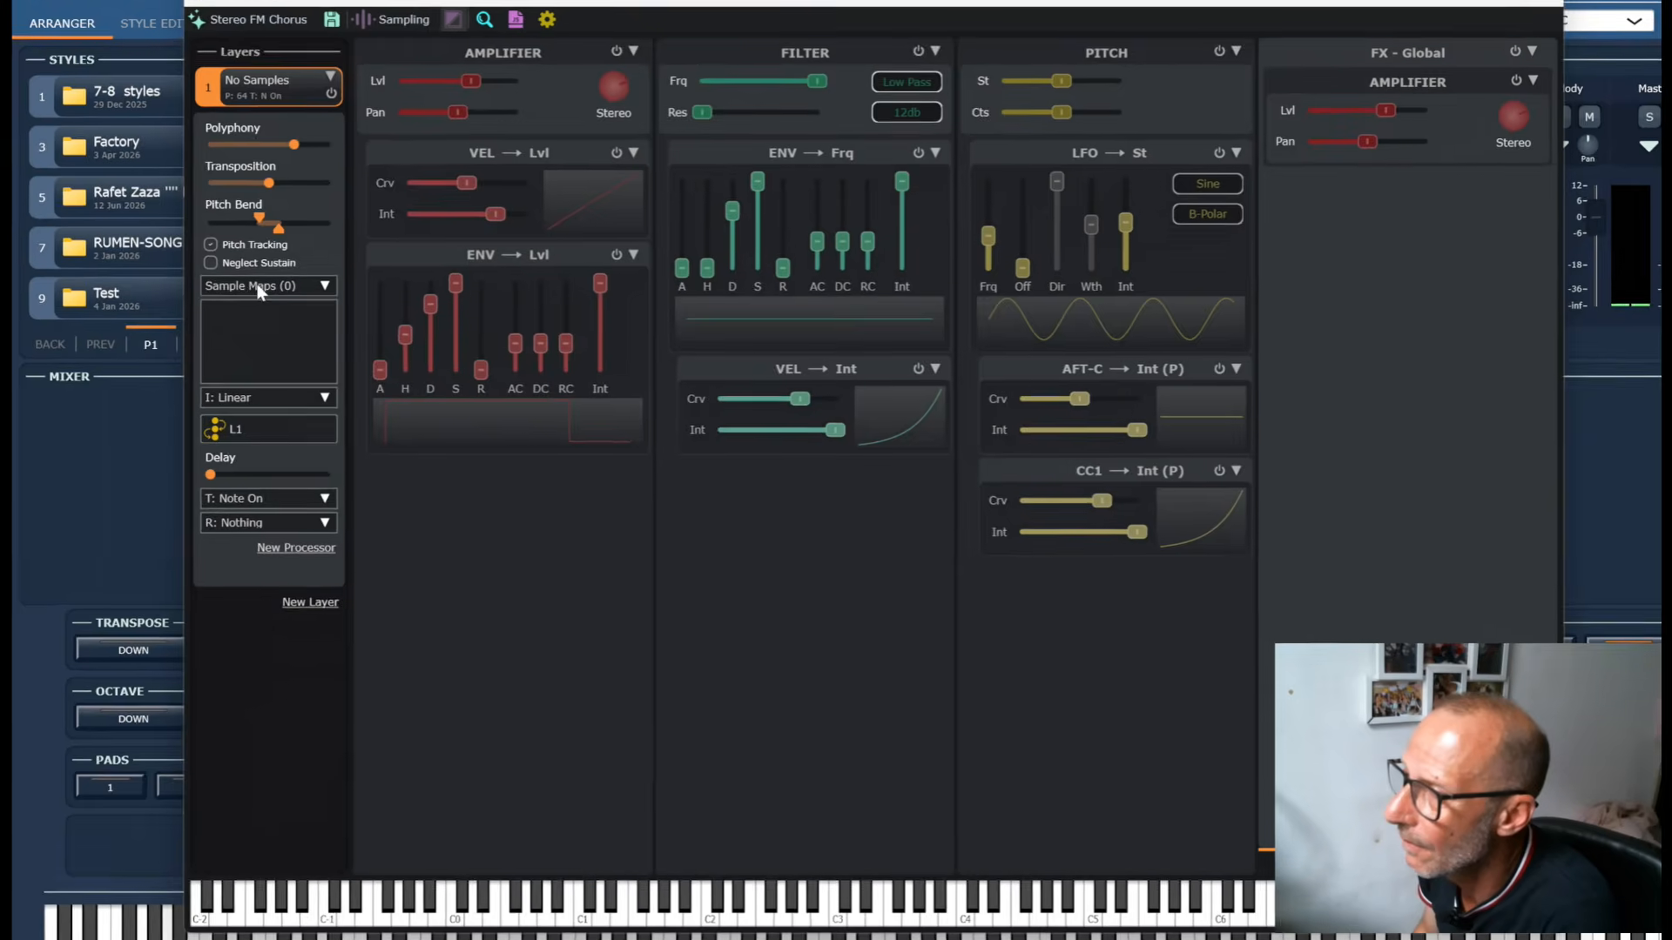
left_click(258, 287)
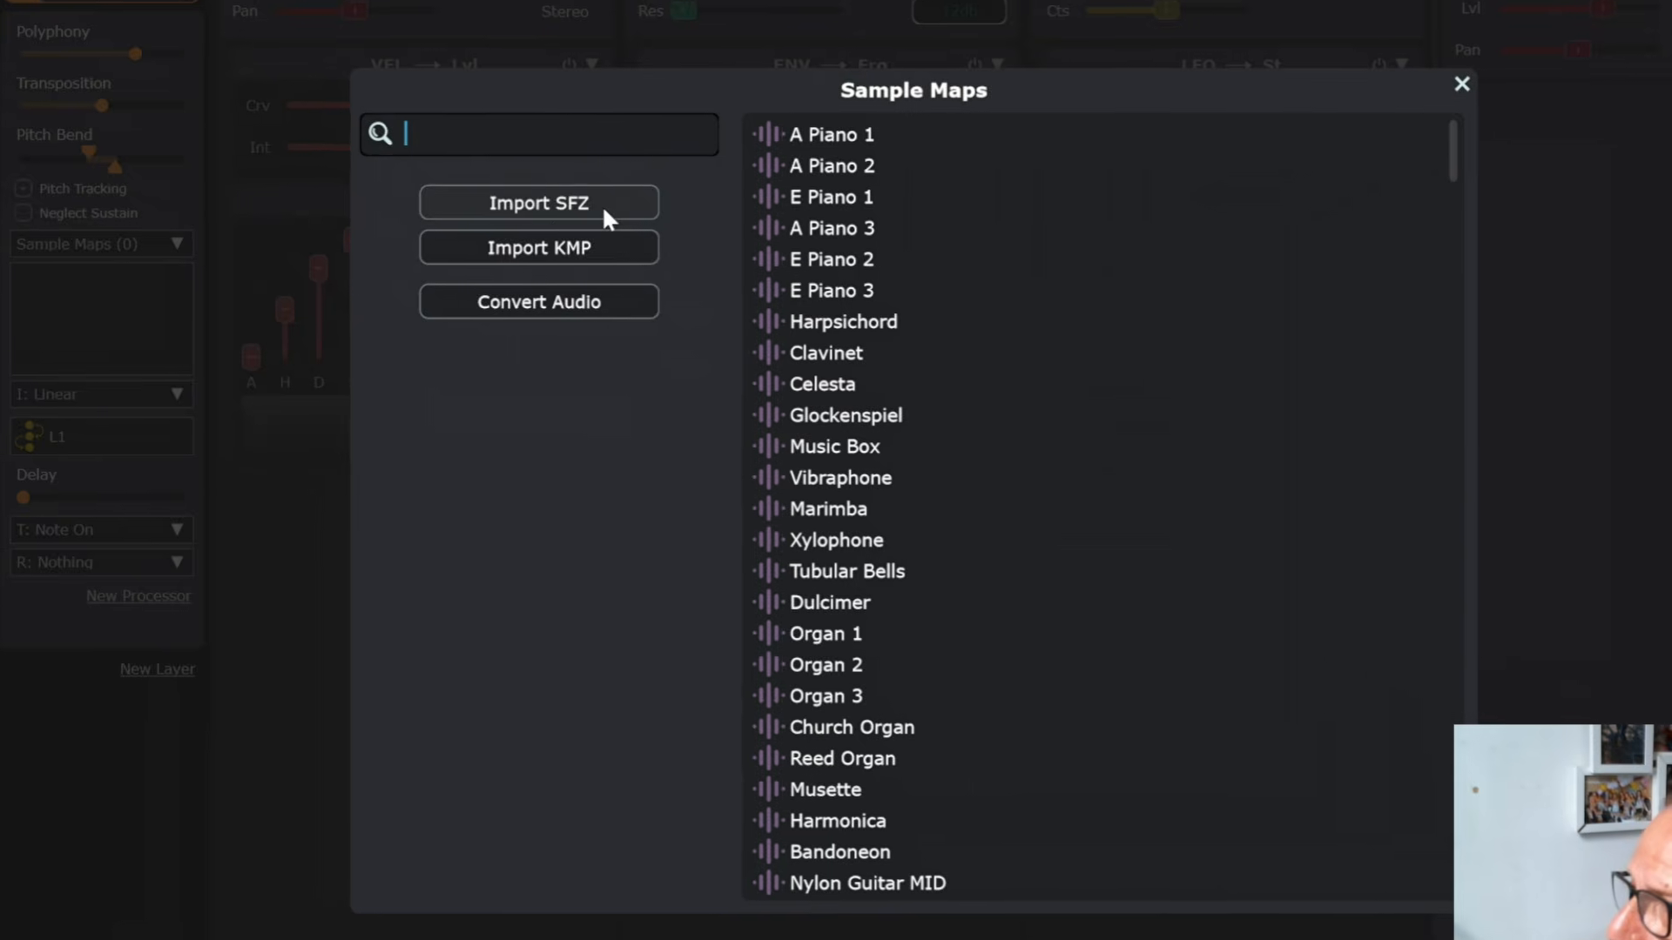
left_click(558, 209)
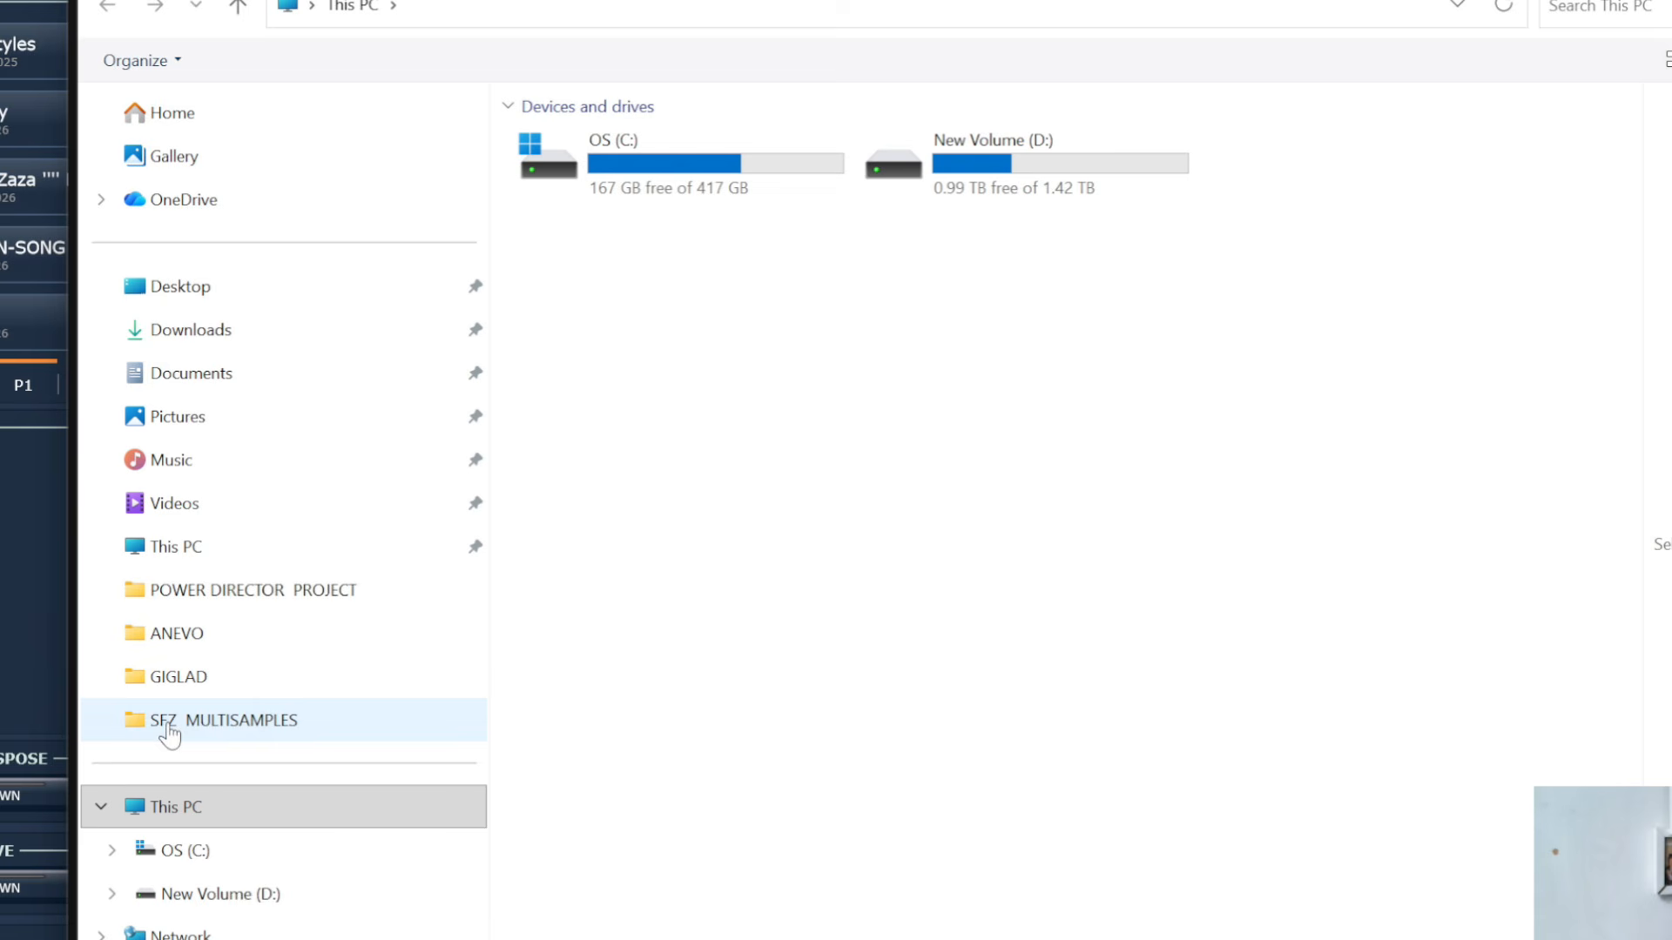
left_click(255, 731)
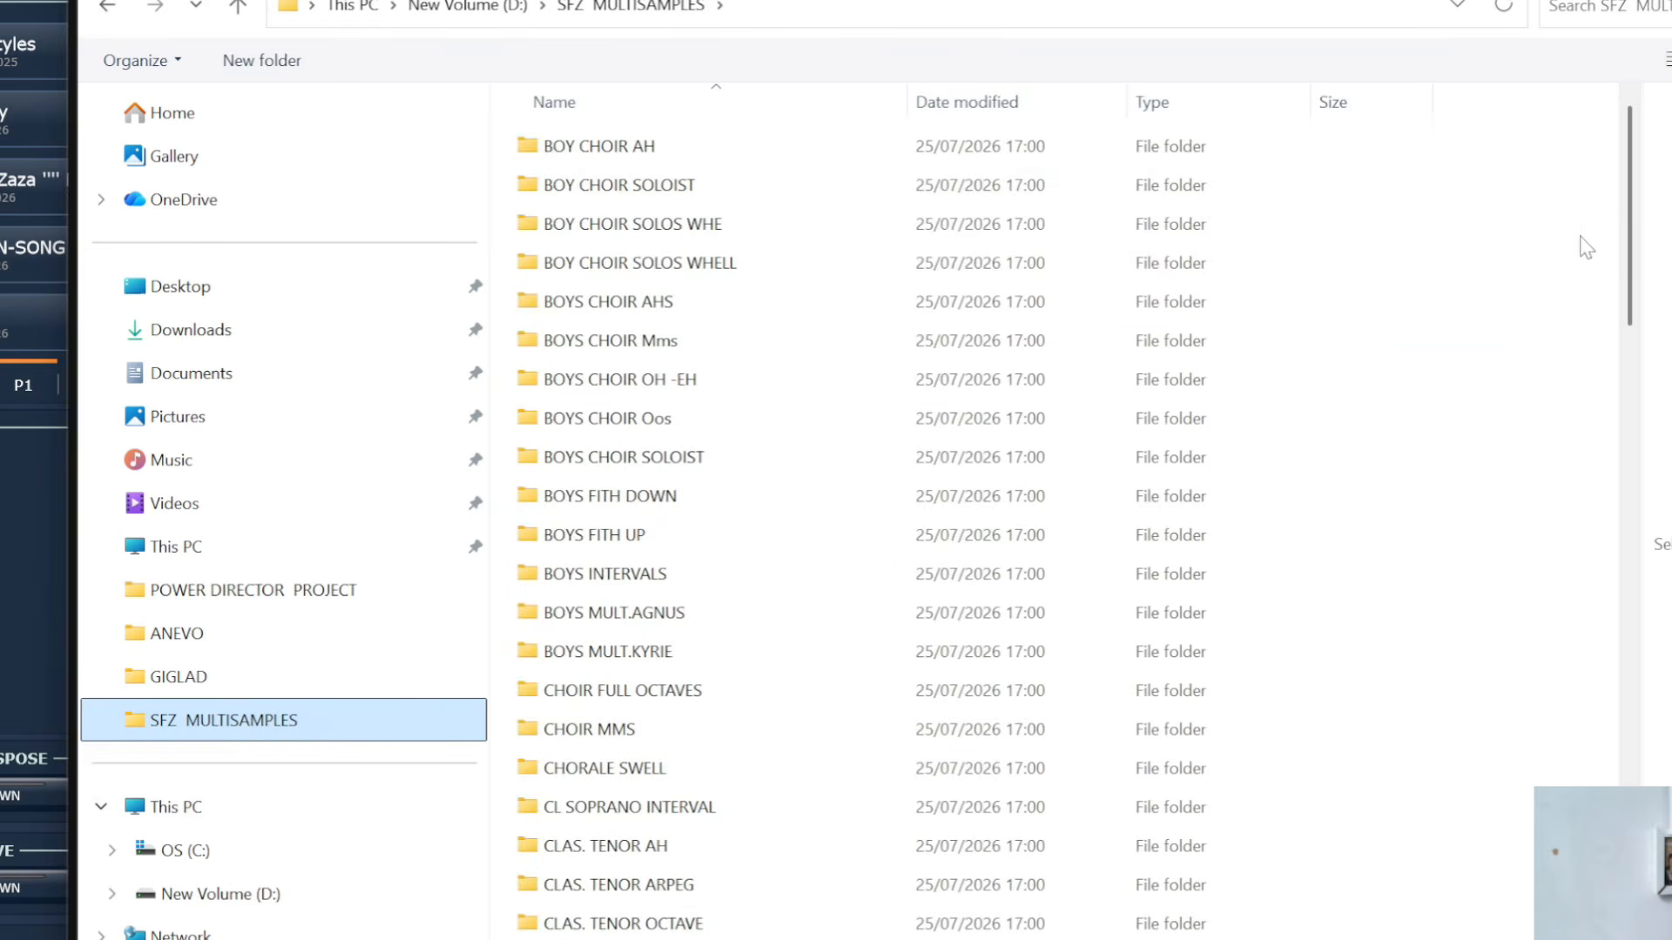
left_click_drag(1634, 222, 1663, 527)
scroll(1664, 527, "down", 3)
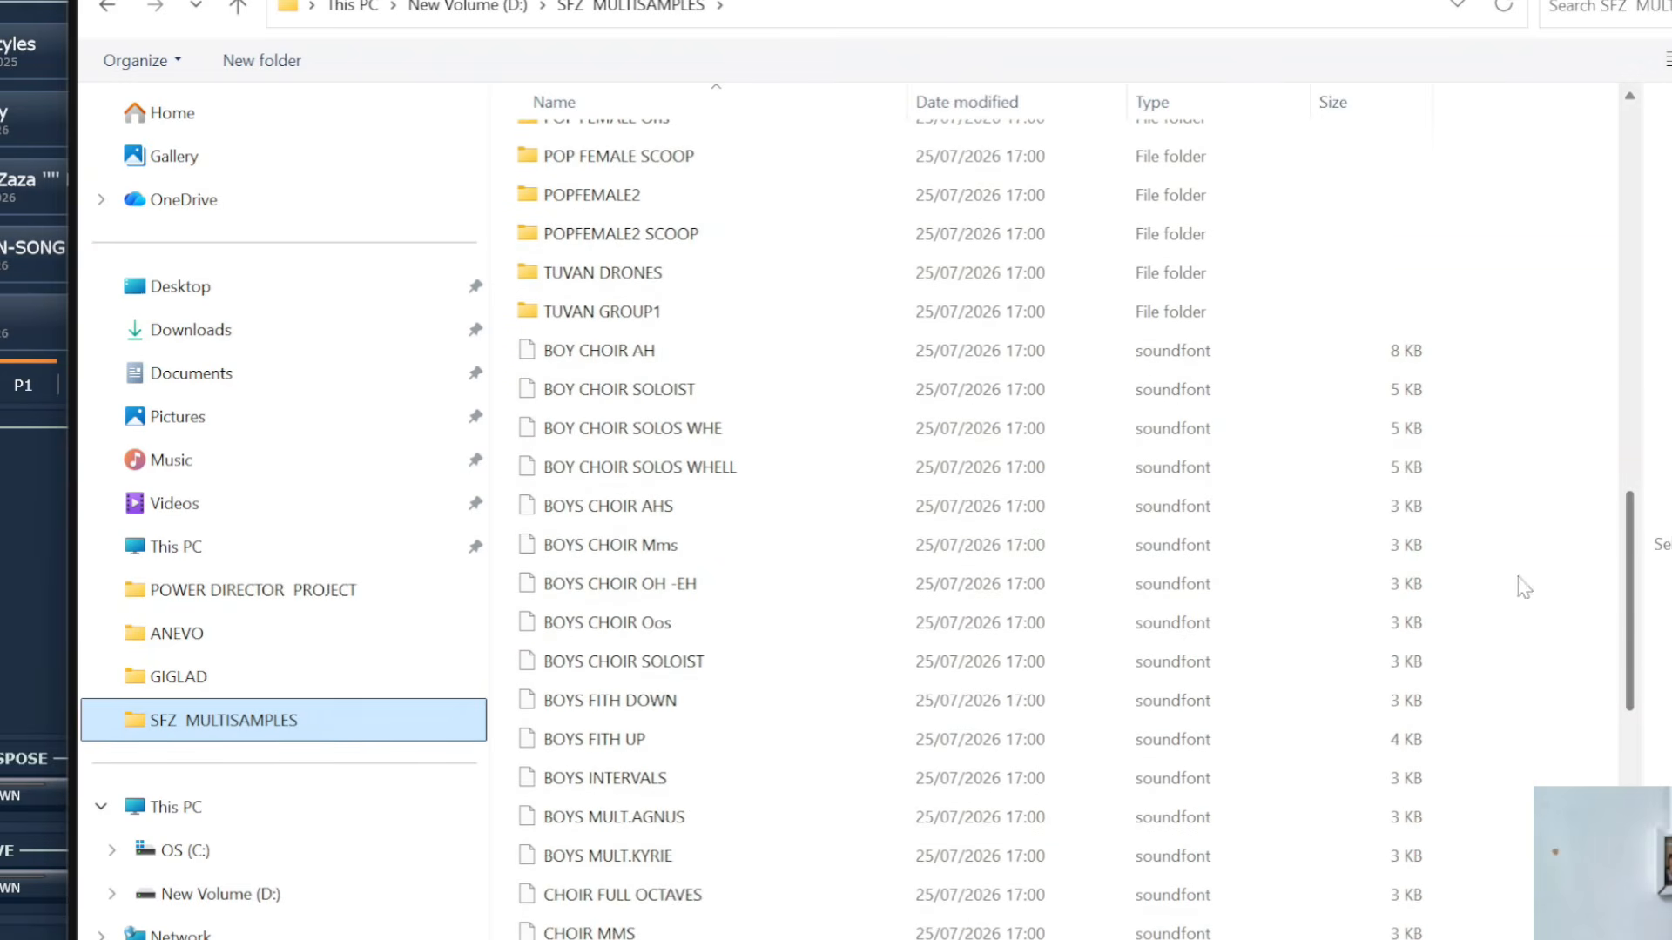
double_click(640, 353)
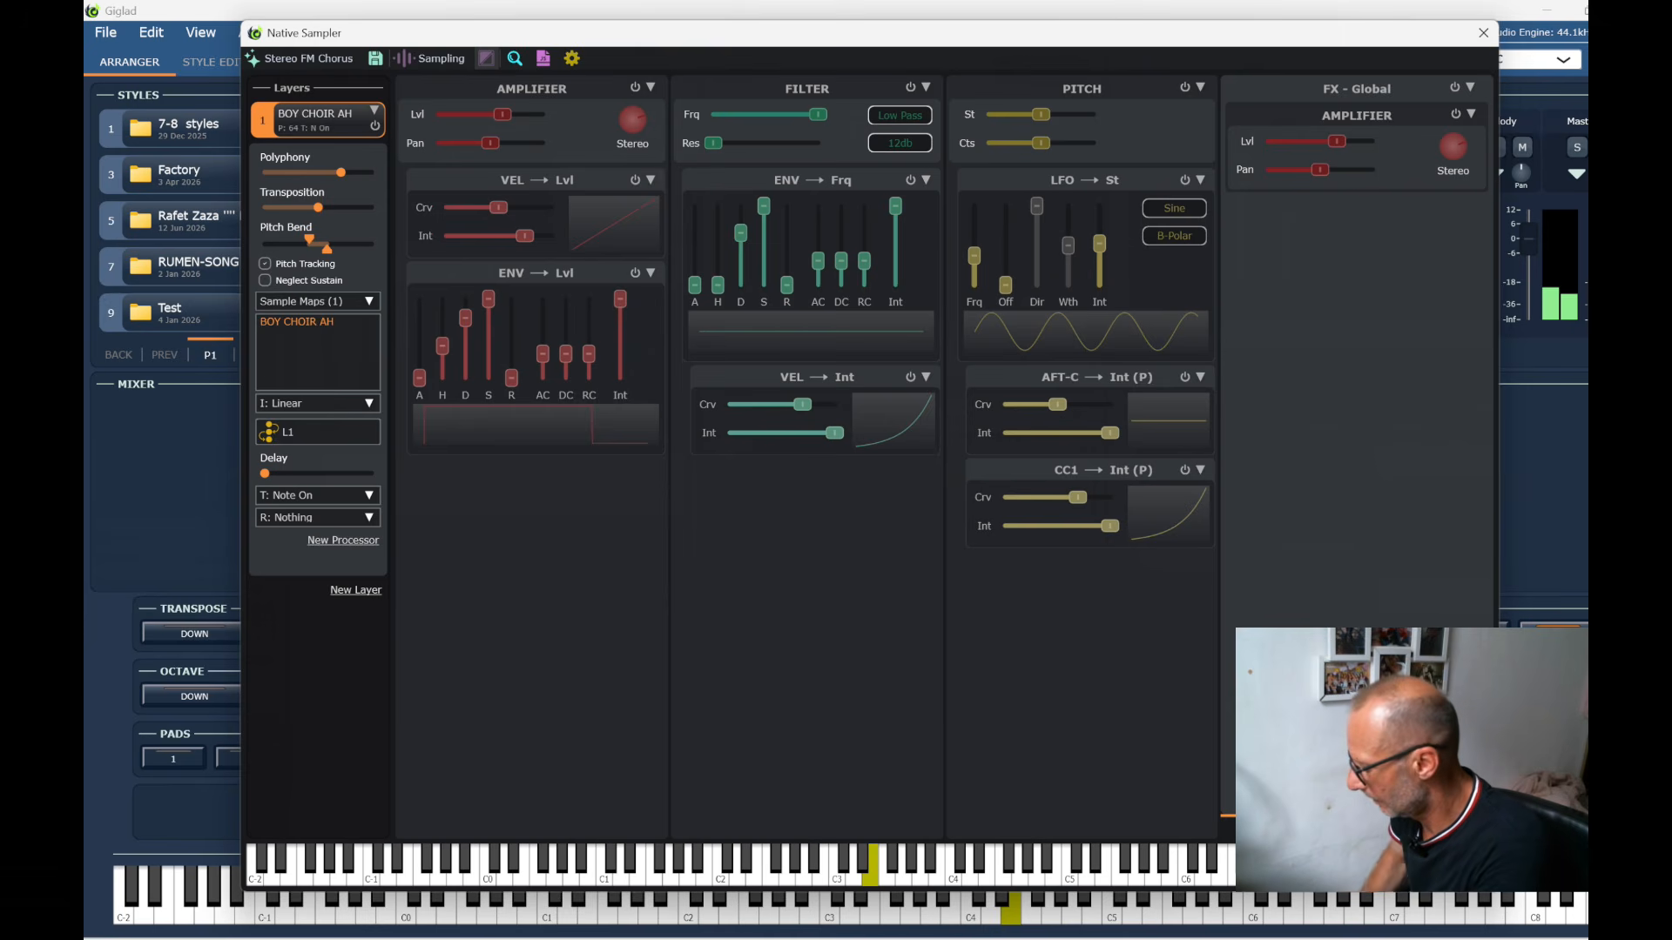
Reposition the Native Sampler window and display the sampling view to check the key zones of BOY CHOIR AH
mouse_move(811, 938)
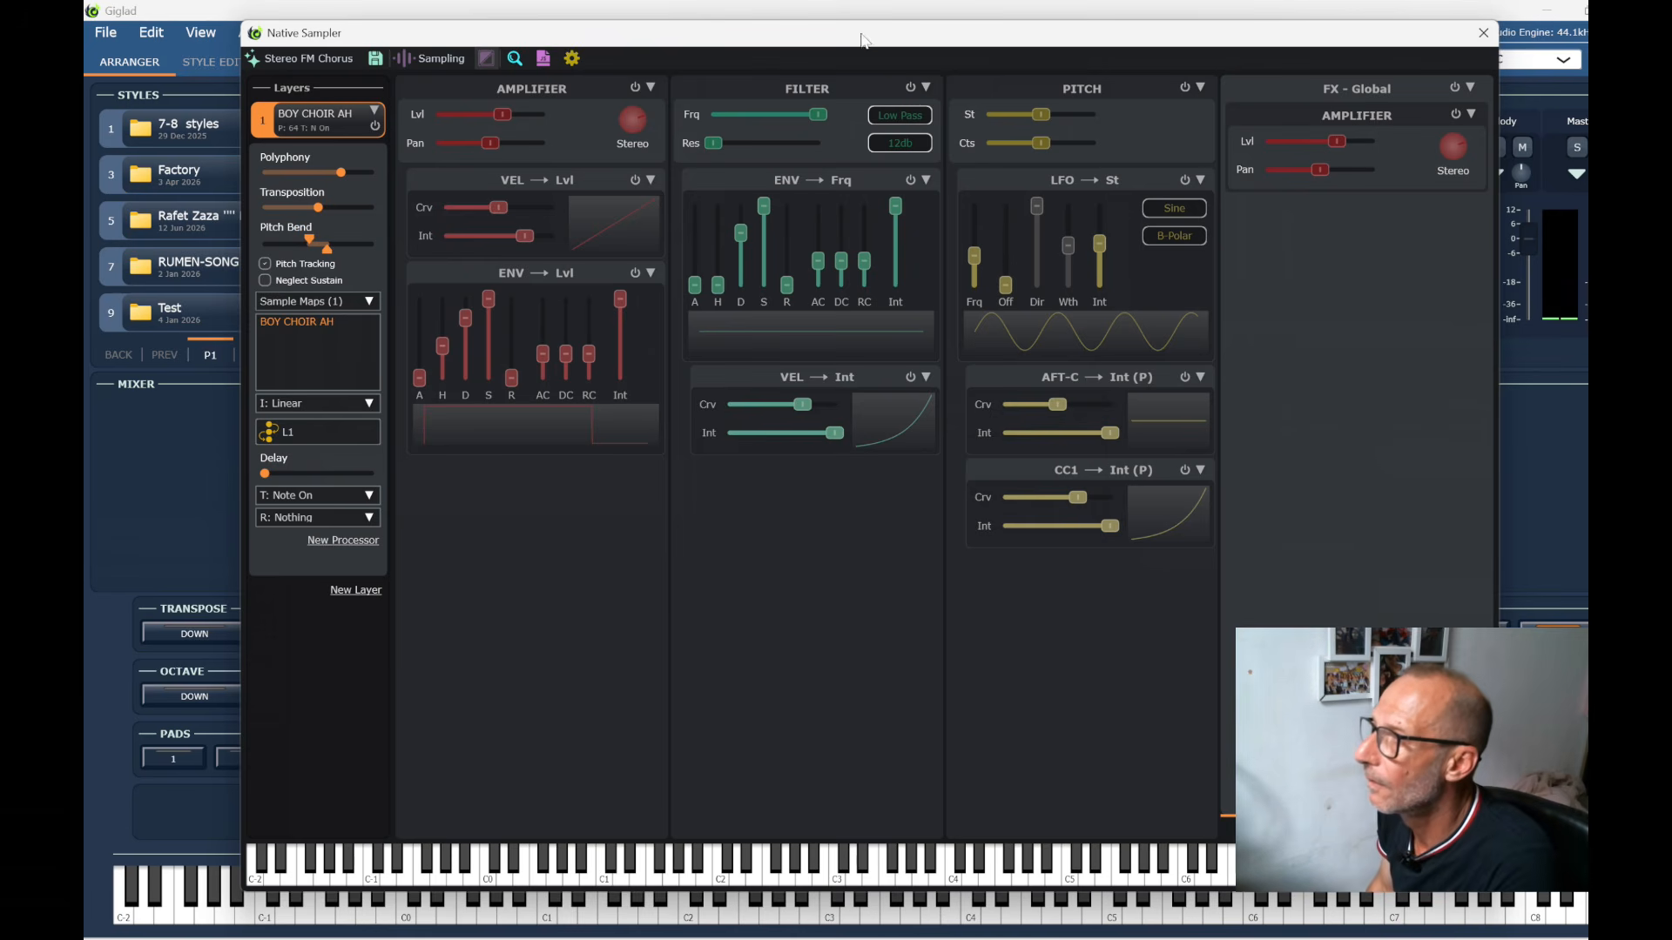
left_click_drag(862, 39, 918, 90)
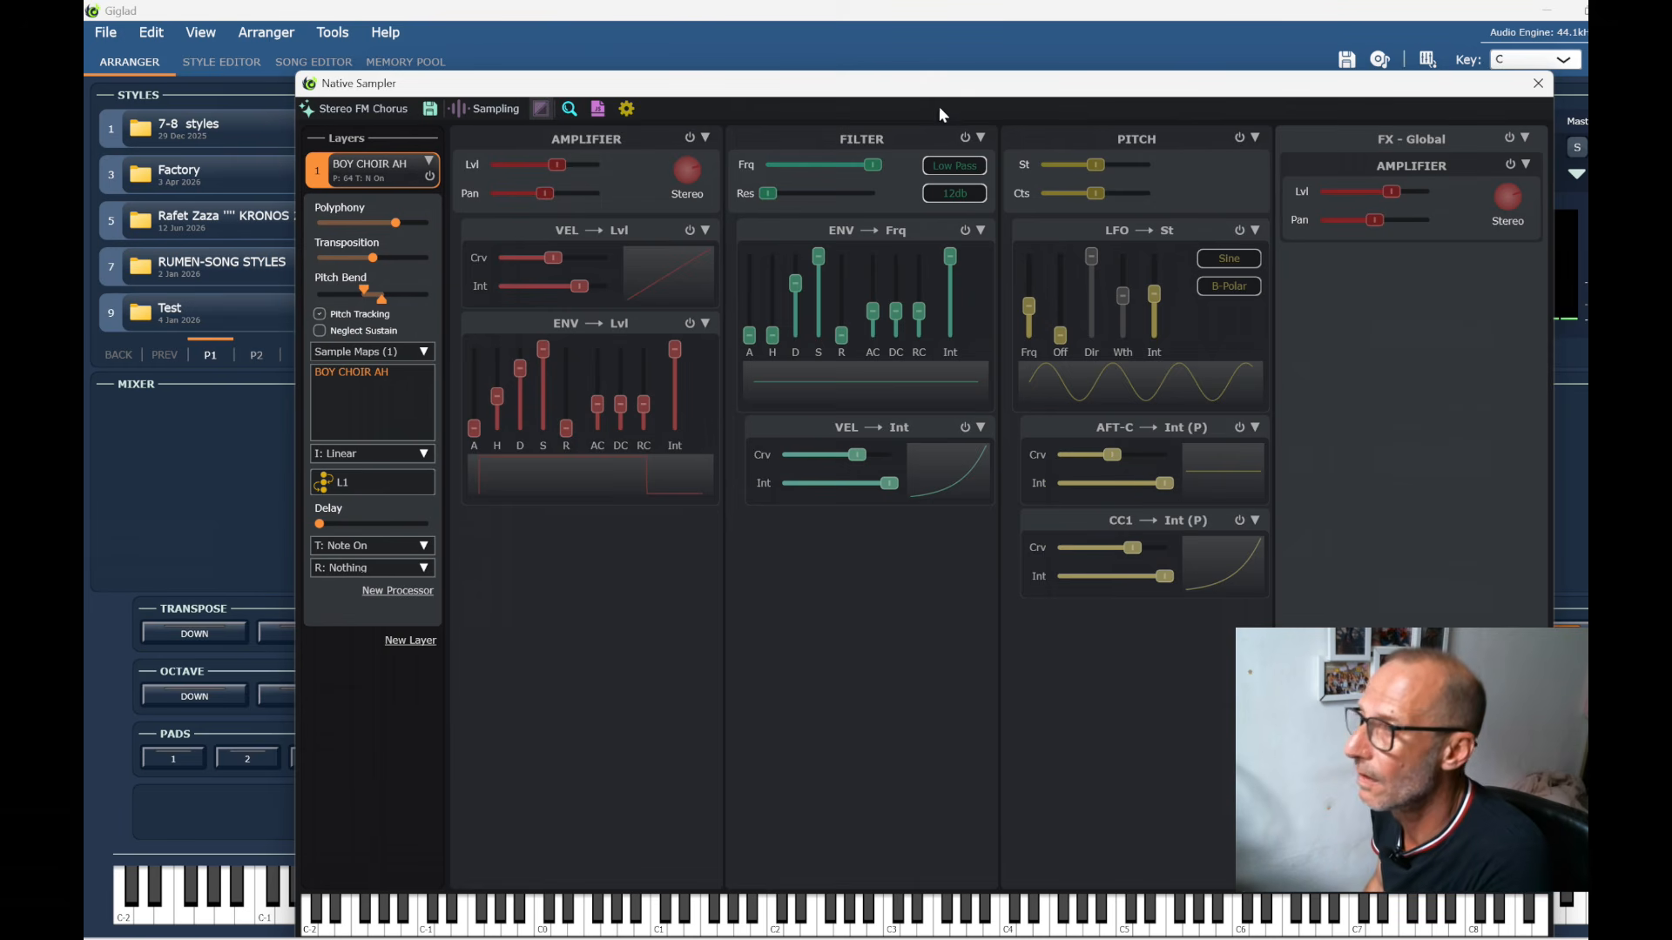
left_click(490, 112)
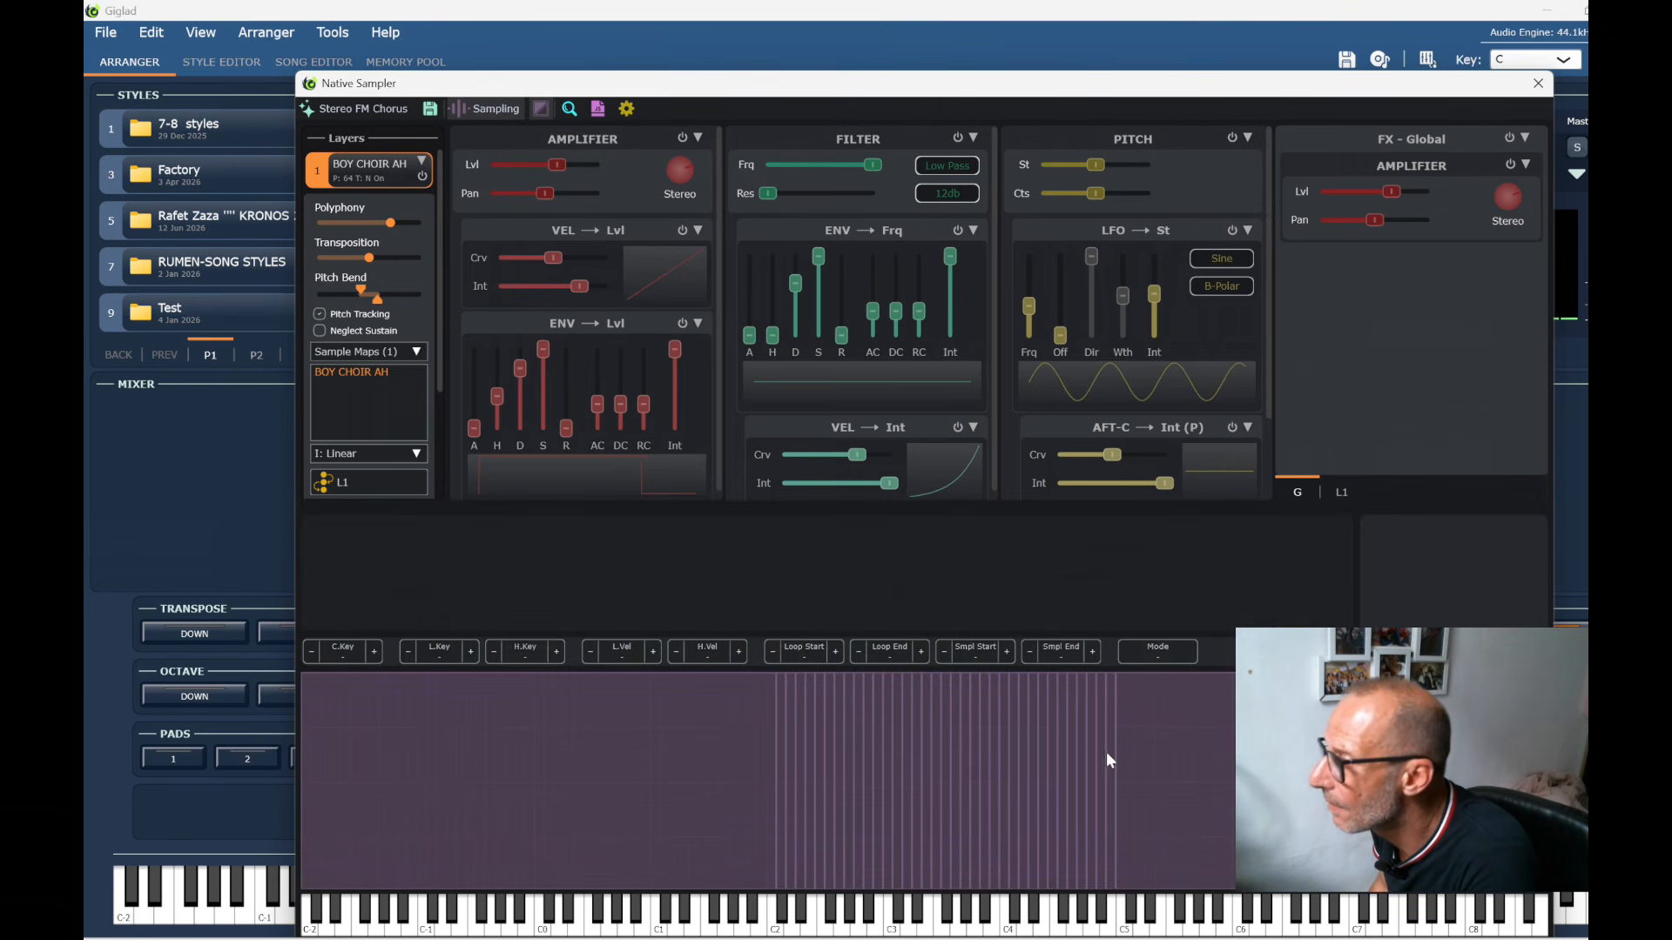
Start saving the instrument under a new name and select the user SFZ folder in the library
left_click(431, 111)
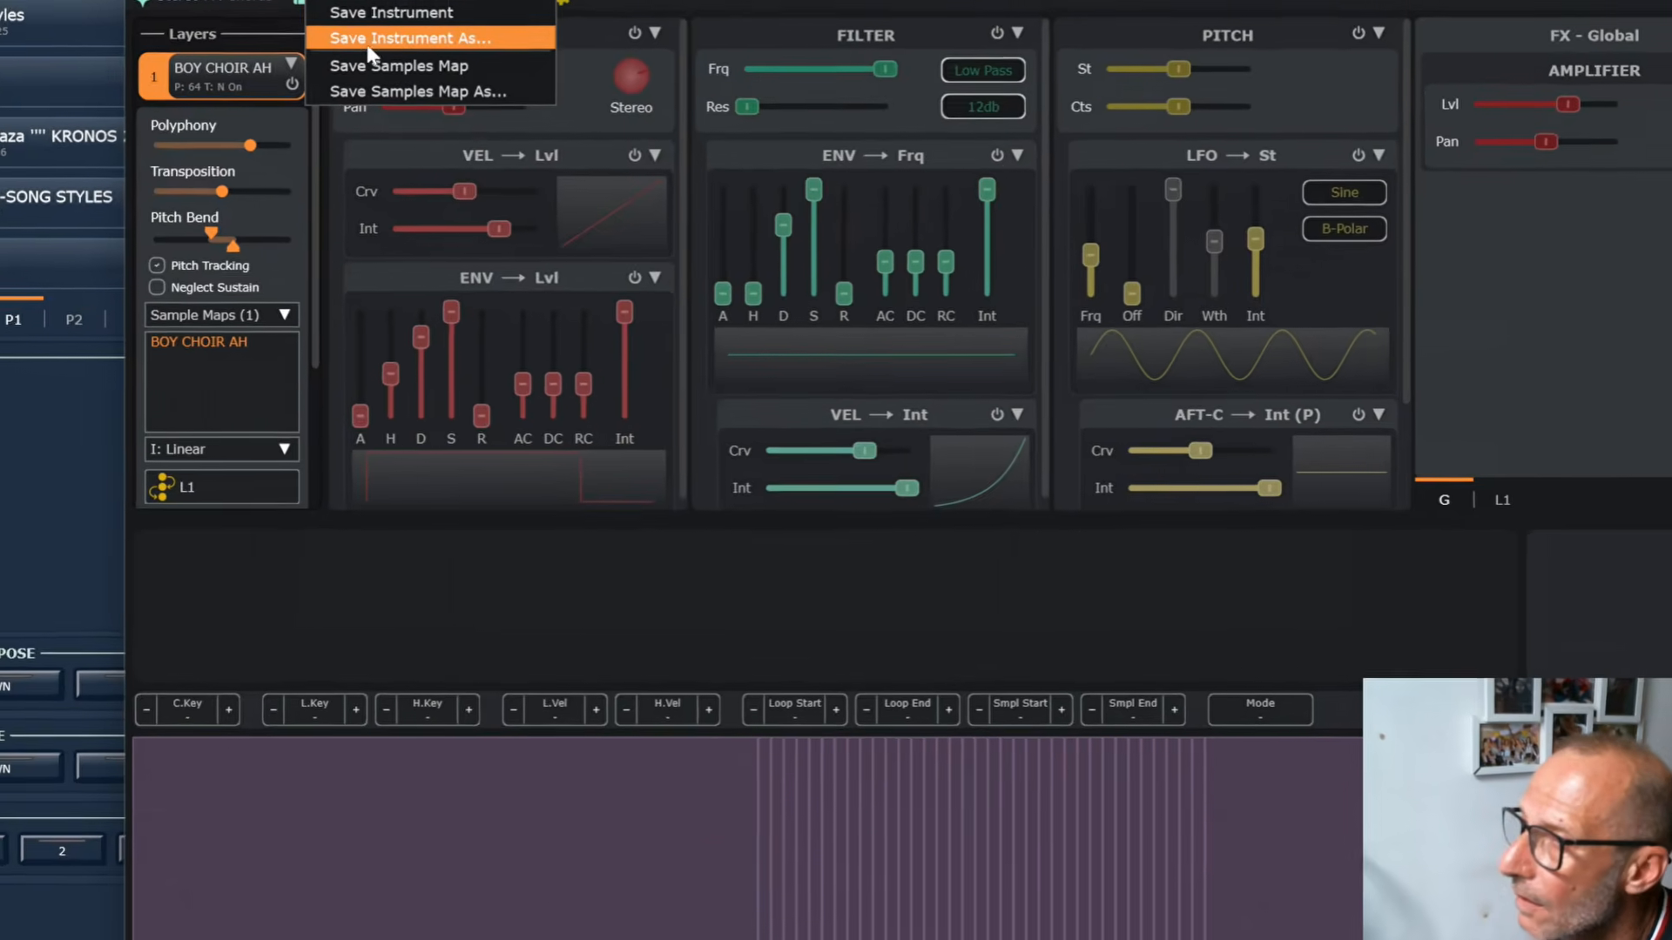
left_click(444, 19)
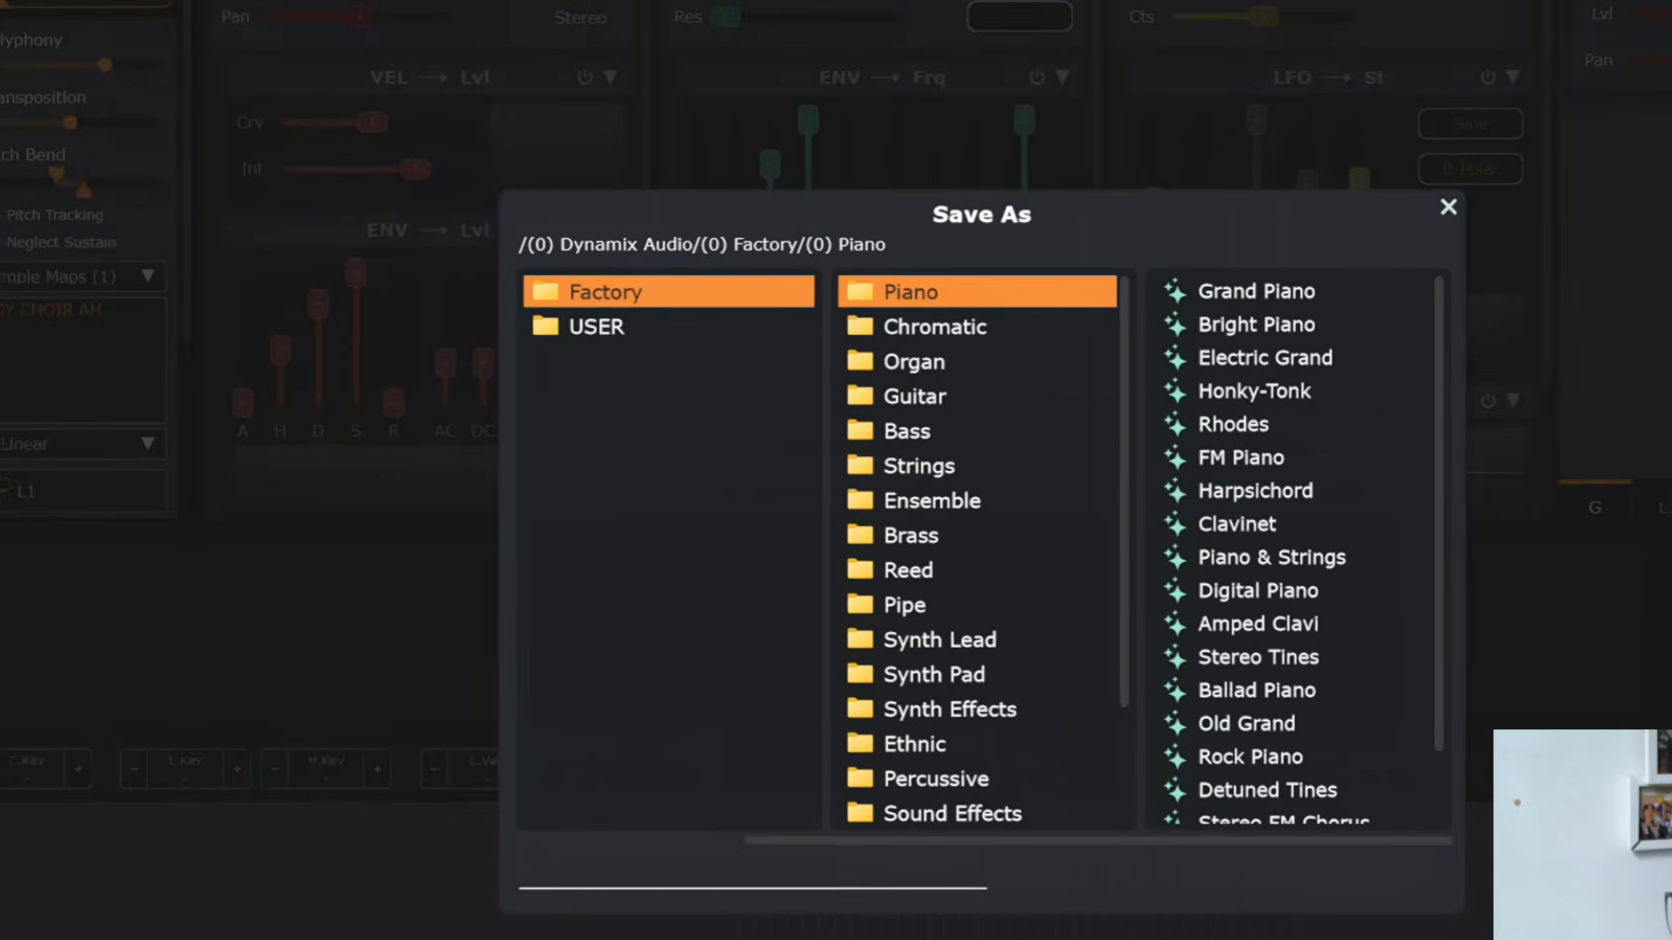
left_click(597, 328)
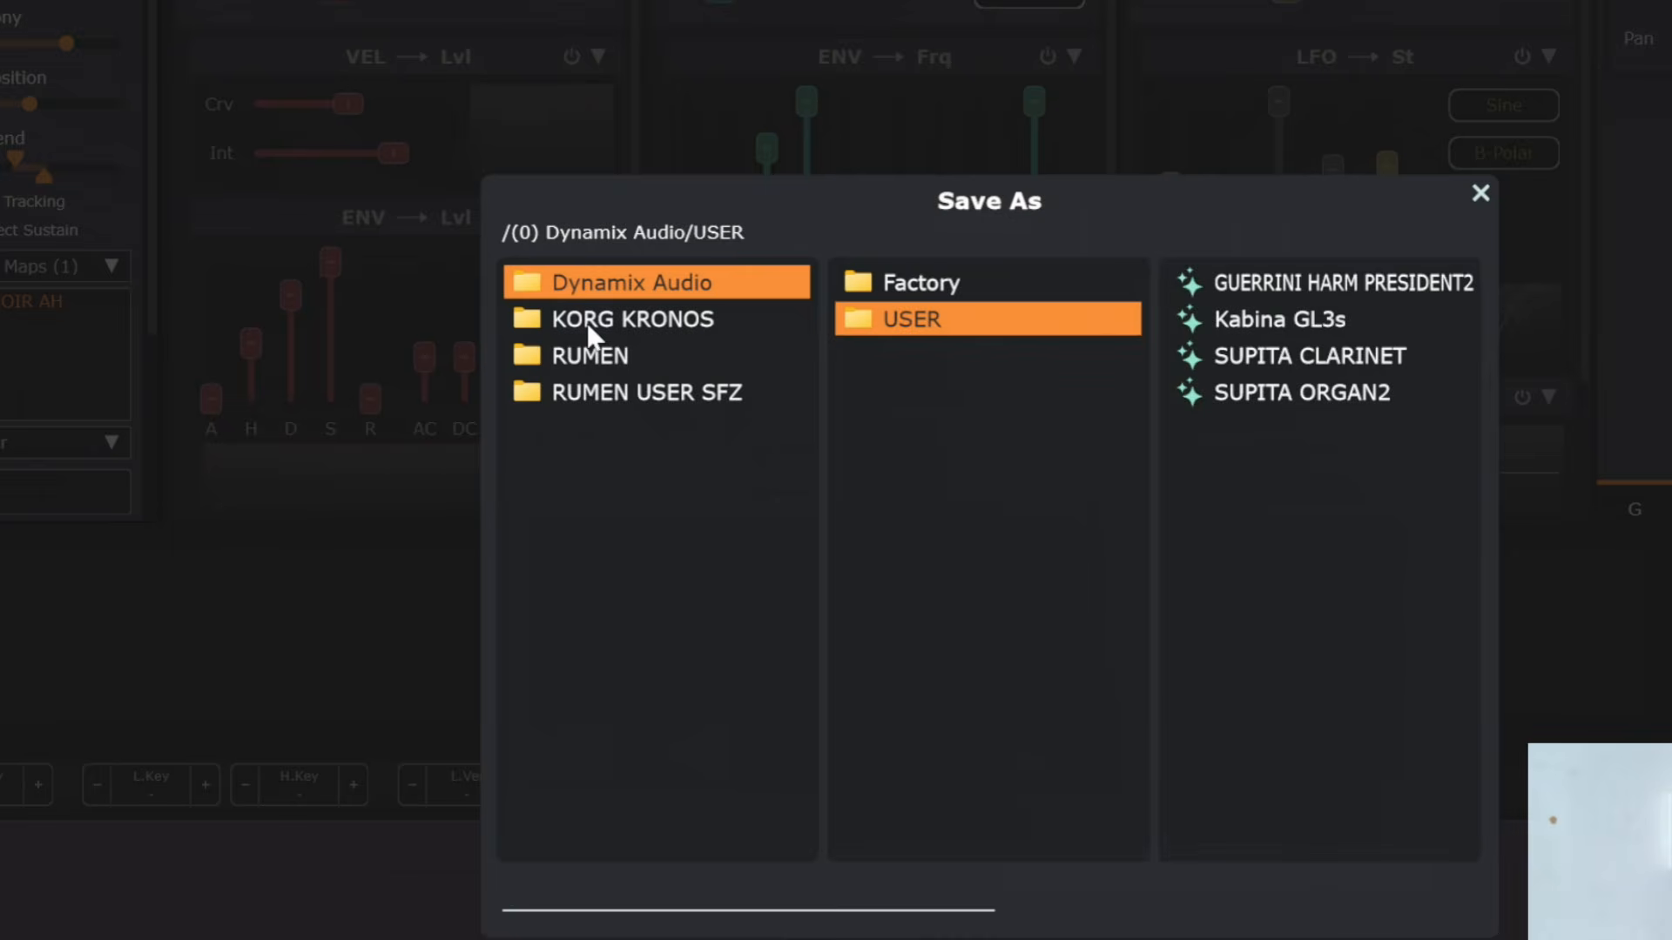
left_click(659, 403)
right_click(660, 416)
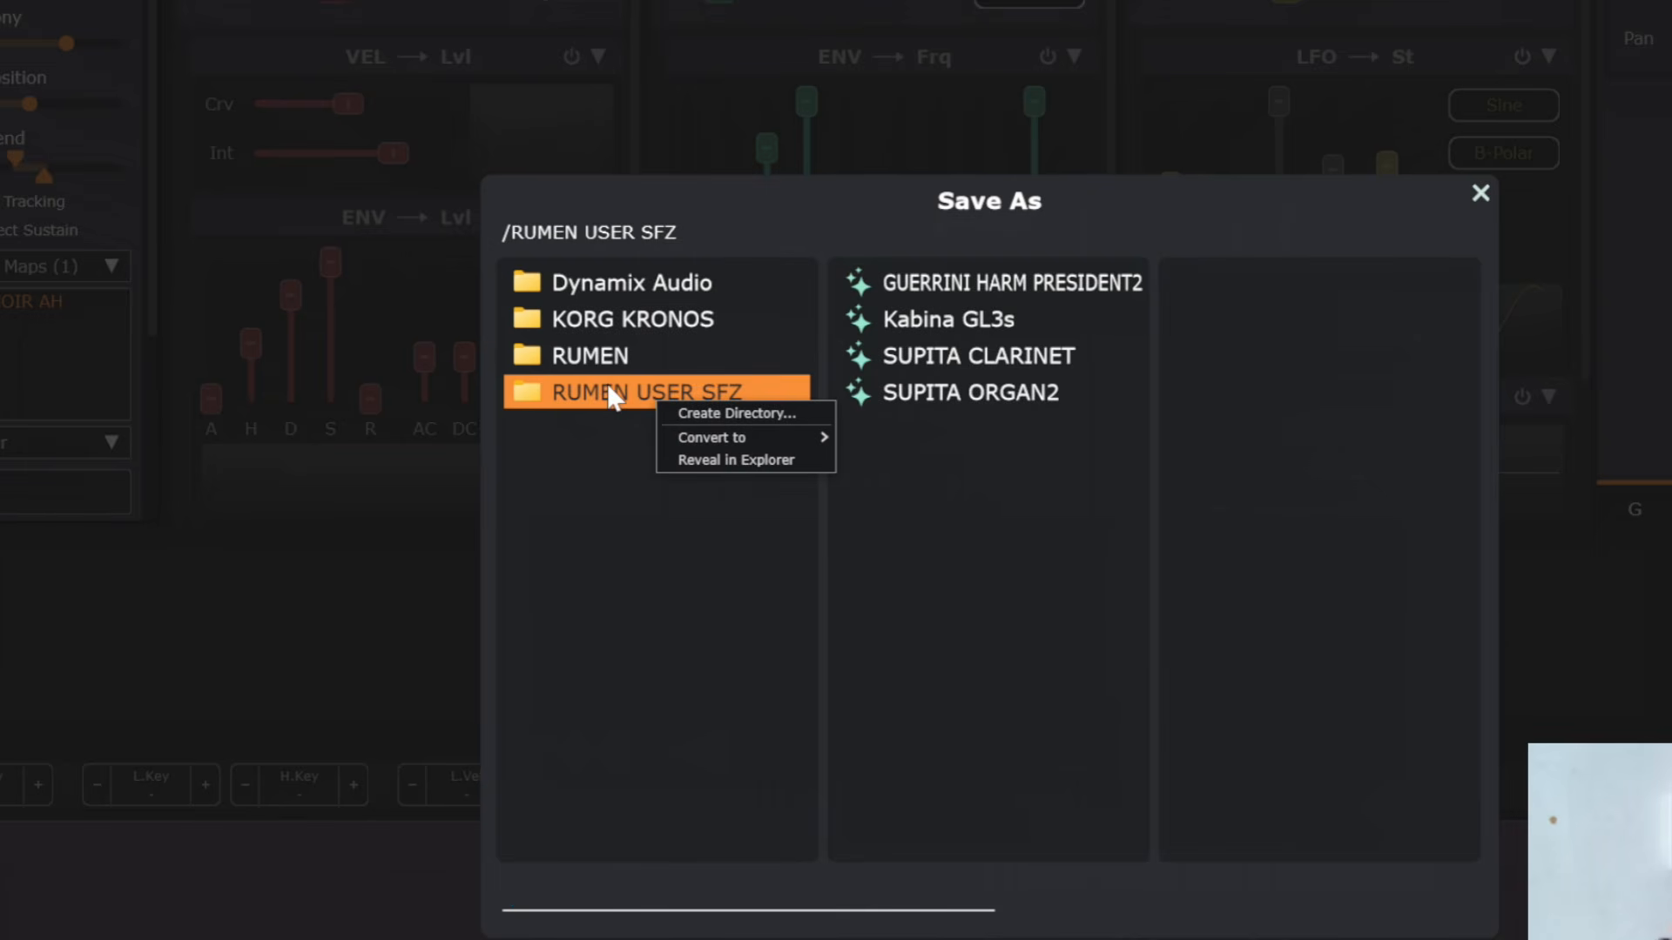
left_click(754, 415)
left_click(1288, 525)
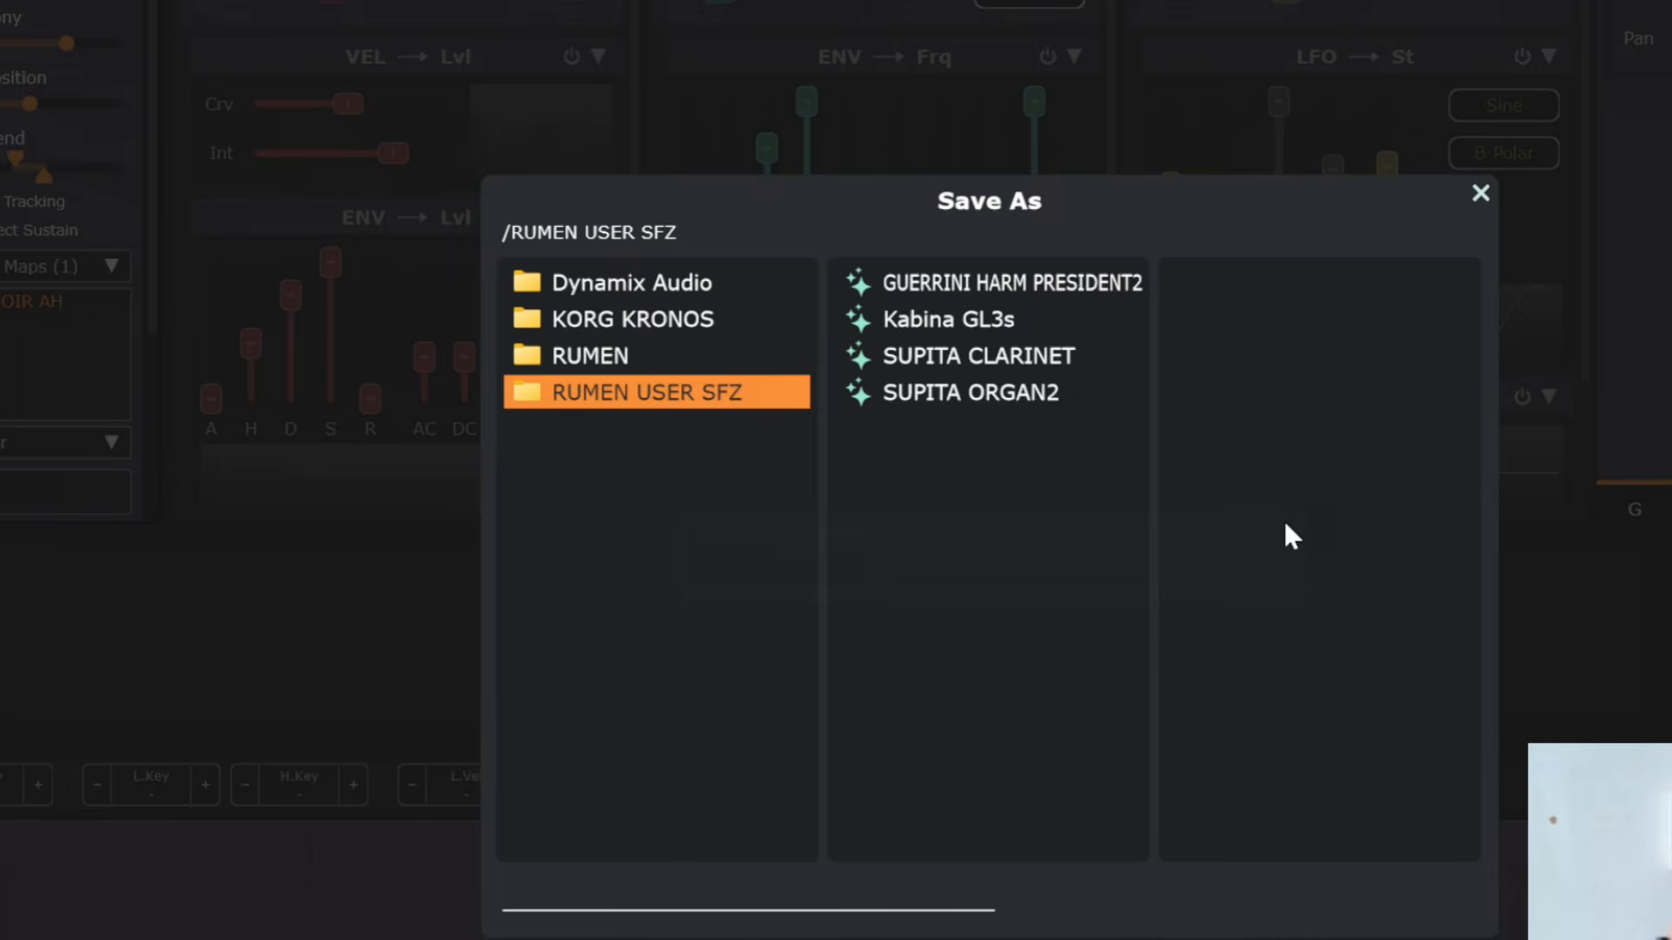
right_click(680, 410)
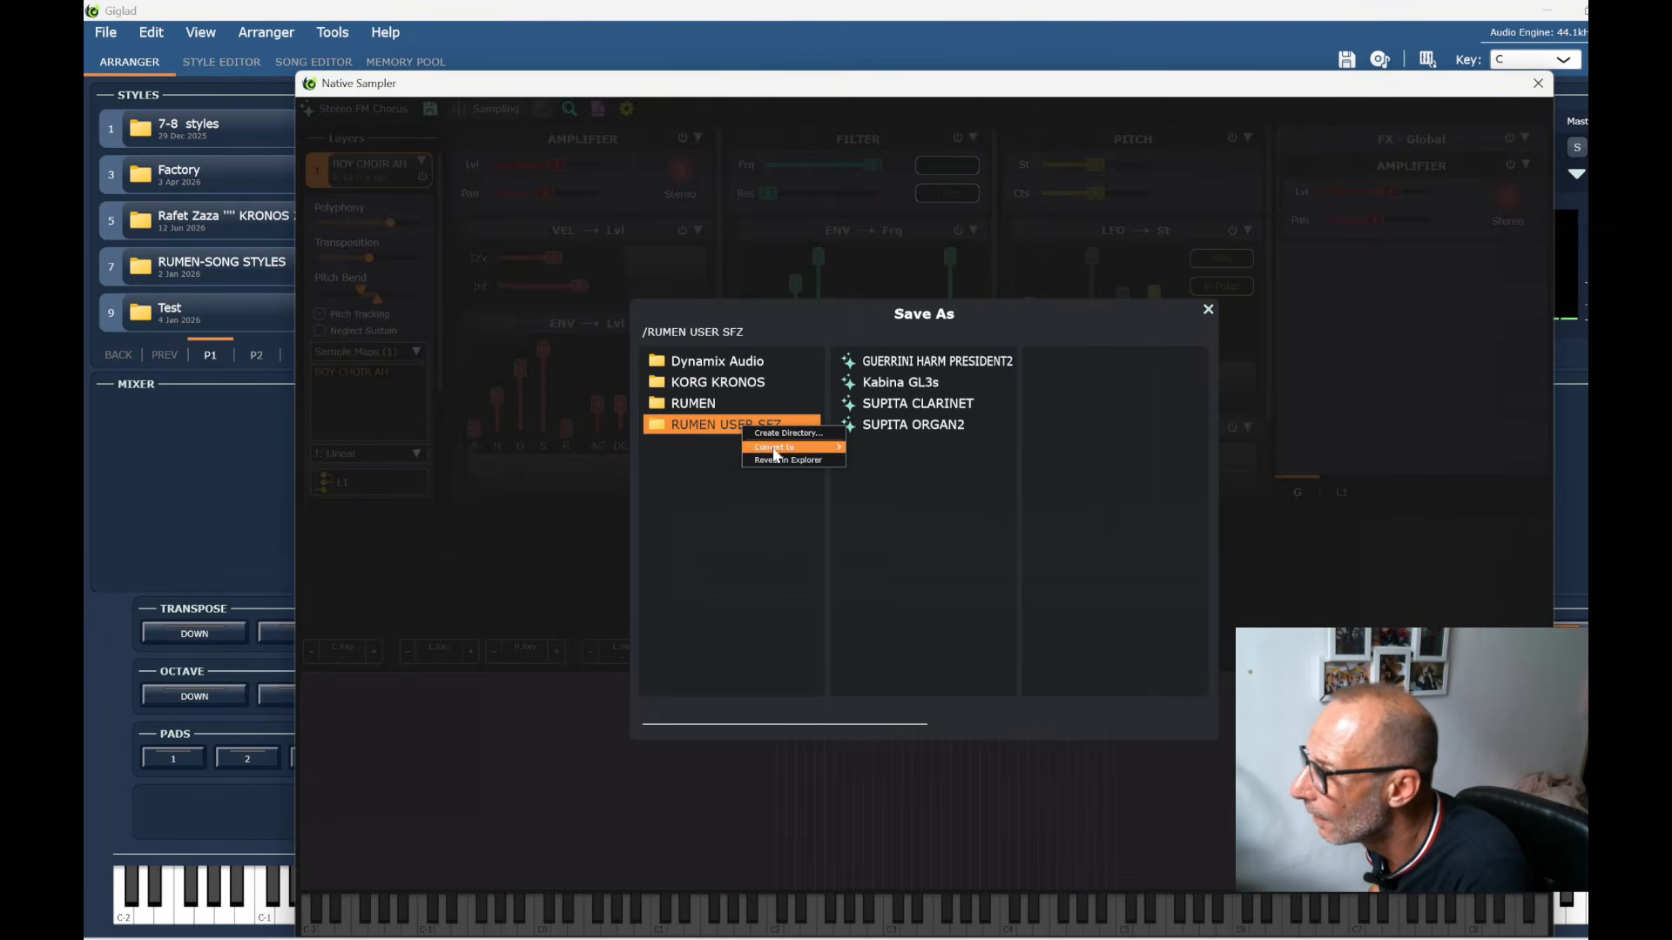
left_click(783, 462)
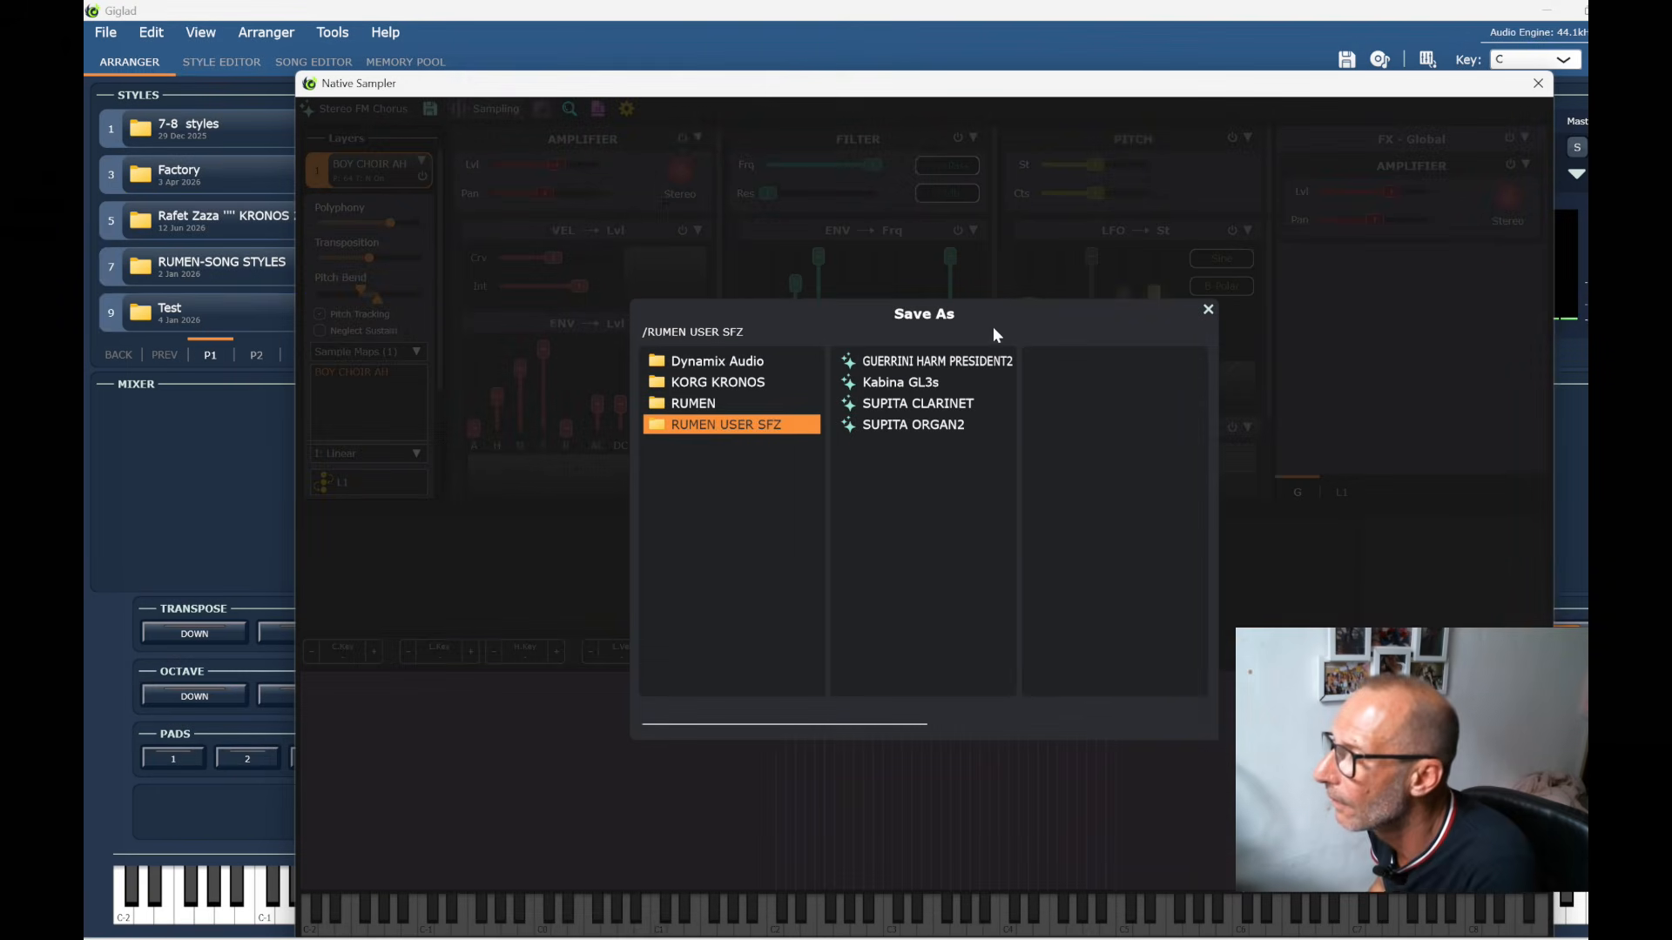
Reveal the user SFZ folder's location in File Explorer, with no folder left selected in Library
right_click(717, 427)
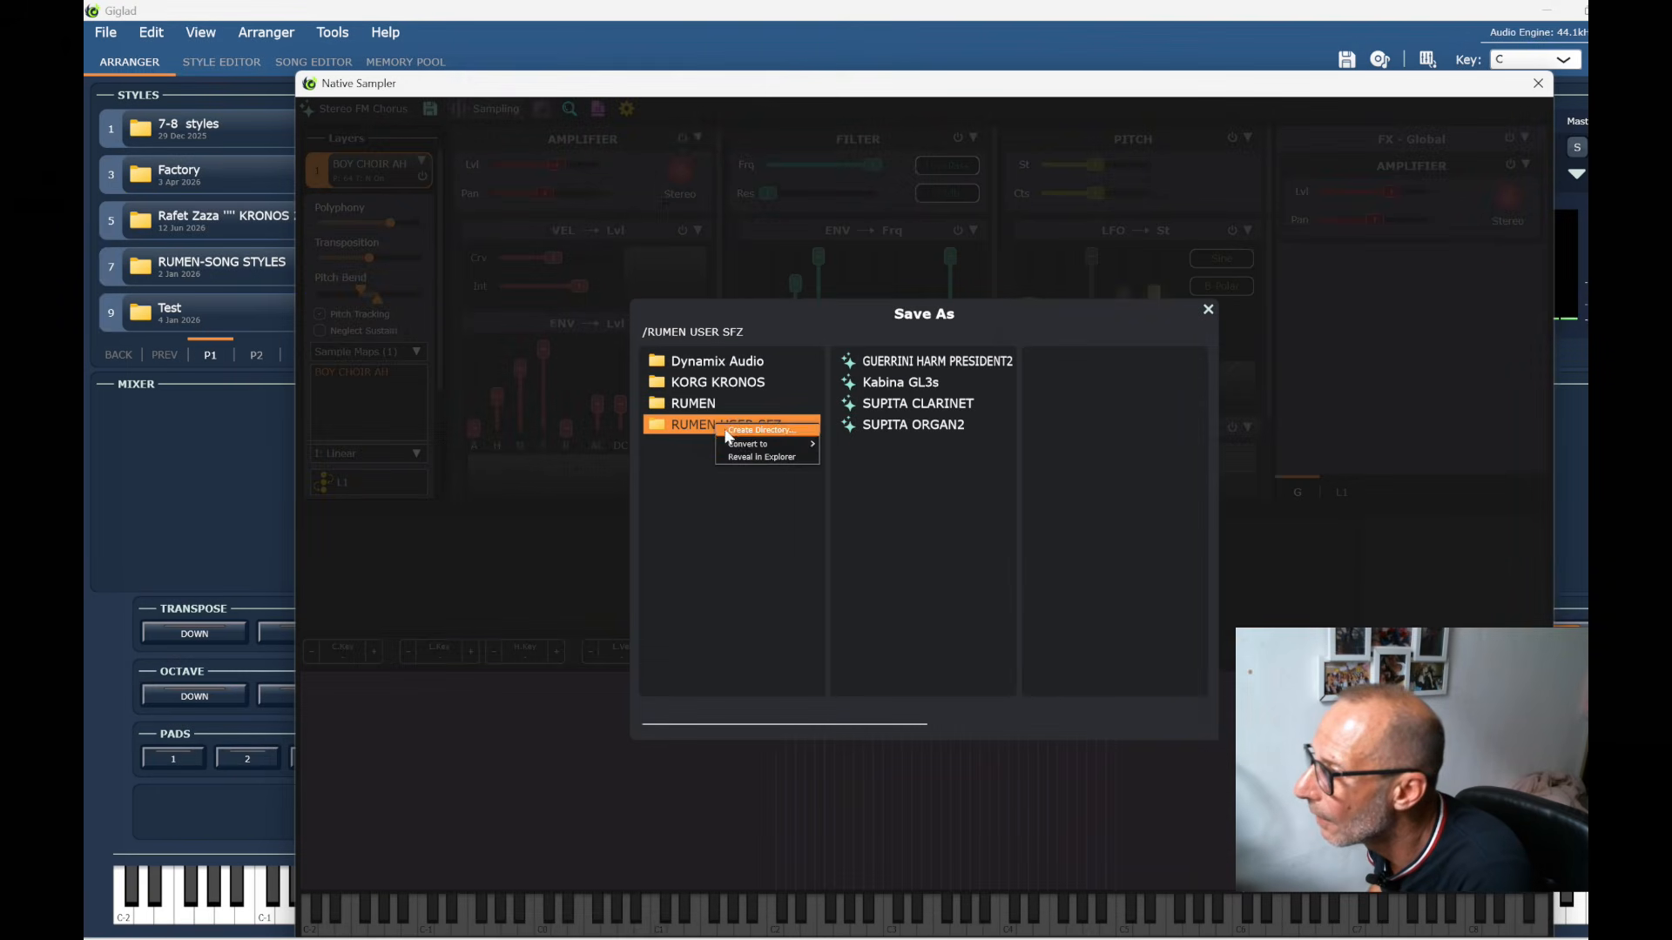
left_click(766, 458)
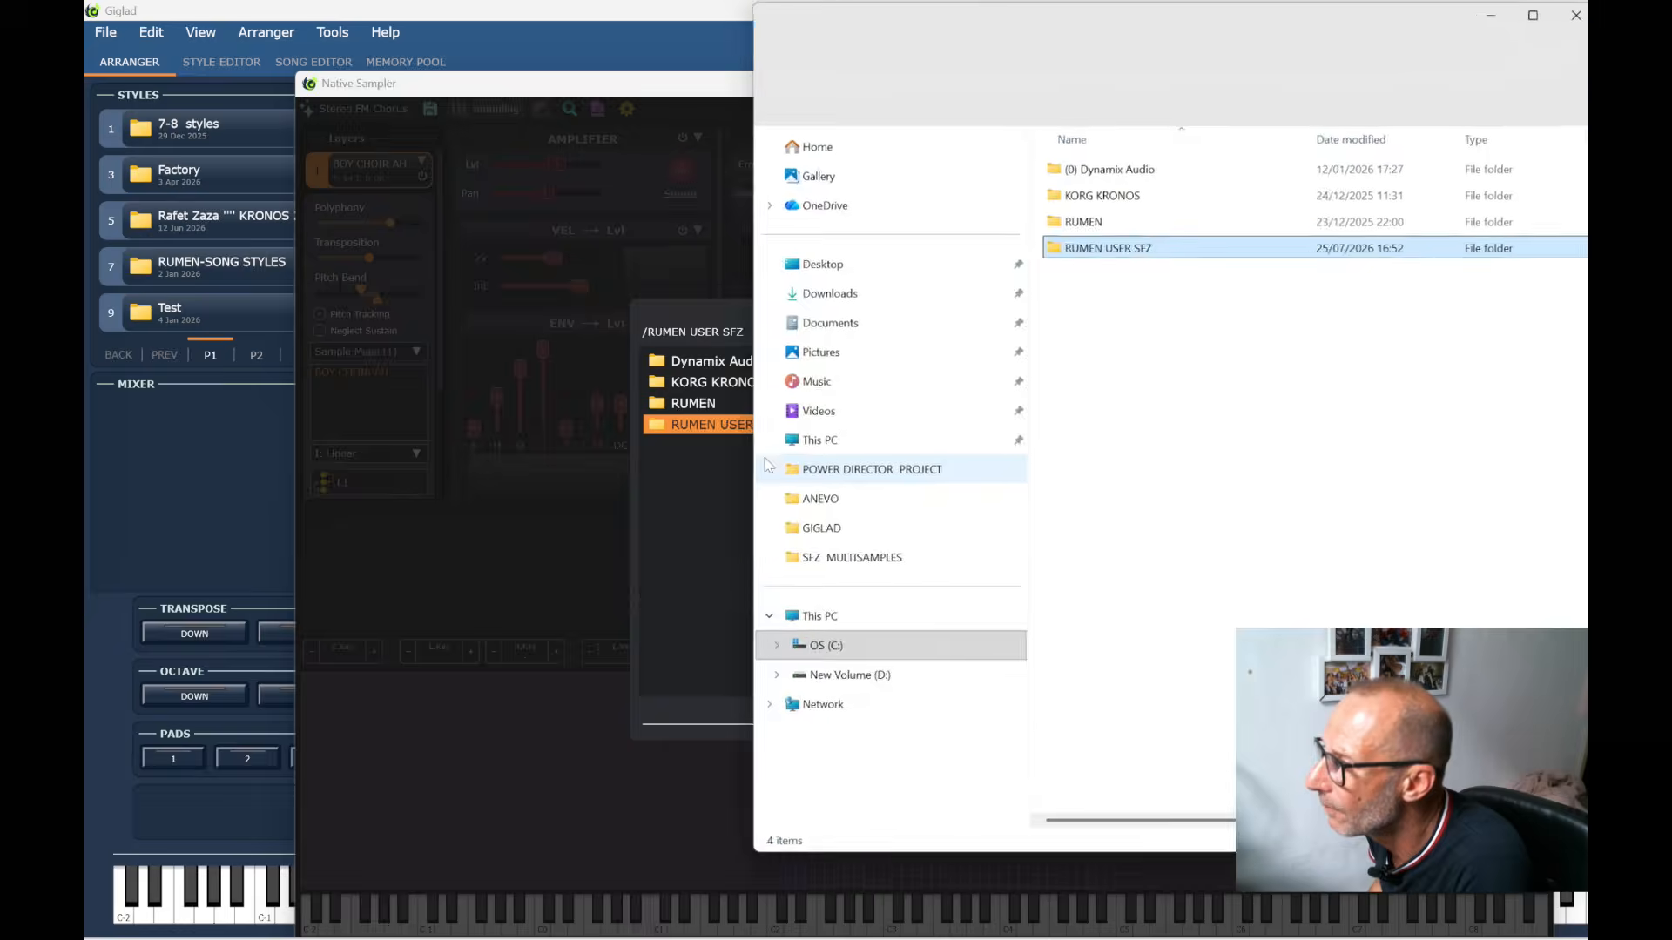
left_click(470, 340)
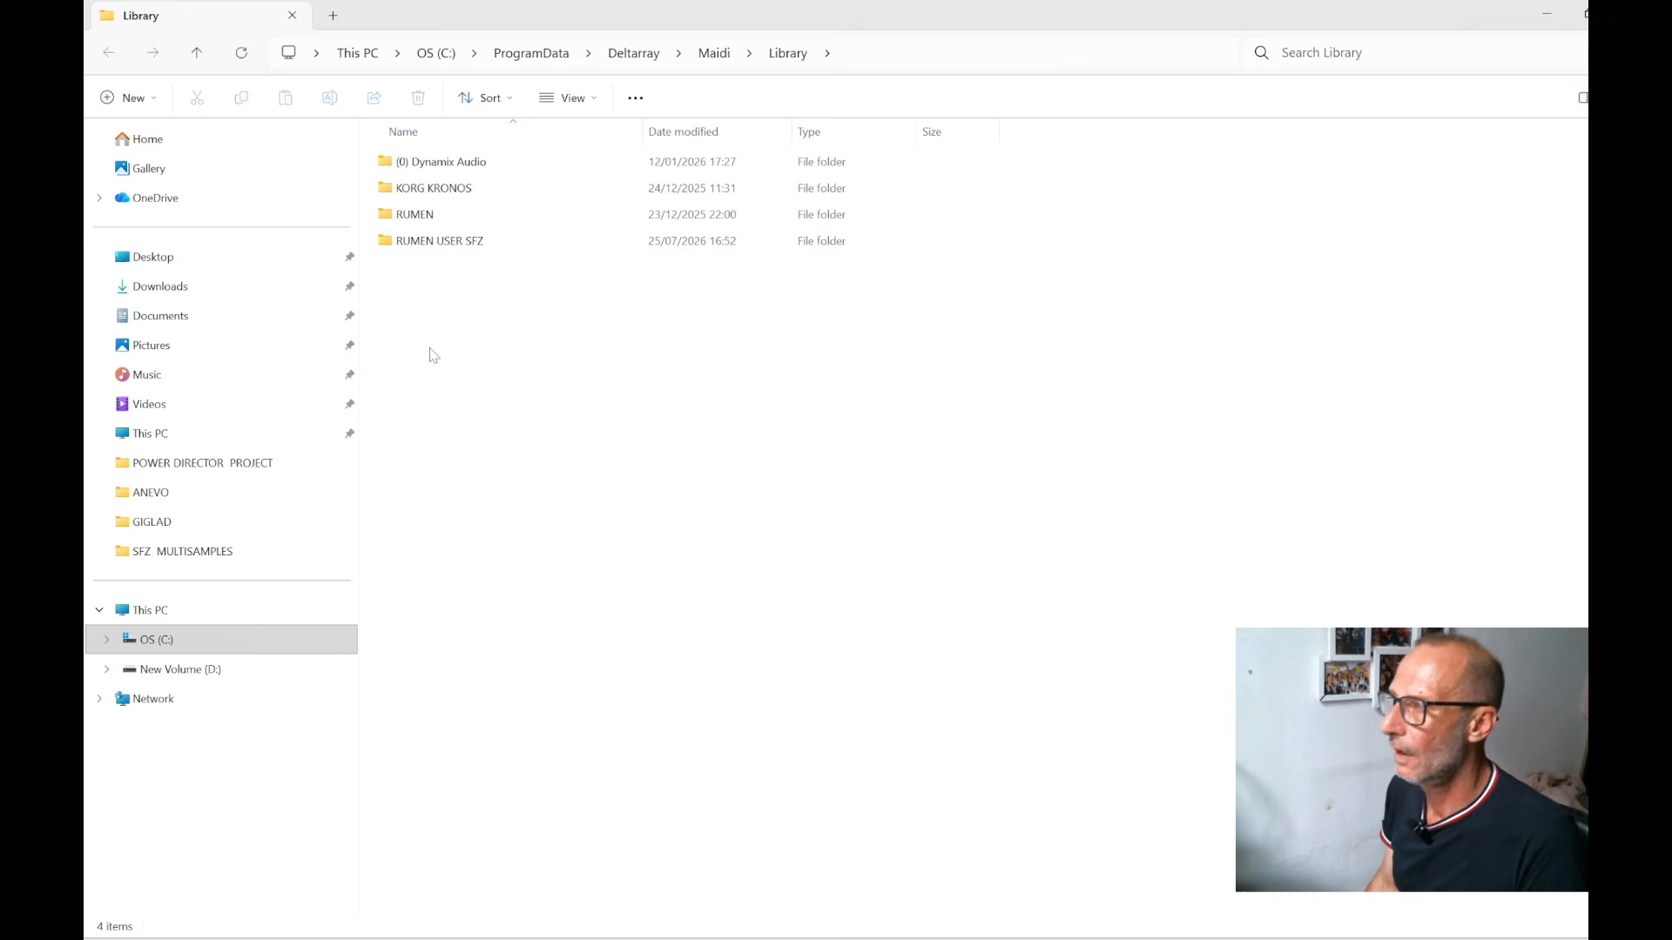
Create a new folder named CHOIR in the Maidi Library folder
right_click(431, 351)
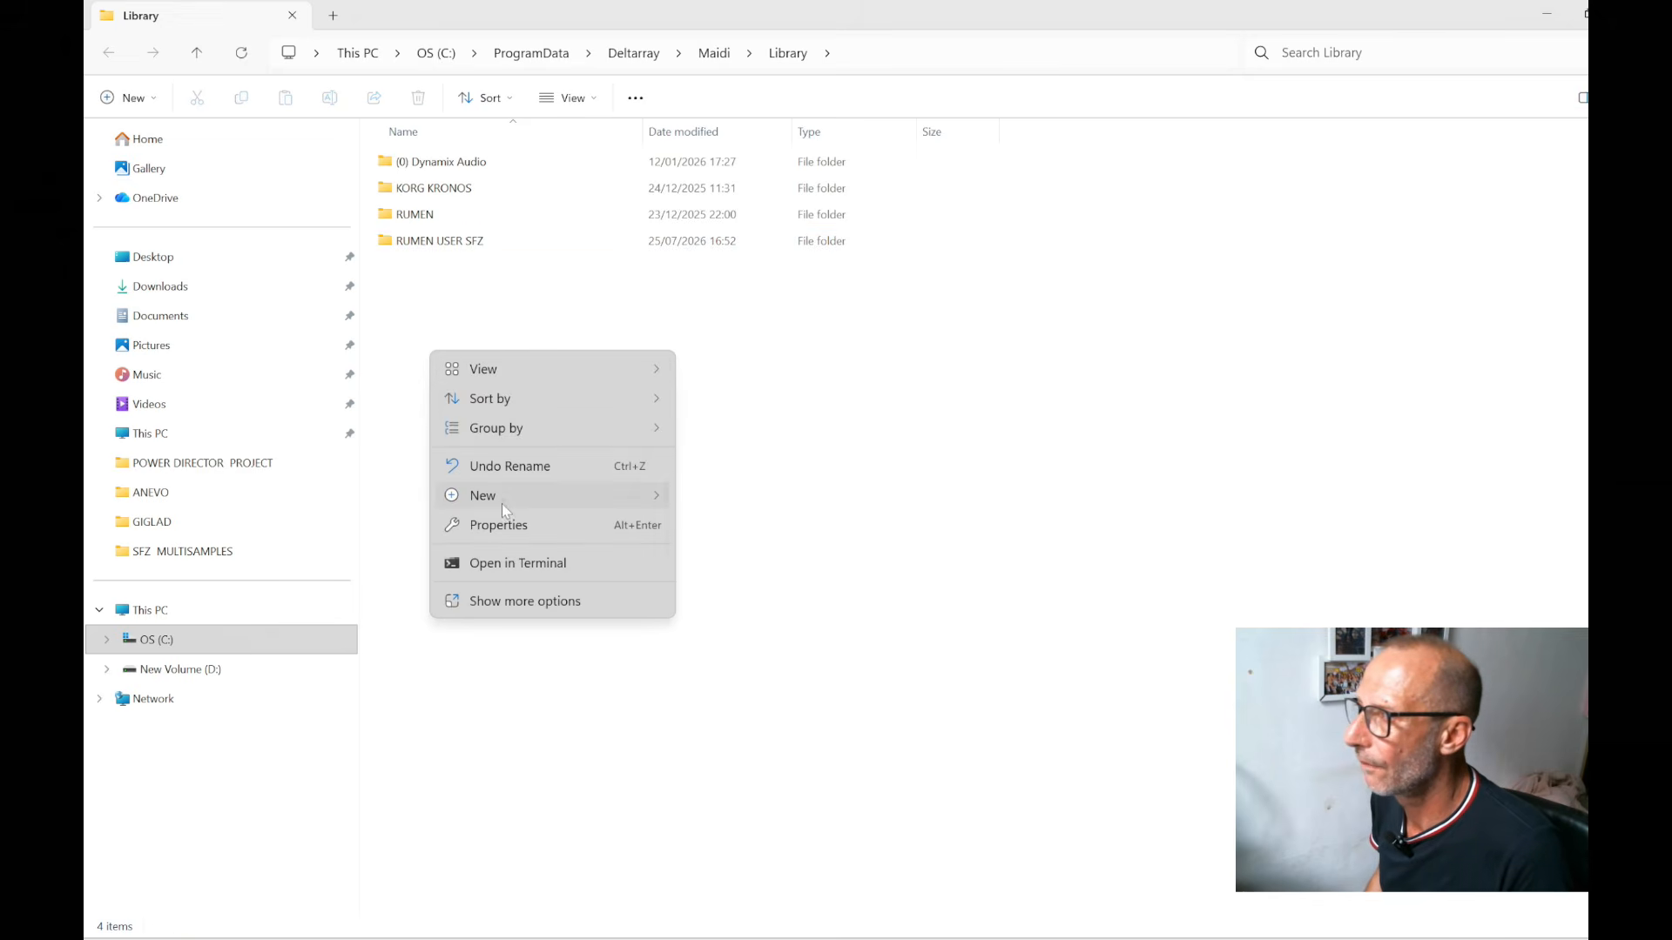
mouse_move(502, 504)
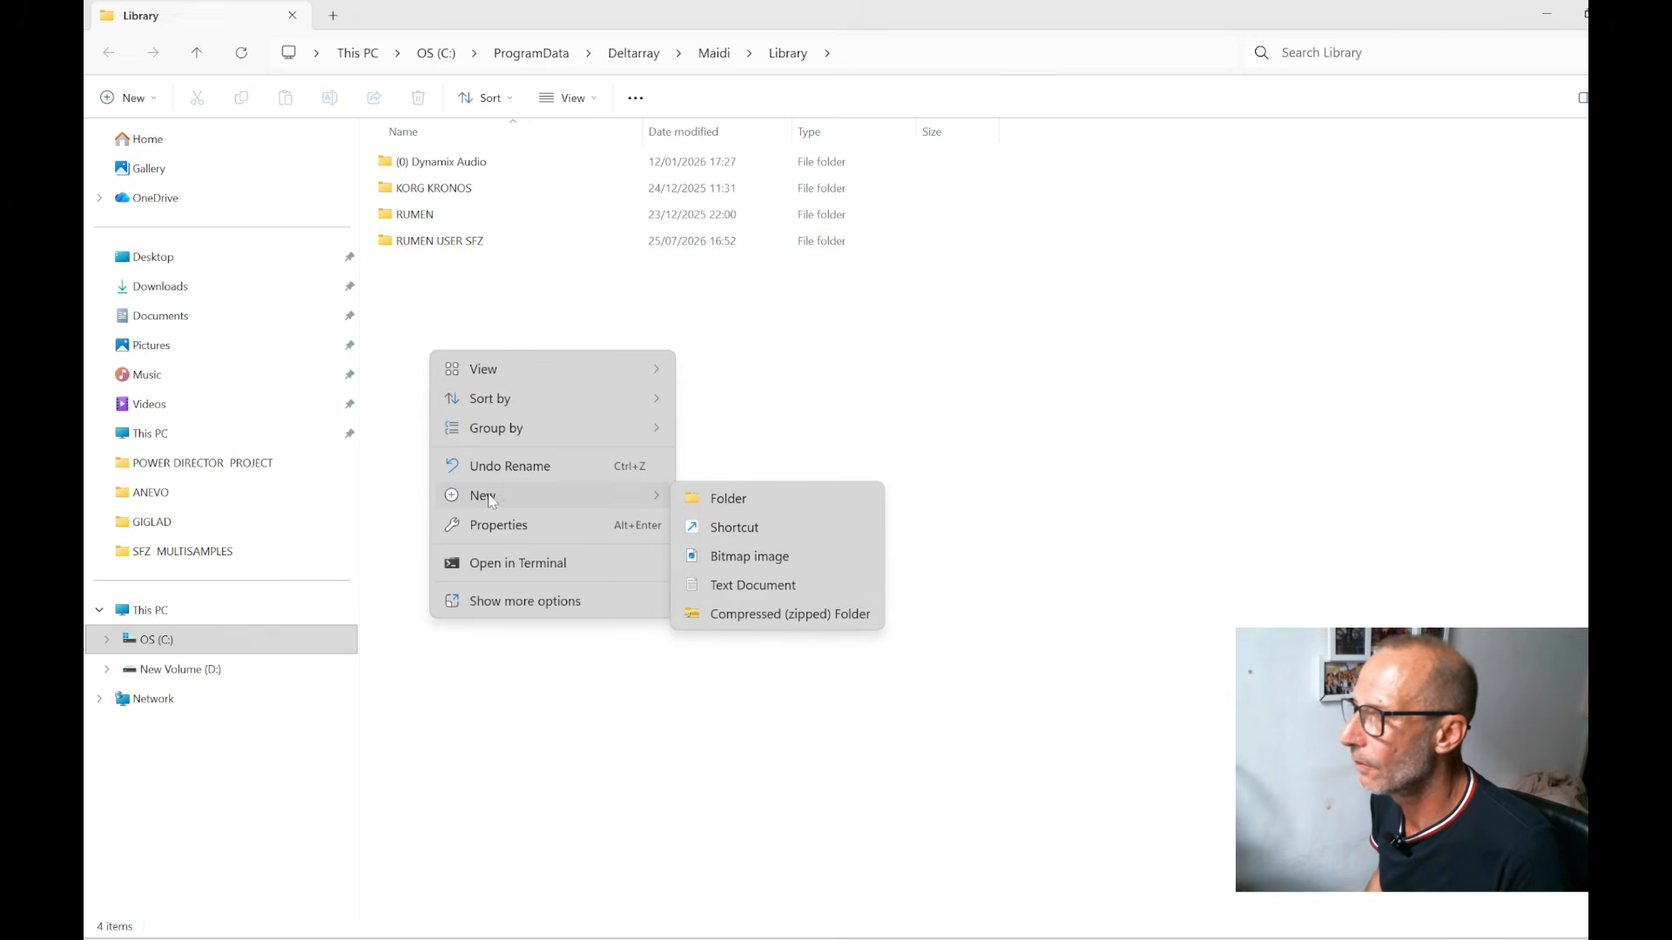
left_click(758, 505)
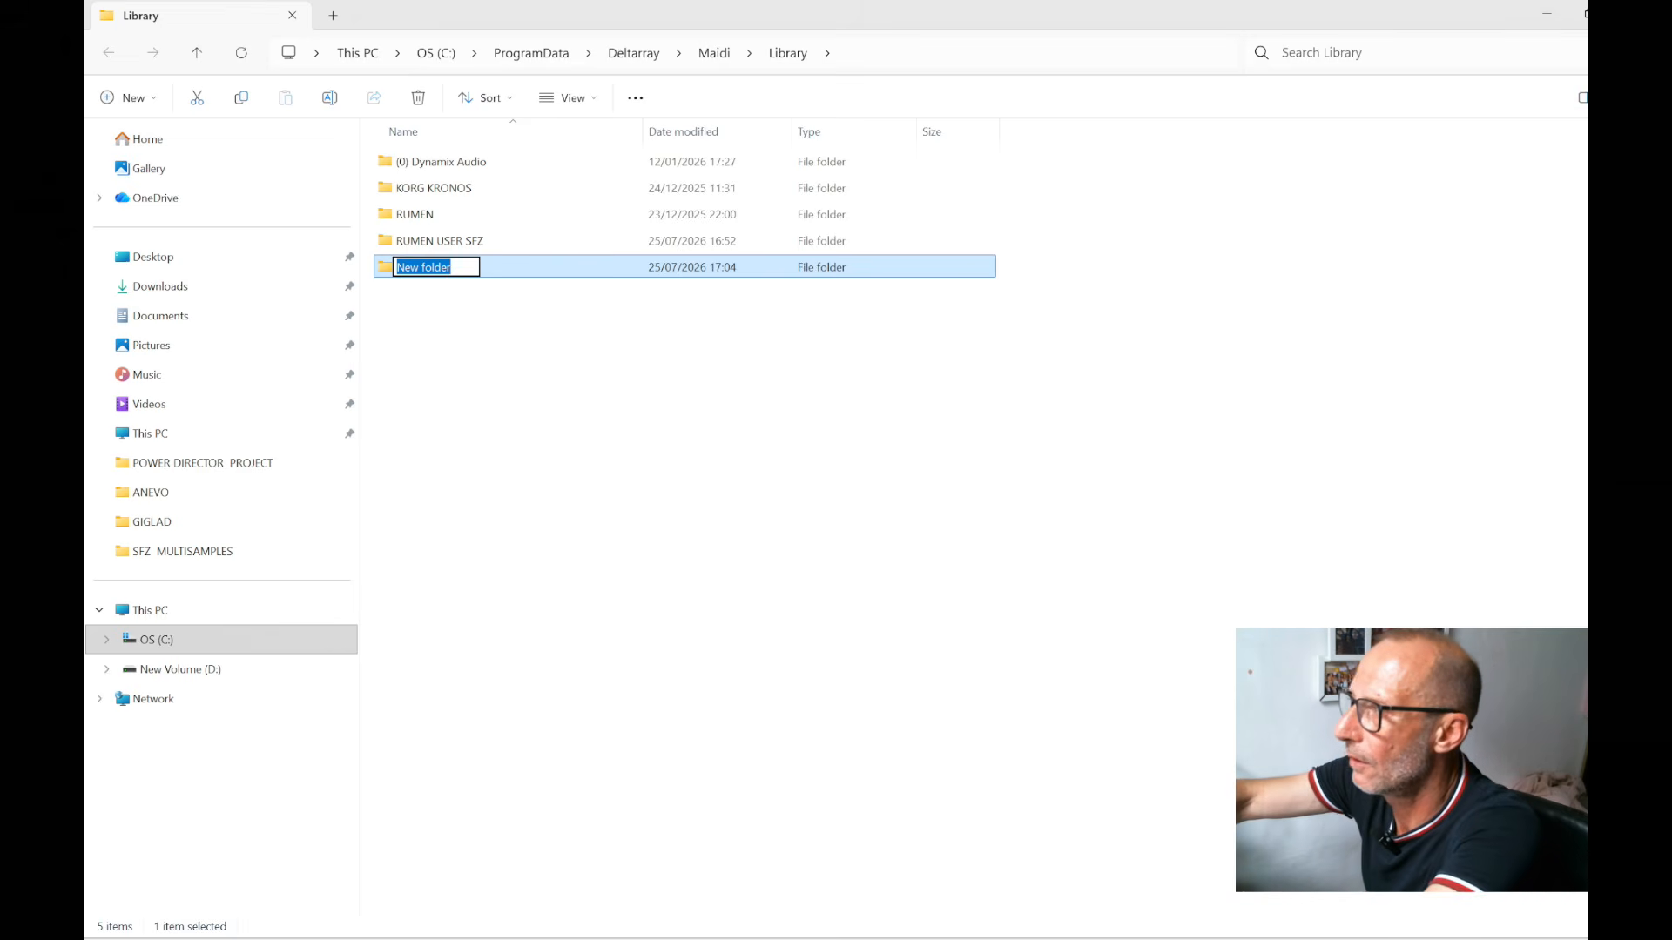
type("CH")
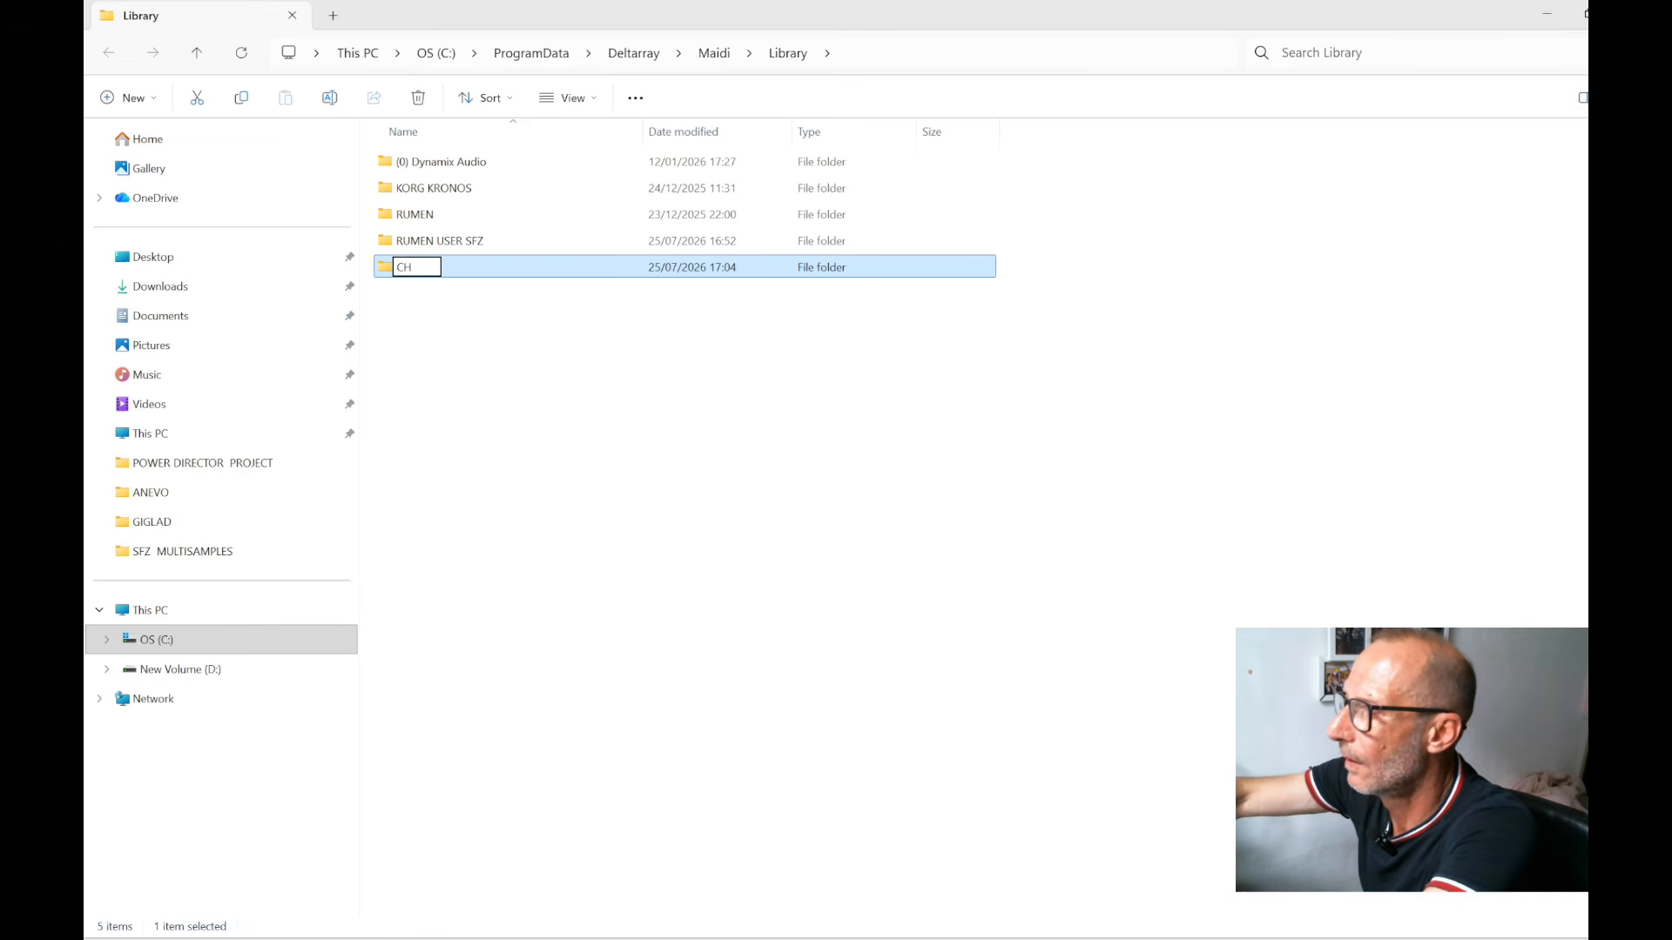
type("OIR")
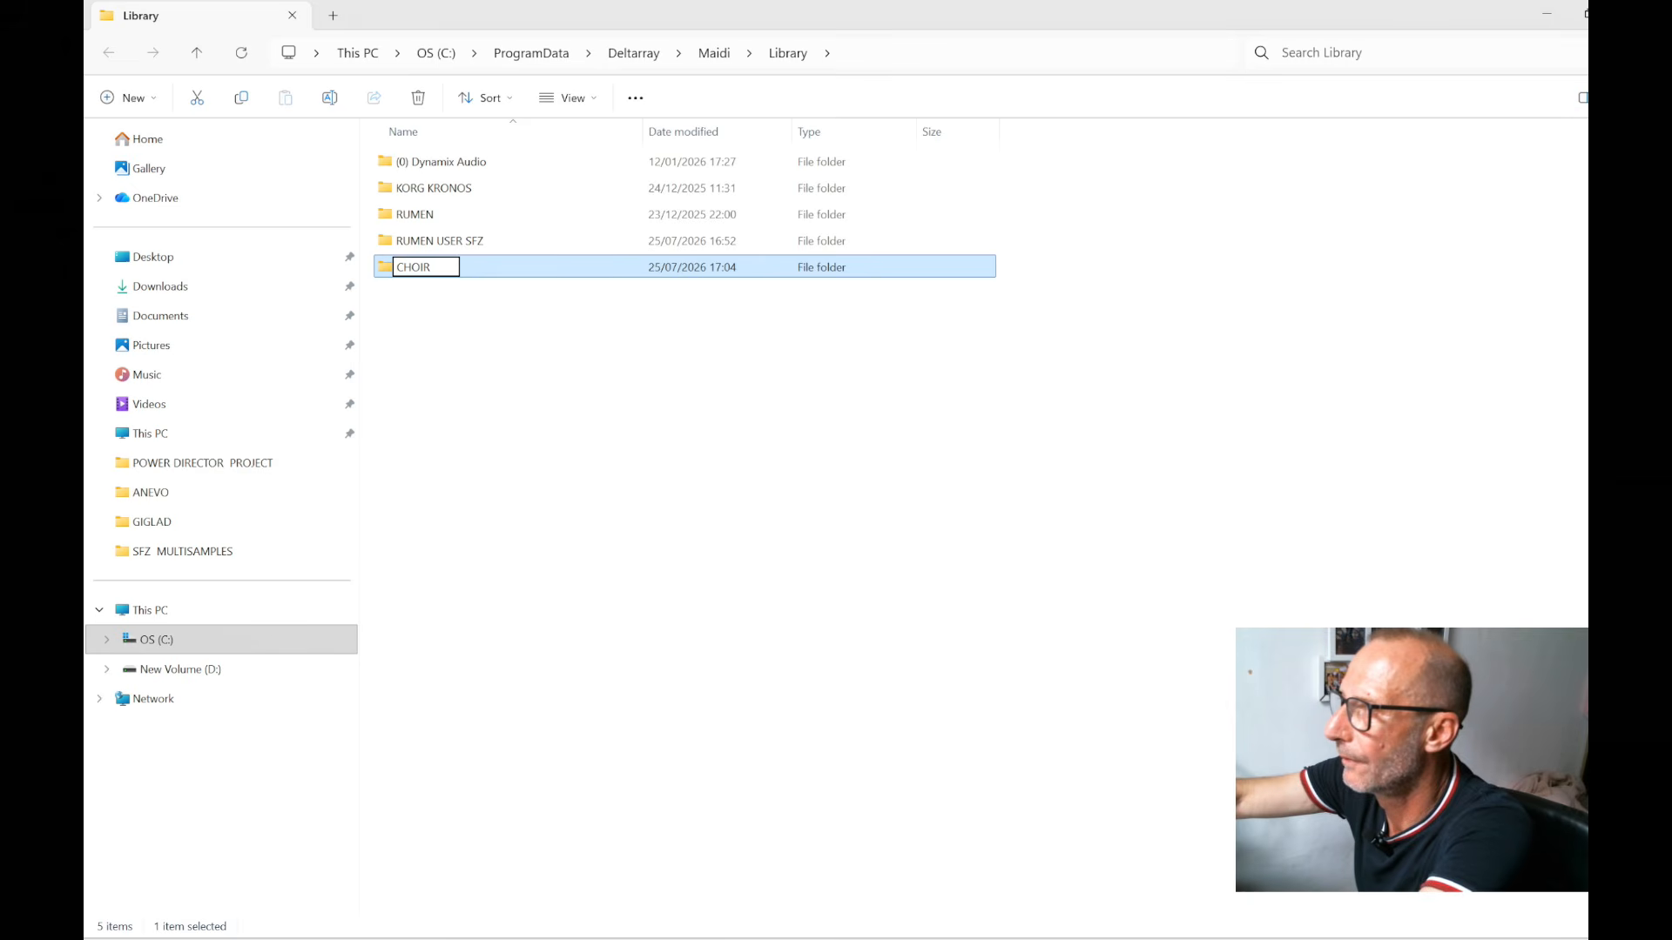
type(" SFZ")
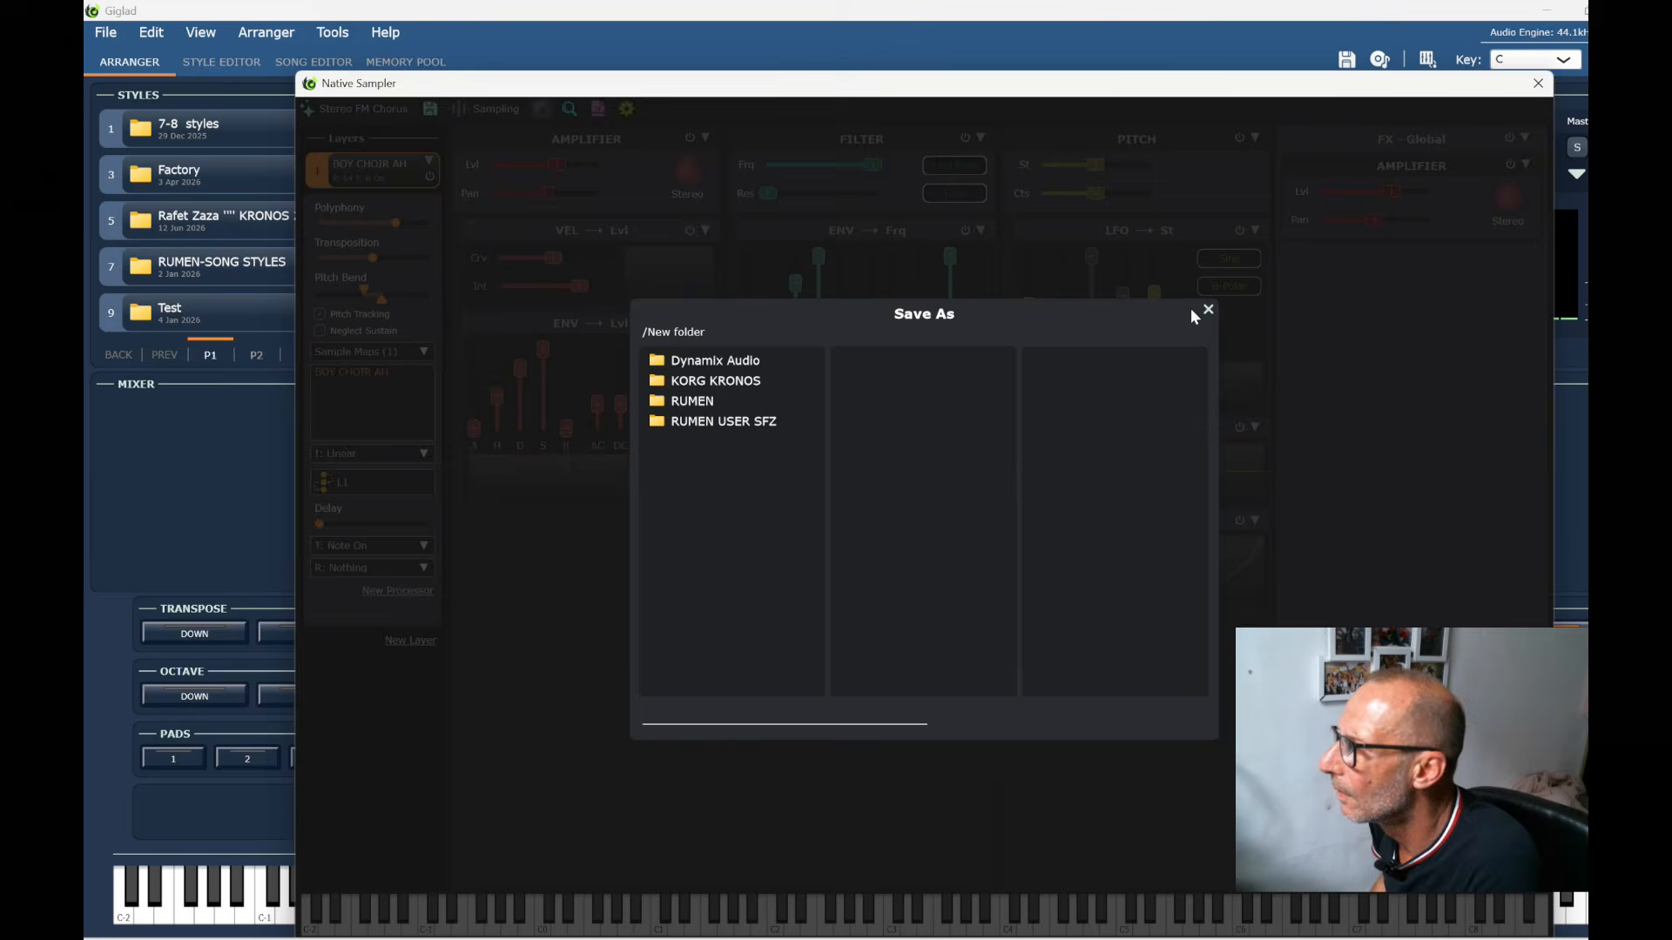
Cancel the pending save, close the Native Sampler, minimize File Explorer and launch Giglad again from the desktop
left_click(1207, 309)
left_click(1538, 84)
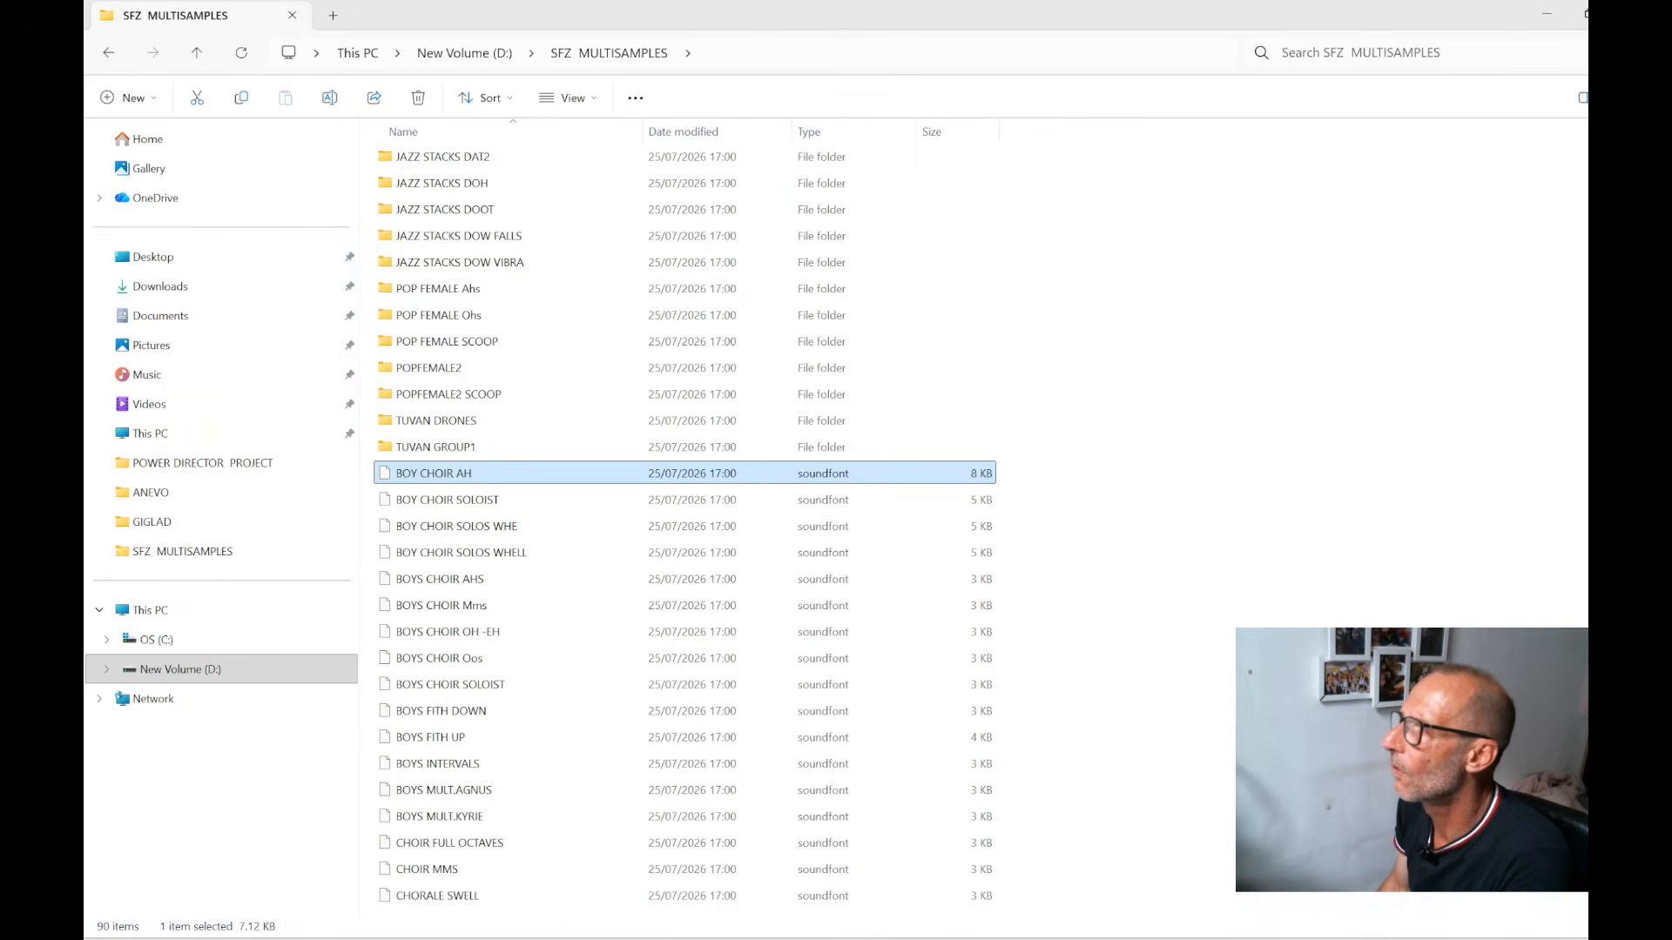
left_click(1546, 14)
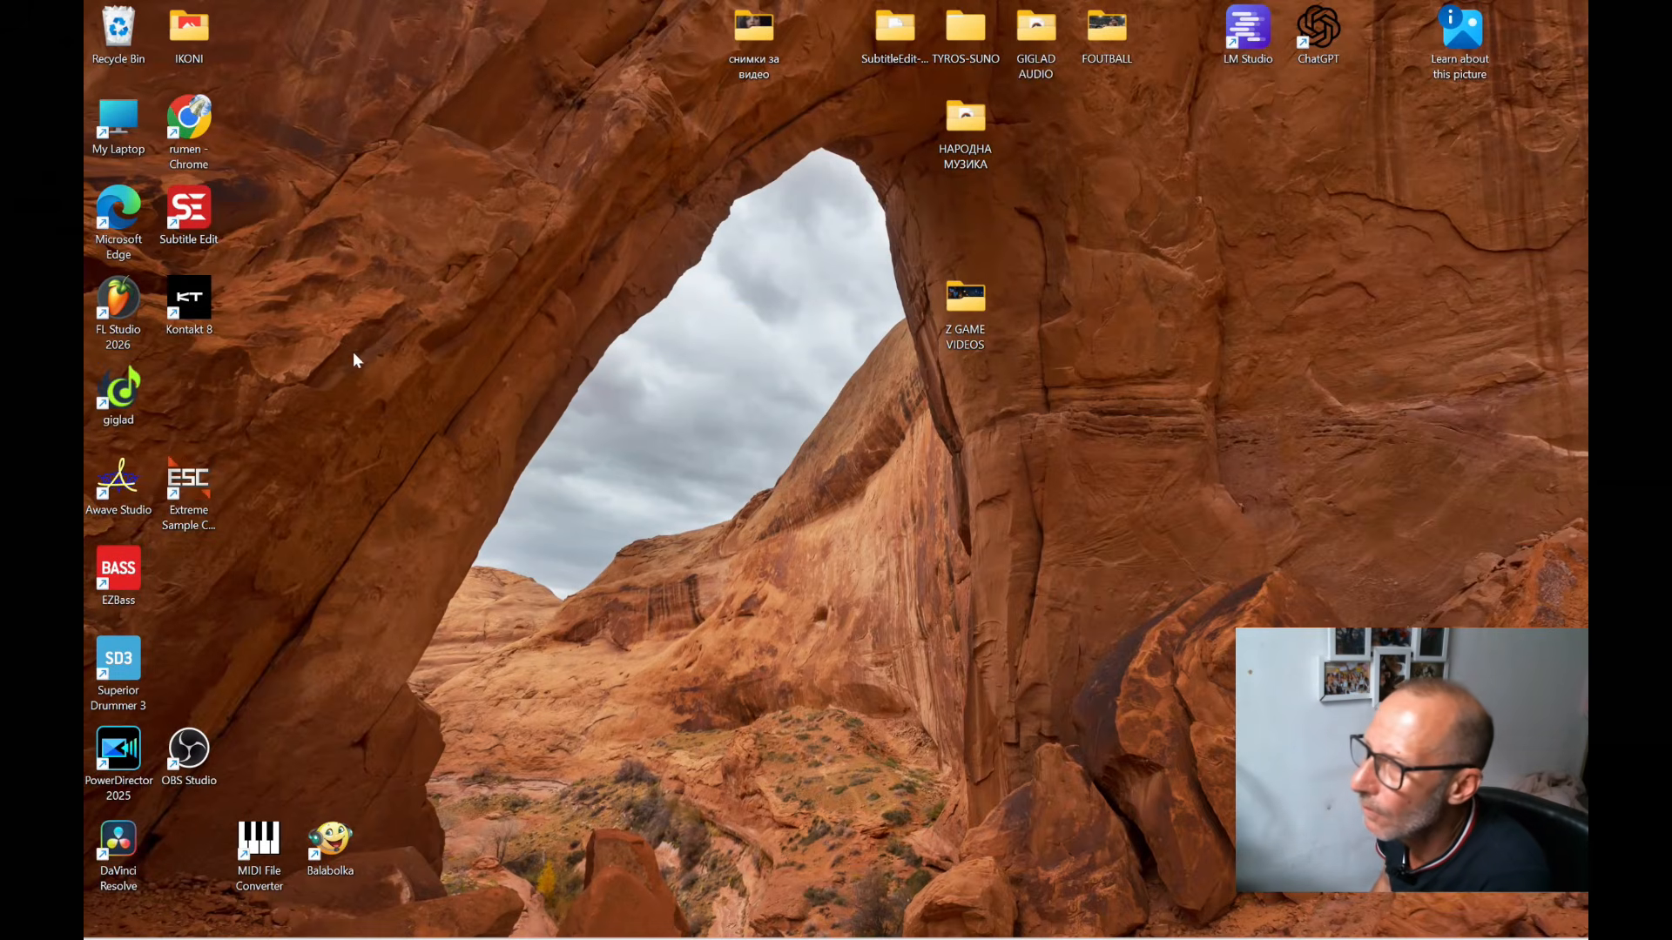
double_click(119, 390)
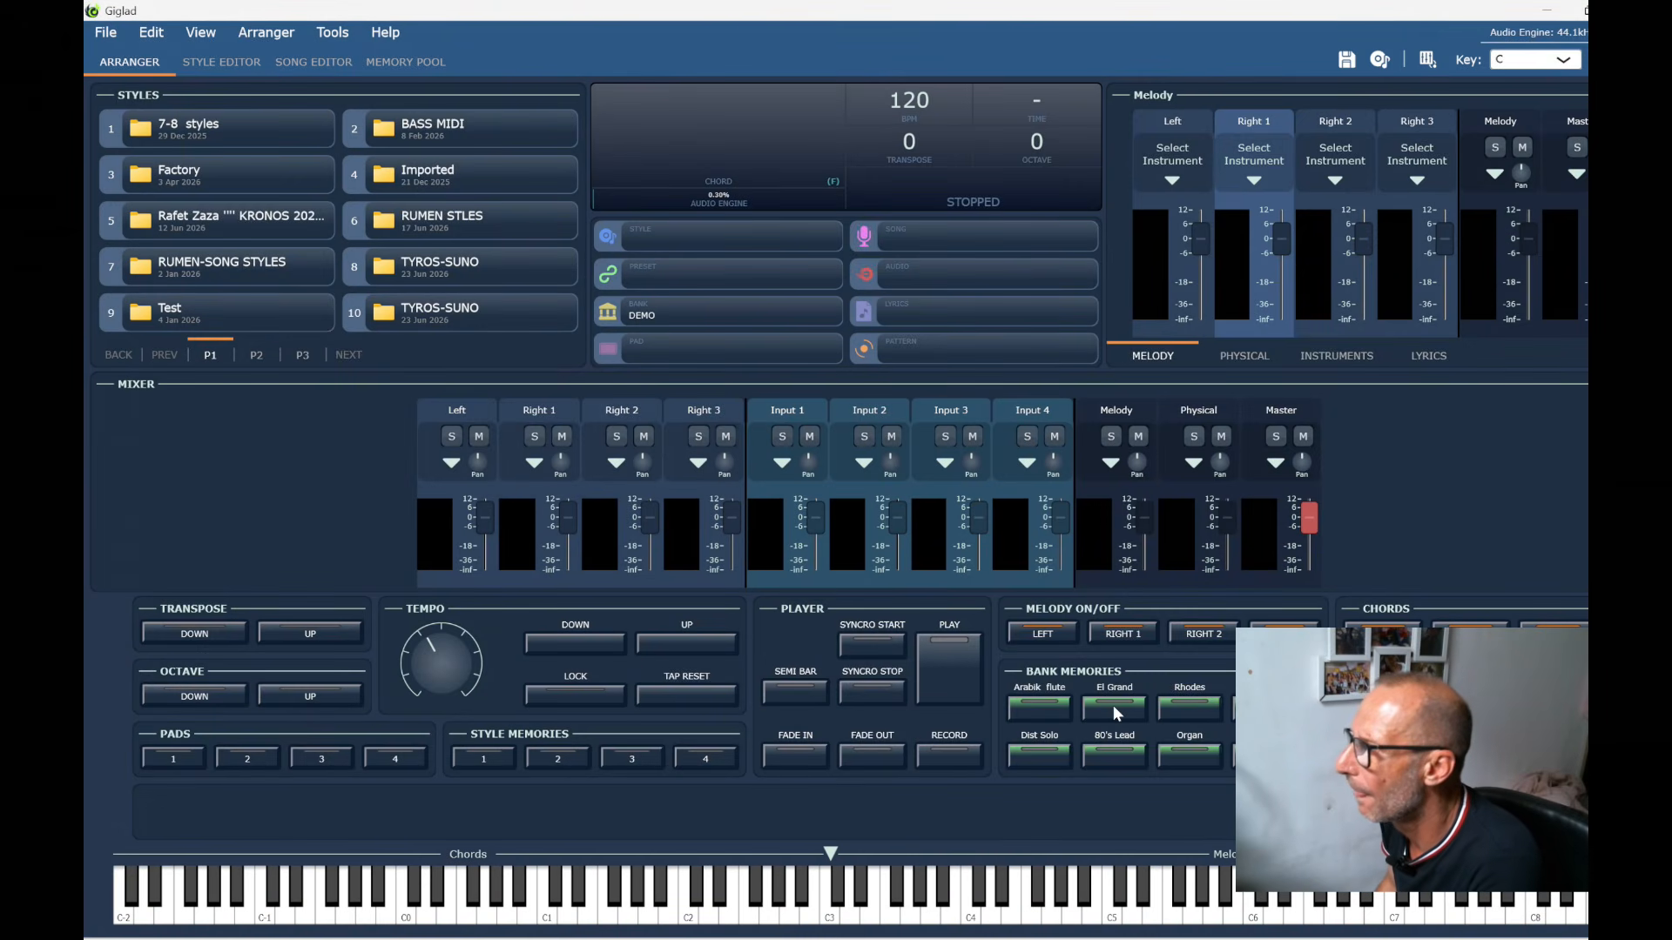
Load the Rhodes bank memory and open the Right 1 instrument in the Native Sampler
left_click(1209, 708)
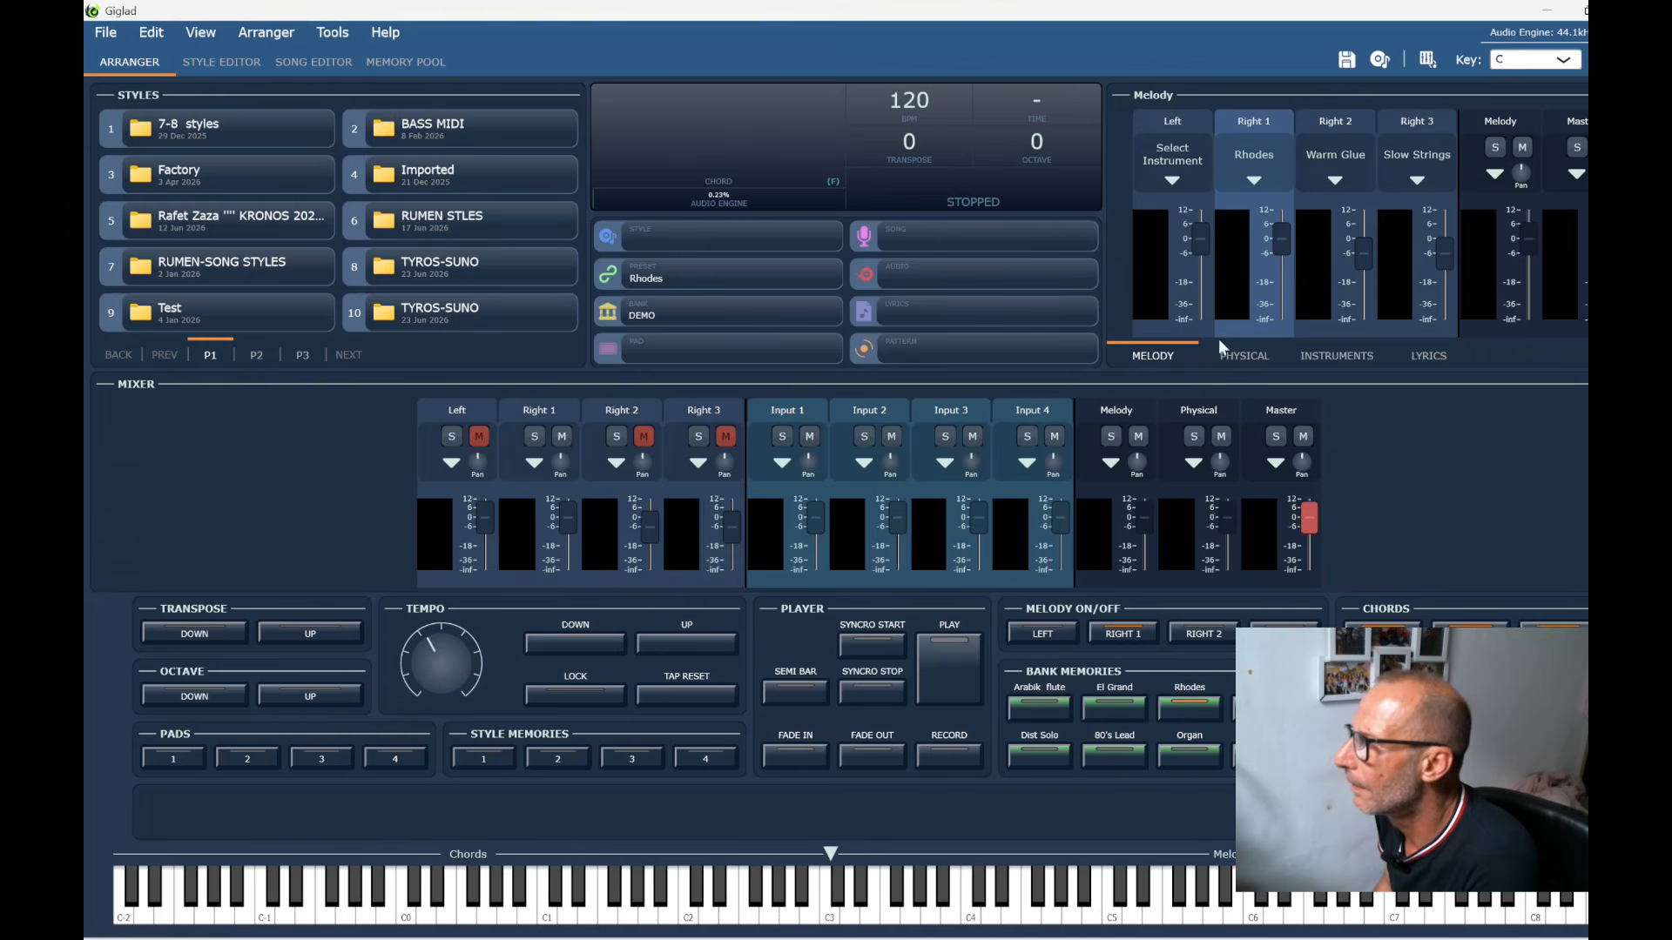
left_click(1254, 179)
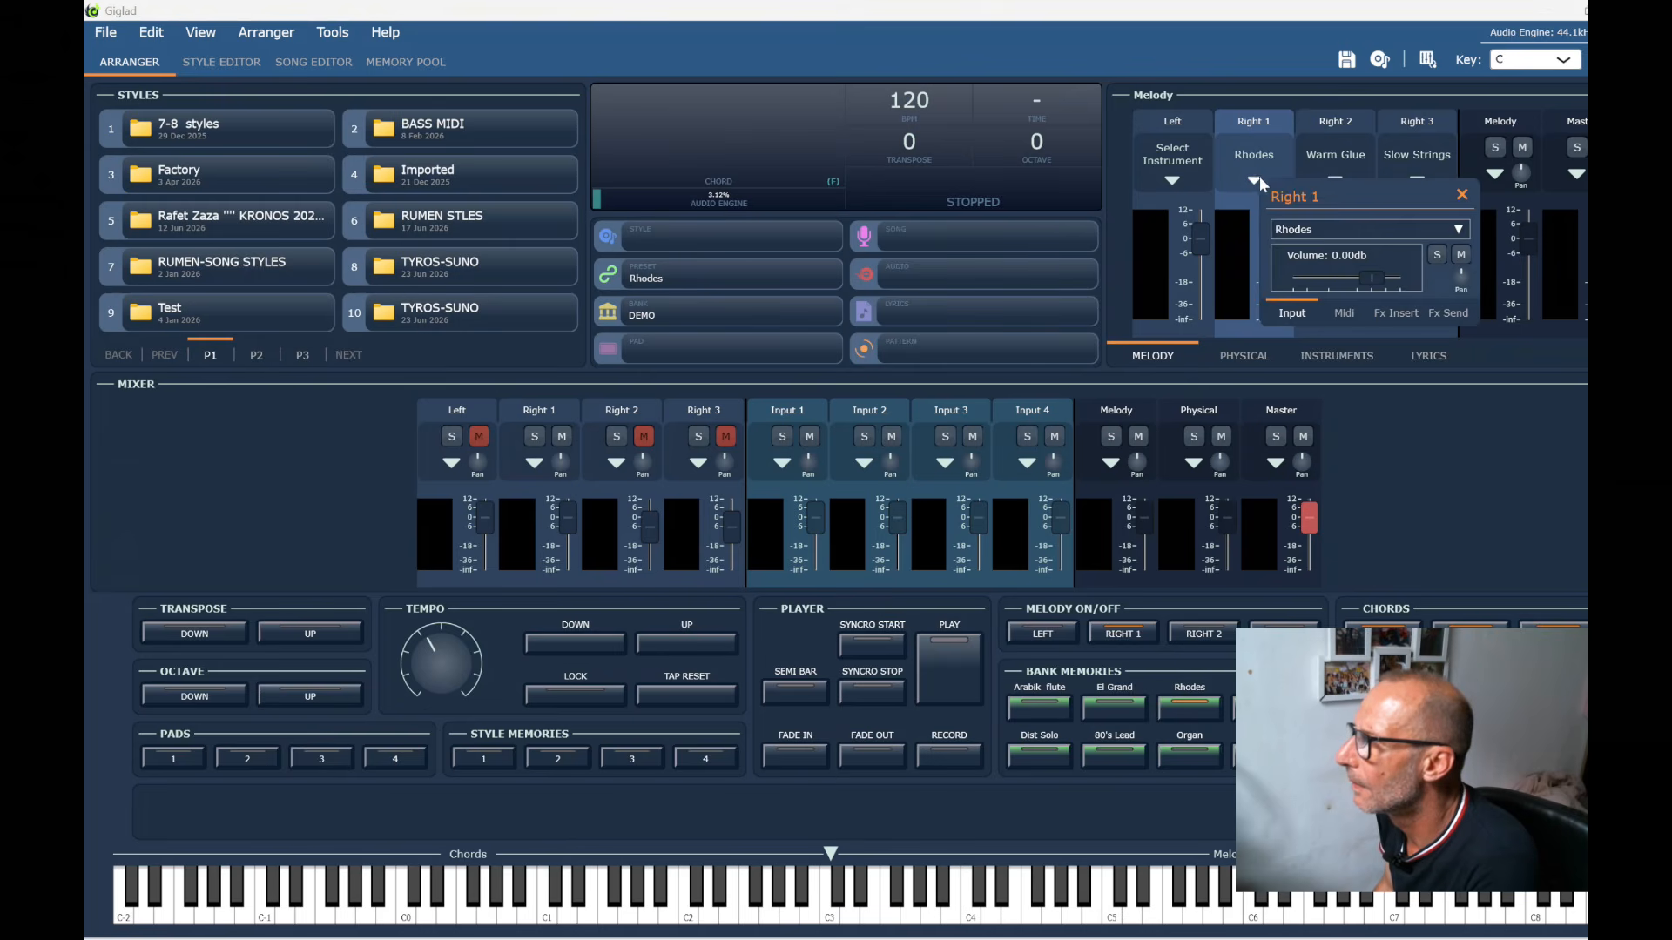
left_click(1324, 232)
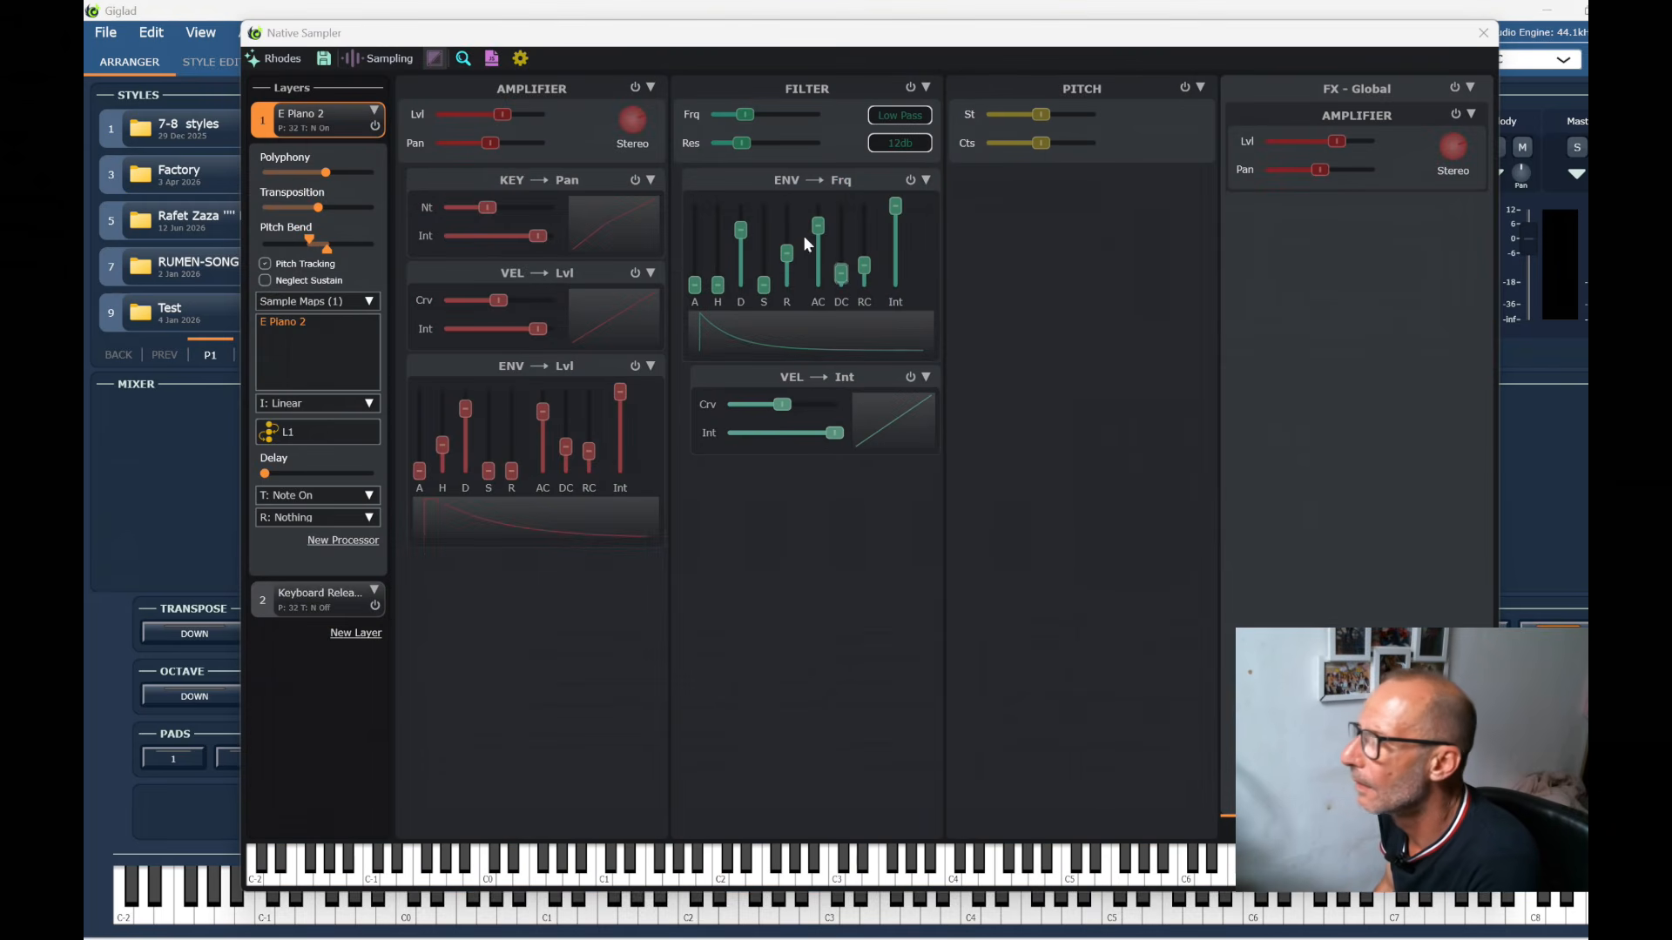
Delete both existing layers of the Rhodes instrument and add a new empty layer
left_click(373, 111)
left_click(405, 123)
left_click(373, 111)
left_click(390, 121)
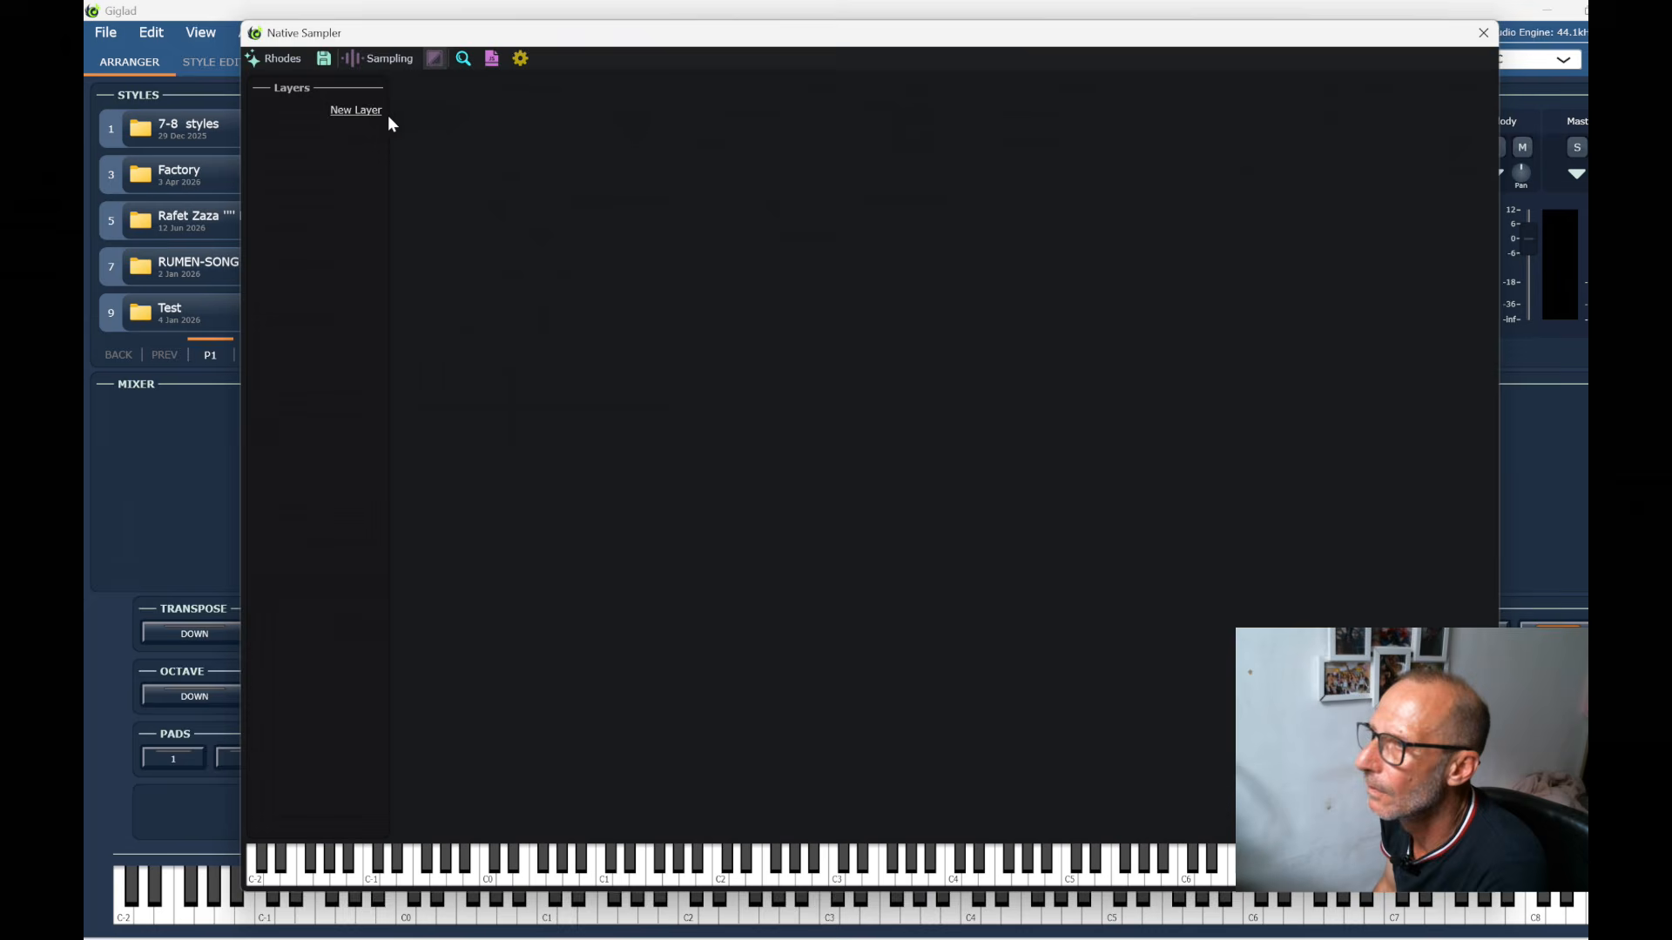
left_click(357, 111)
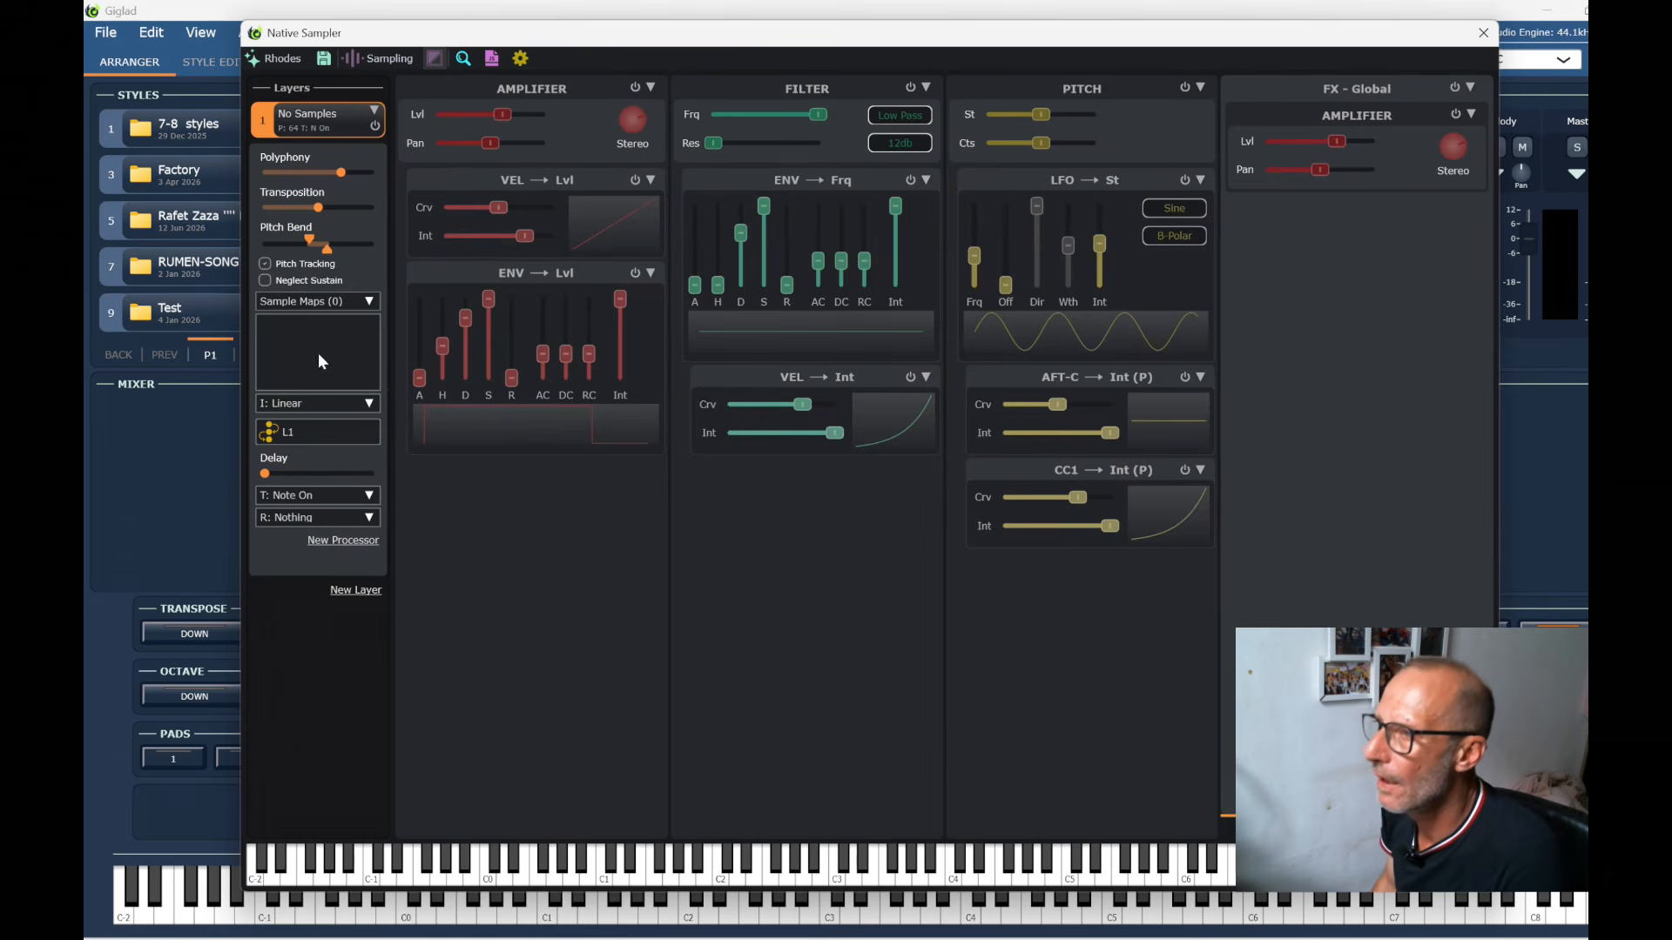
Import the BOY CHOIR AH SFZ file from SFZ MULTISAMPLES as the new layer's sample map
left_click(295, 403)
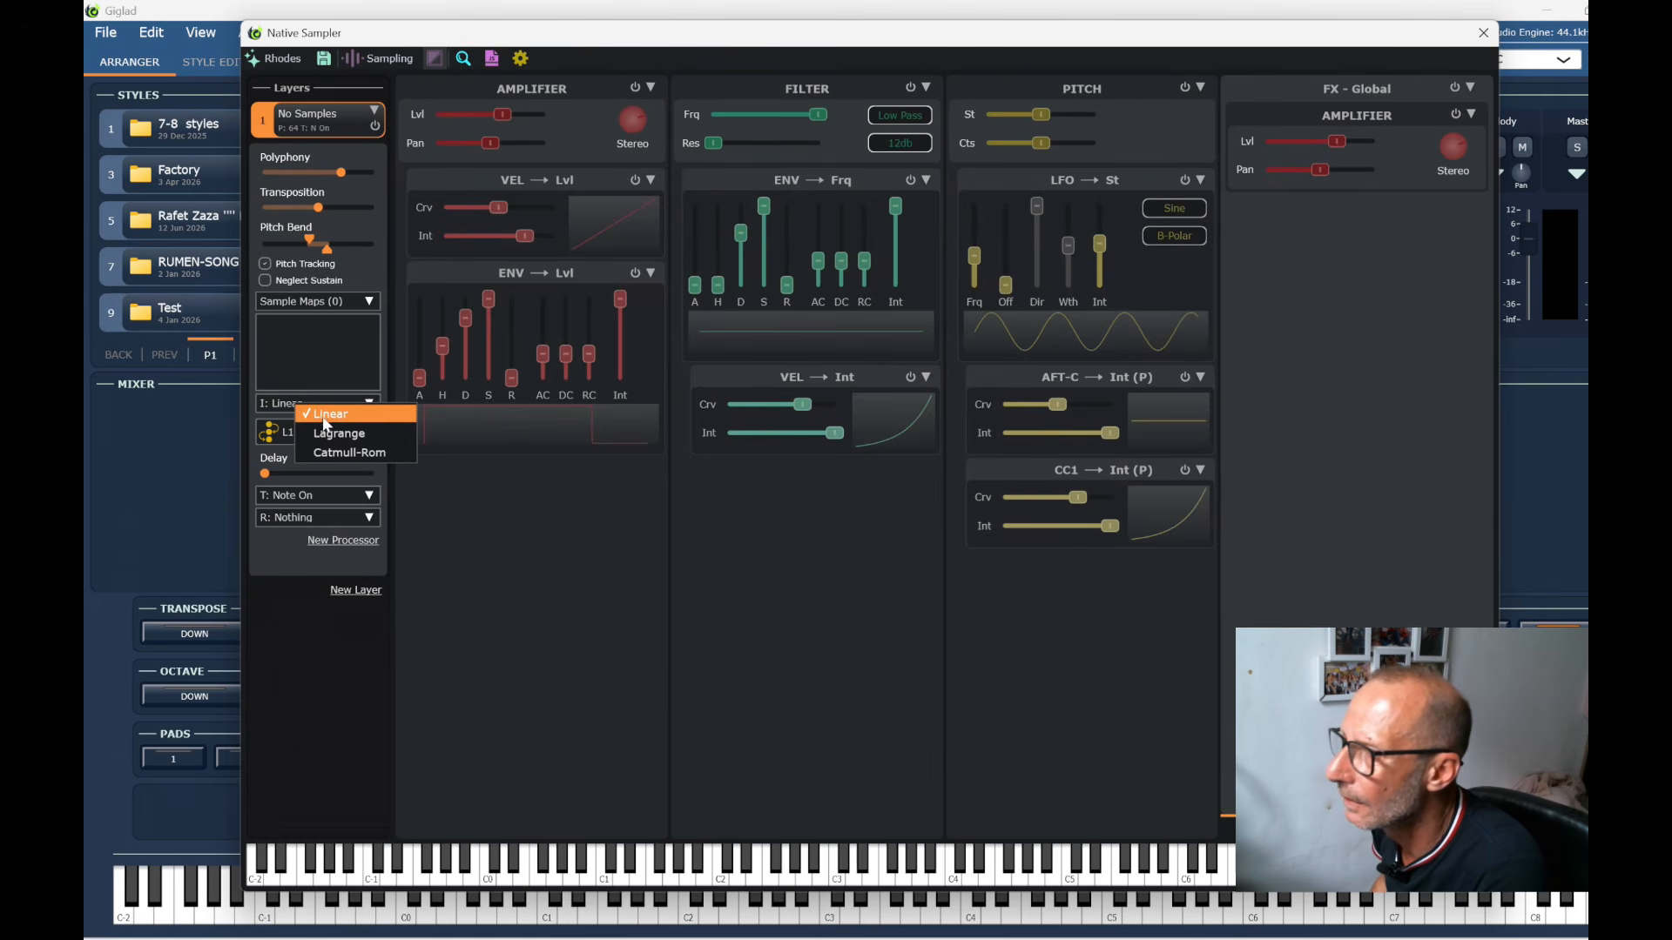
left_click(271, 350)
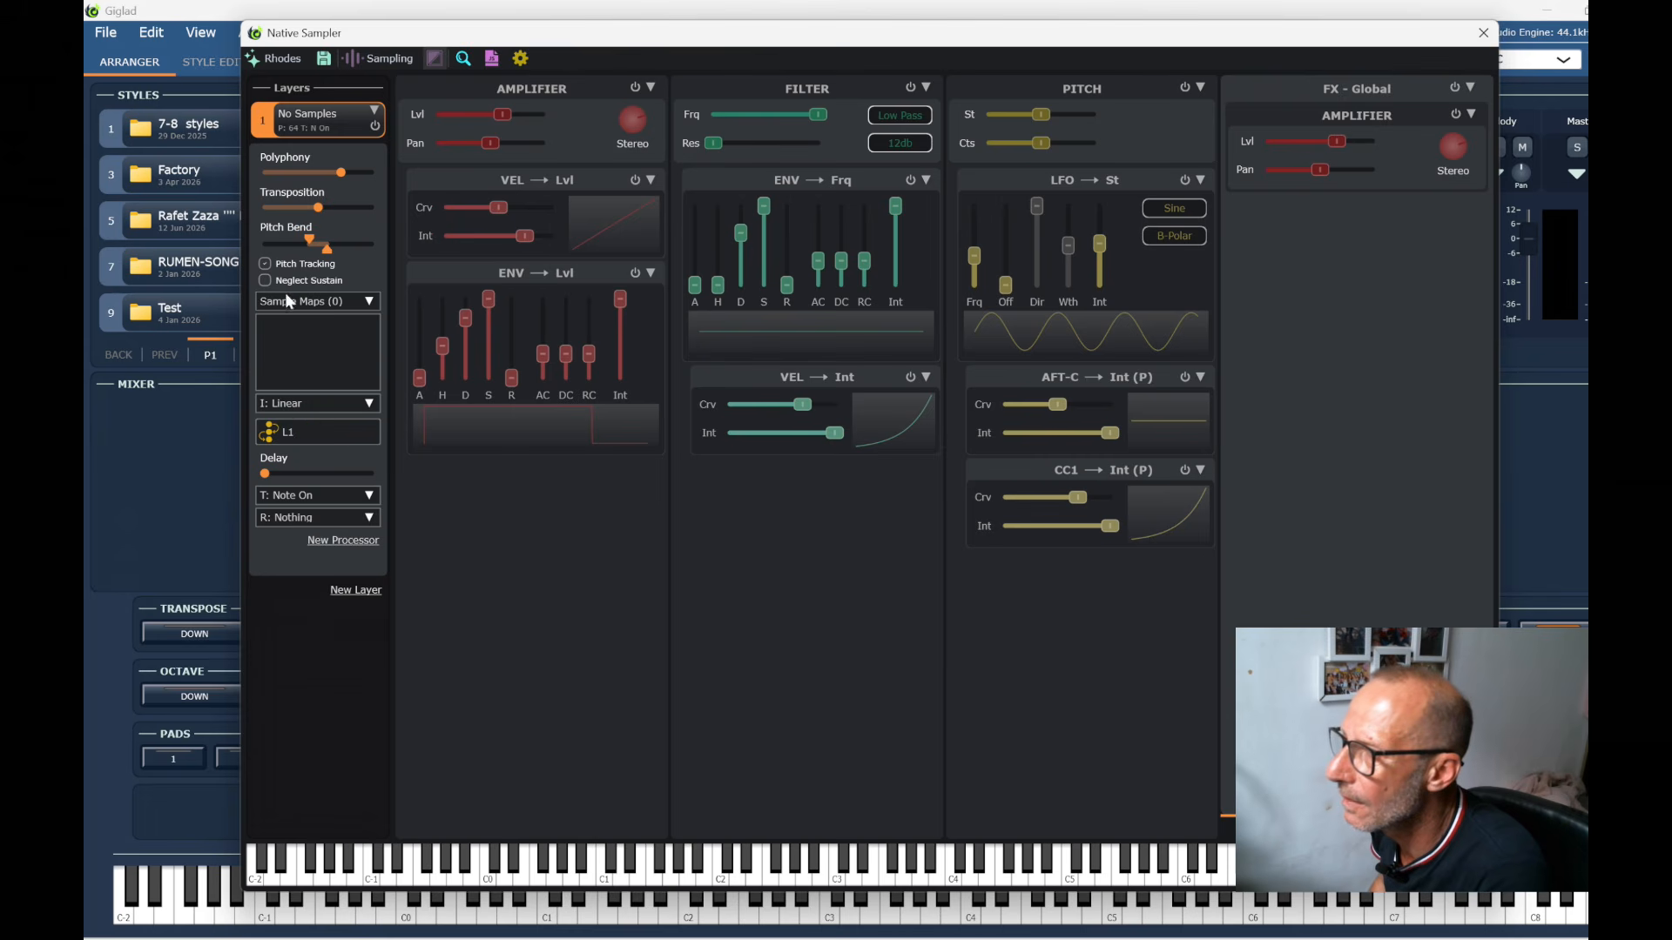
left_click(296, 301)
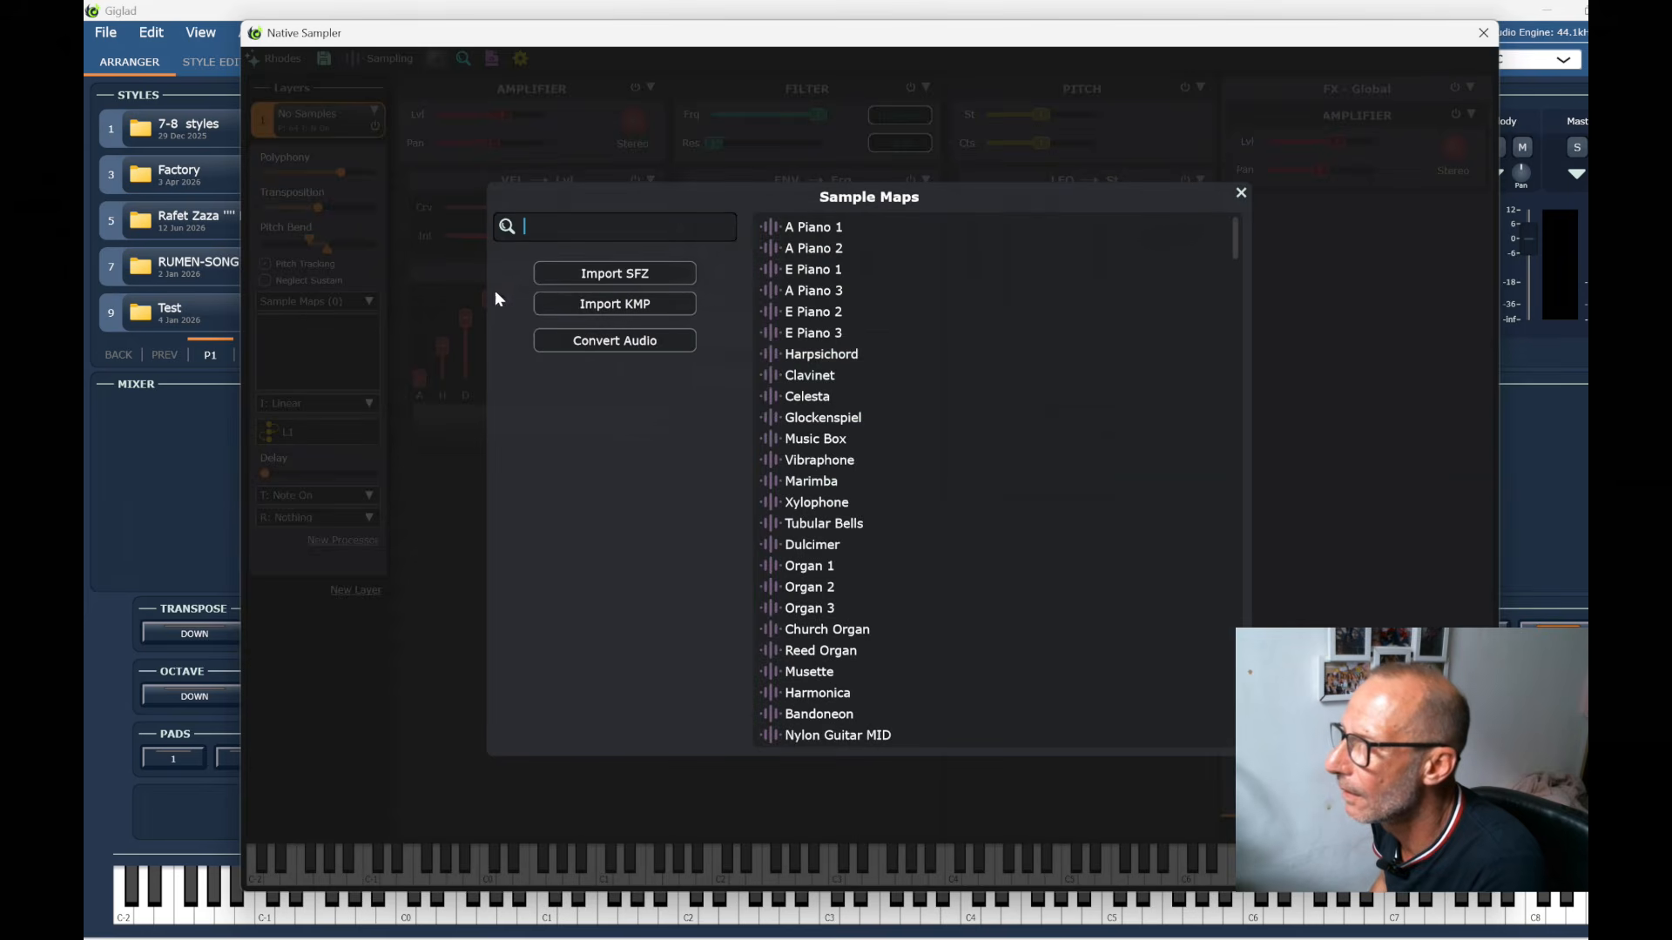
left_click(642, 272)
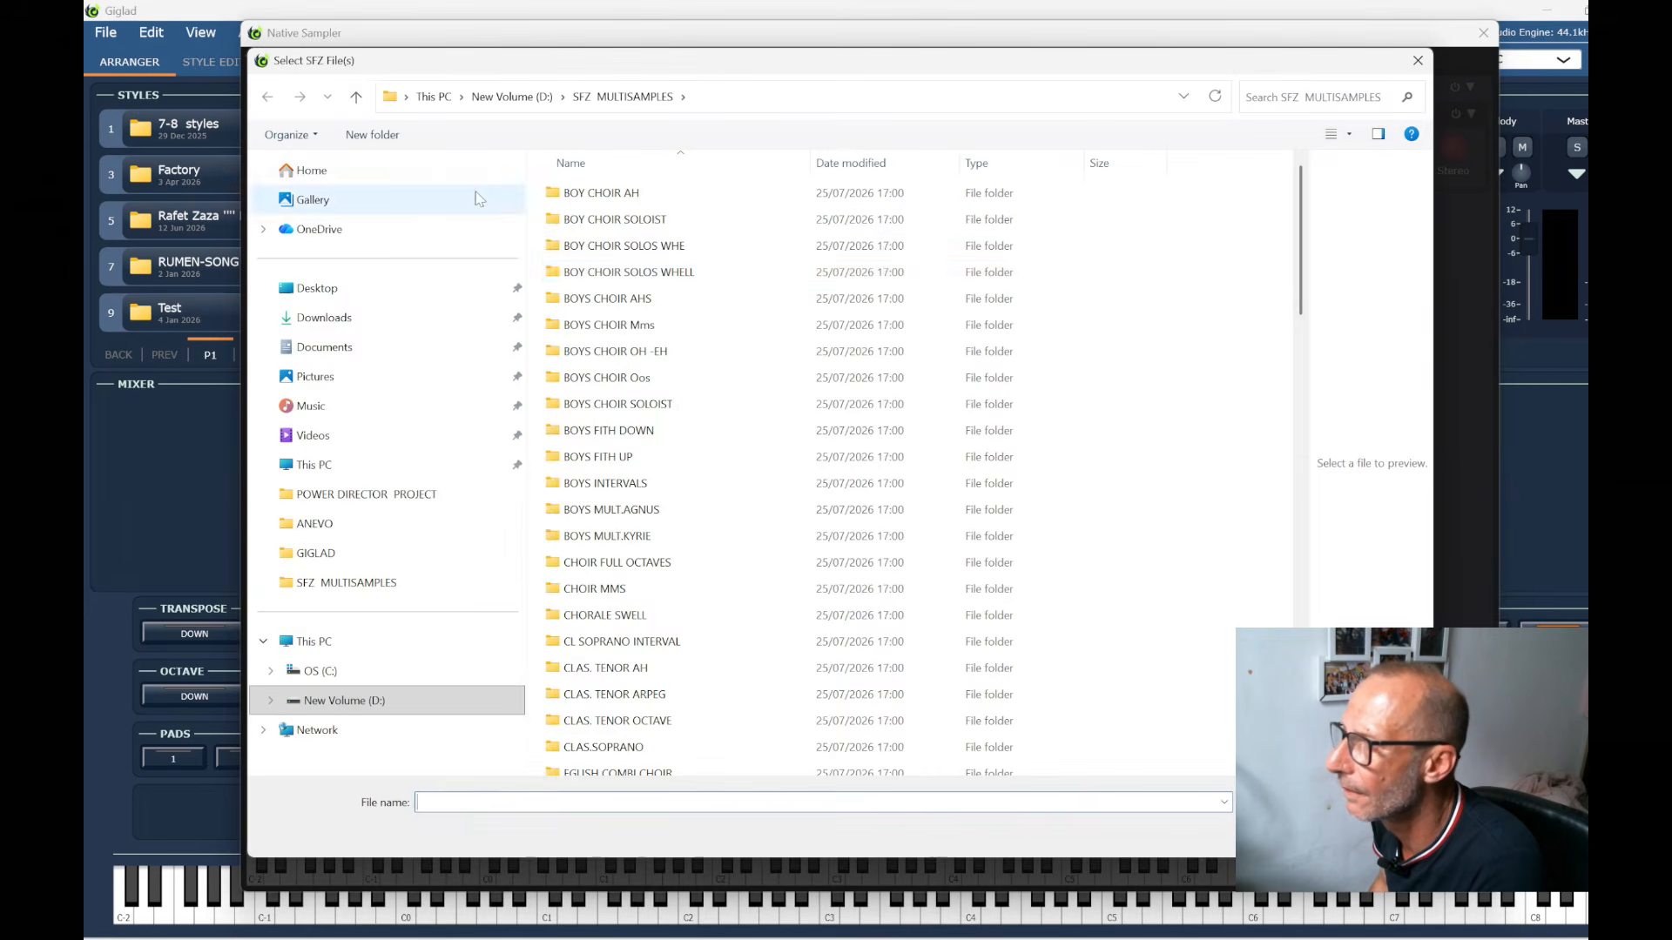
scroll(705, 386, "down", 14)
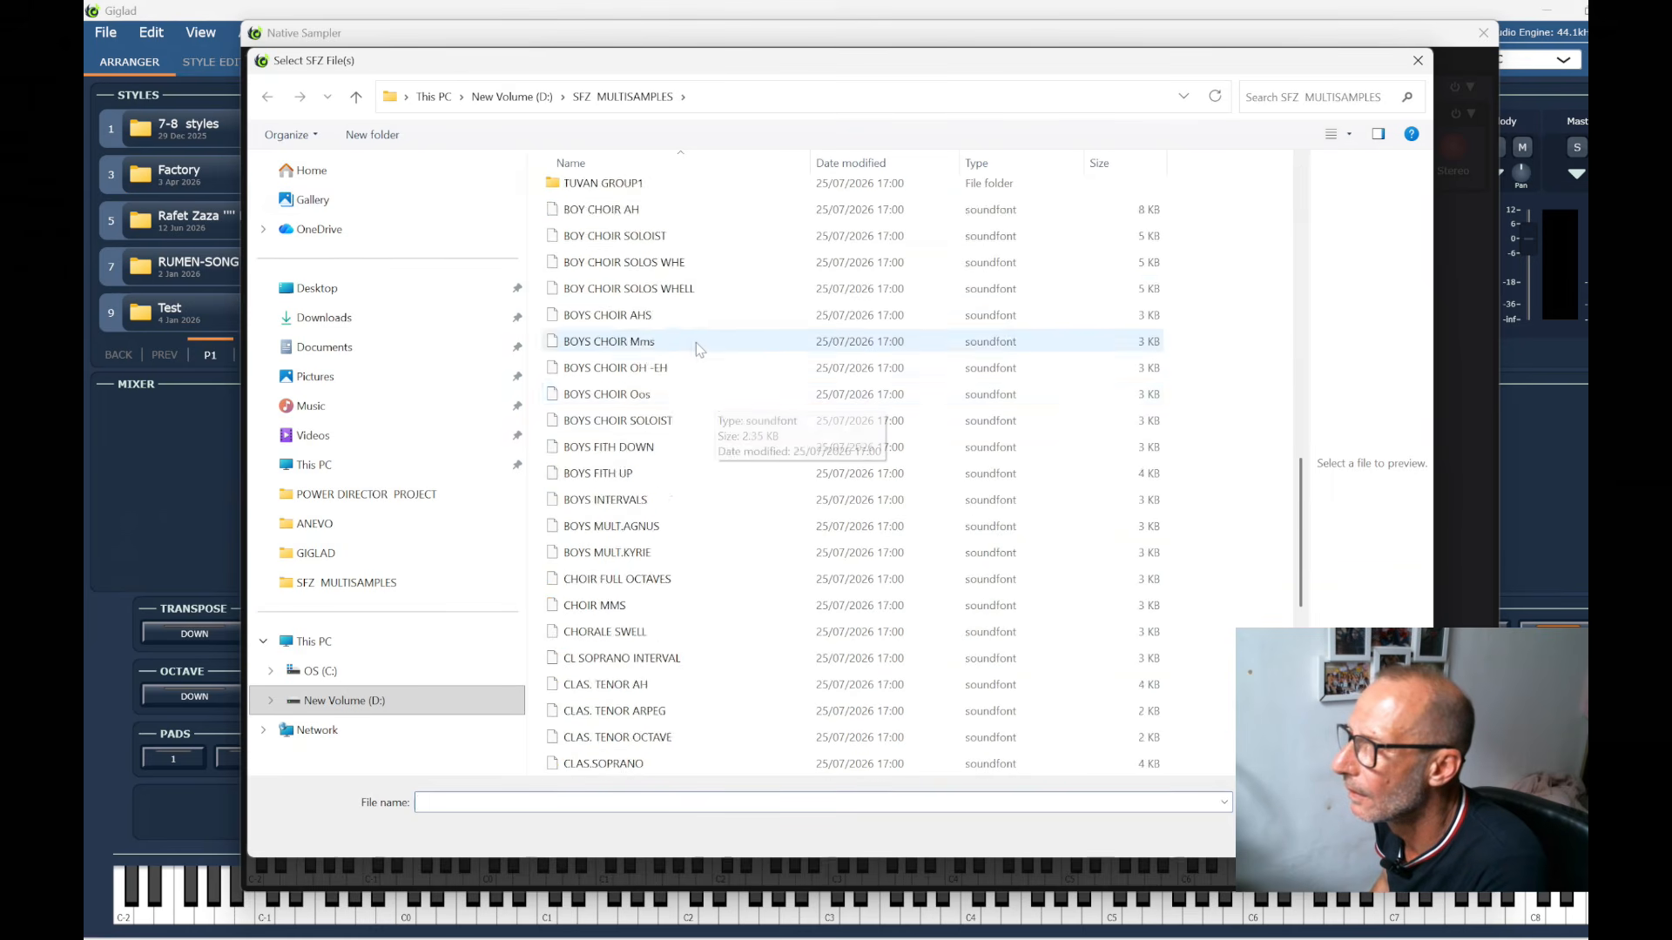
left_click(622, 270)
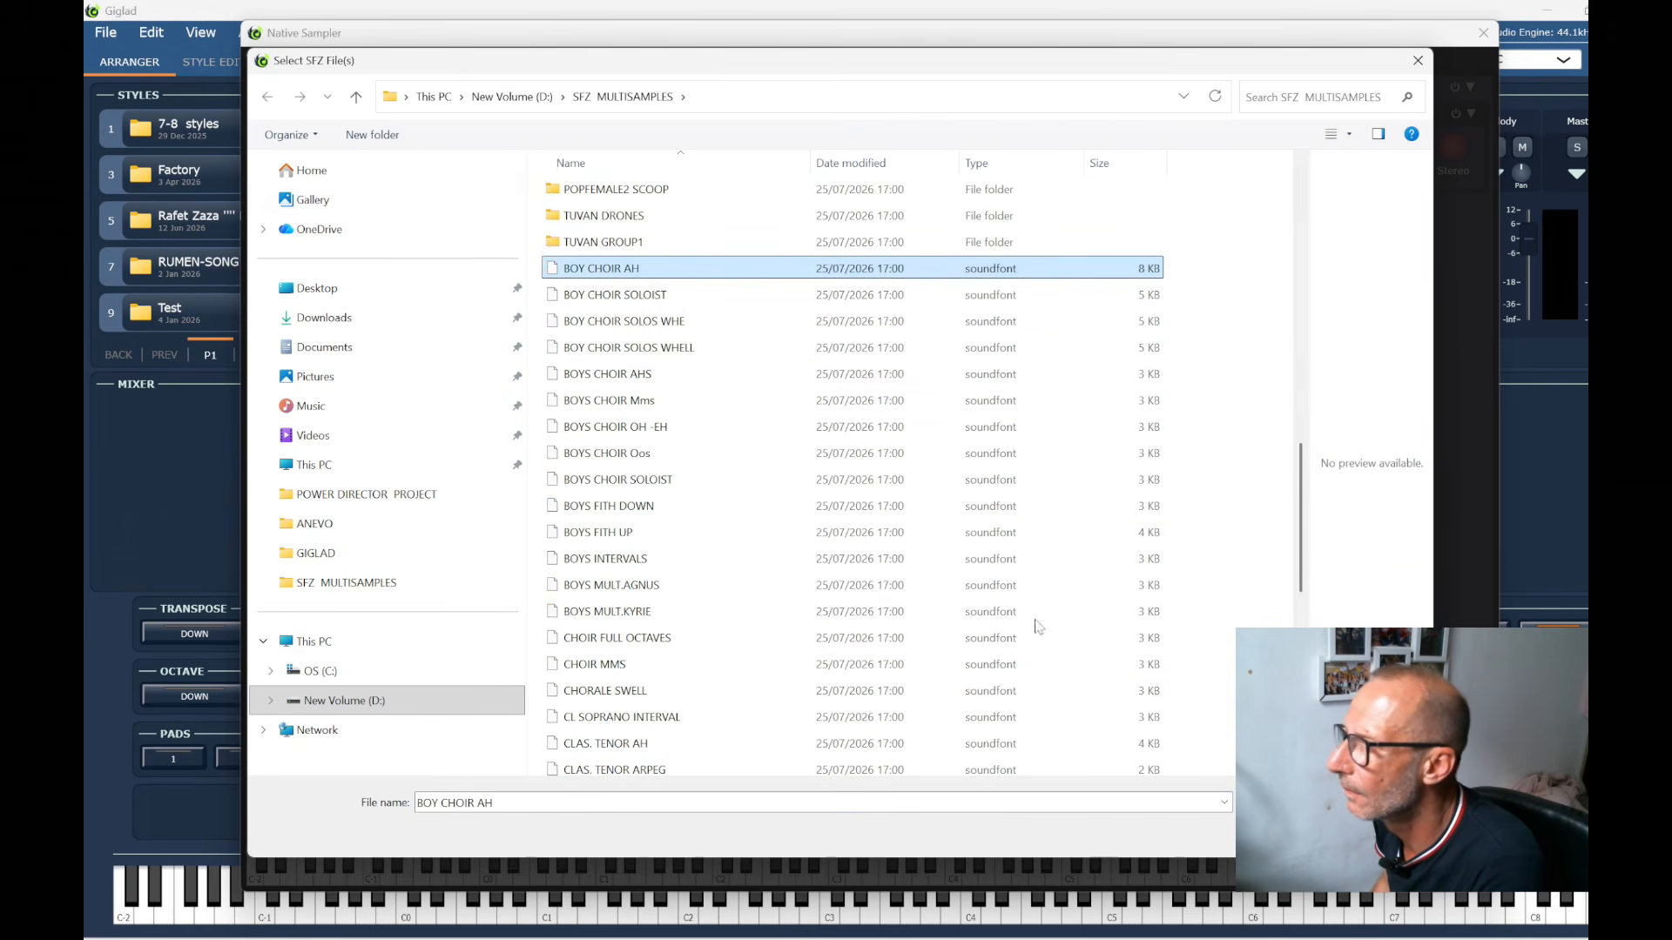
left_click(1290, 835)
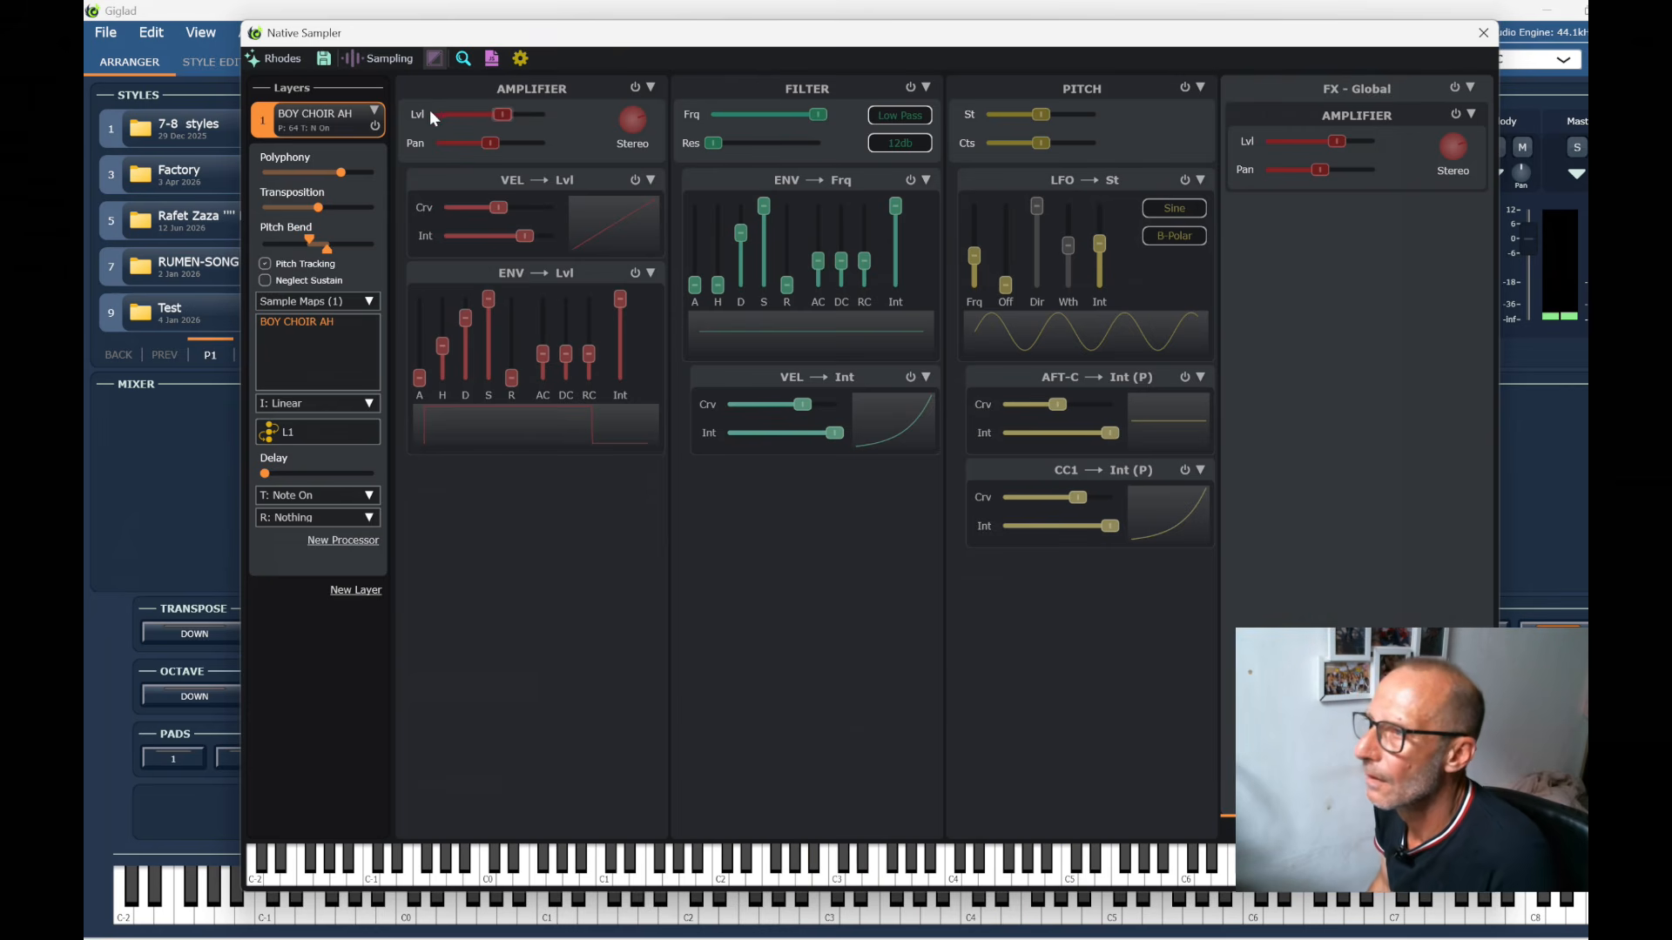
left_click(326, 61)
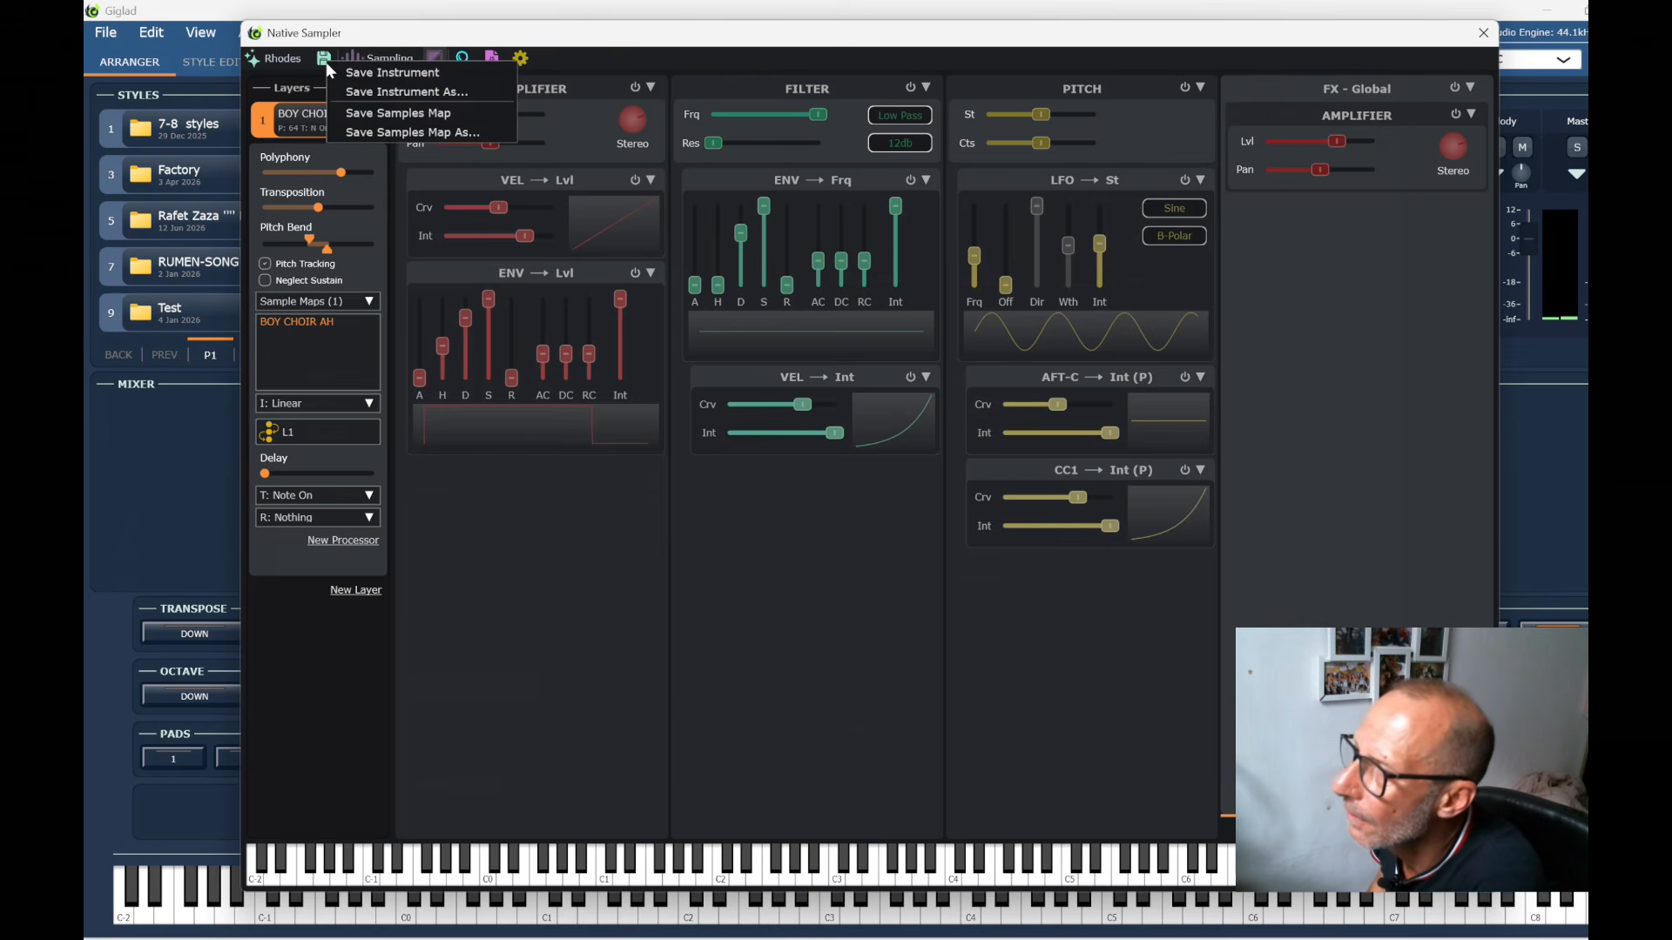
left_click(405, 91)
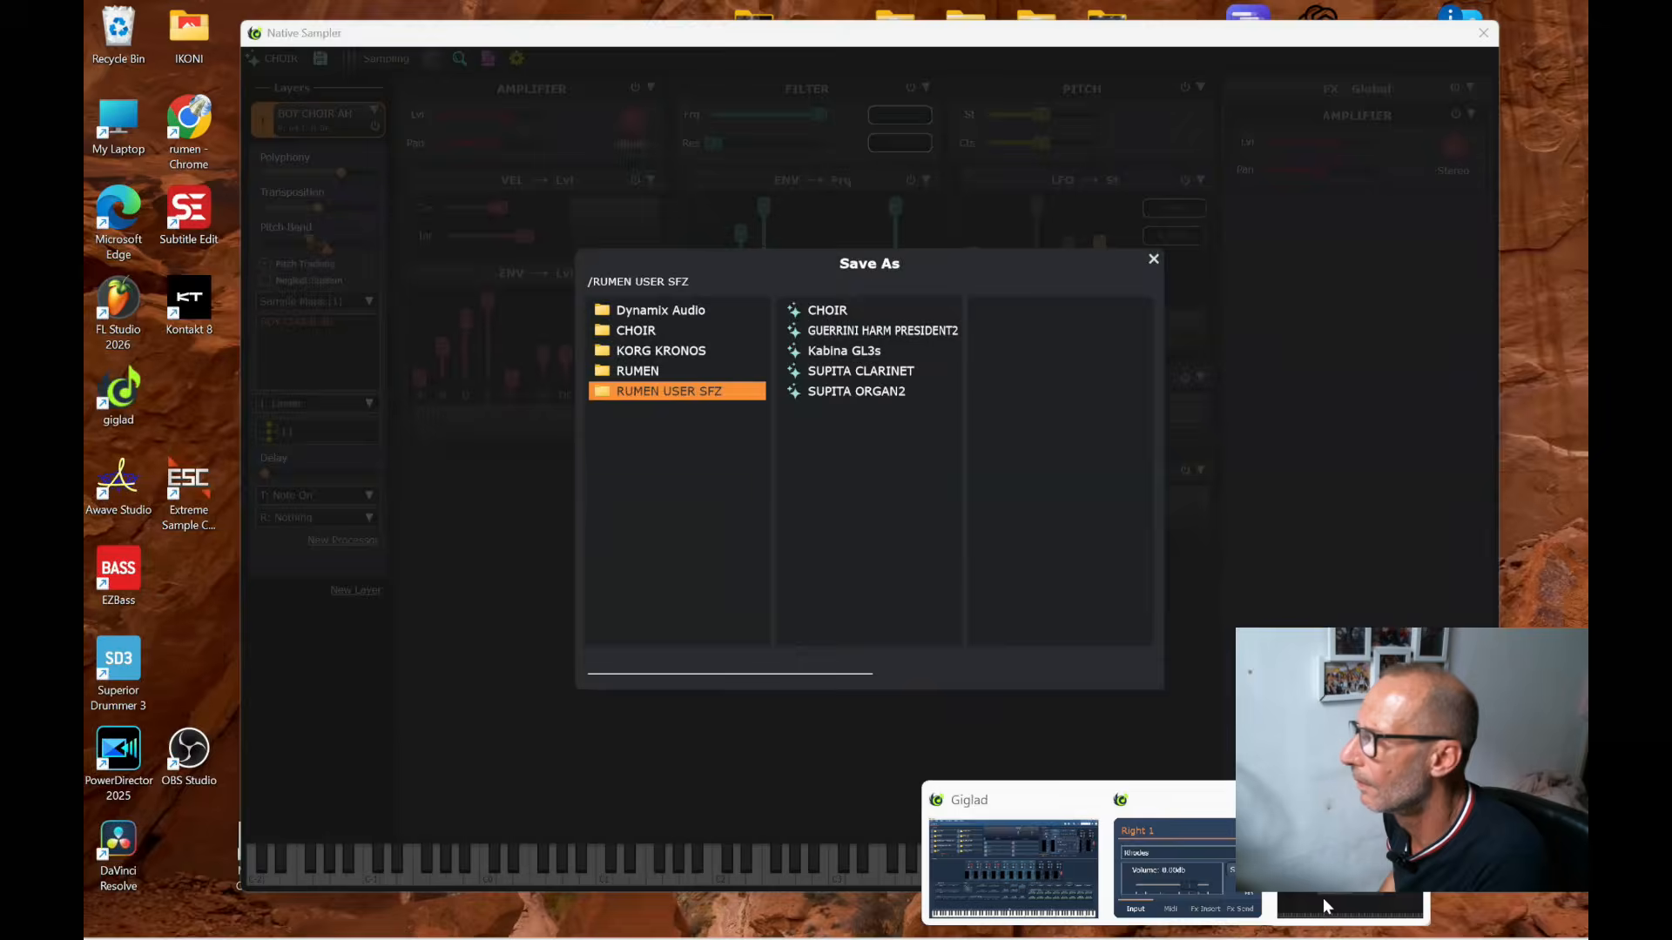
left_click(1324, 897)
left_click(1154, 259)
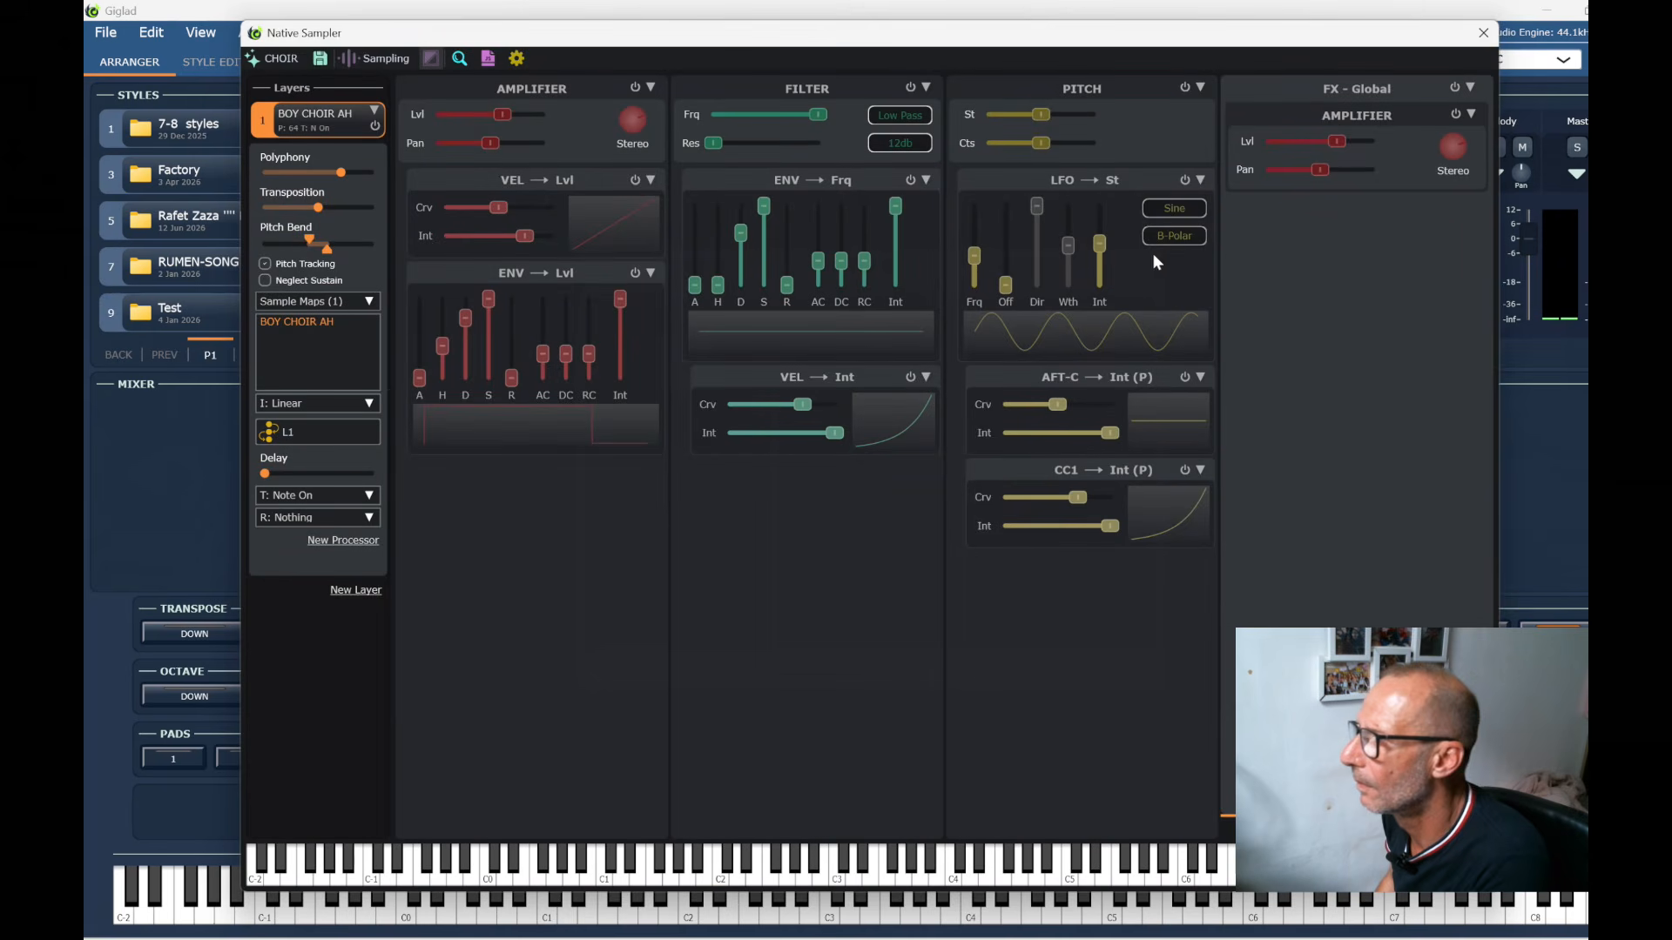
Save the instrument as BOY CHOIR AH in the CHOIR library folder
left_click(319, 59)
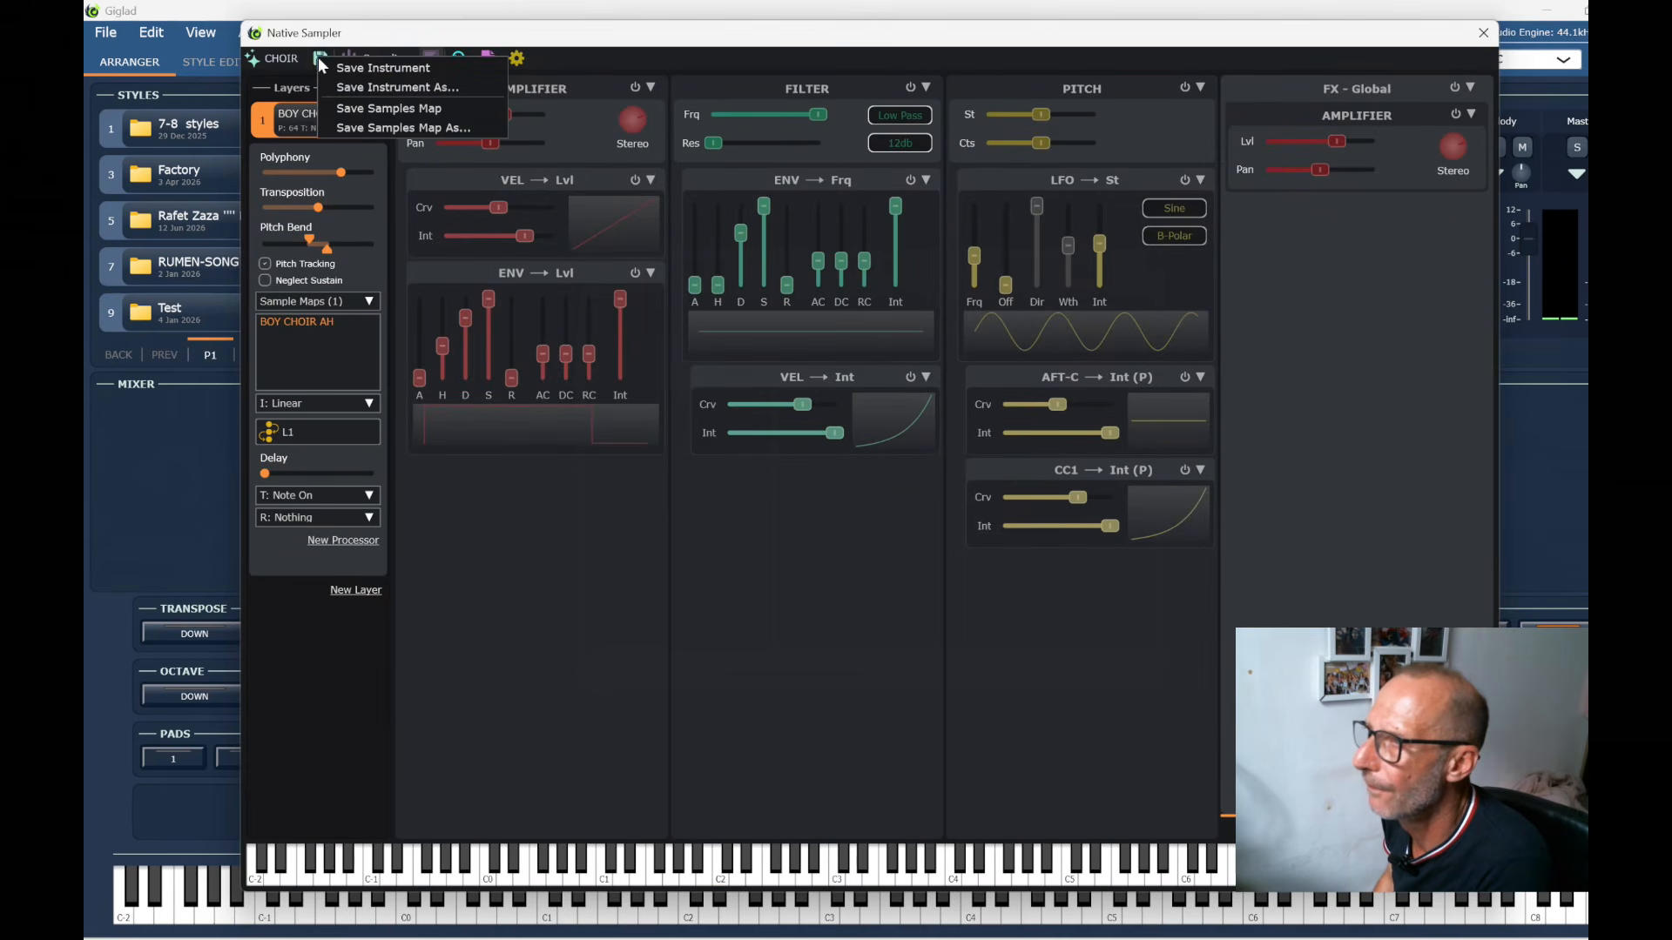
left_click(361, 87)
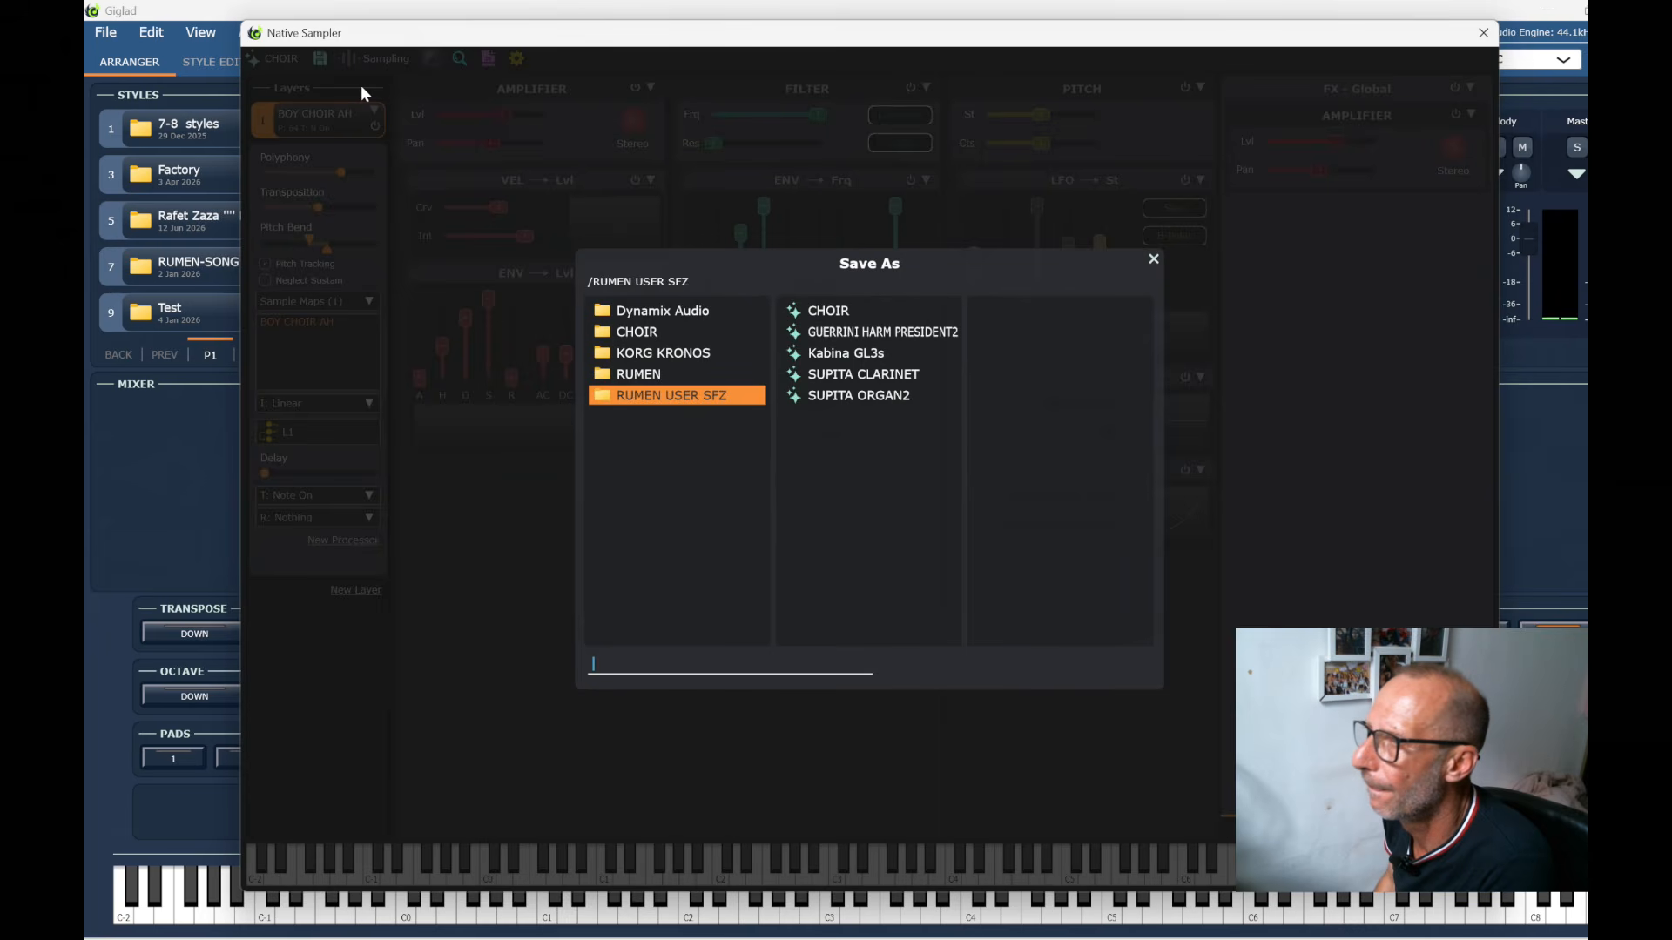
left_click(648, 338)
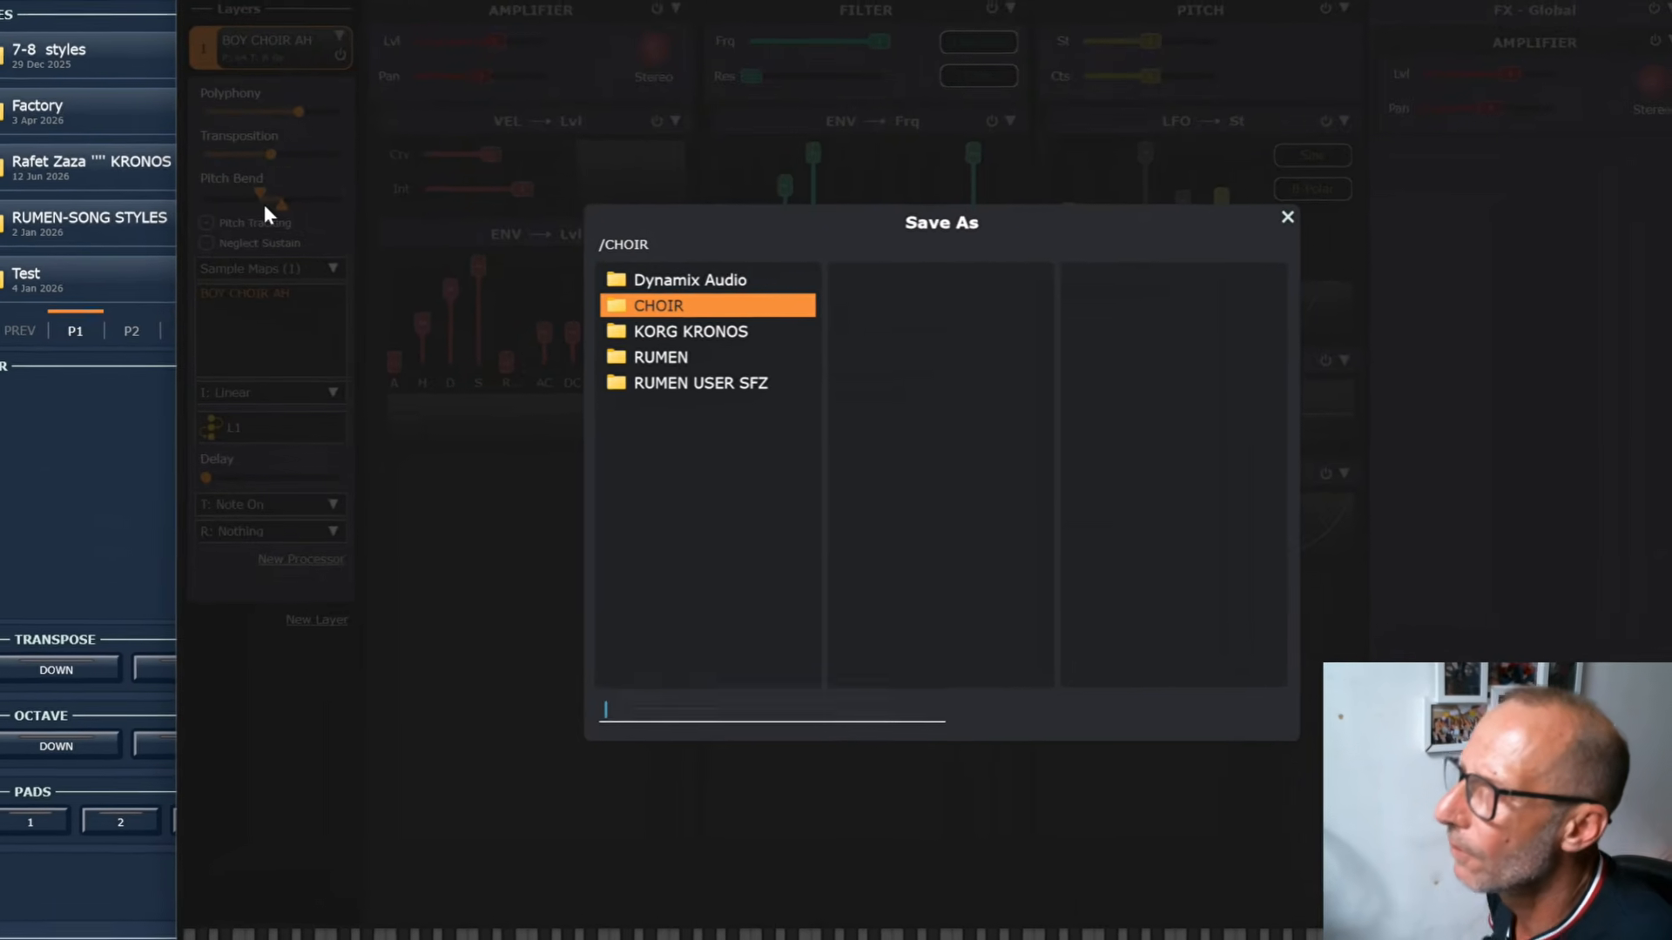
type("BOY")
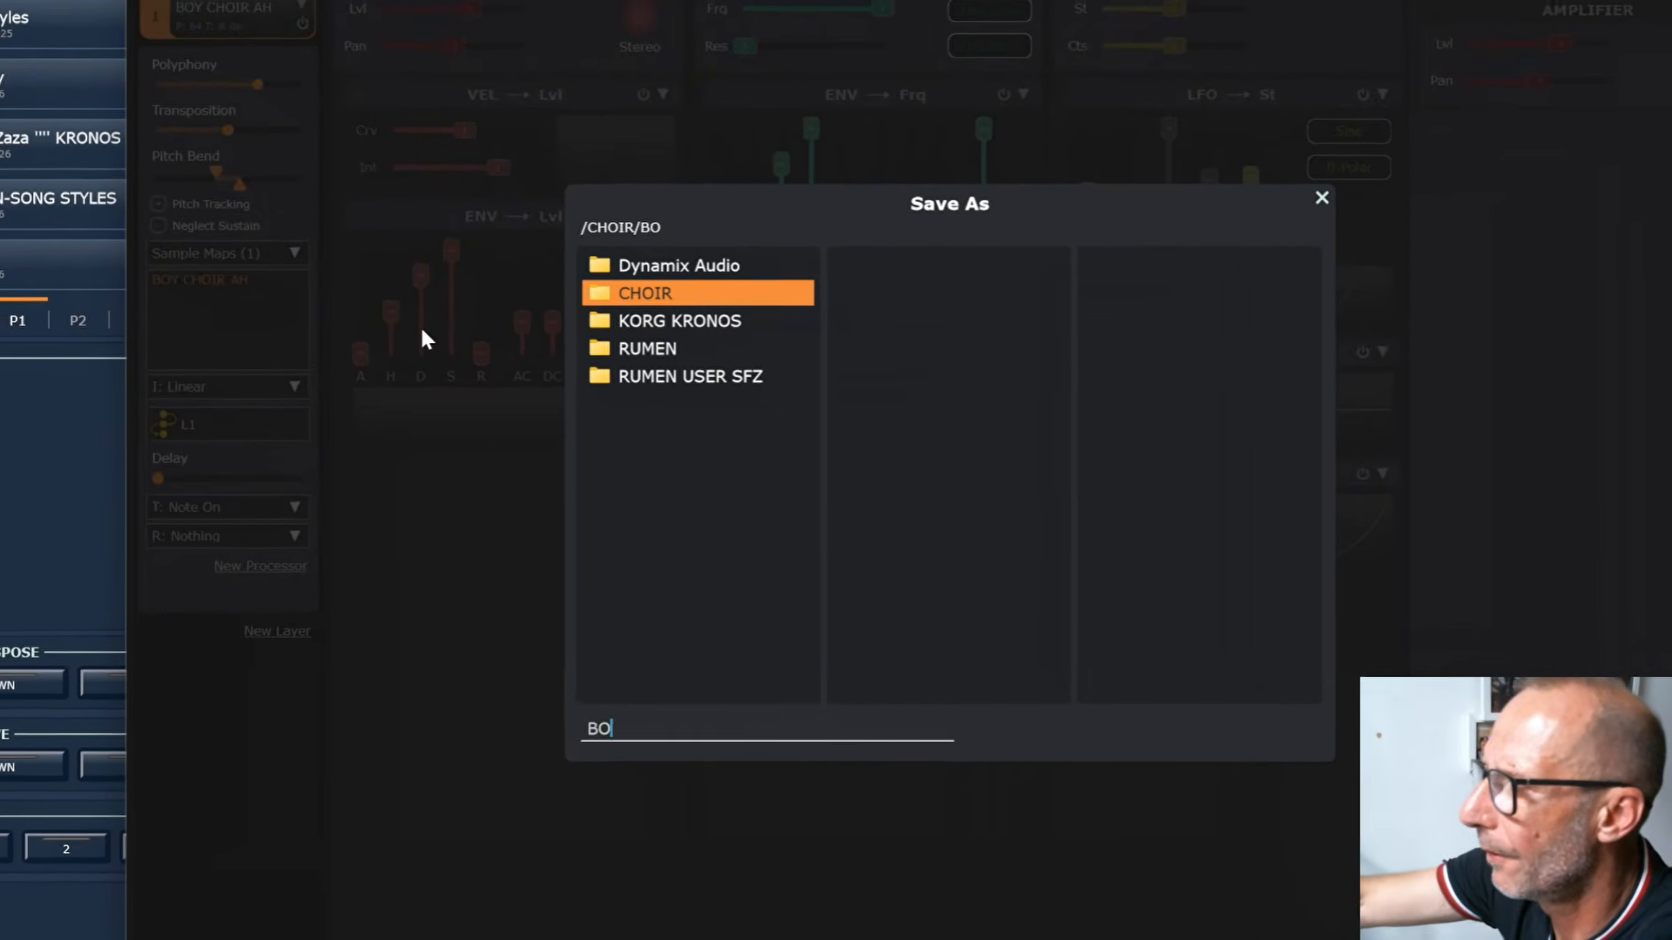
type(" CHO")
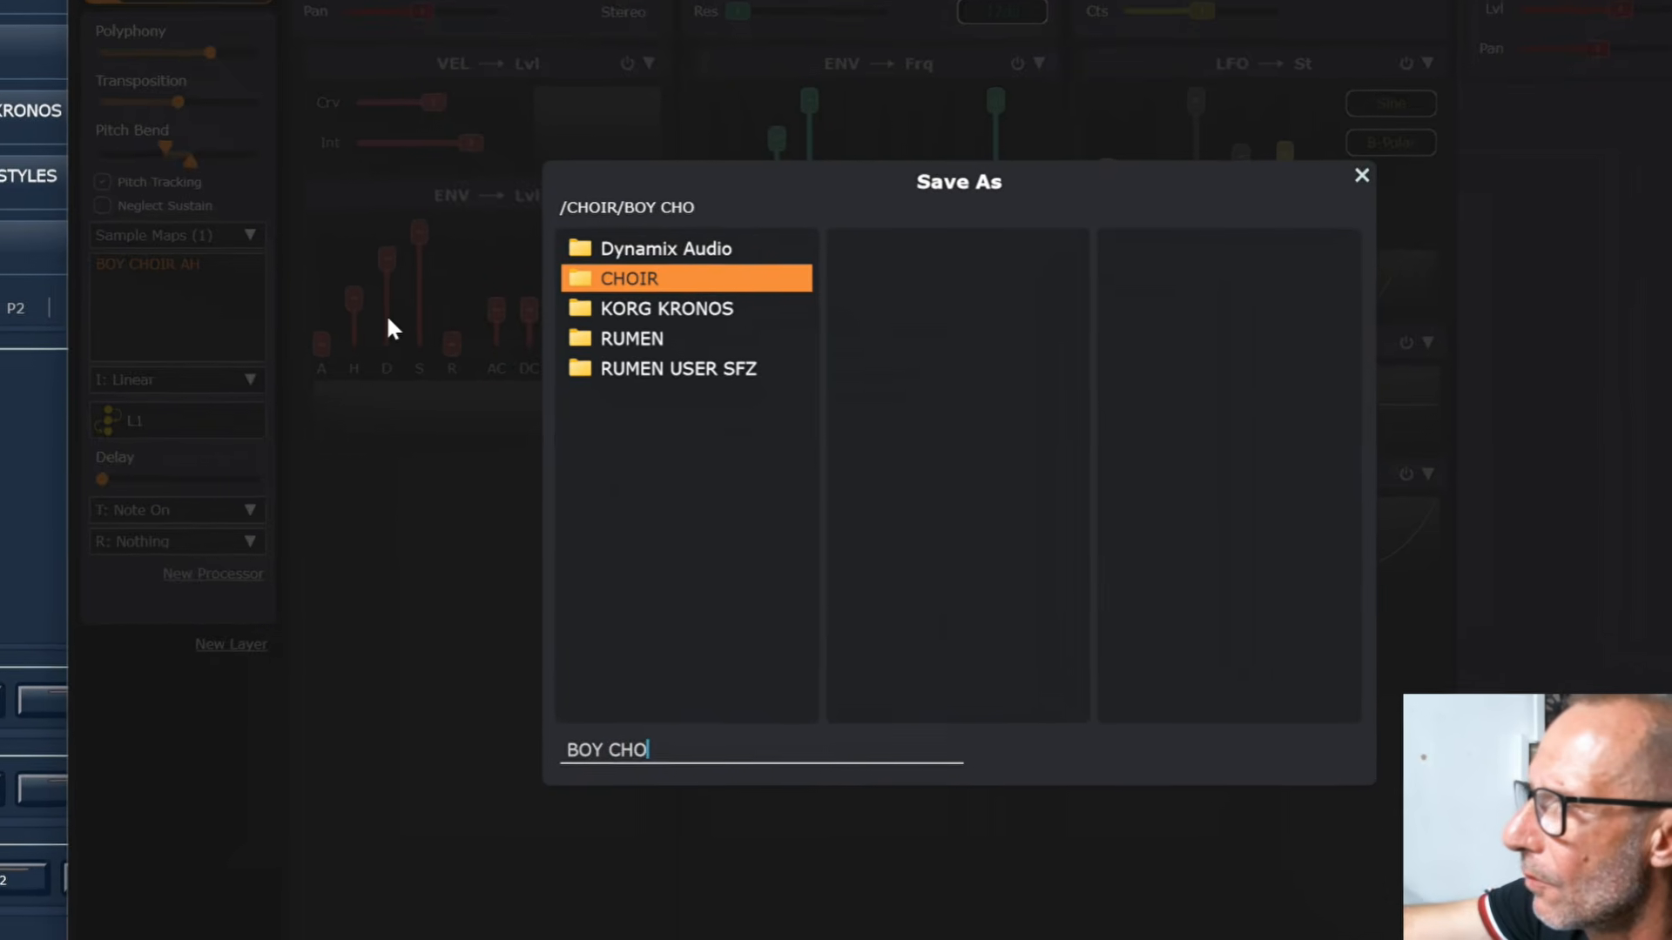
type("IR ")
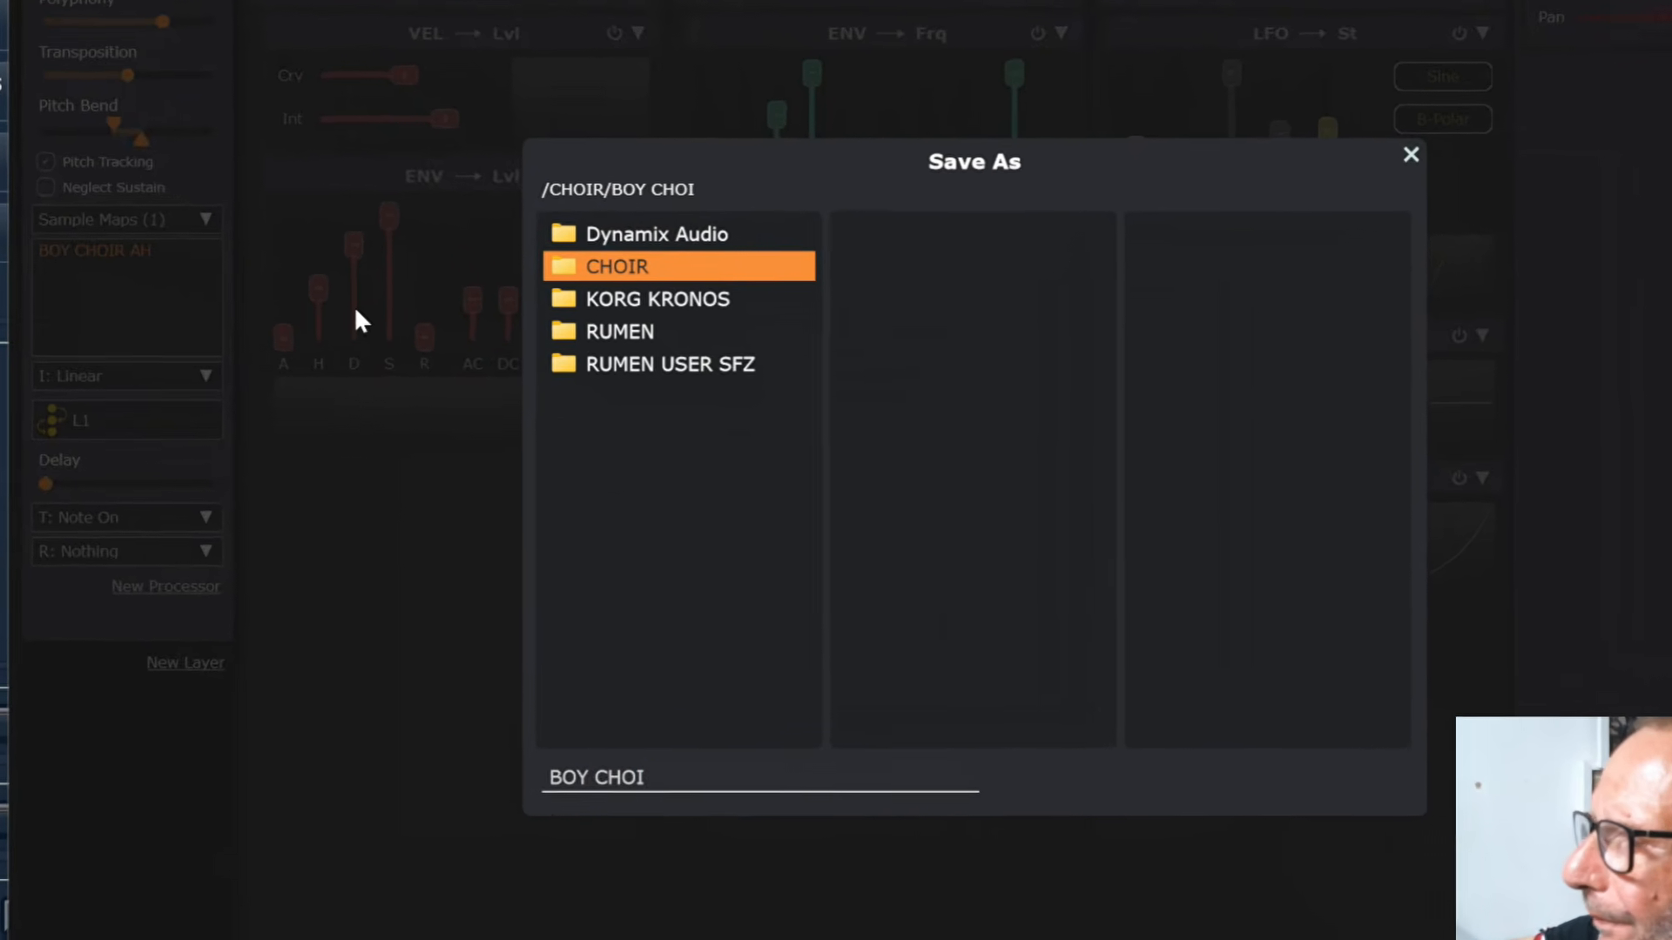
type("AH")
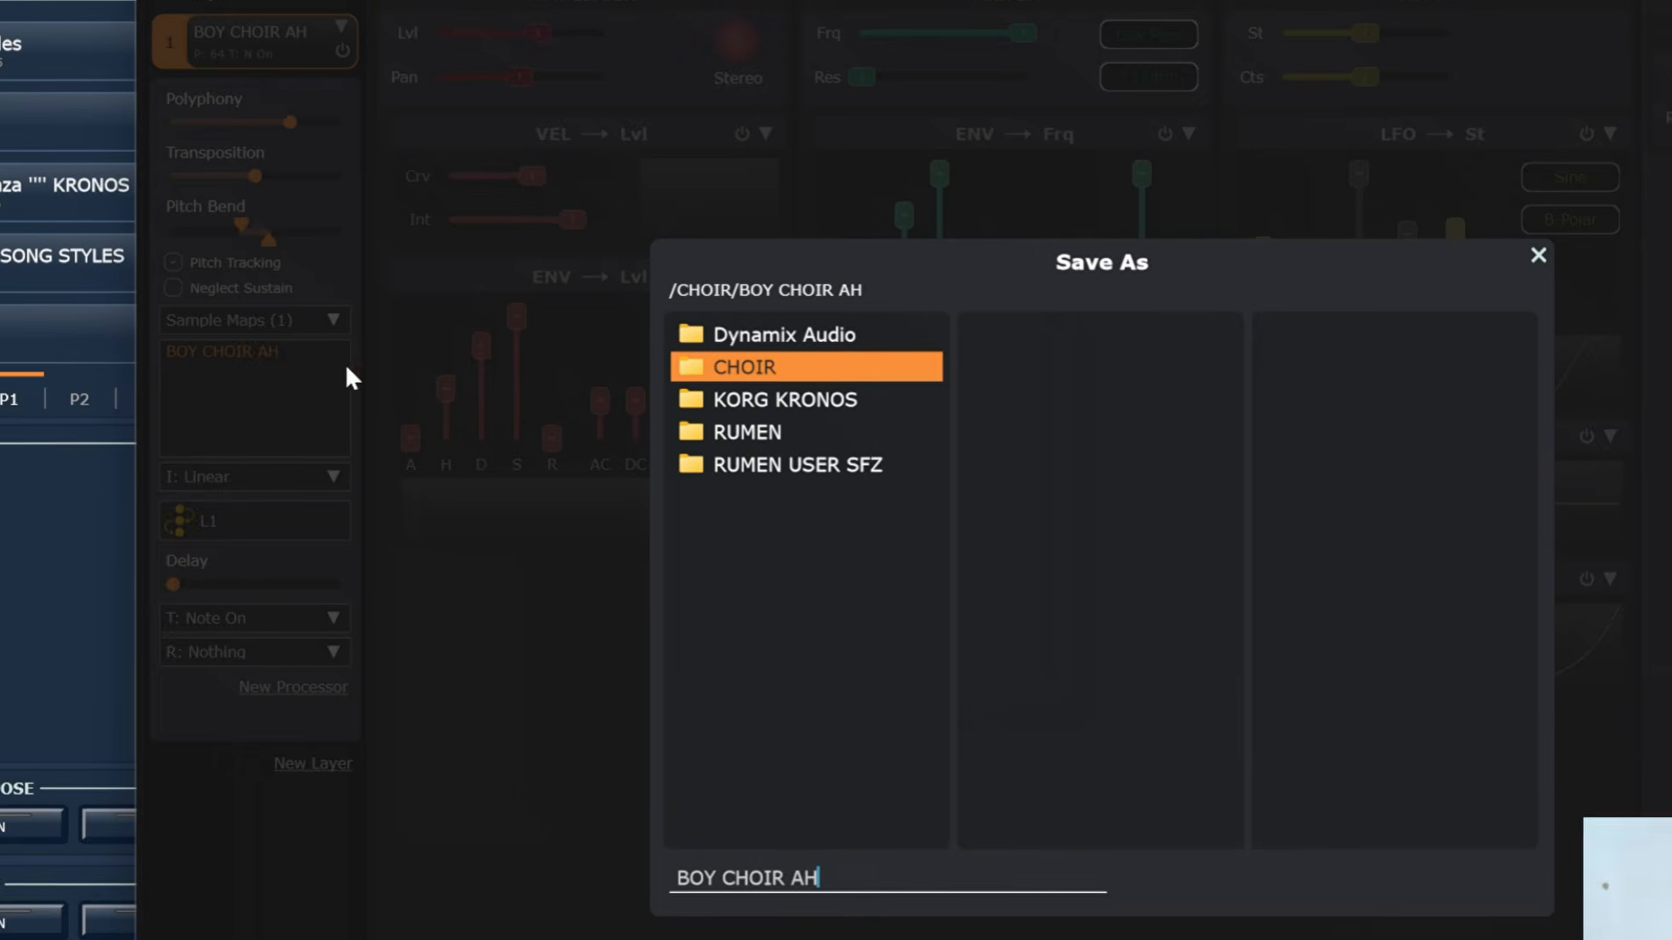
key("Return")
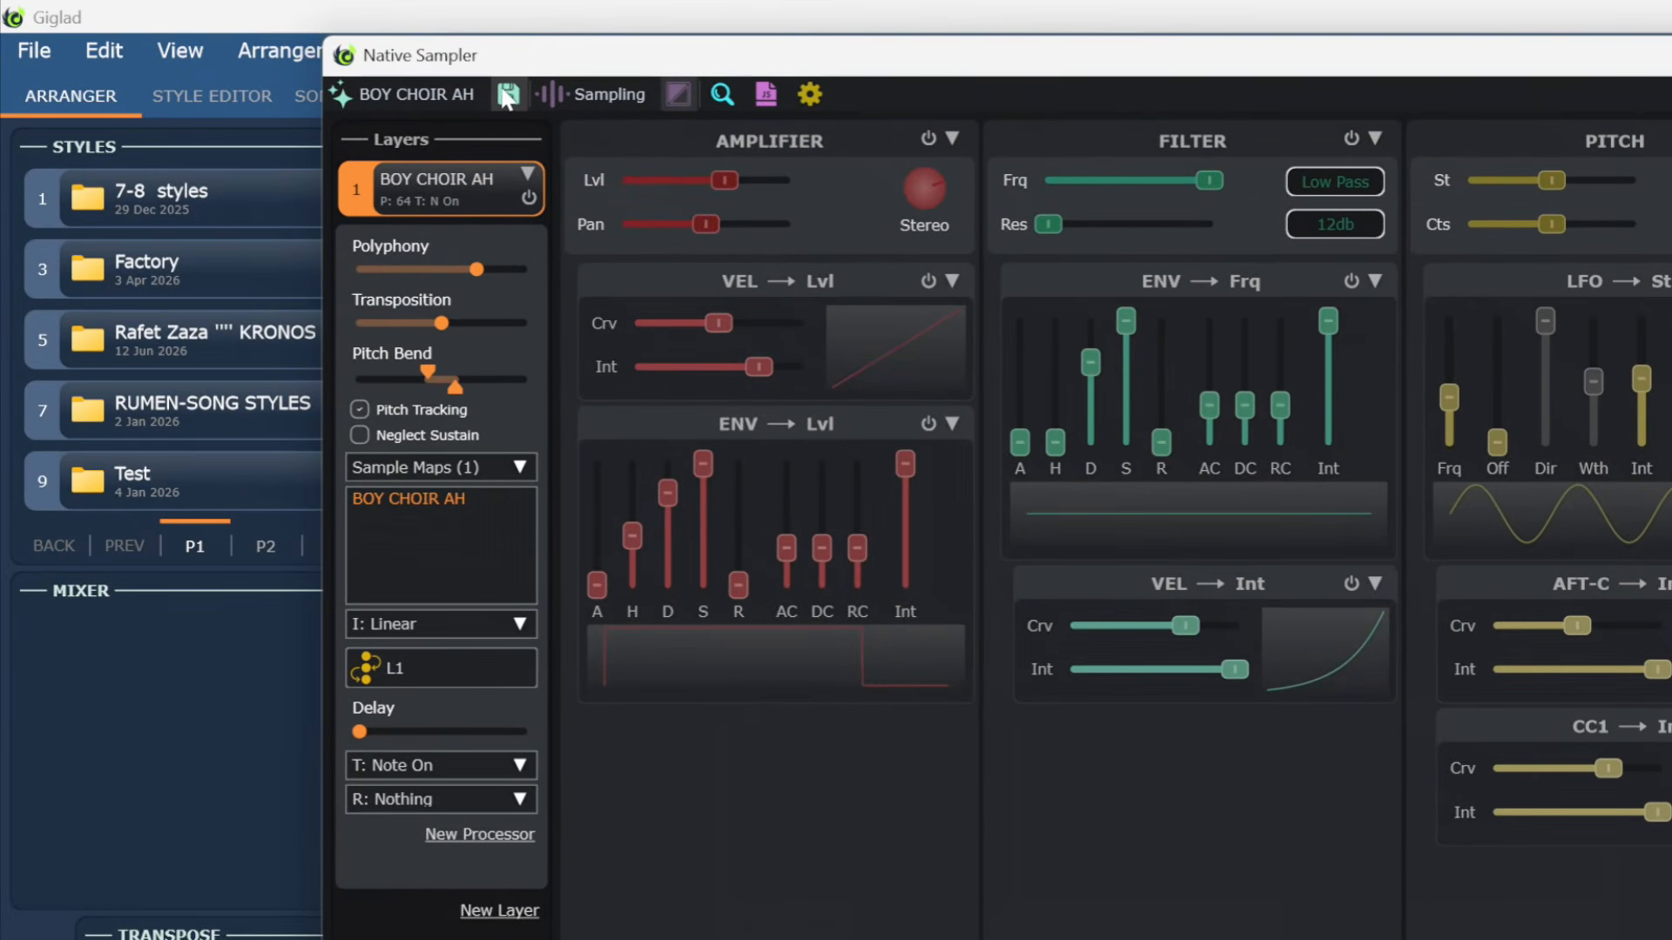
Check the CHOIR folder in the instrument library for the saved instrument and close the library
left_click(507, 94)
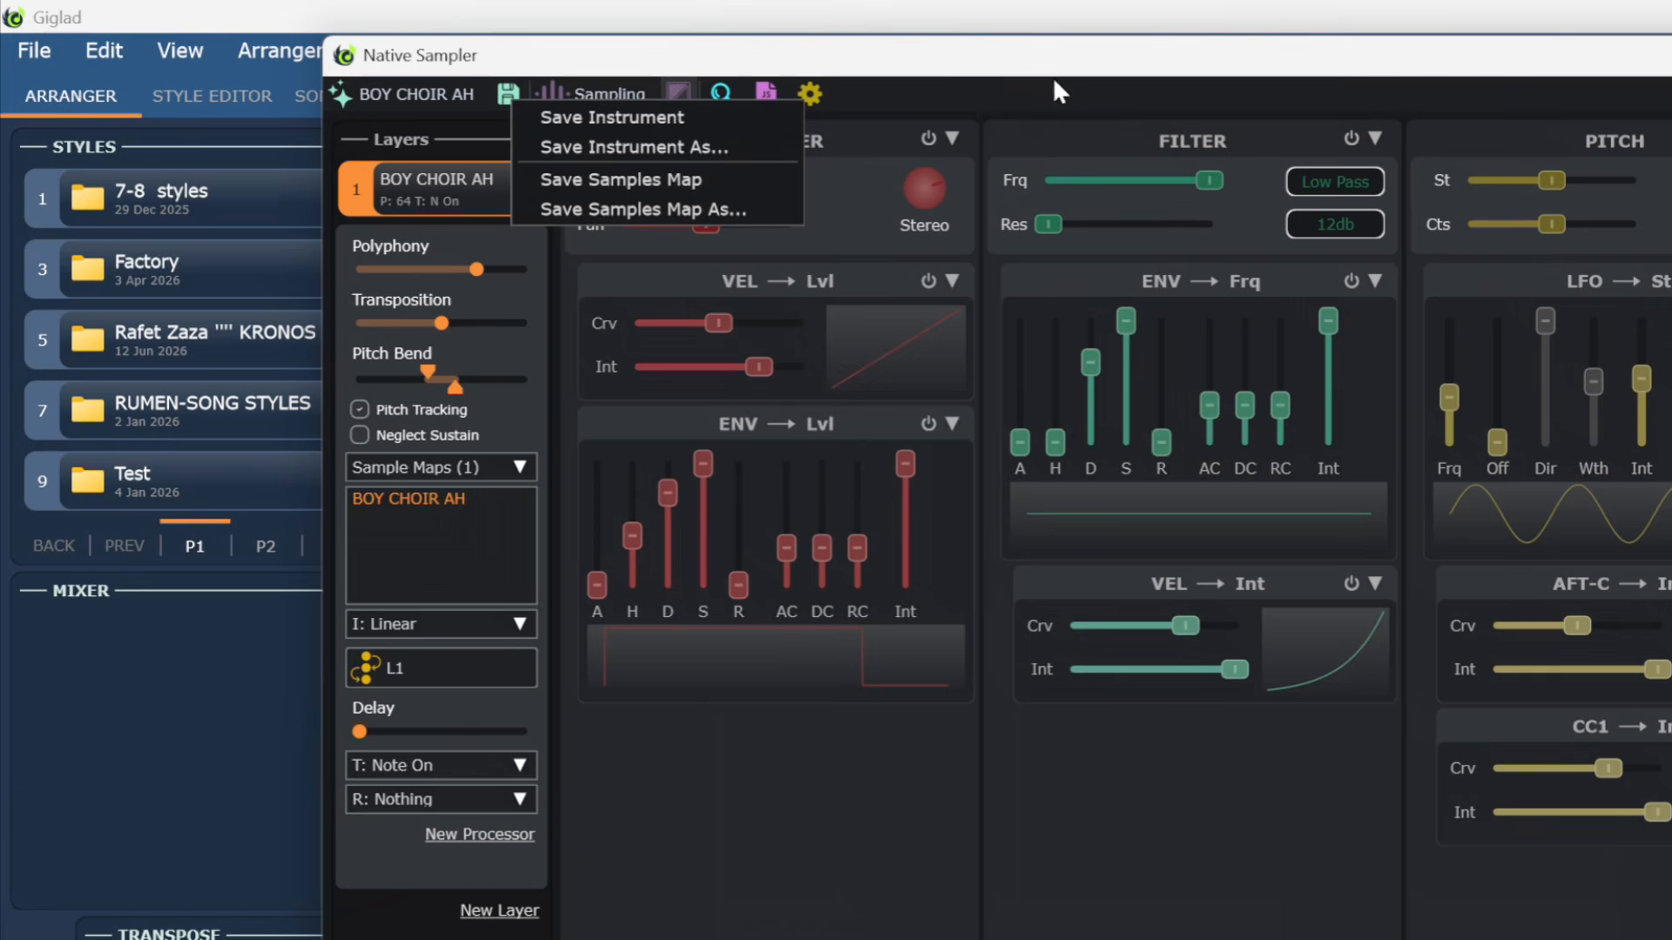
left_click(413, 98)
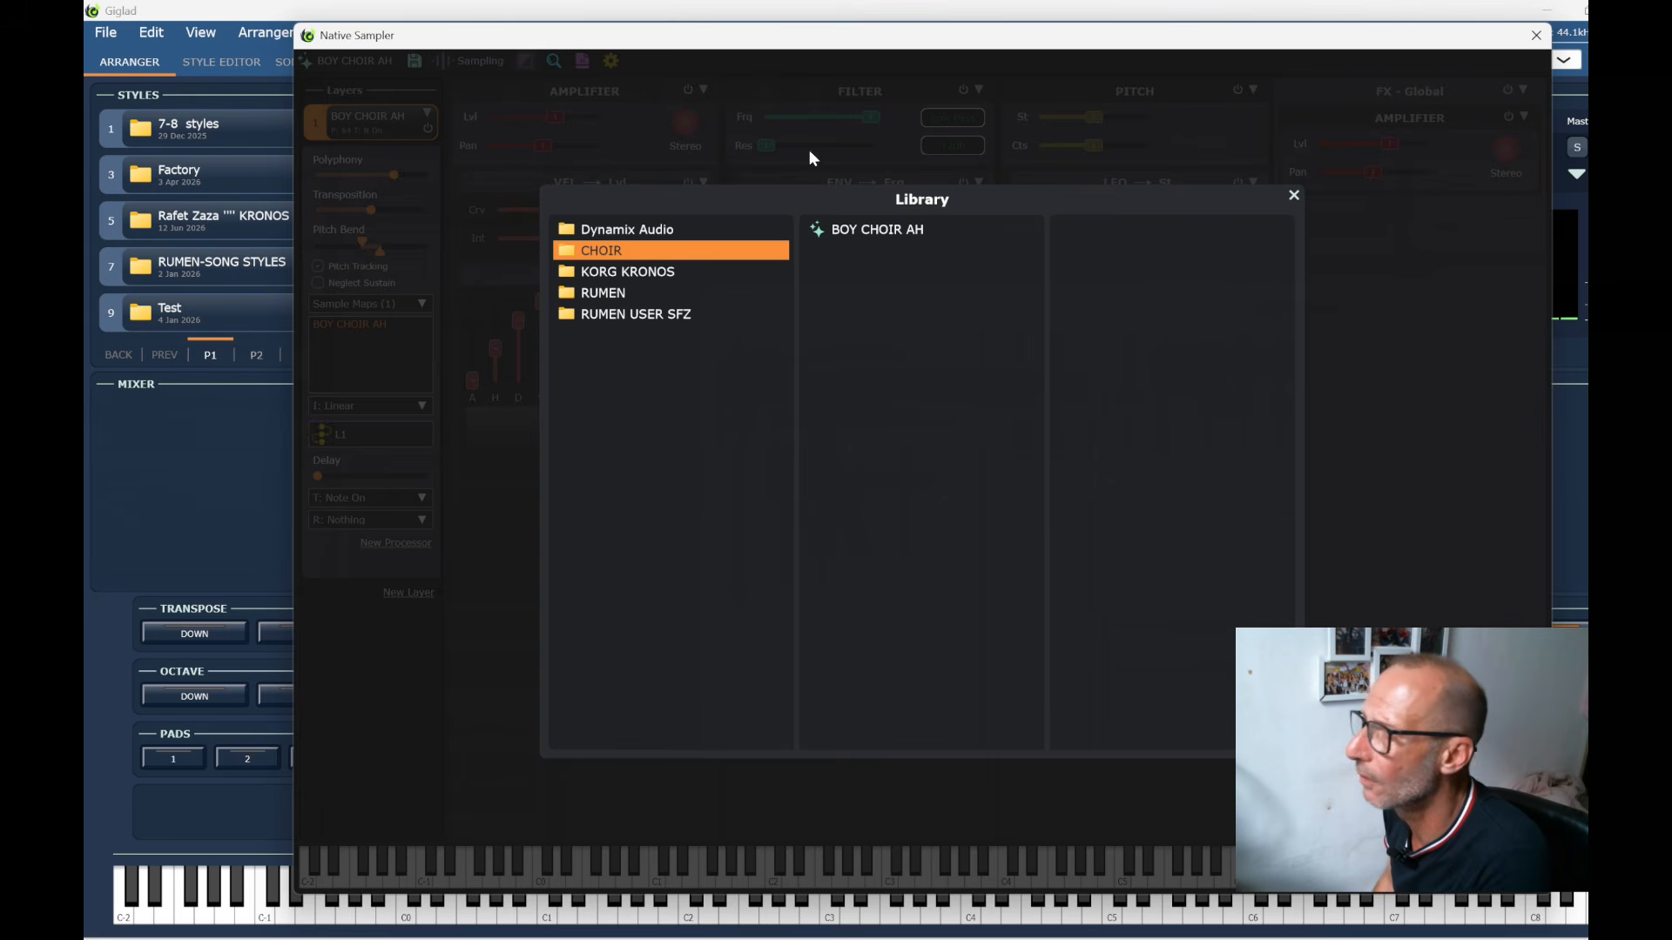
left_click(1293, 196)
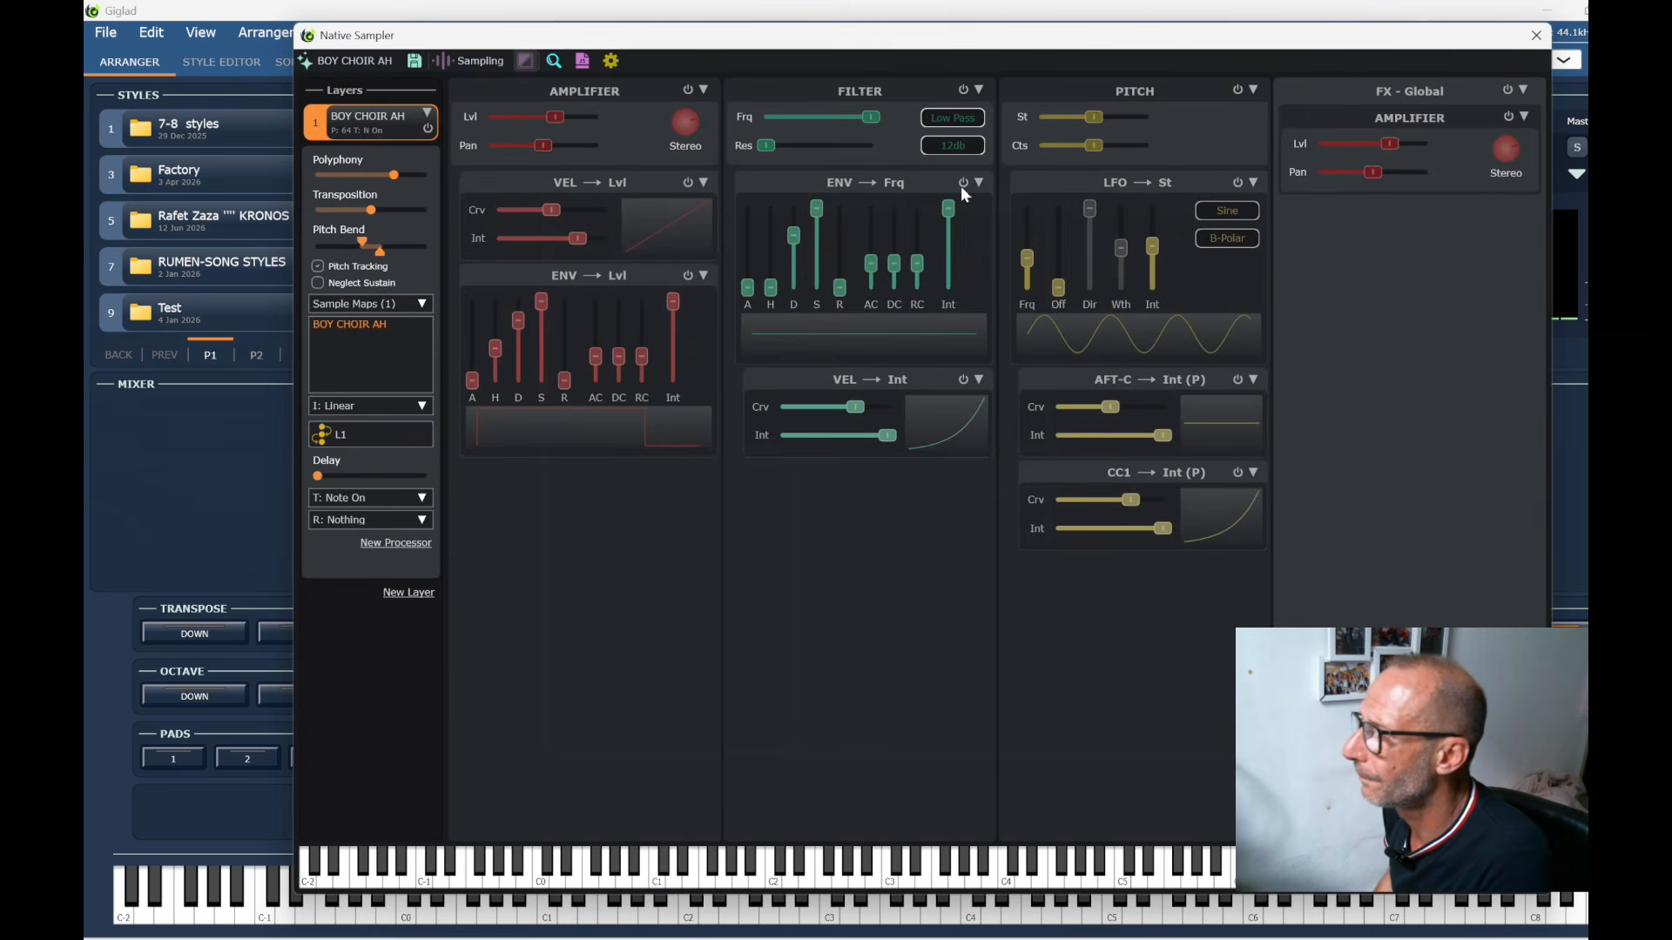
Remove the layer's BOY CHOIR AH sample map and import GREGORIAN INTERVAL1 from the SFZ MULTISAMPLES folder
left_click(427, 112)
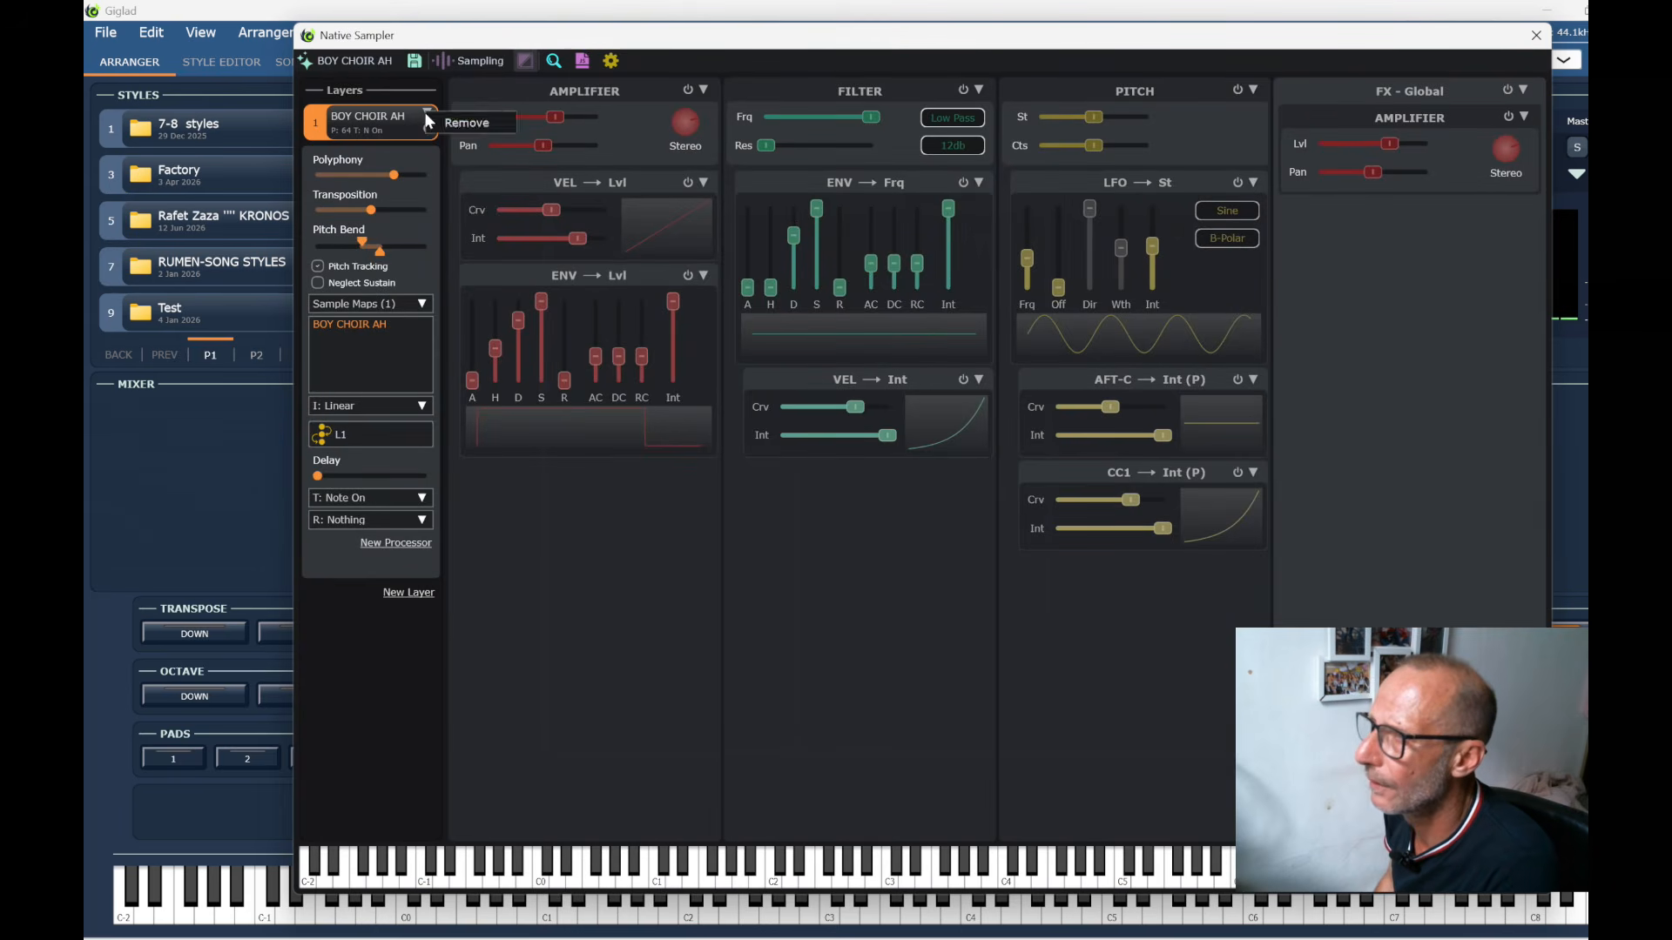
left_click(458, 128)
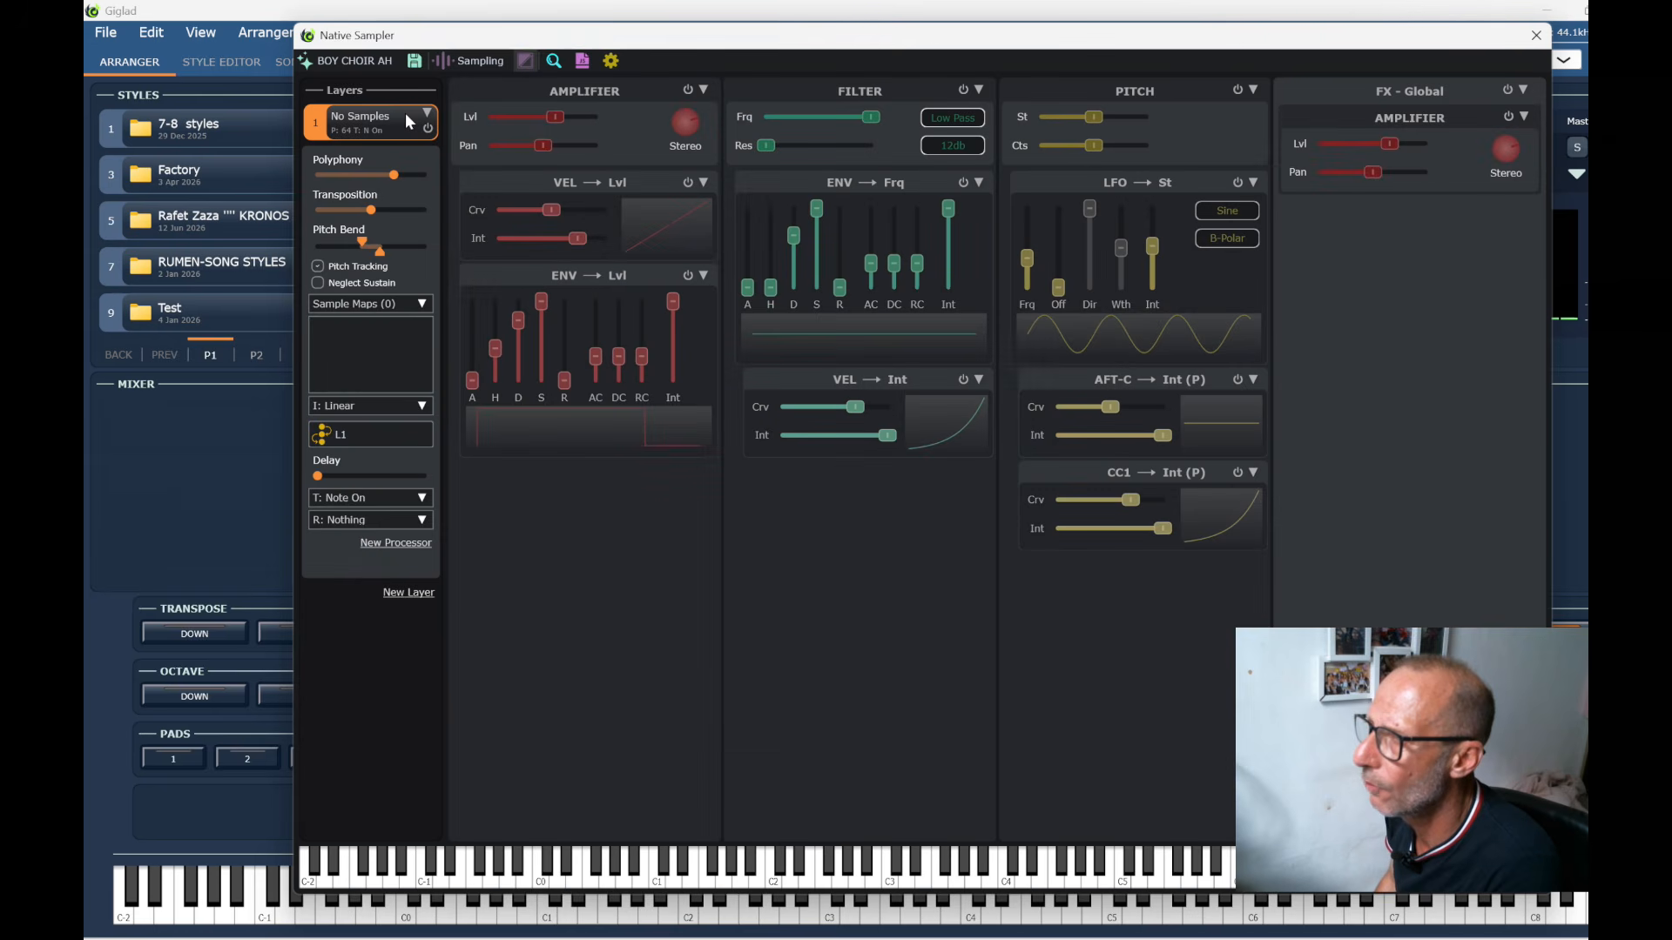
left_click(342, 304)
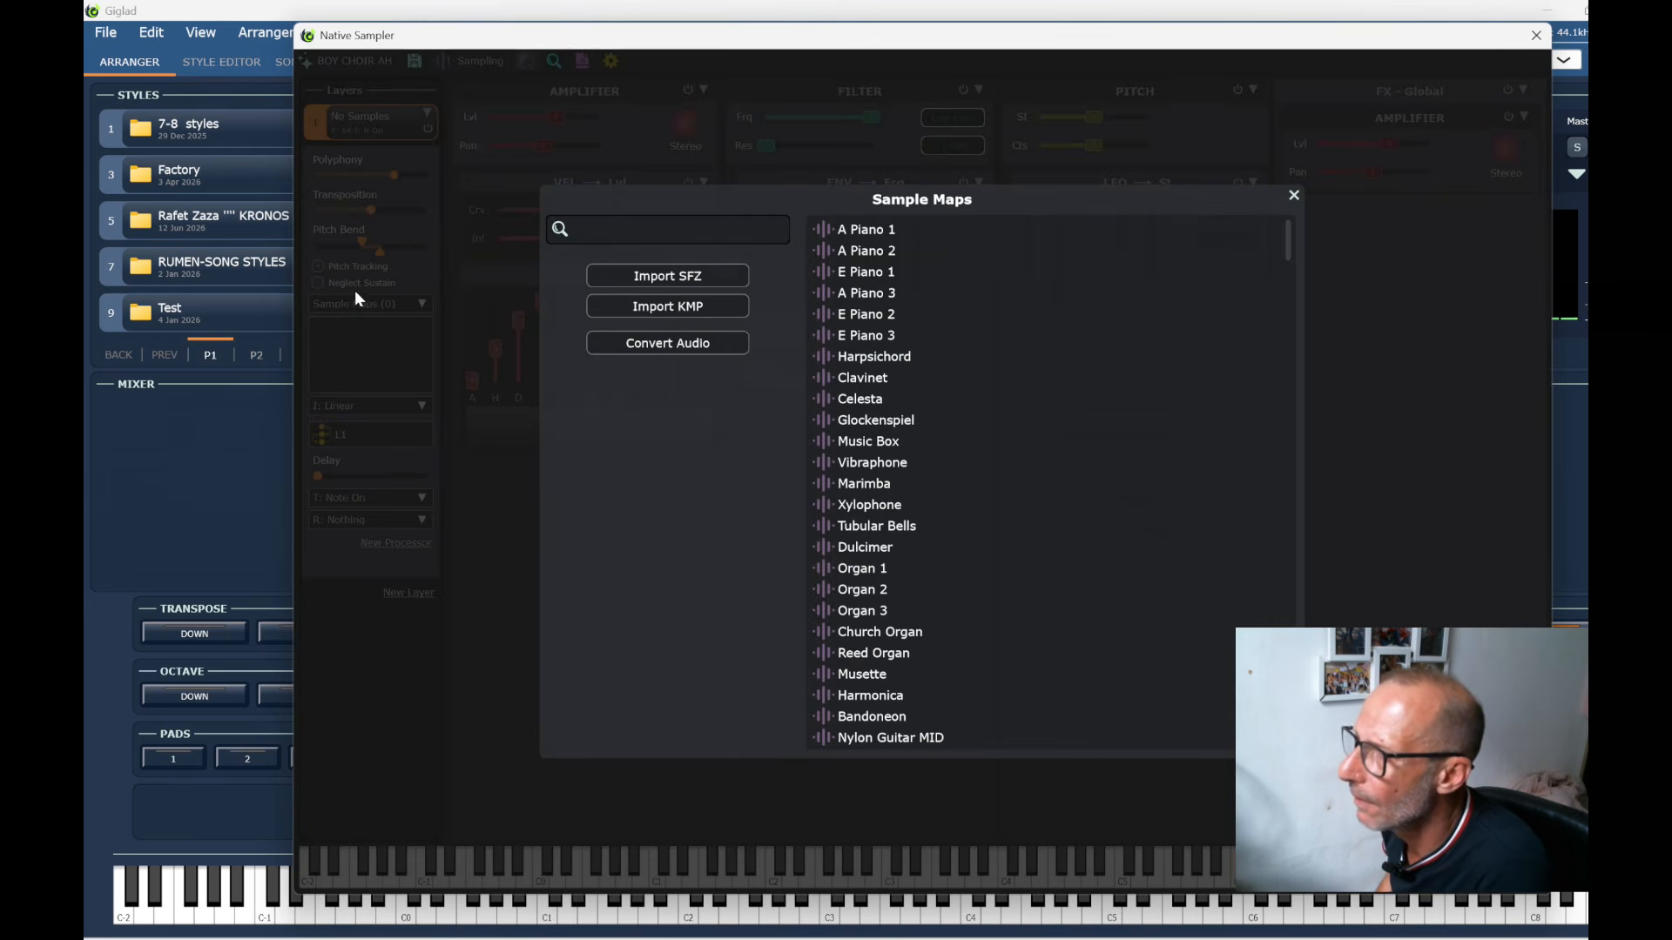
left_click(675, 274)
scroll(794, 392, "down", 10)
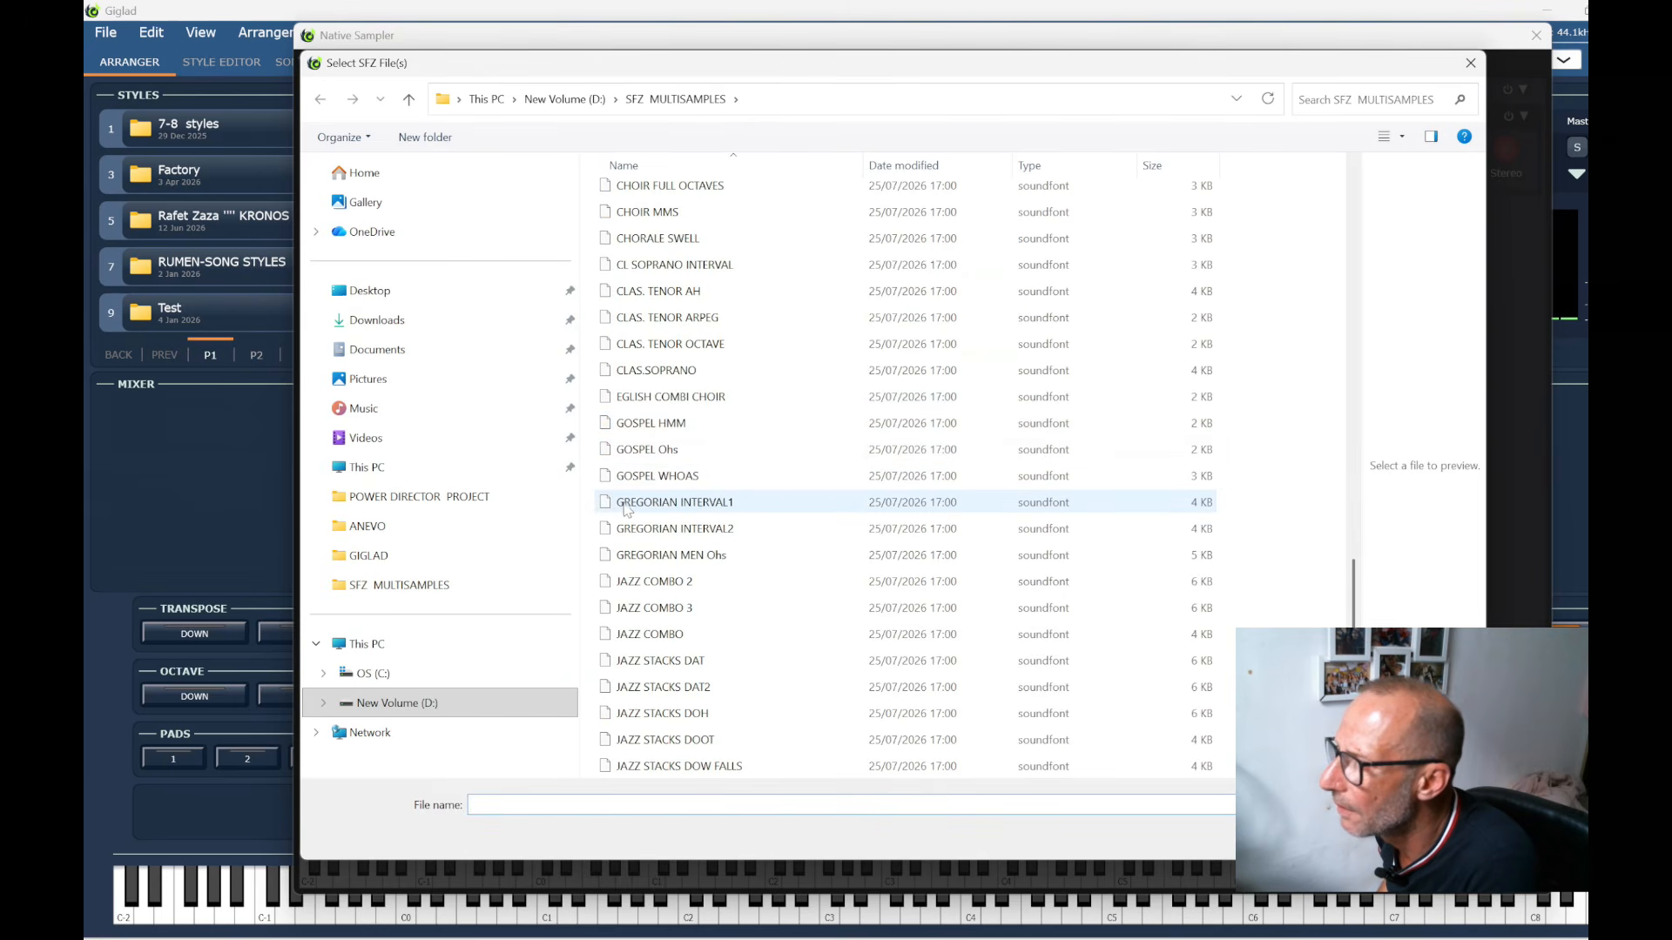
left_click(711, 510)
double_click(710, 506)
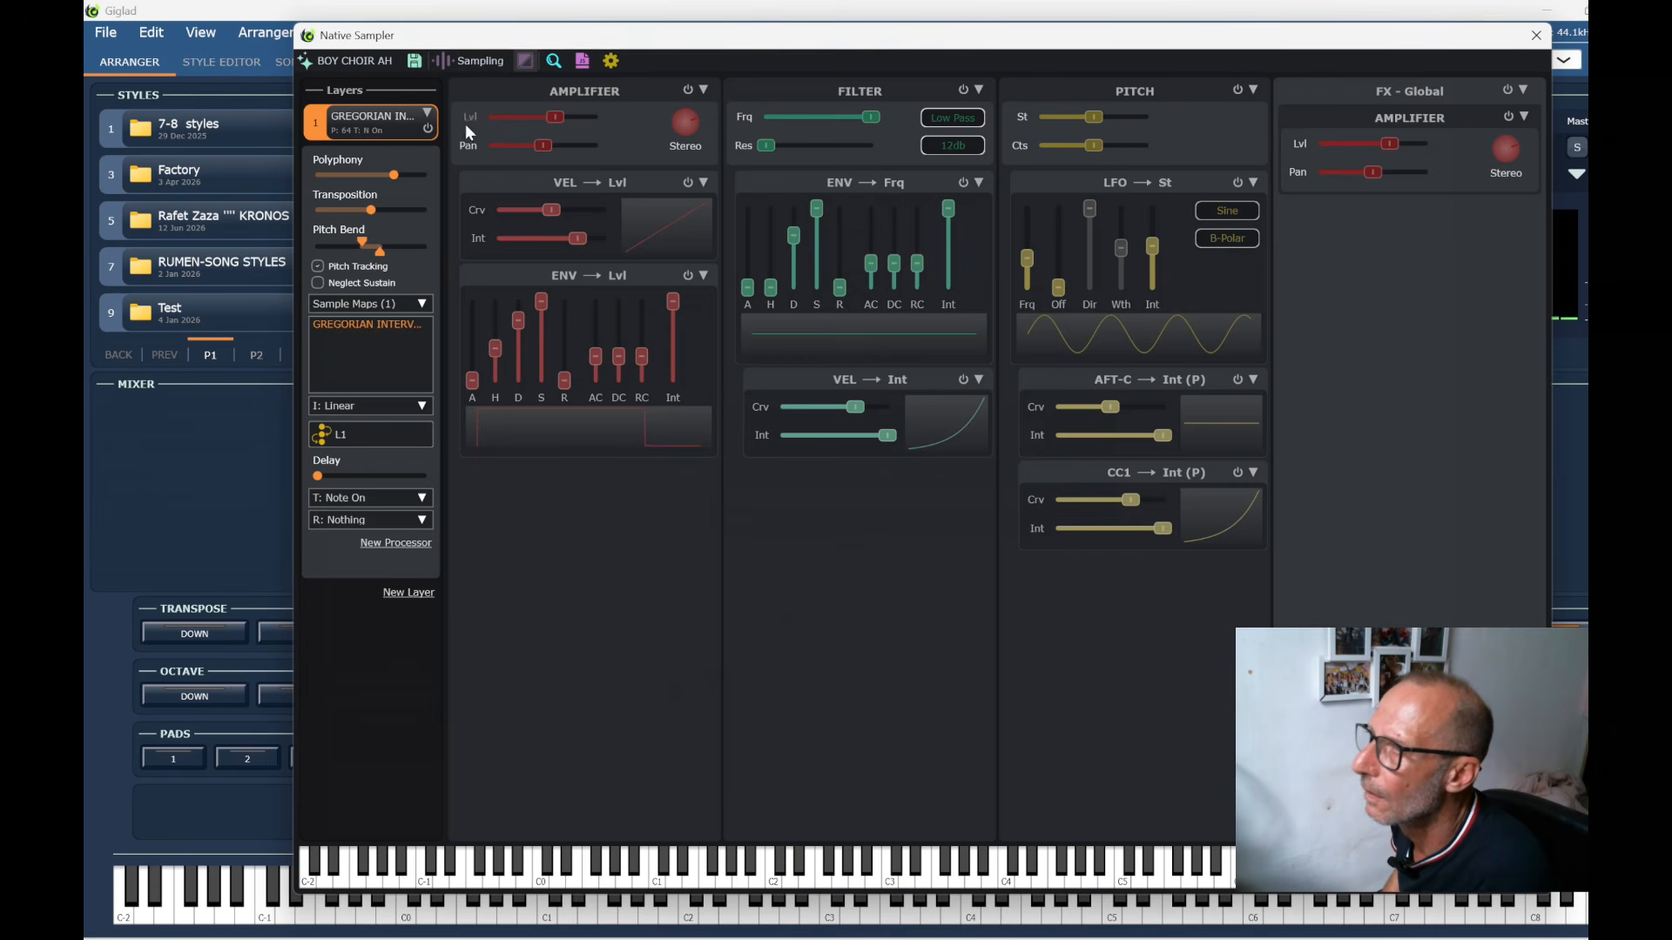
Replace the layer's Gregorian sample map by importing GOSPEL HMM from the SFZ MULTISAMPLES folder
left_click(430, 113)
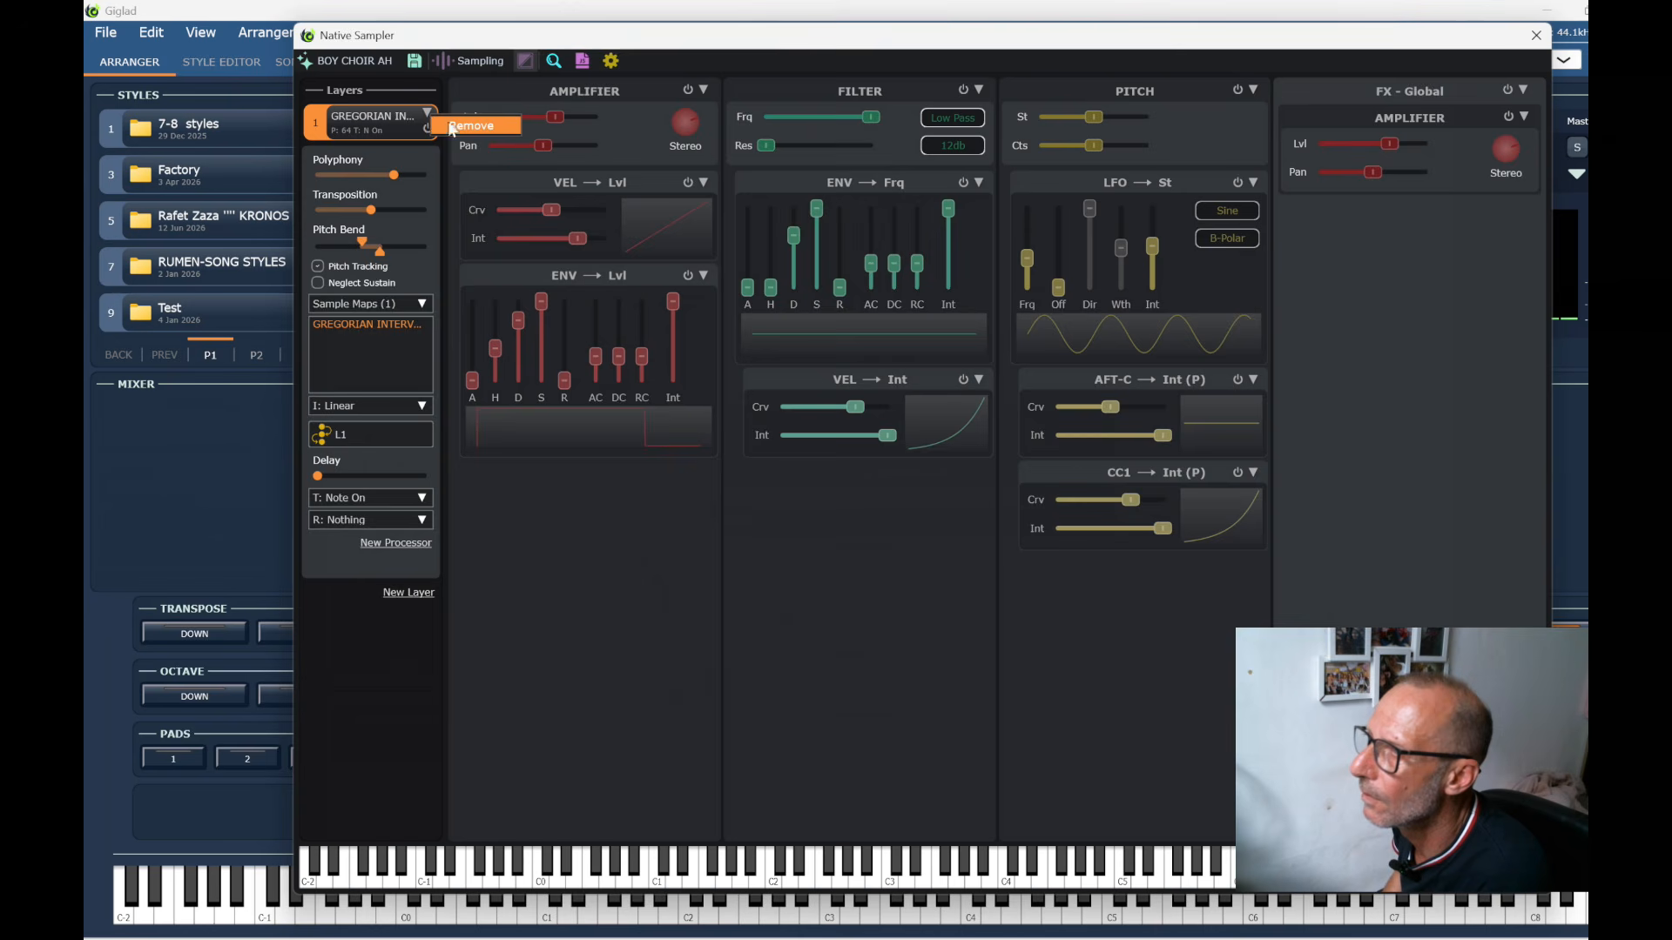
left_click(460, 129)
left_click(420, 118)
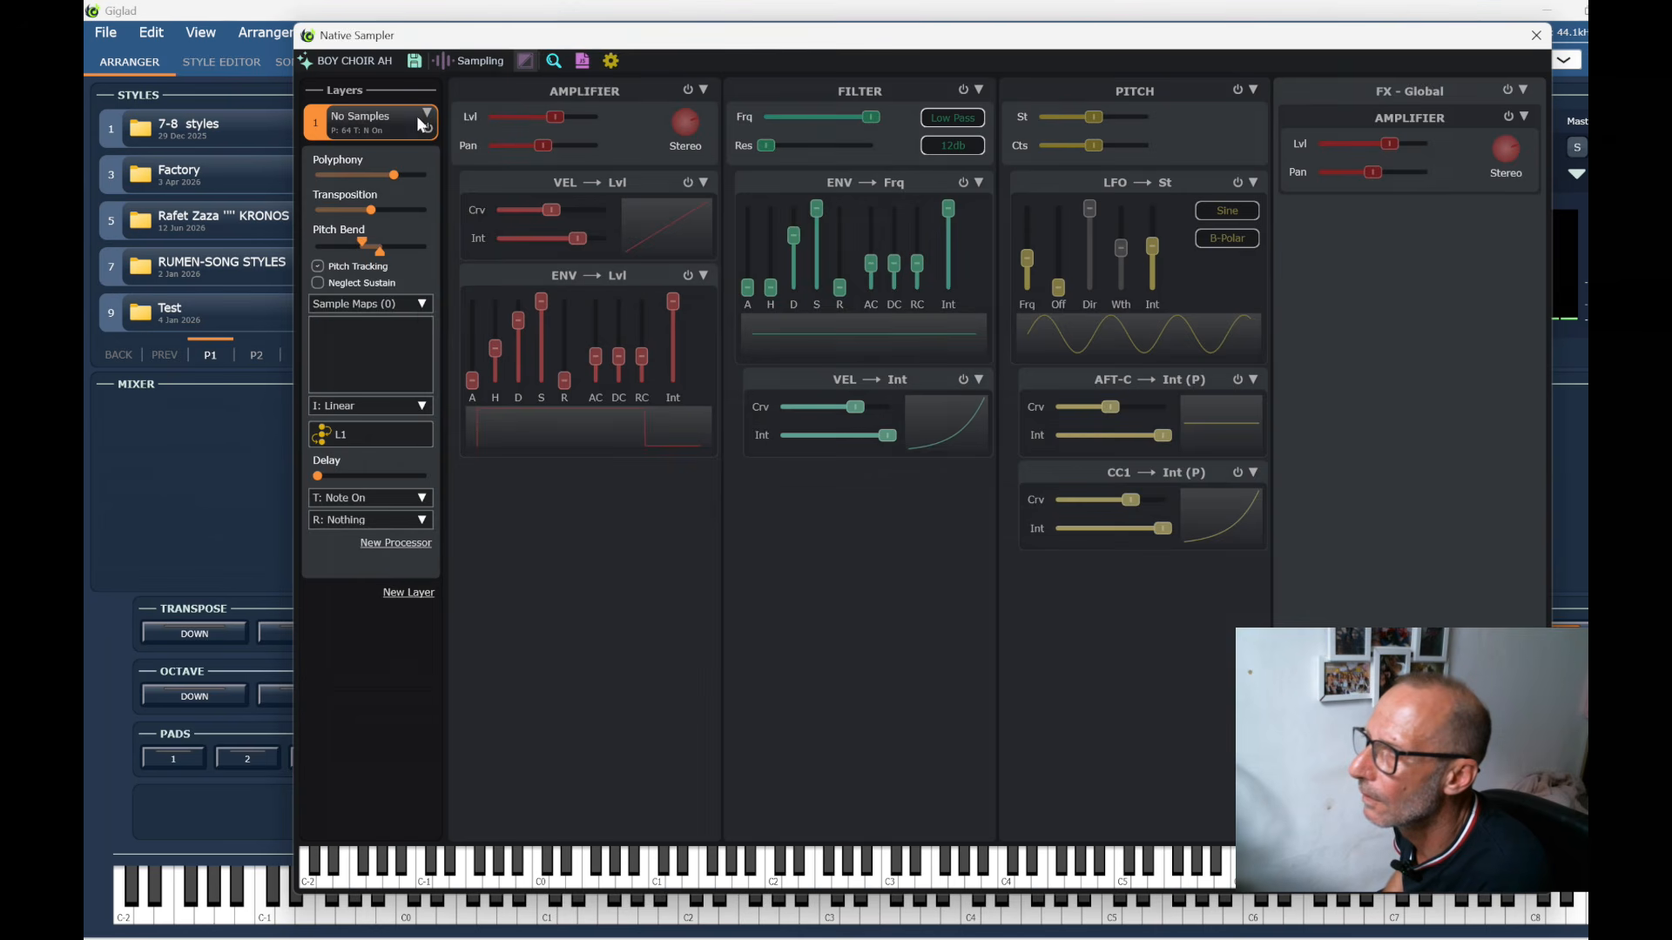
left_click(361, 305)
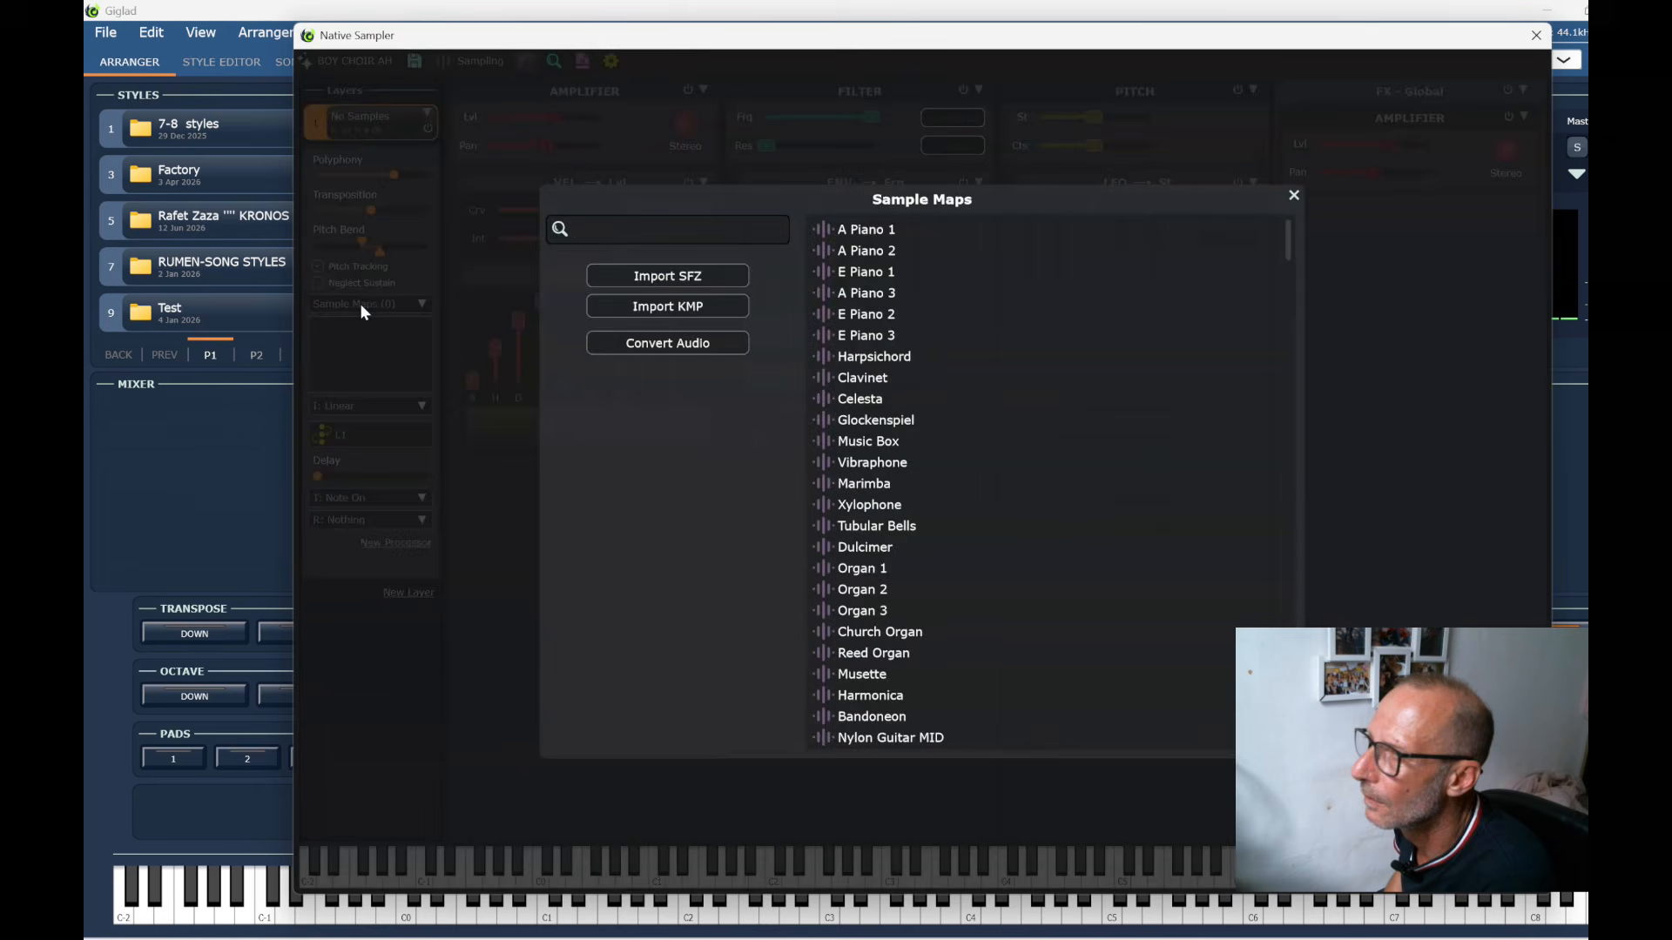
left_click(683, 281)
scroll(771, 387, "down", 10)
scroll(775, 383, "down", 3)
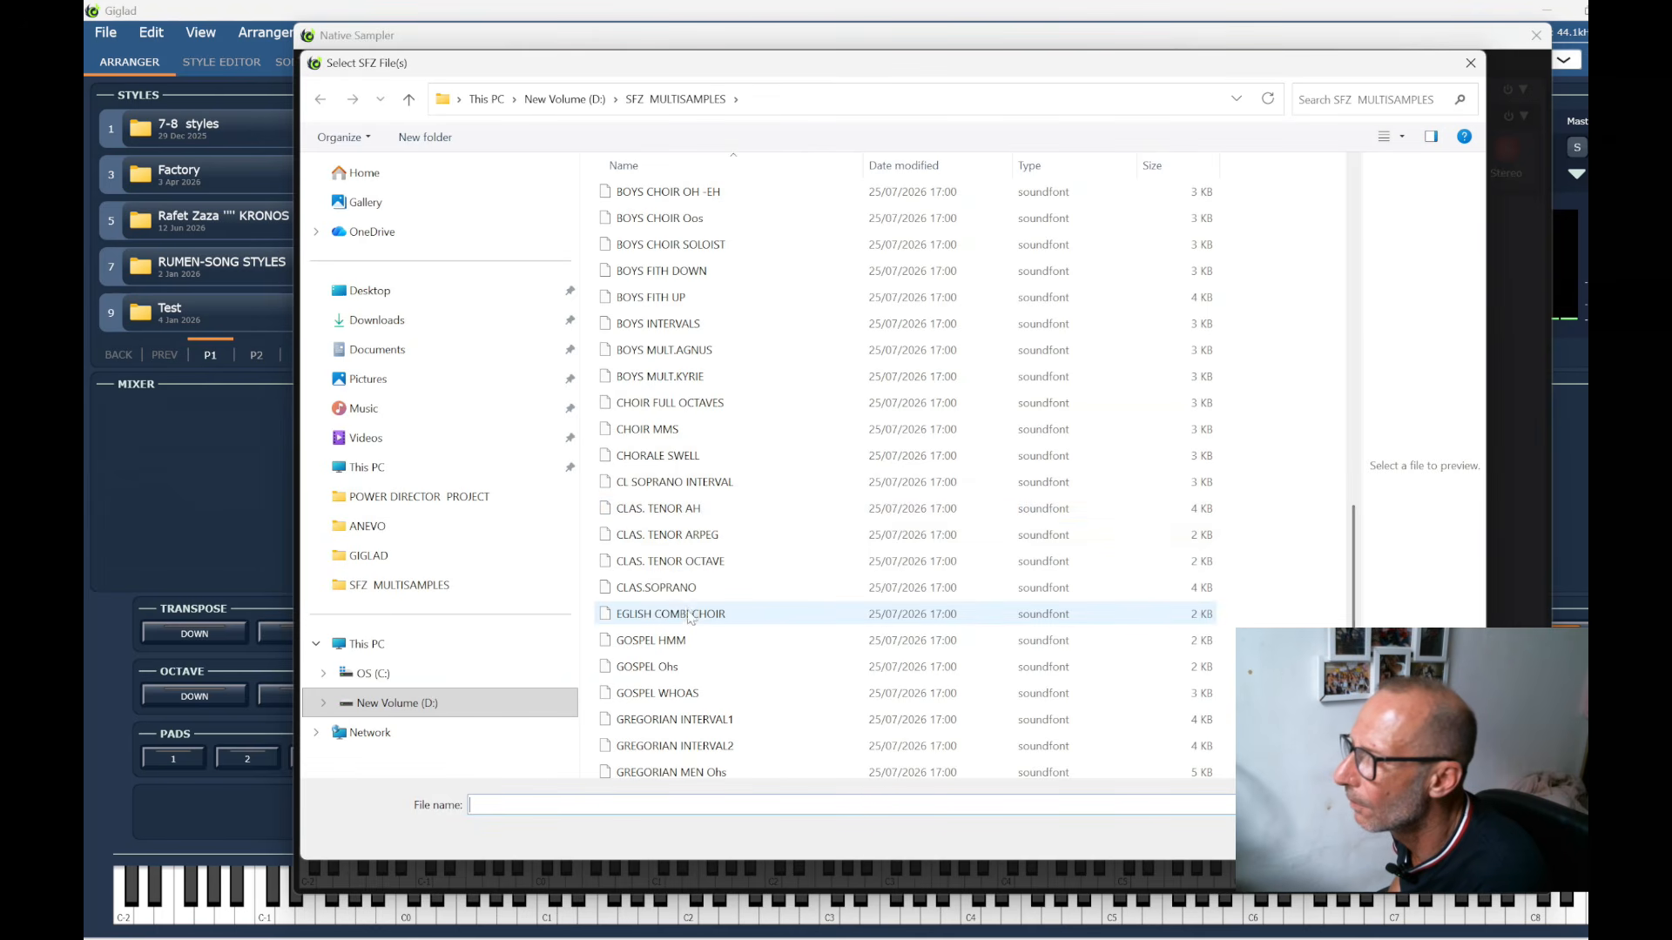
double_click(677, 642)
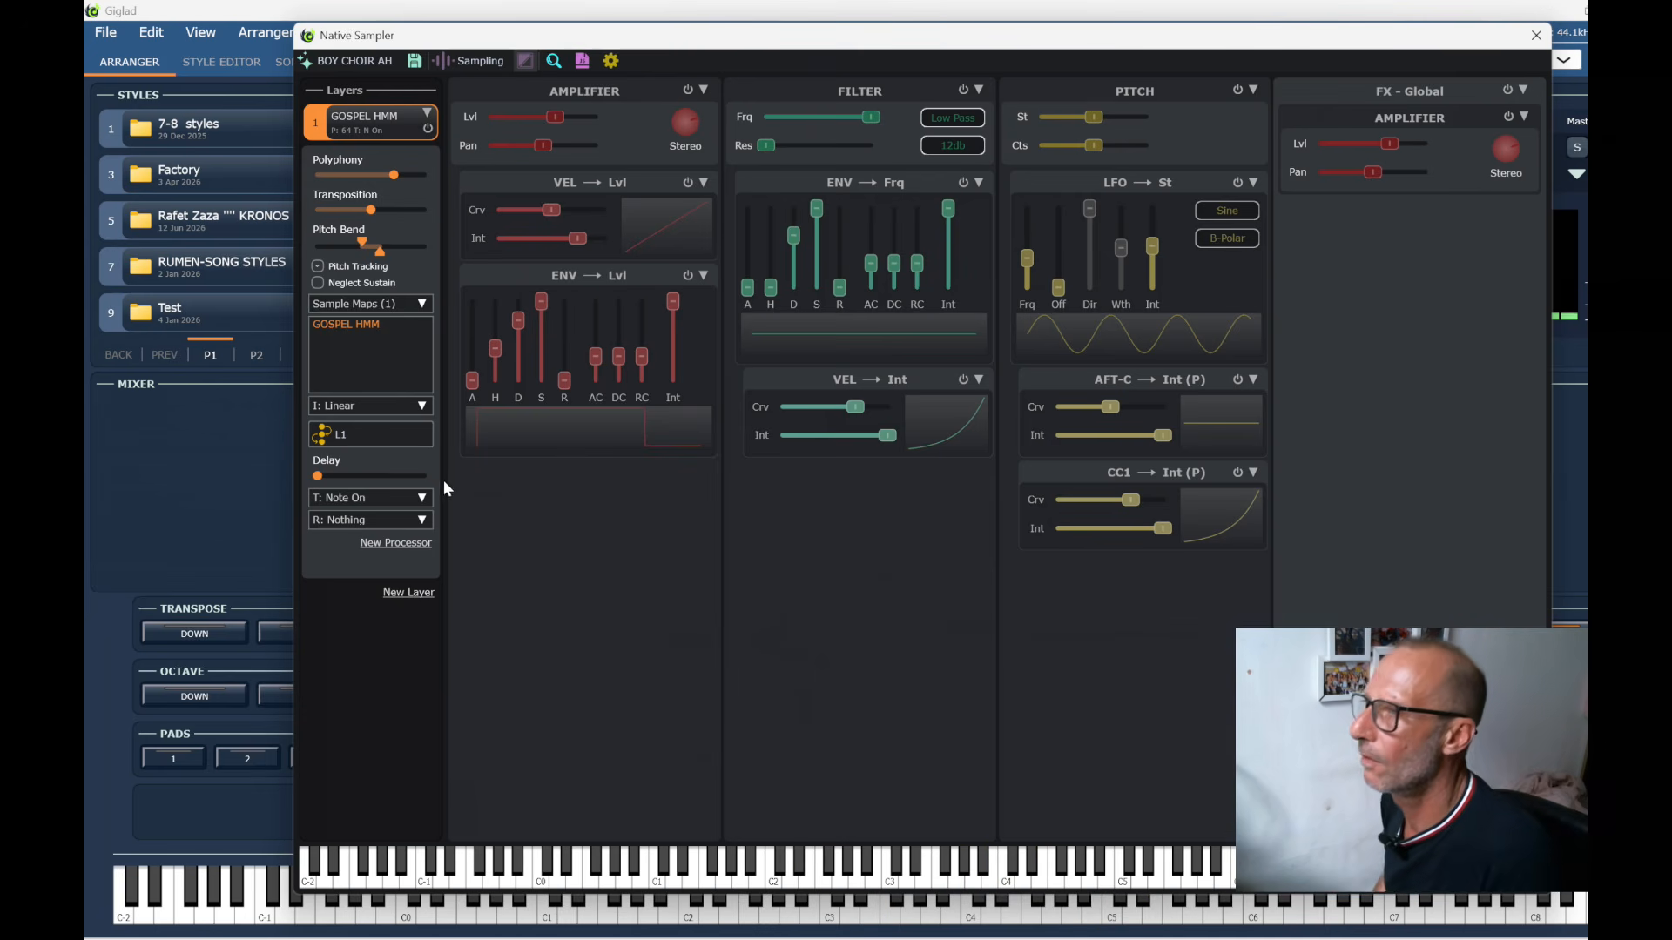
Save the instrument as GOSPEL HMM in the CHOIR library folder
left_click(416, 64)
left_click(473, 96)
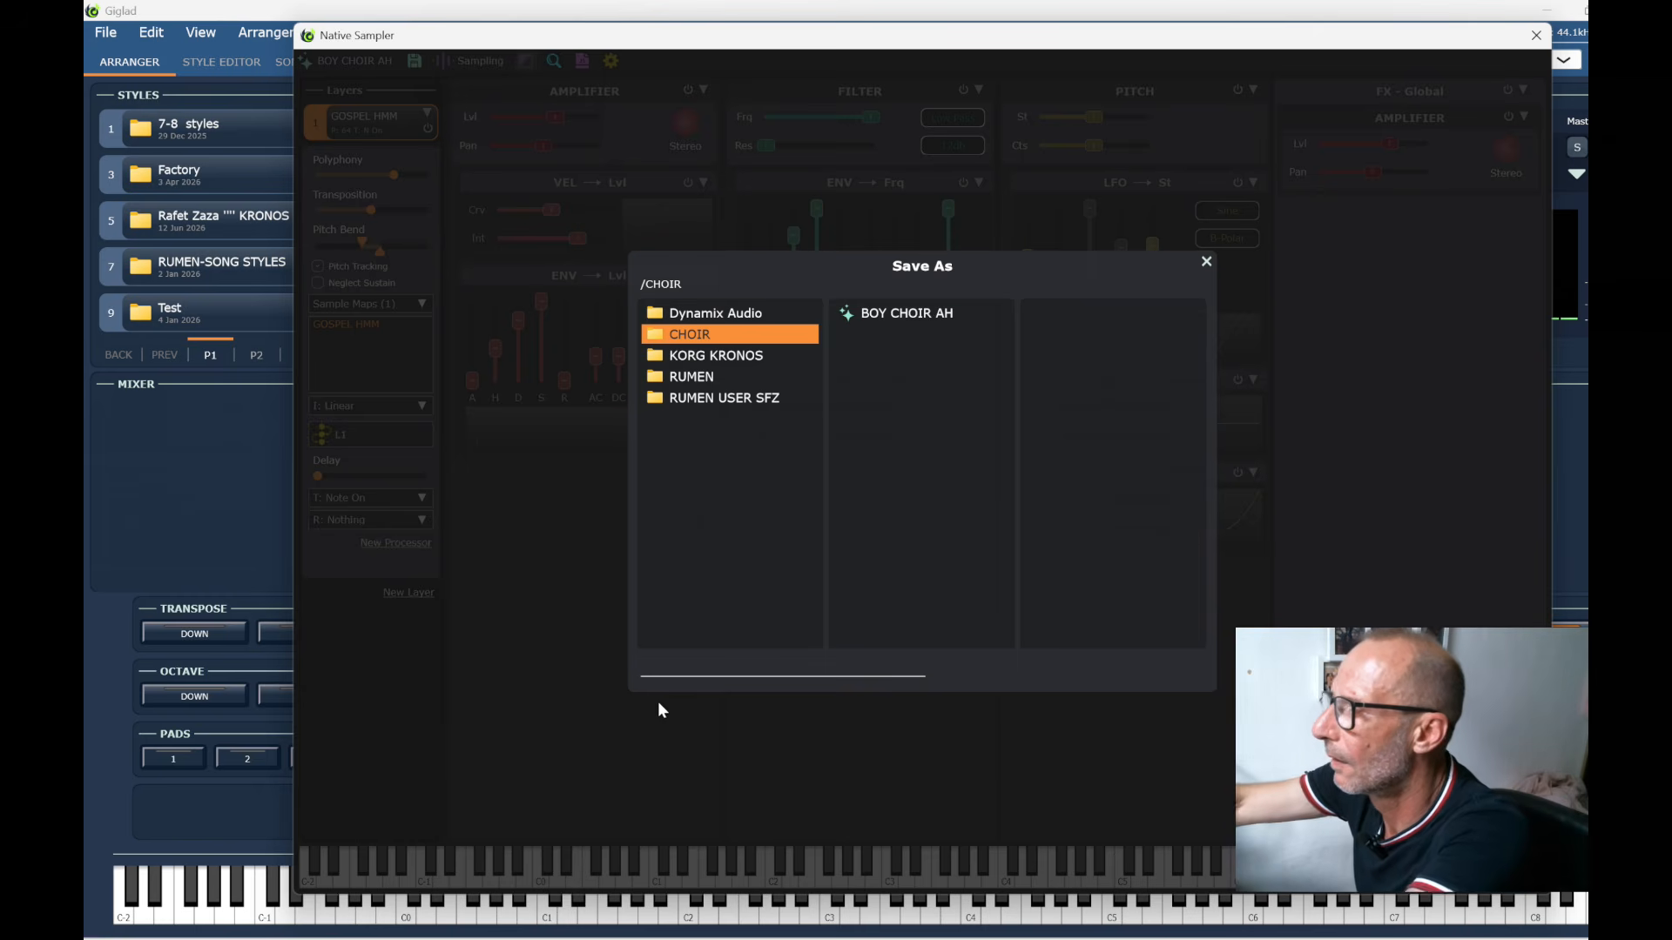
type("GOSPE")
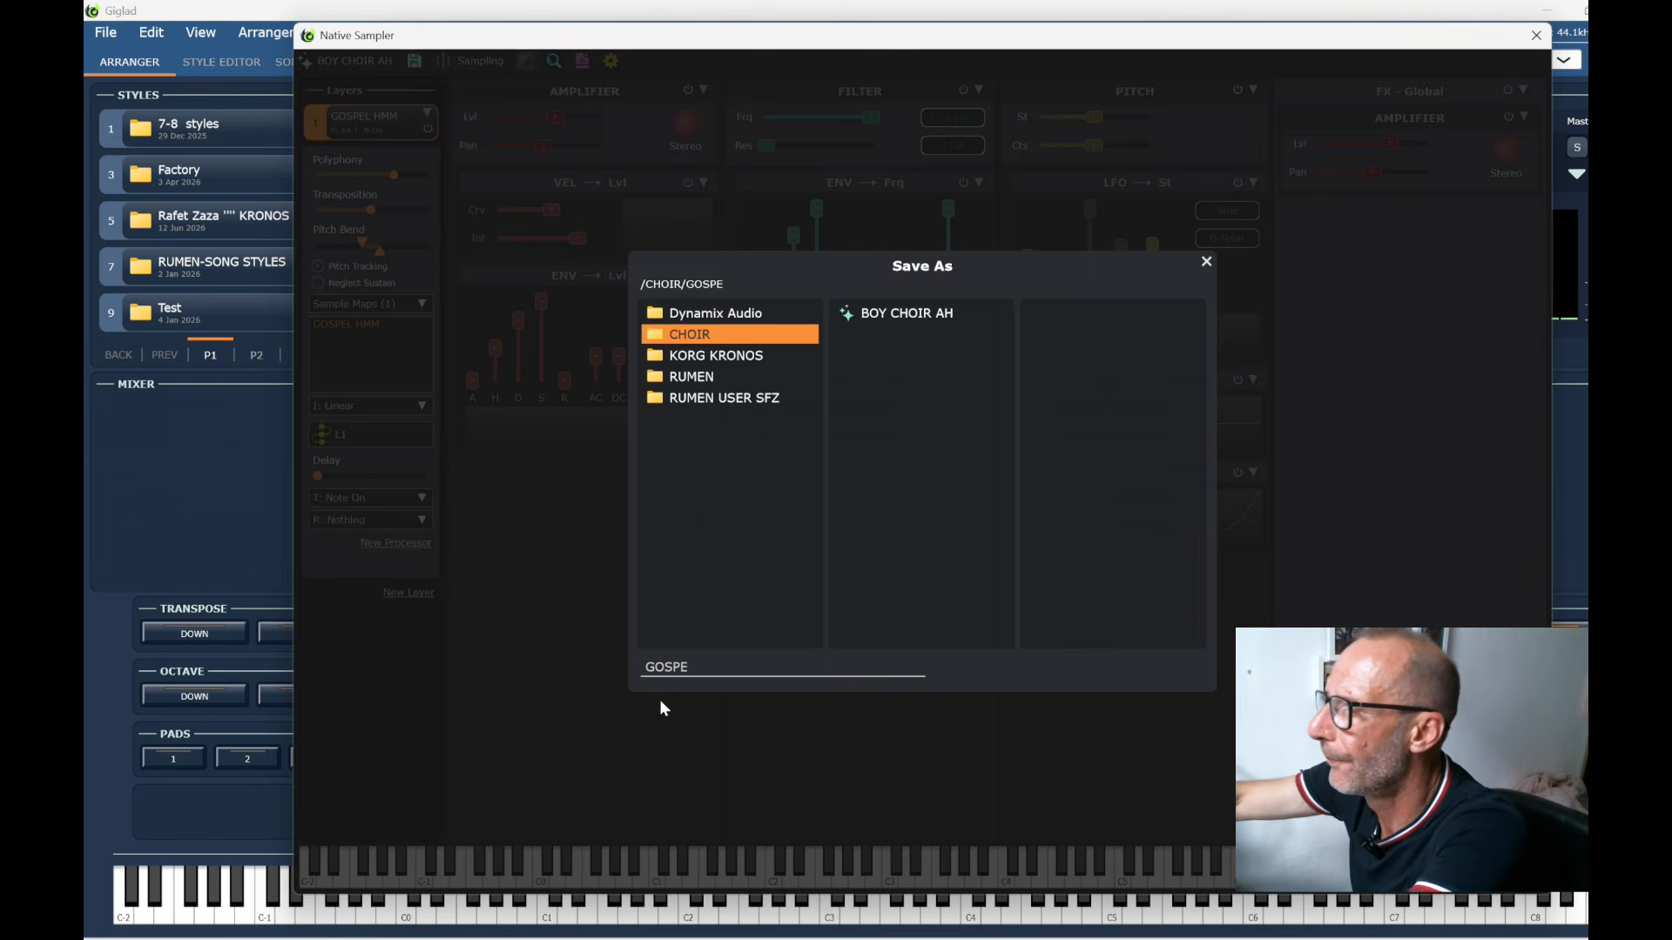
type("L")
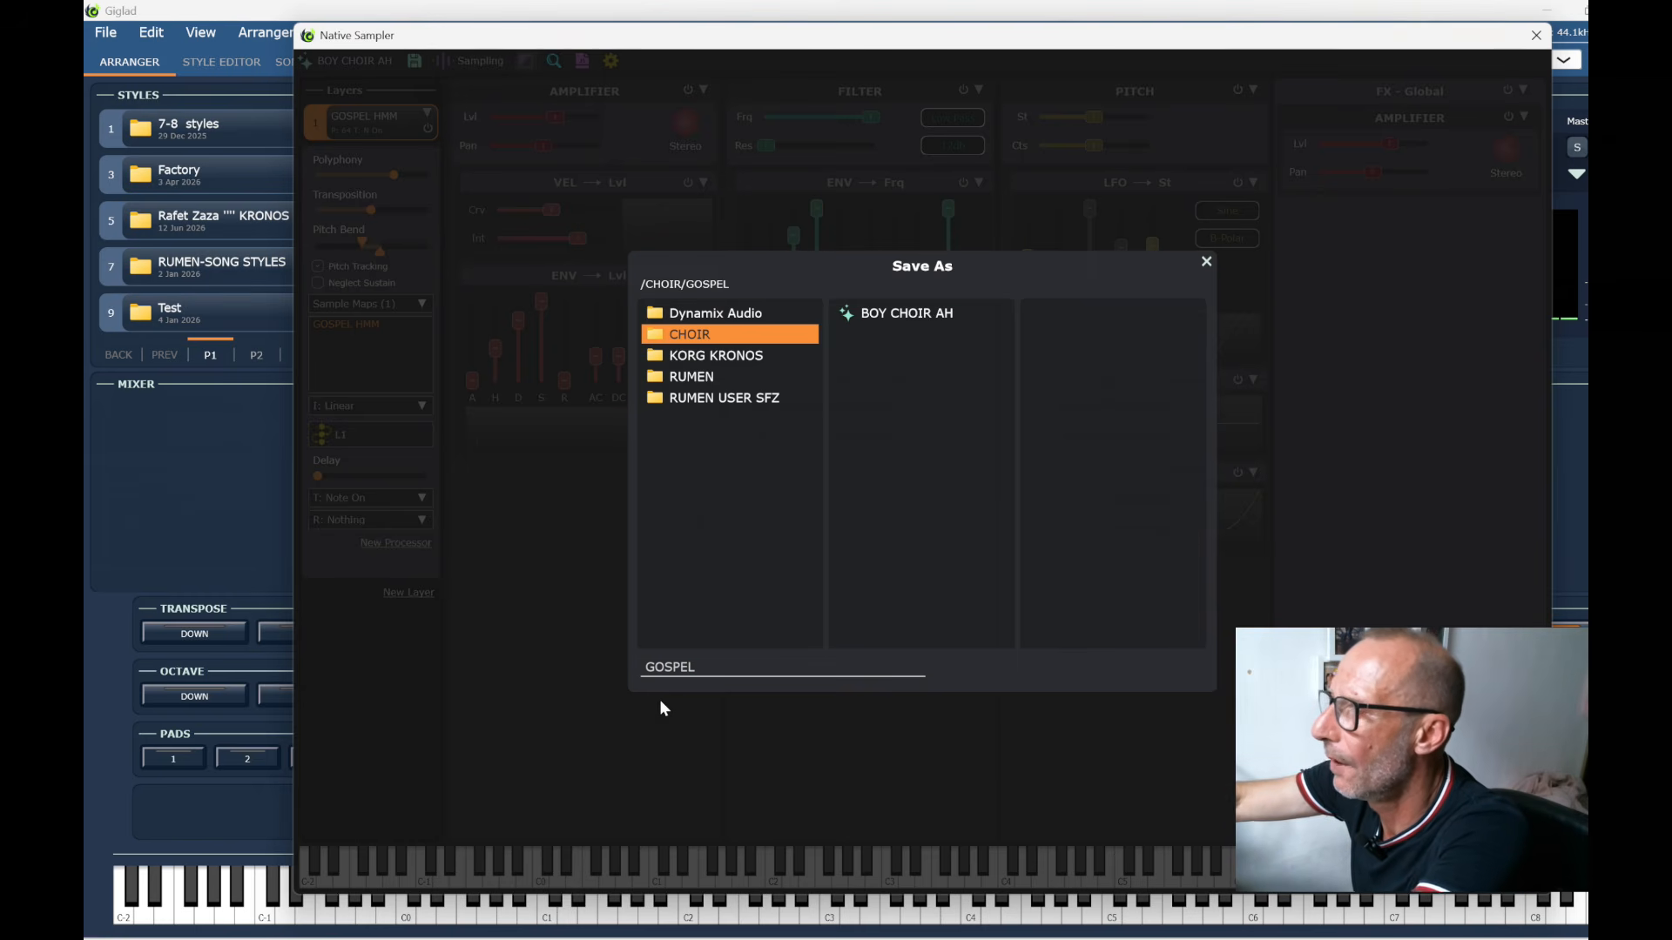
type(" HMM")
key("Return")
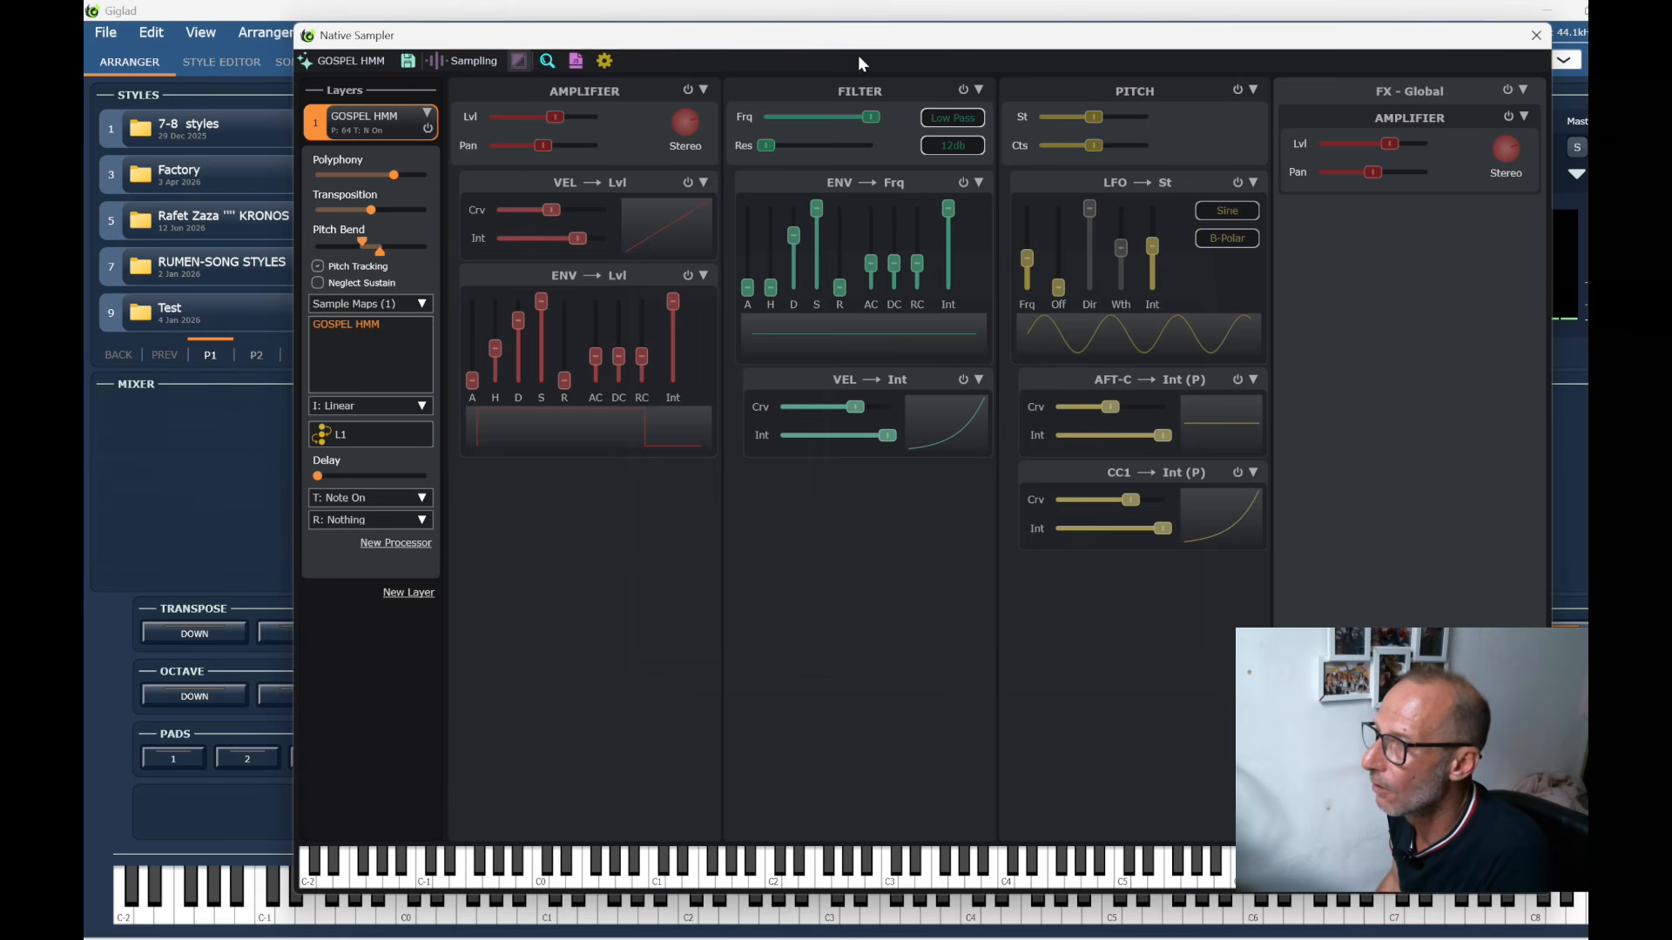
mouse_move(855, 44)
left_mouse_down()
mouse_move(850, 87)
mouse_move(844, 38)
left_mouse_up()
key("super+w")
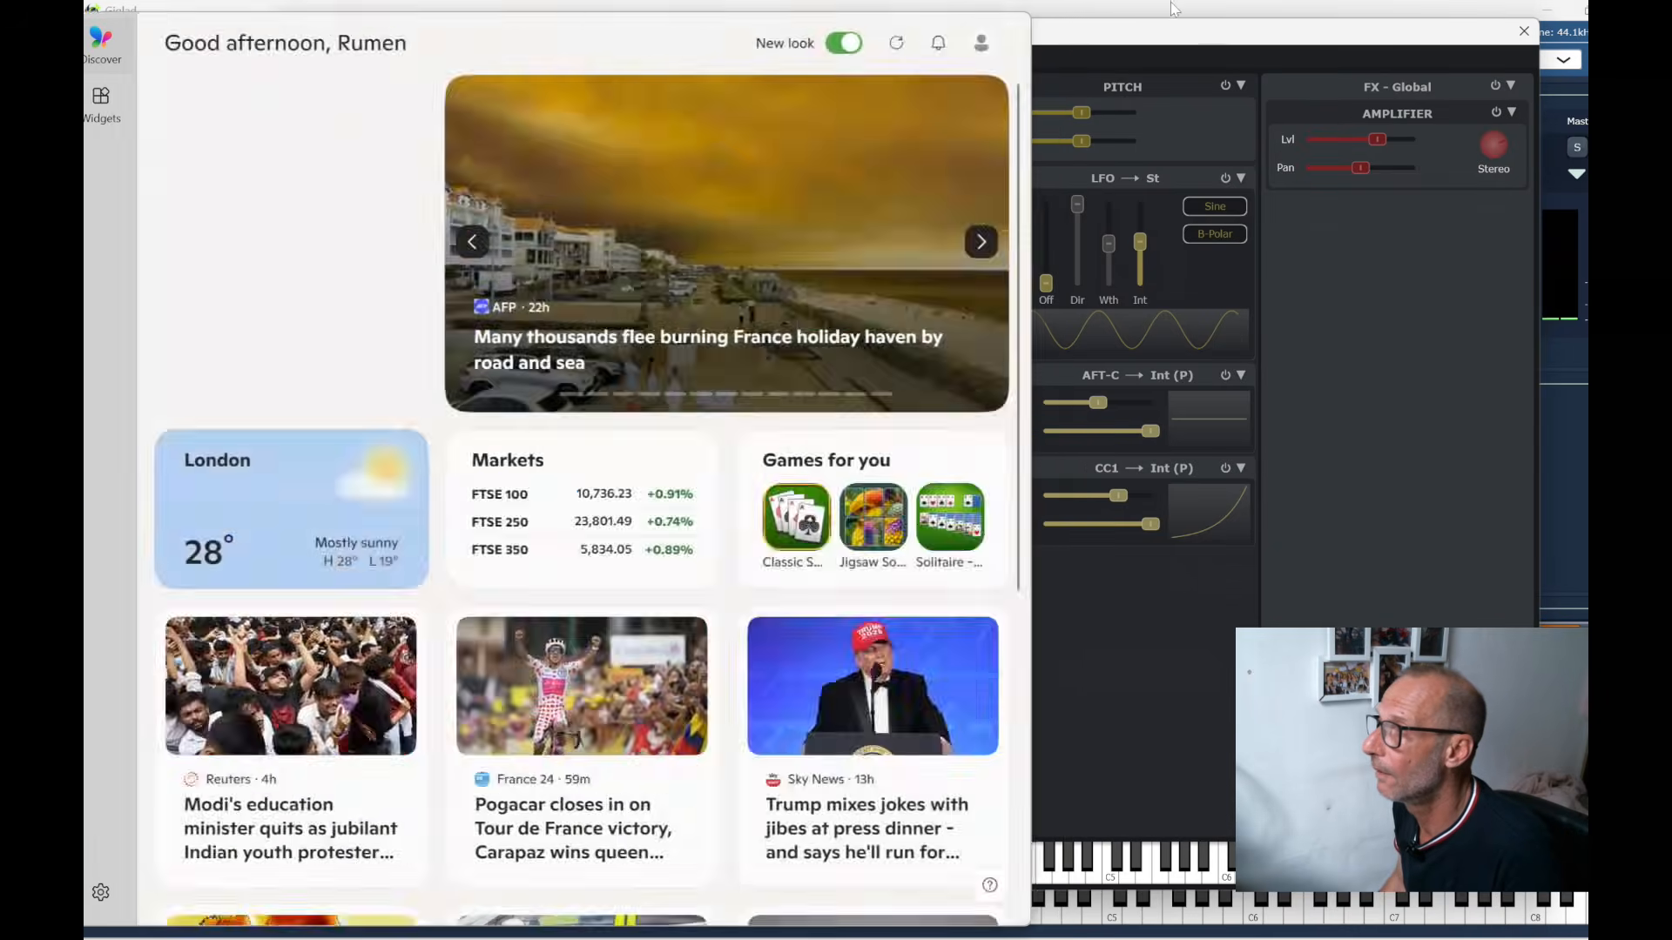
left_click(1252, 45)
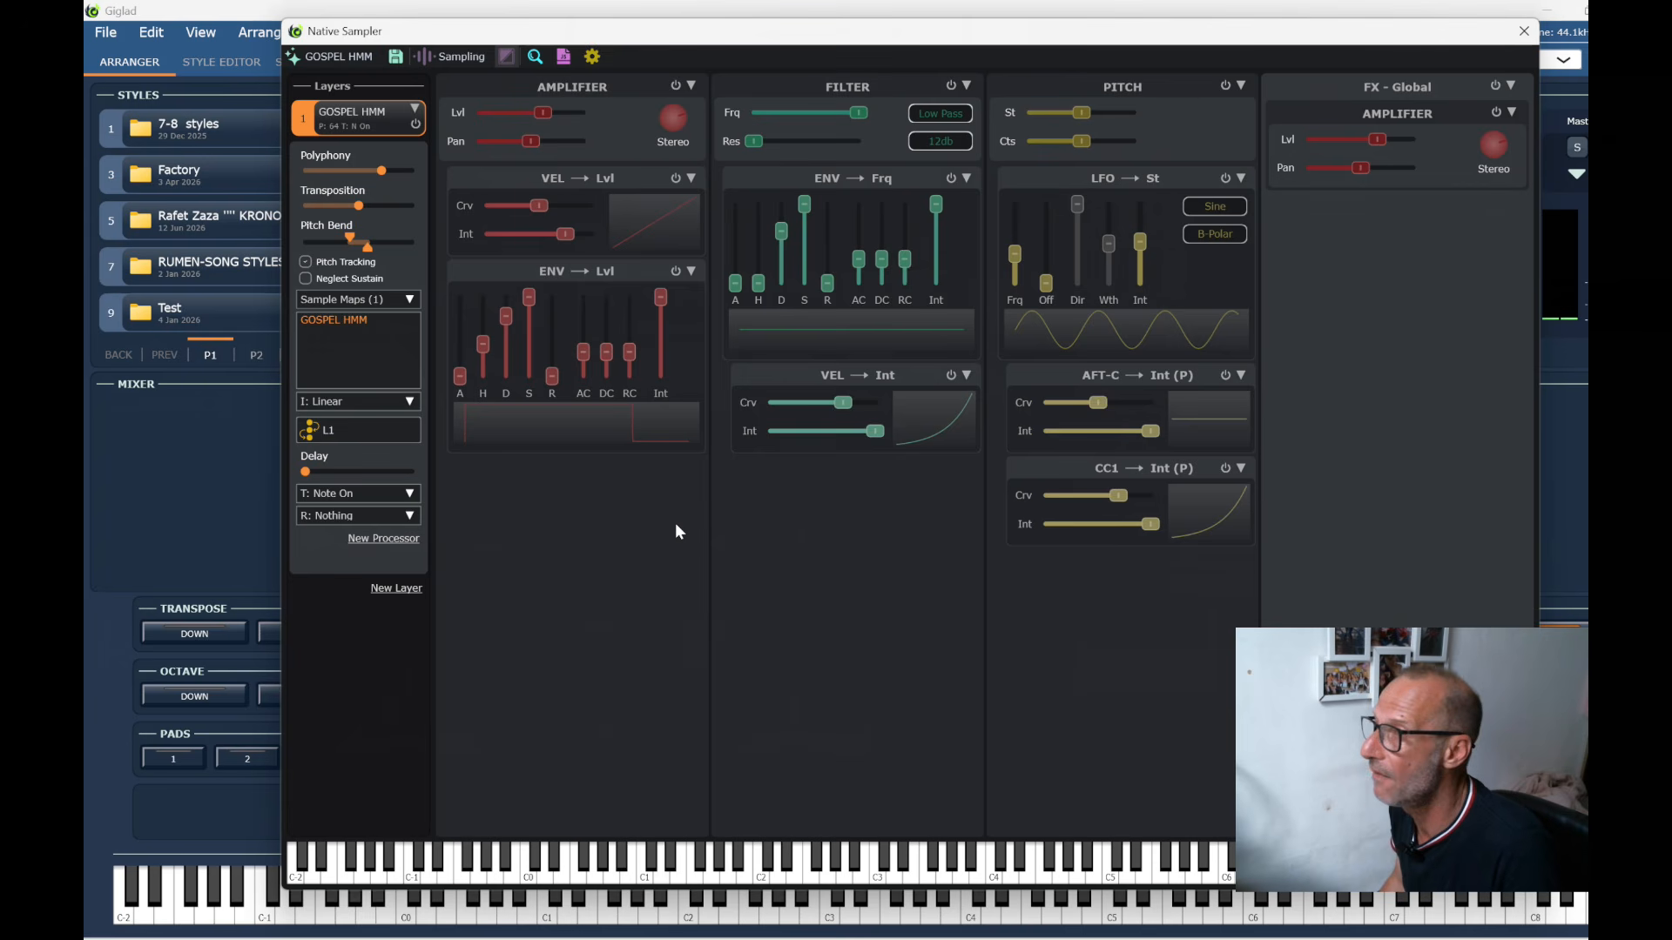
left_click_drag(868, 32, 908, 55)
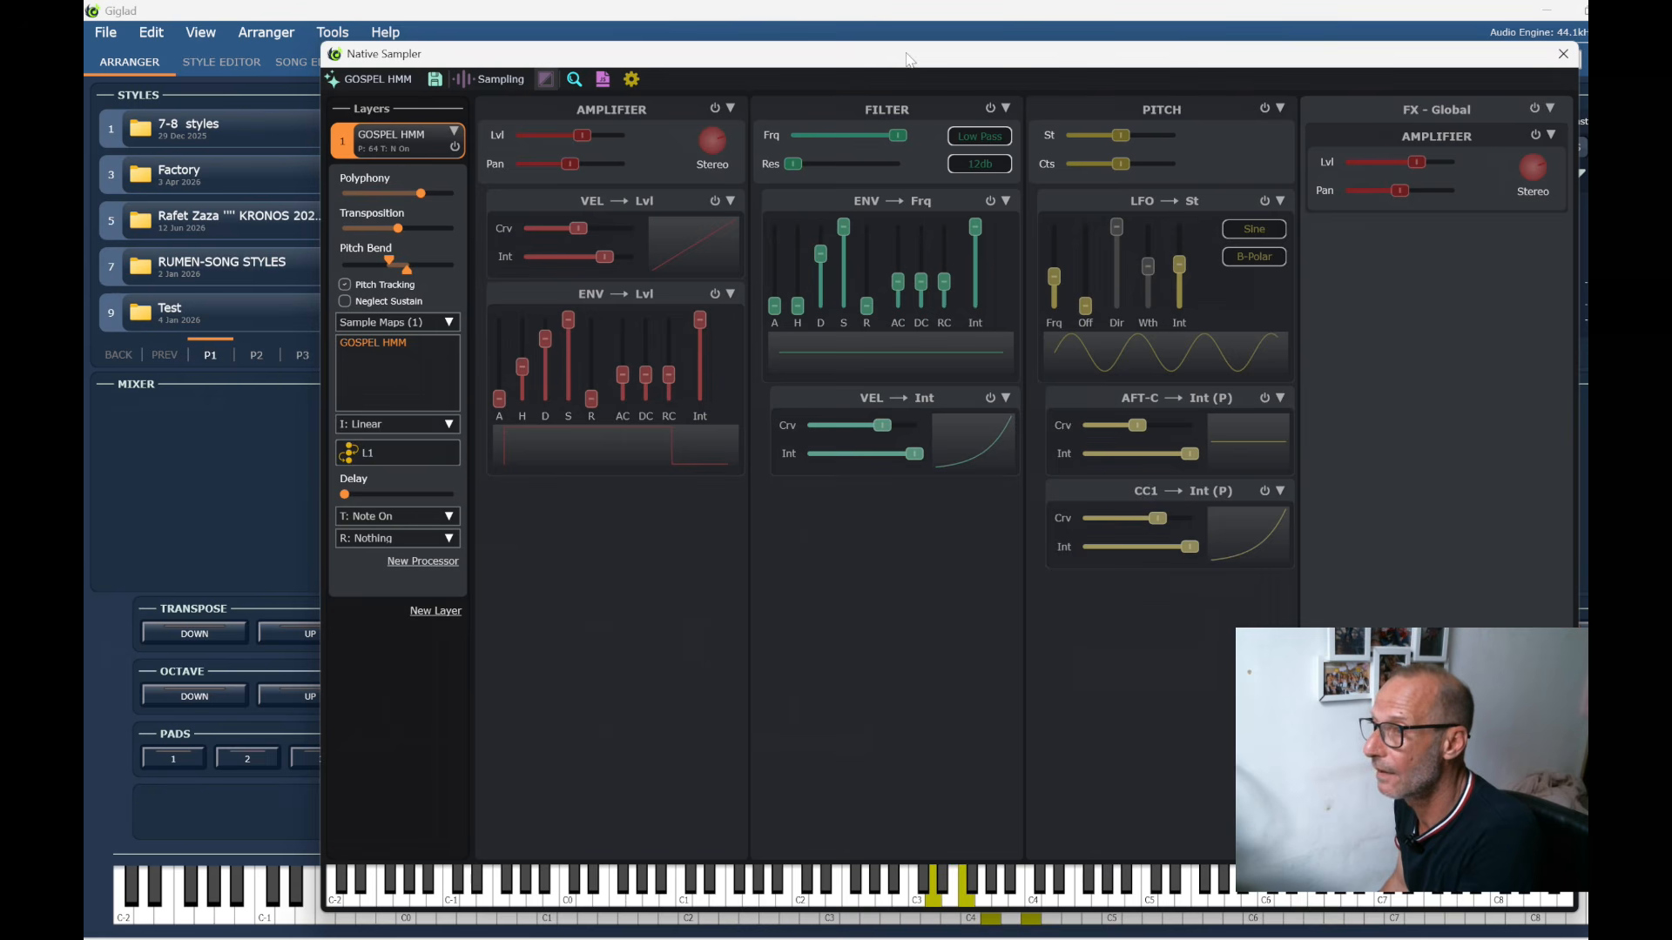
Close the sampler and set the Right 1 channel's Delay effect send to -3.55 dB
left_click(1563, 54)
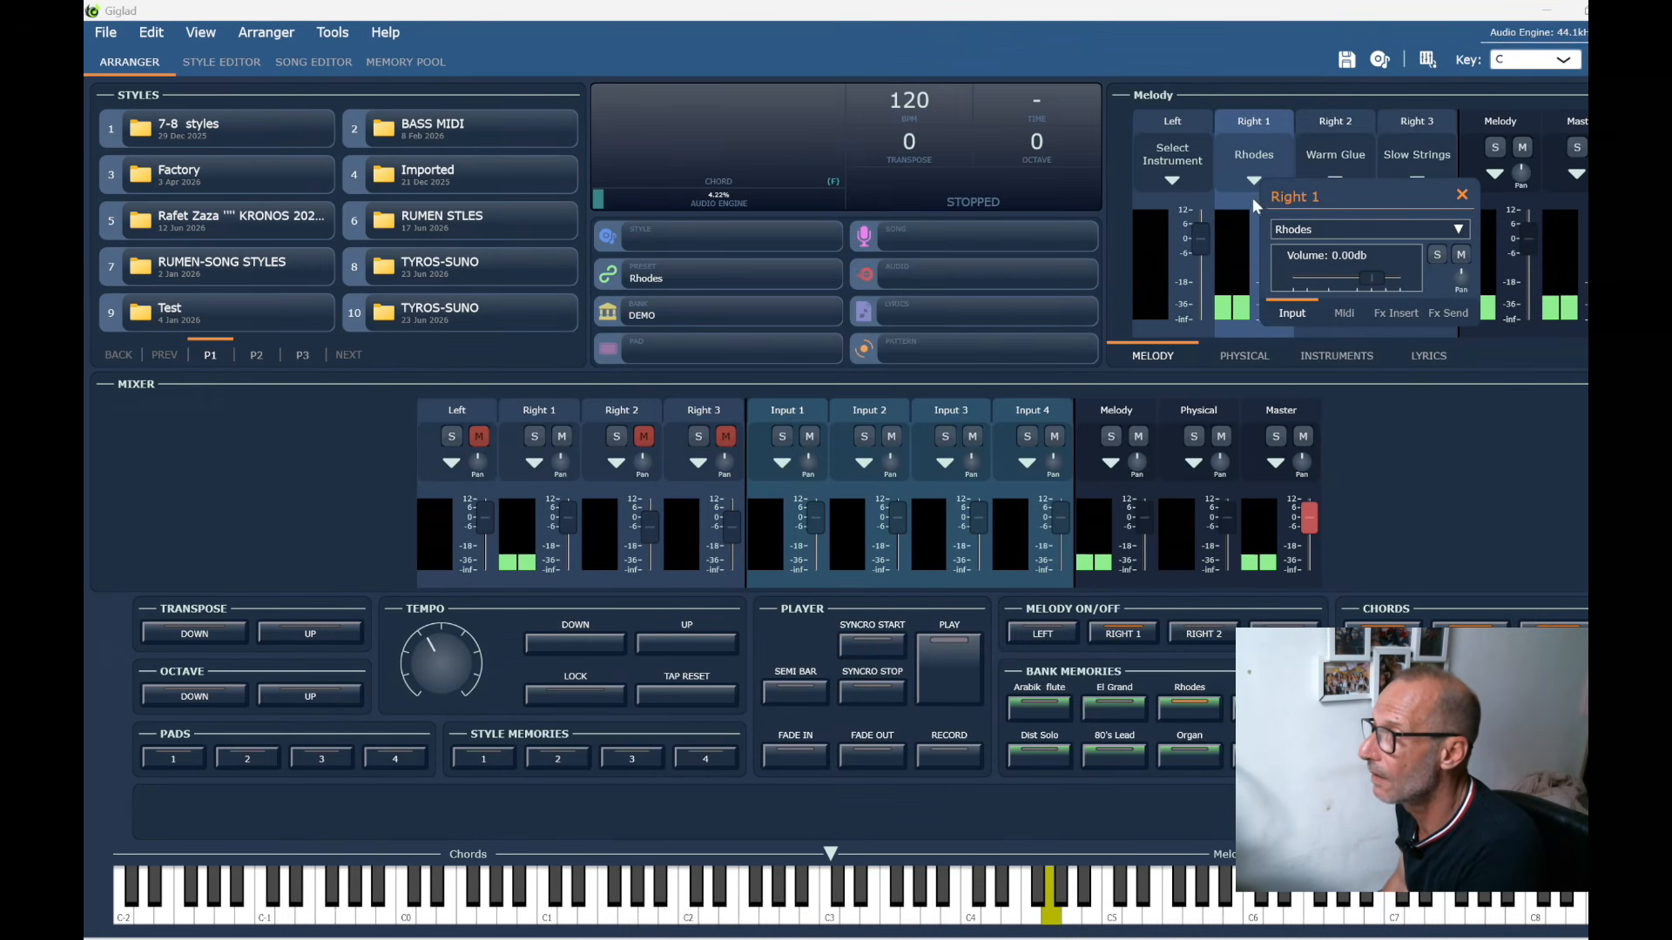
left_click(1445, 313)
left_click_drag(1396, 279, 1397, 33)
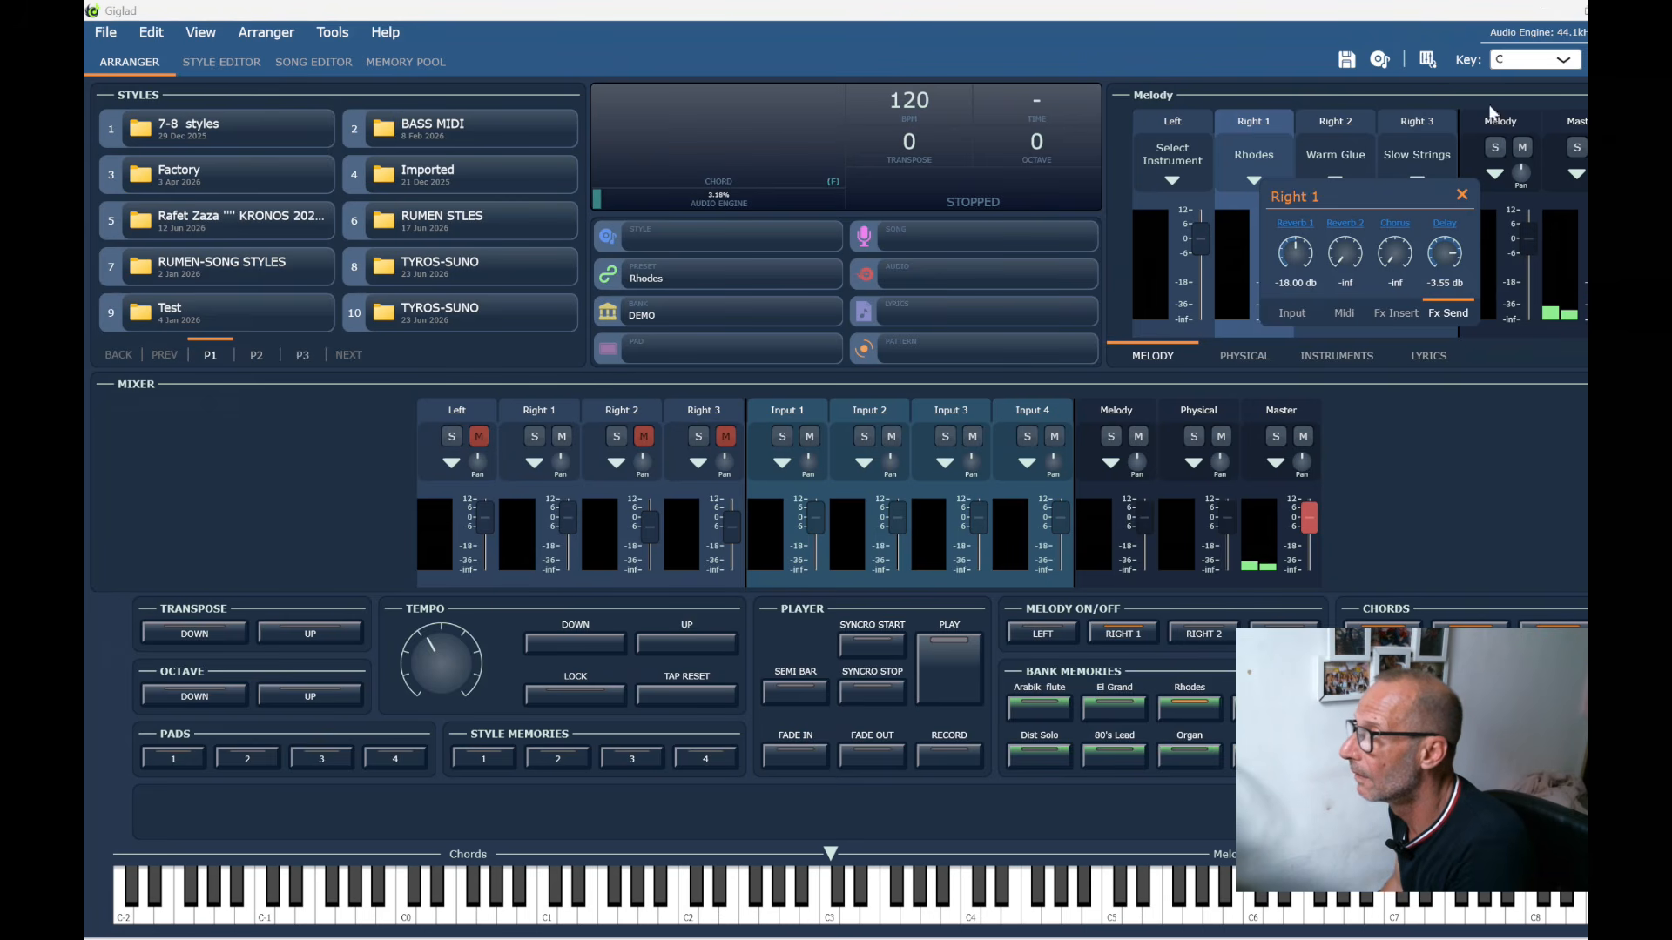
left_click(1462, 194)
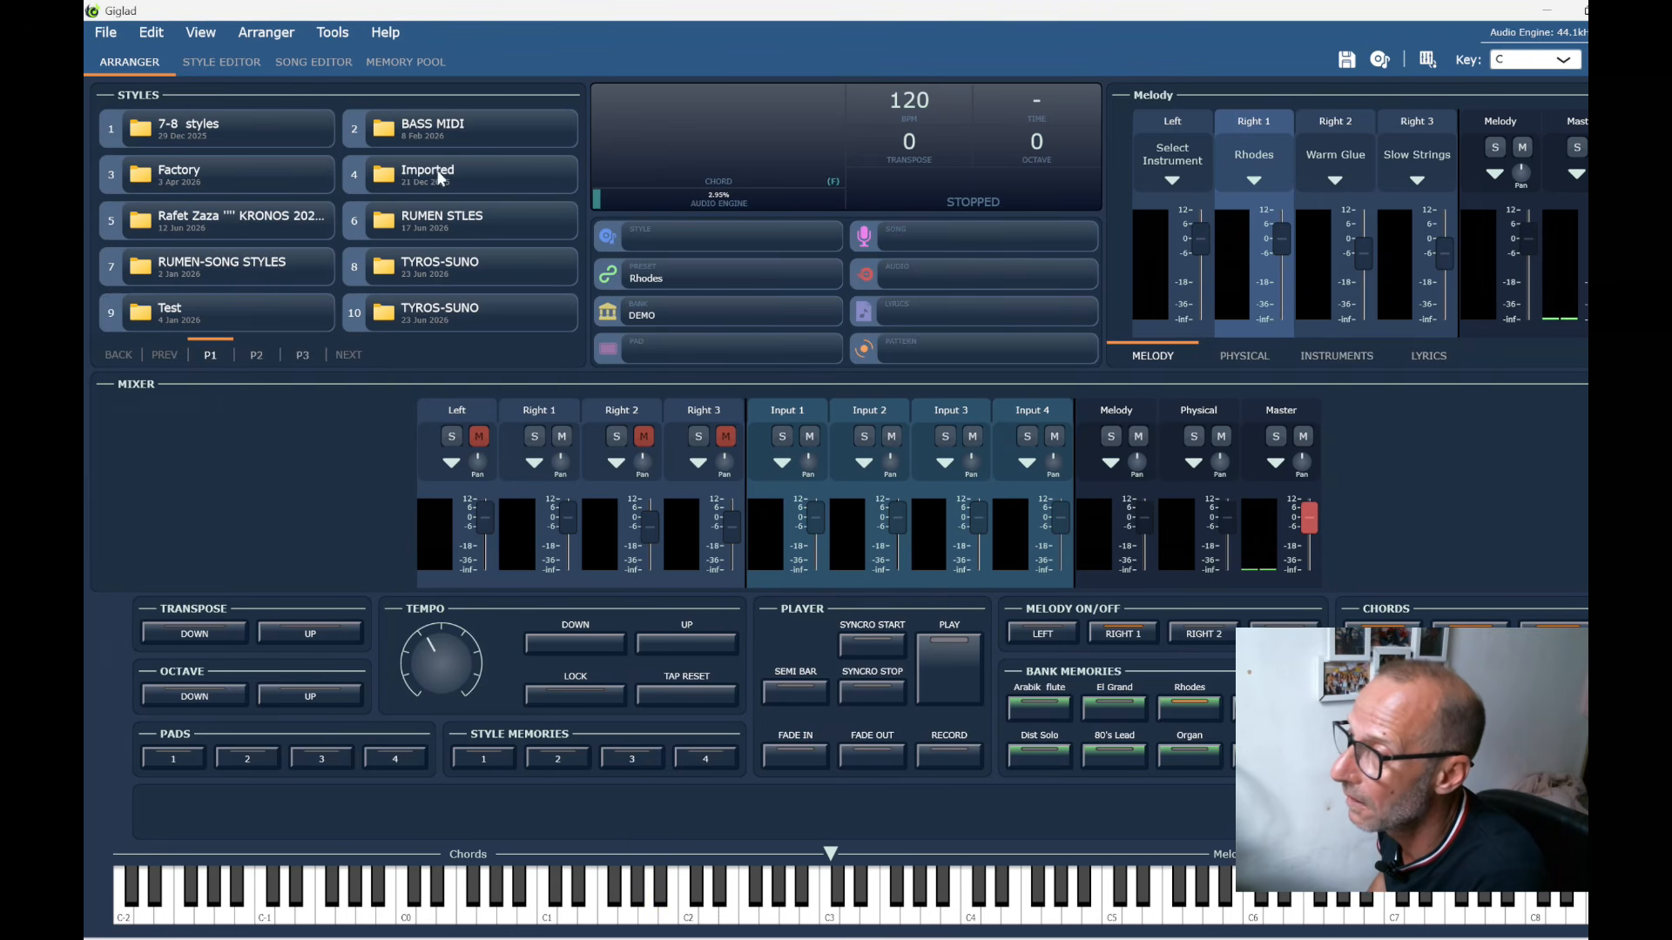
Load the 16Beat Pop Ballad style from the Factory folder, then start and stop its playback
left_click(237, 181)
left_click(461, 171)
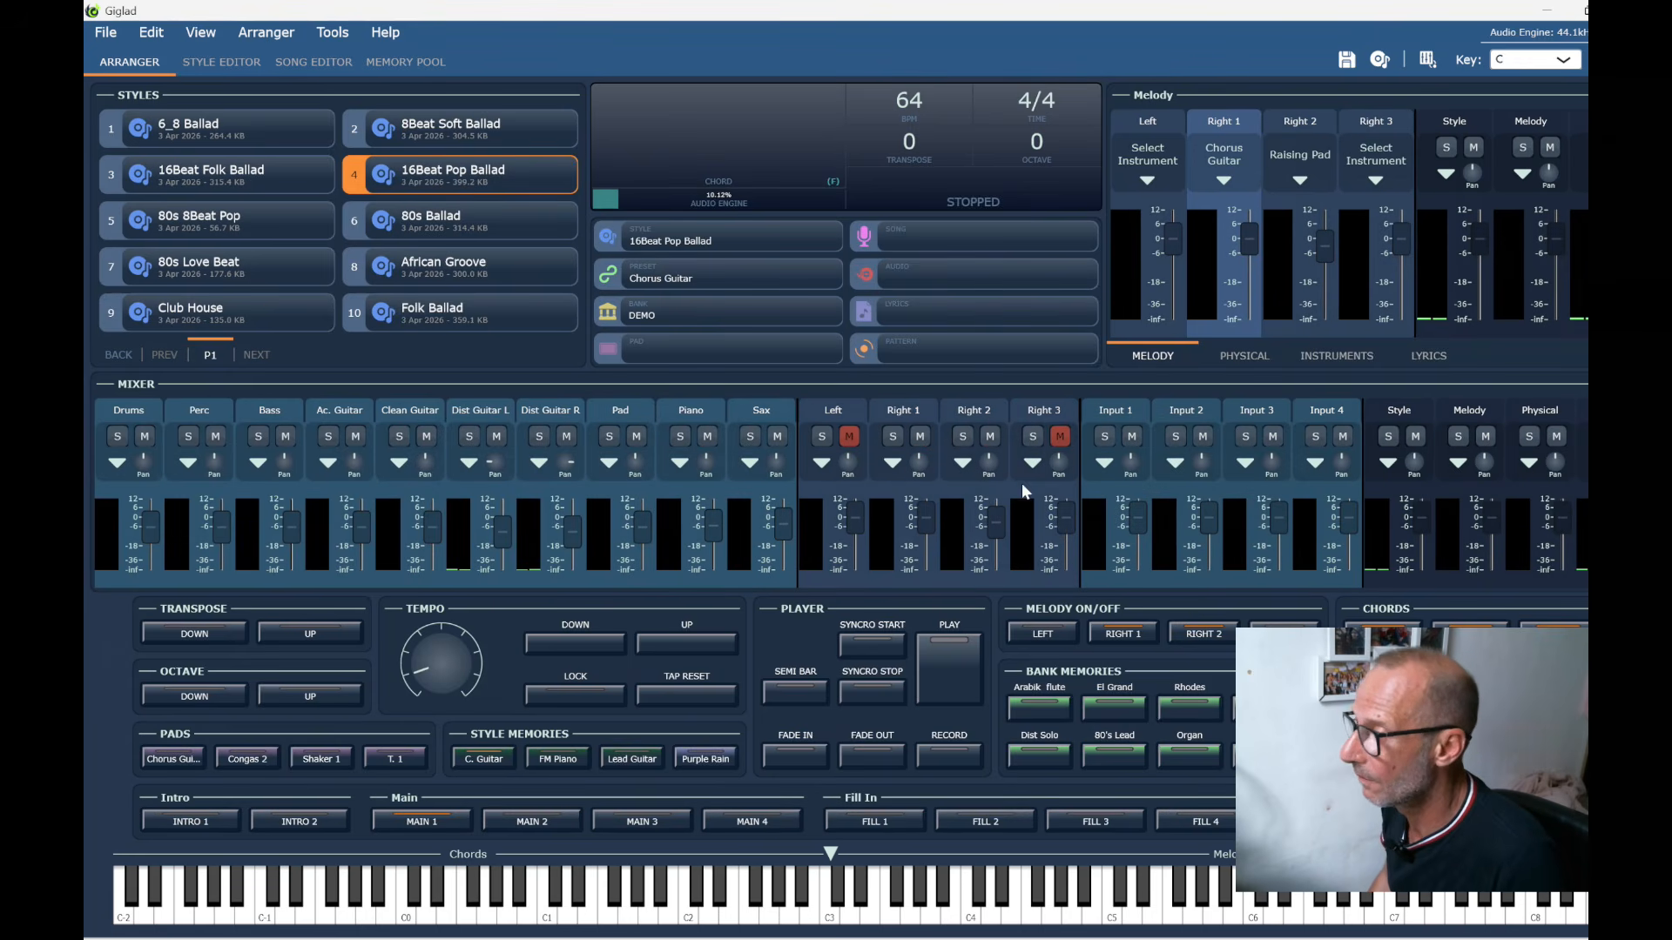
left_click(885, 650)
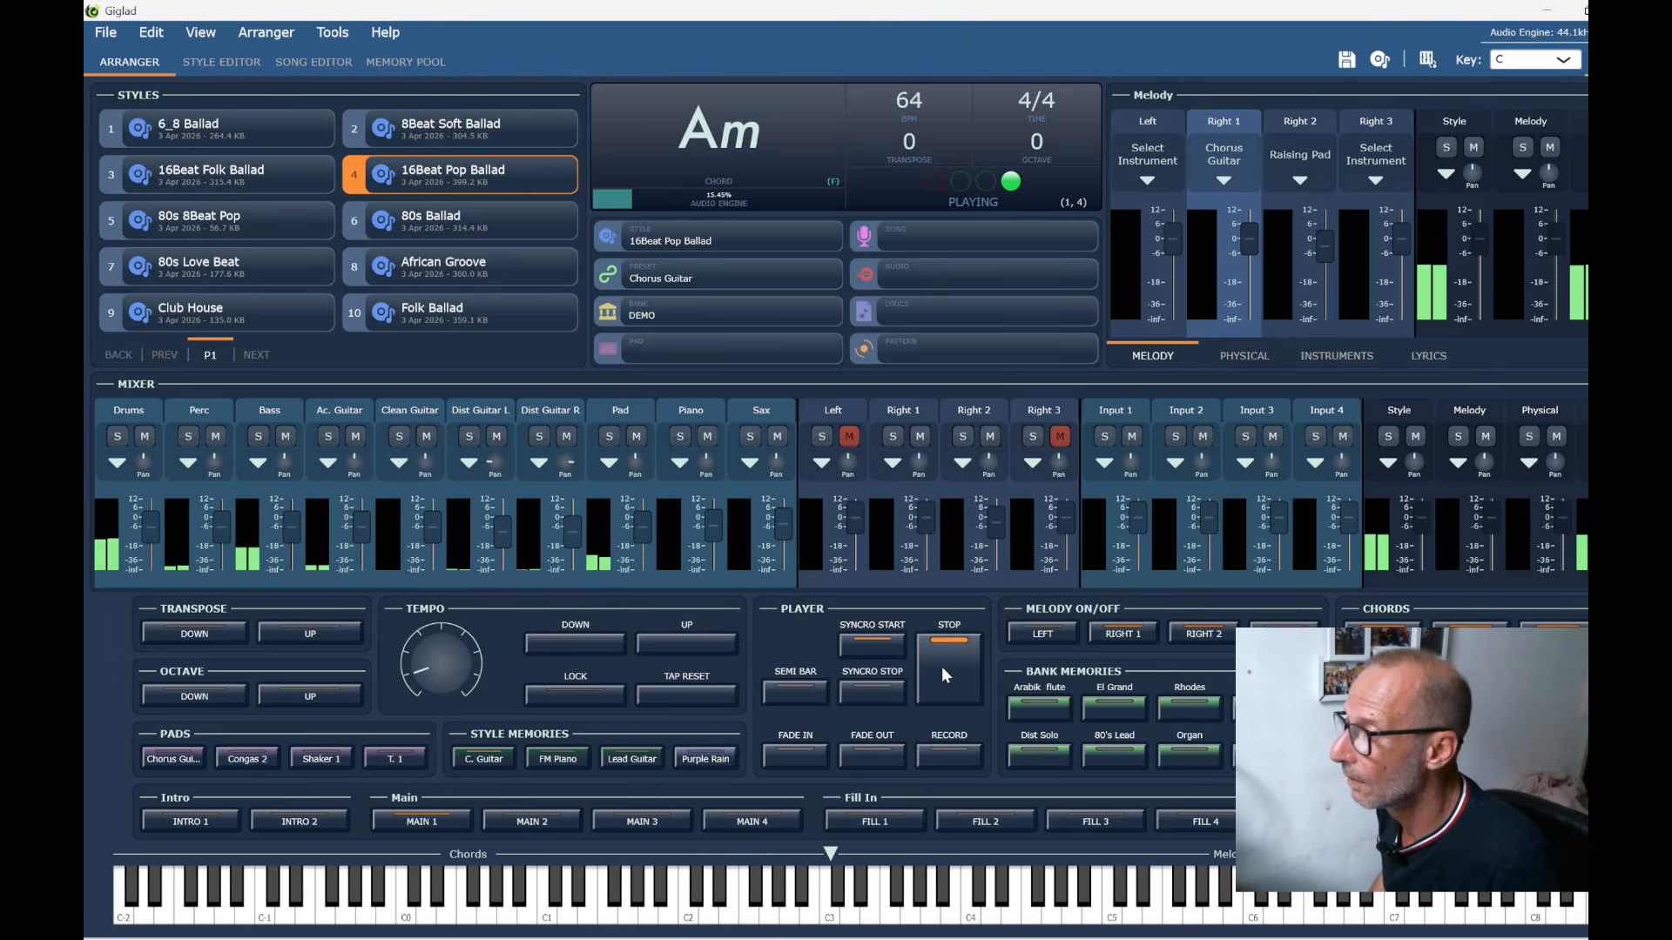
left_click(943, 665)
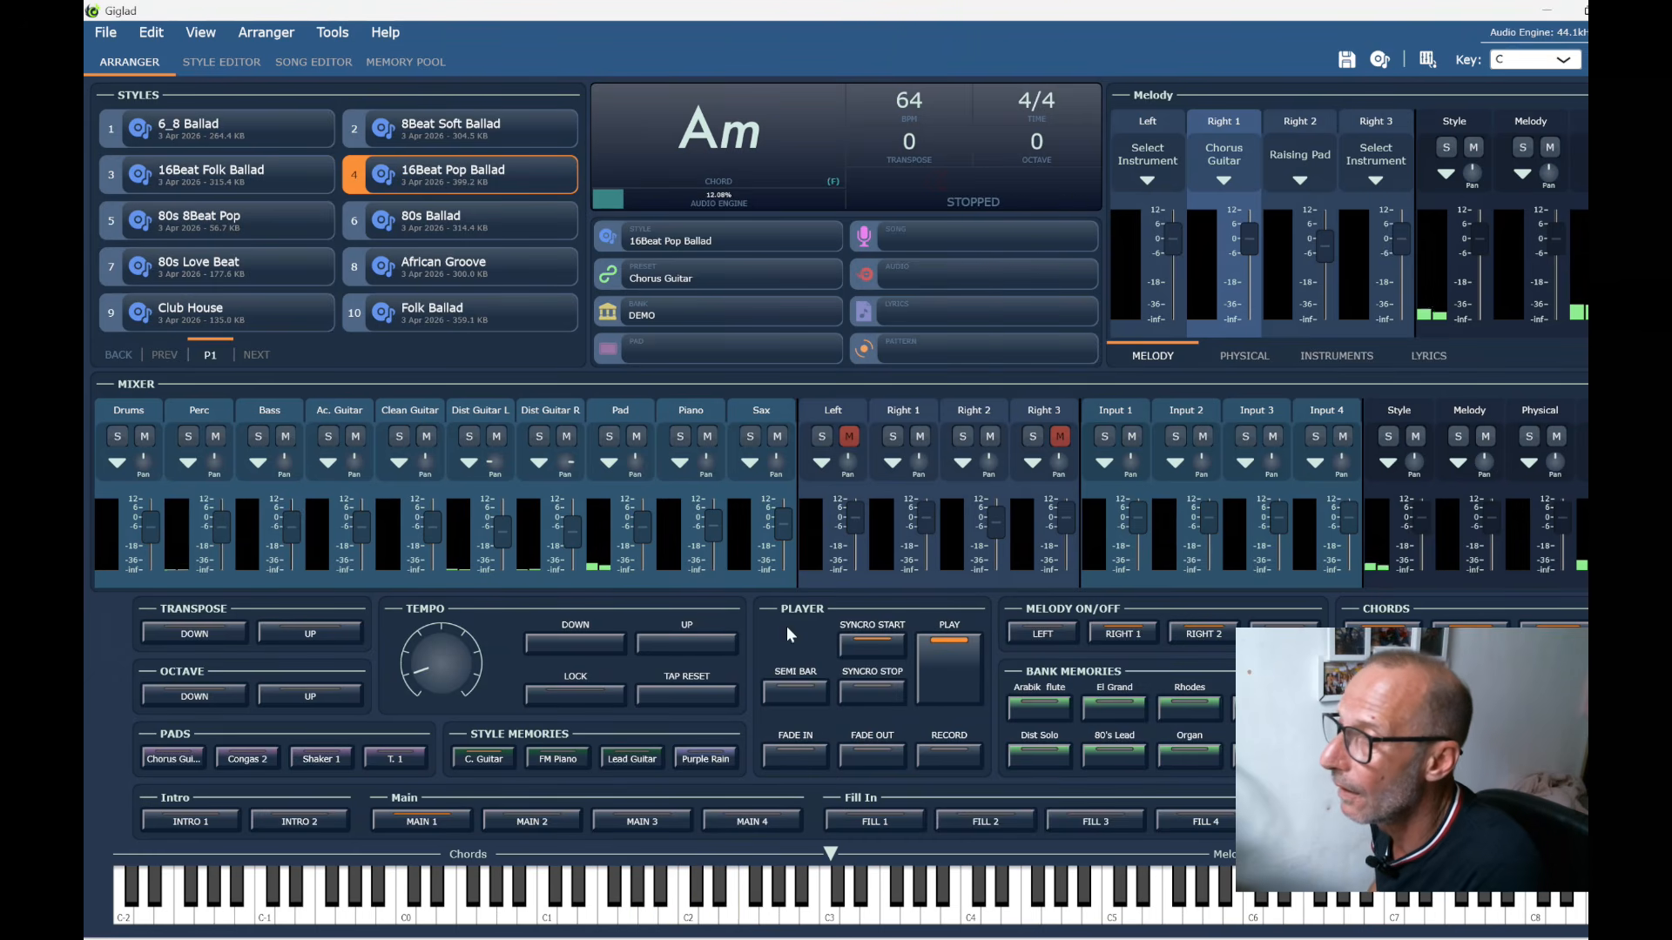
Show the loaded style in the Style Editor and open the Pad track's Raising Pad instrument in the Native Sampler
left_click(217, 63)
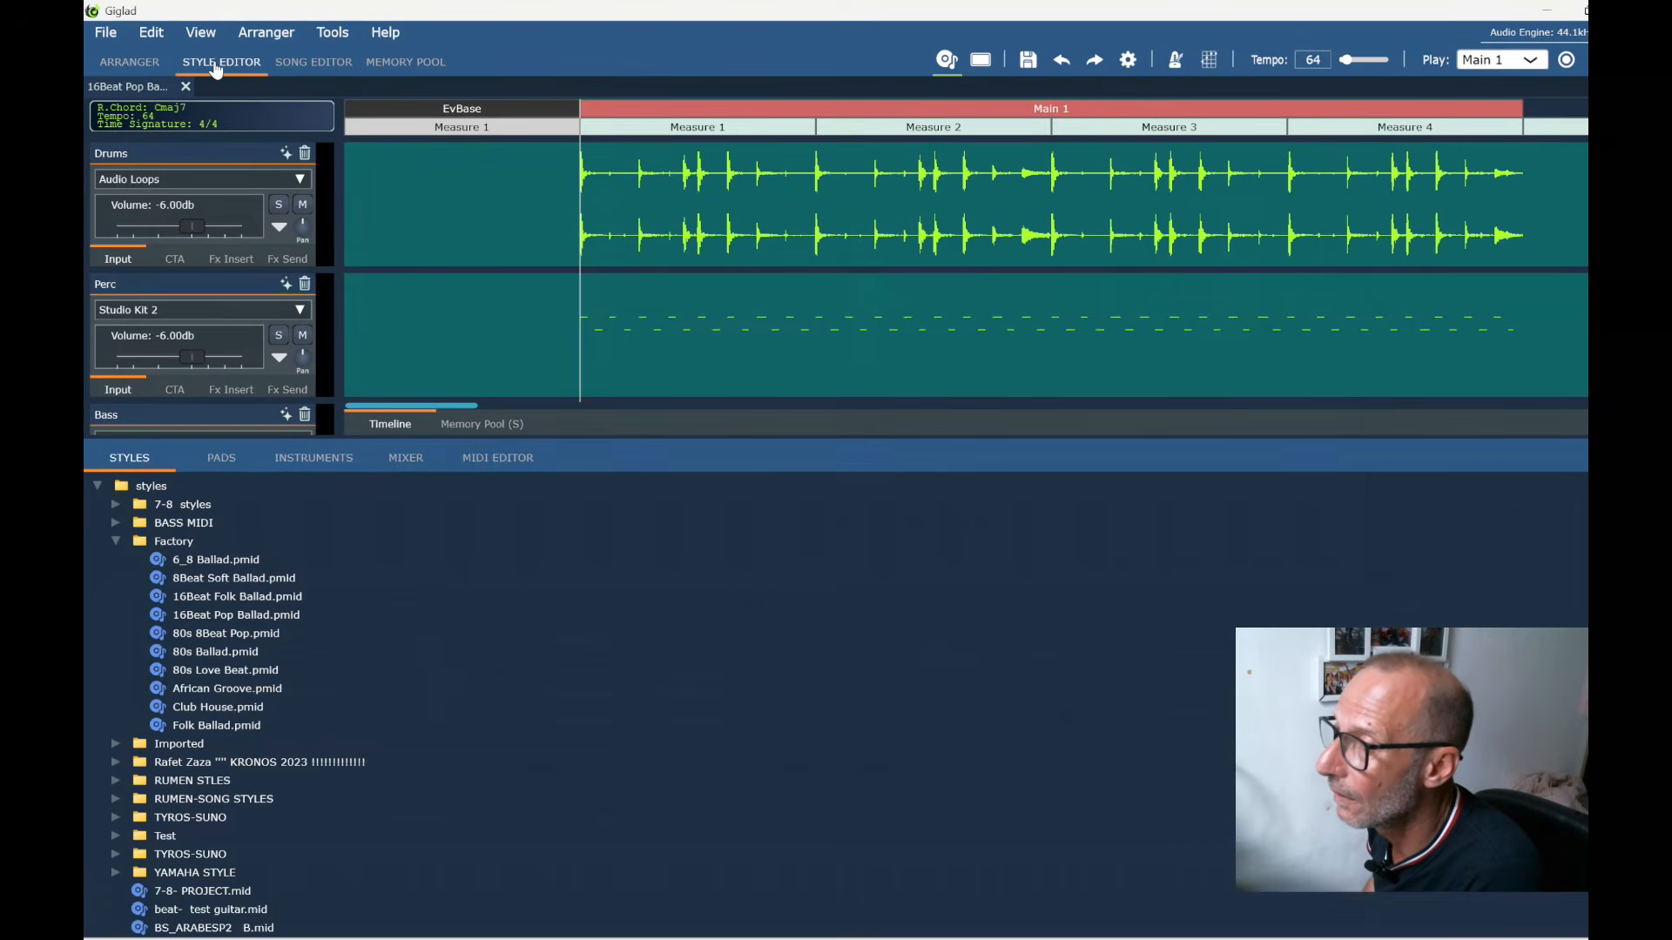
scroll(256, 215, "down", 5)
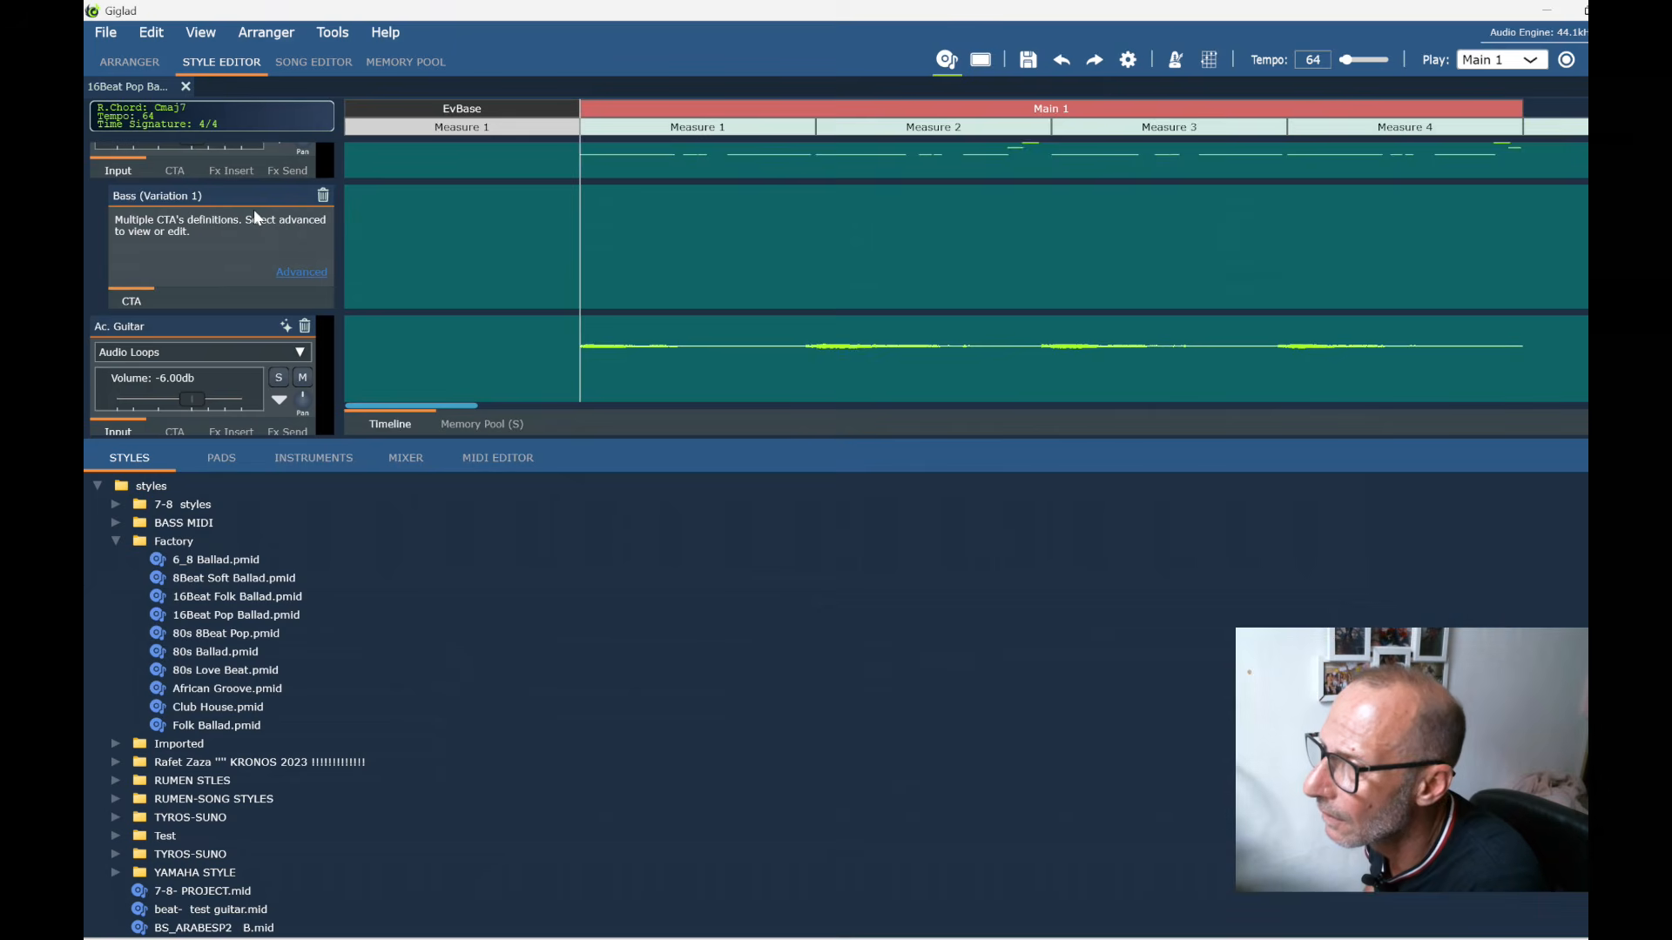
scroll(254, 209, "down", 3)
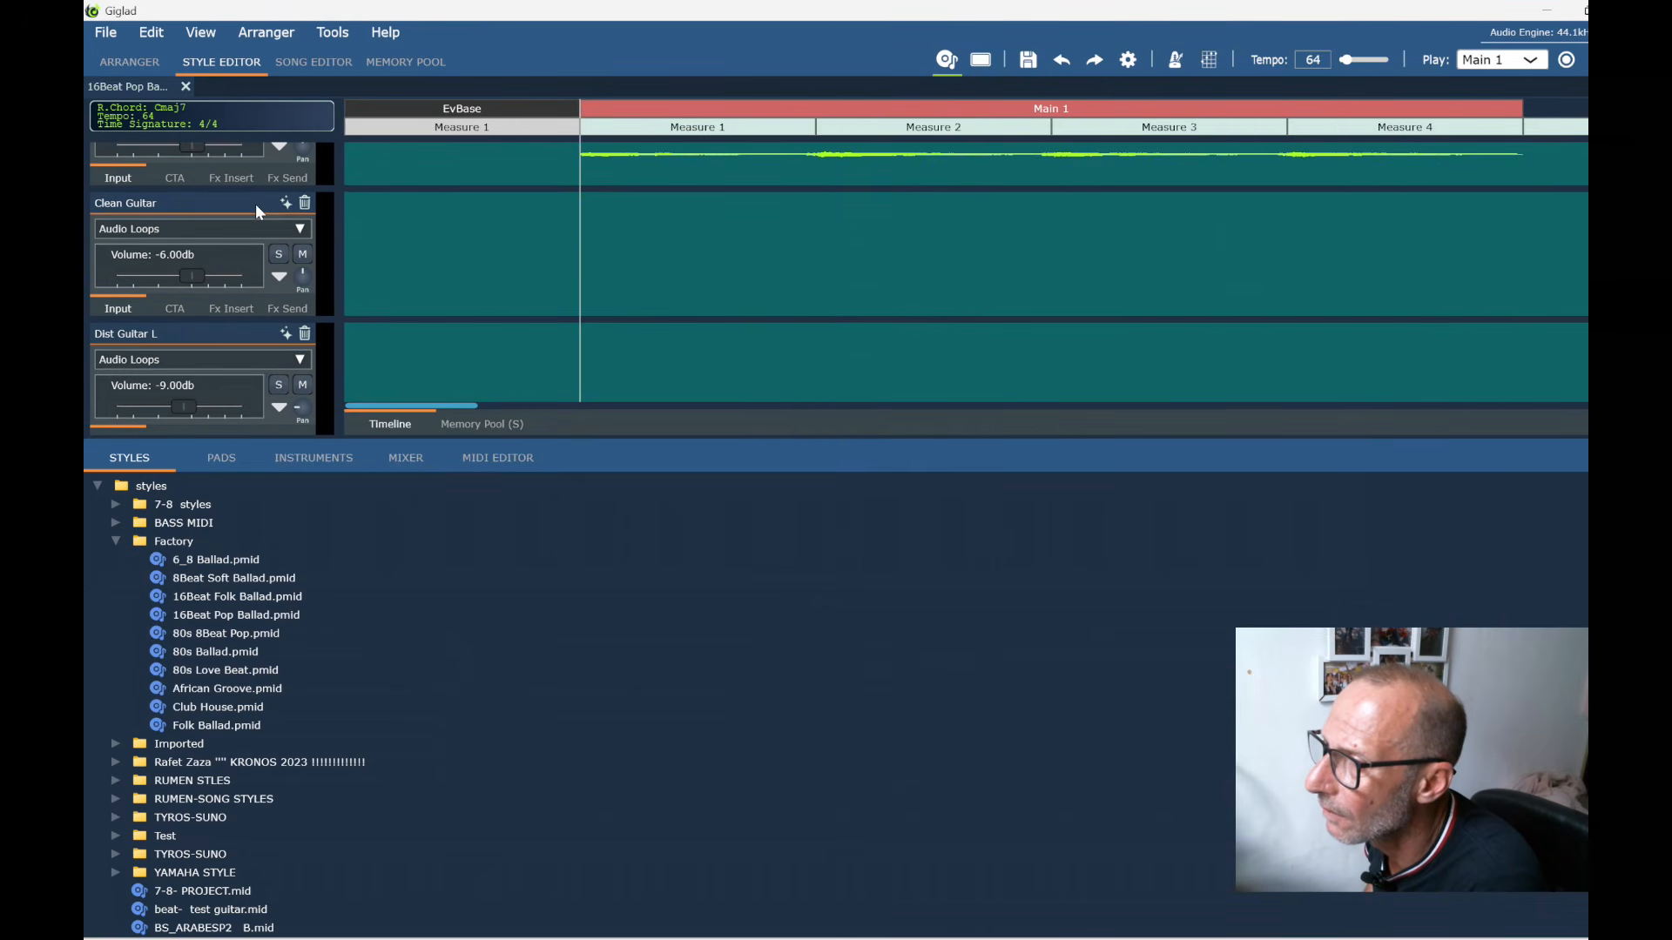
scroll(256, 213, "down", 5)
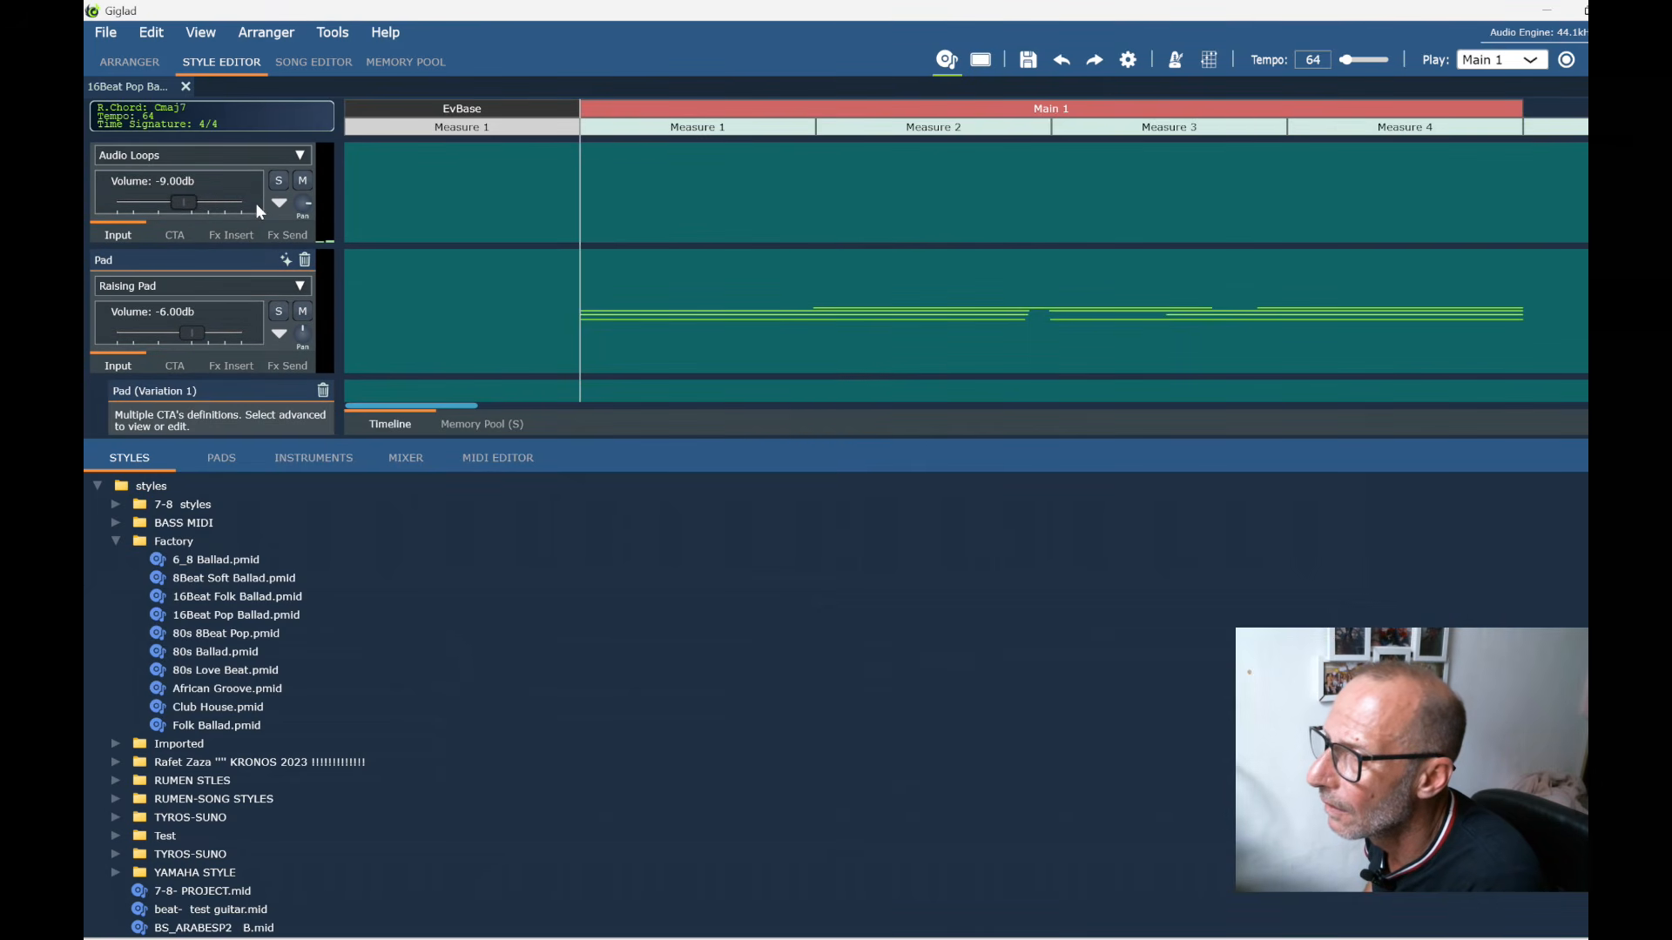
double_click(136, 284)
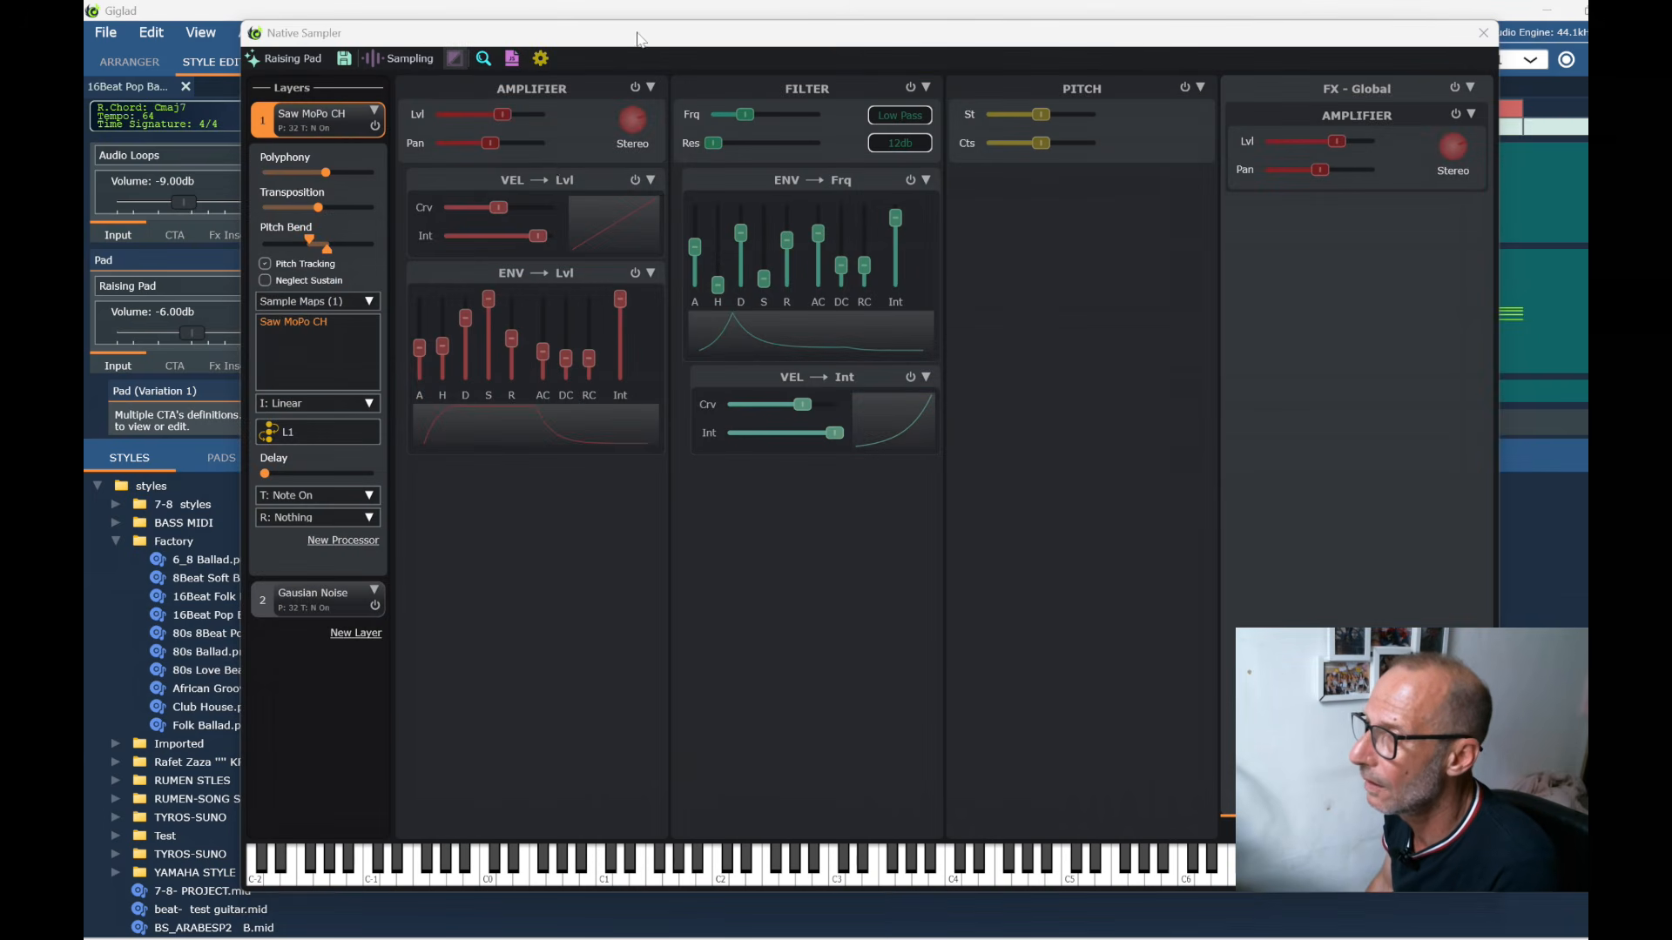
left_click_drag(639, 39, 863, 70)
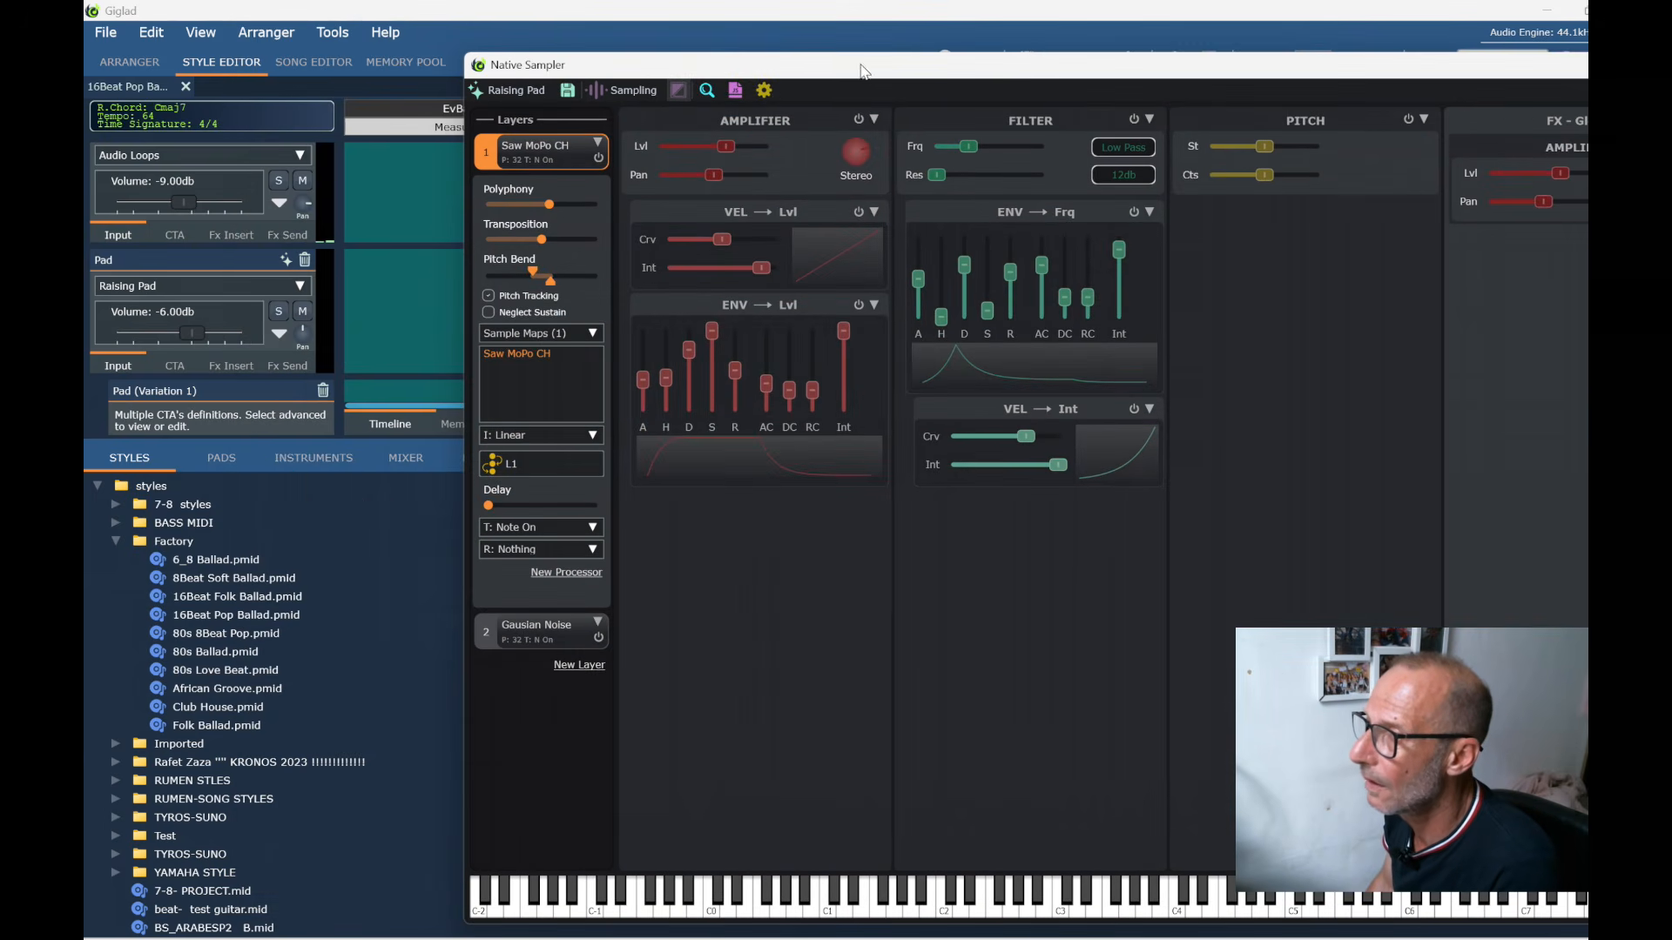
Load BOY CHOIR AH from the CHOIR library folder as the Pad track's instrument and close the sampler
left_click(525, 92)
left_click(777, 285)
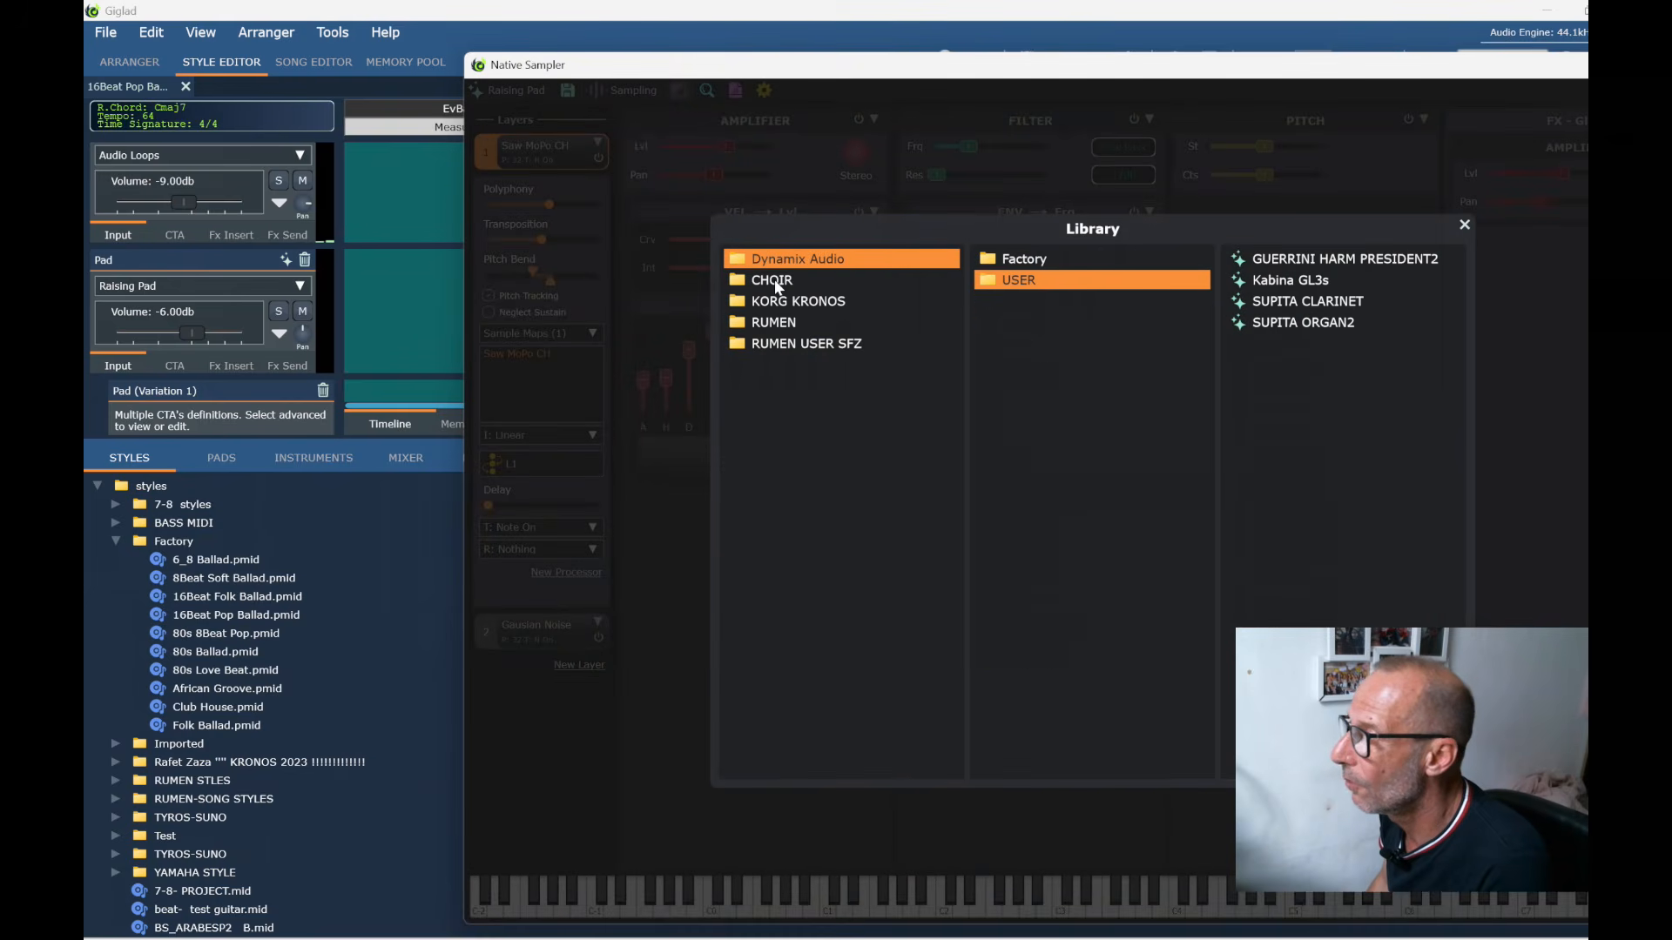
left_click(793, 288)
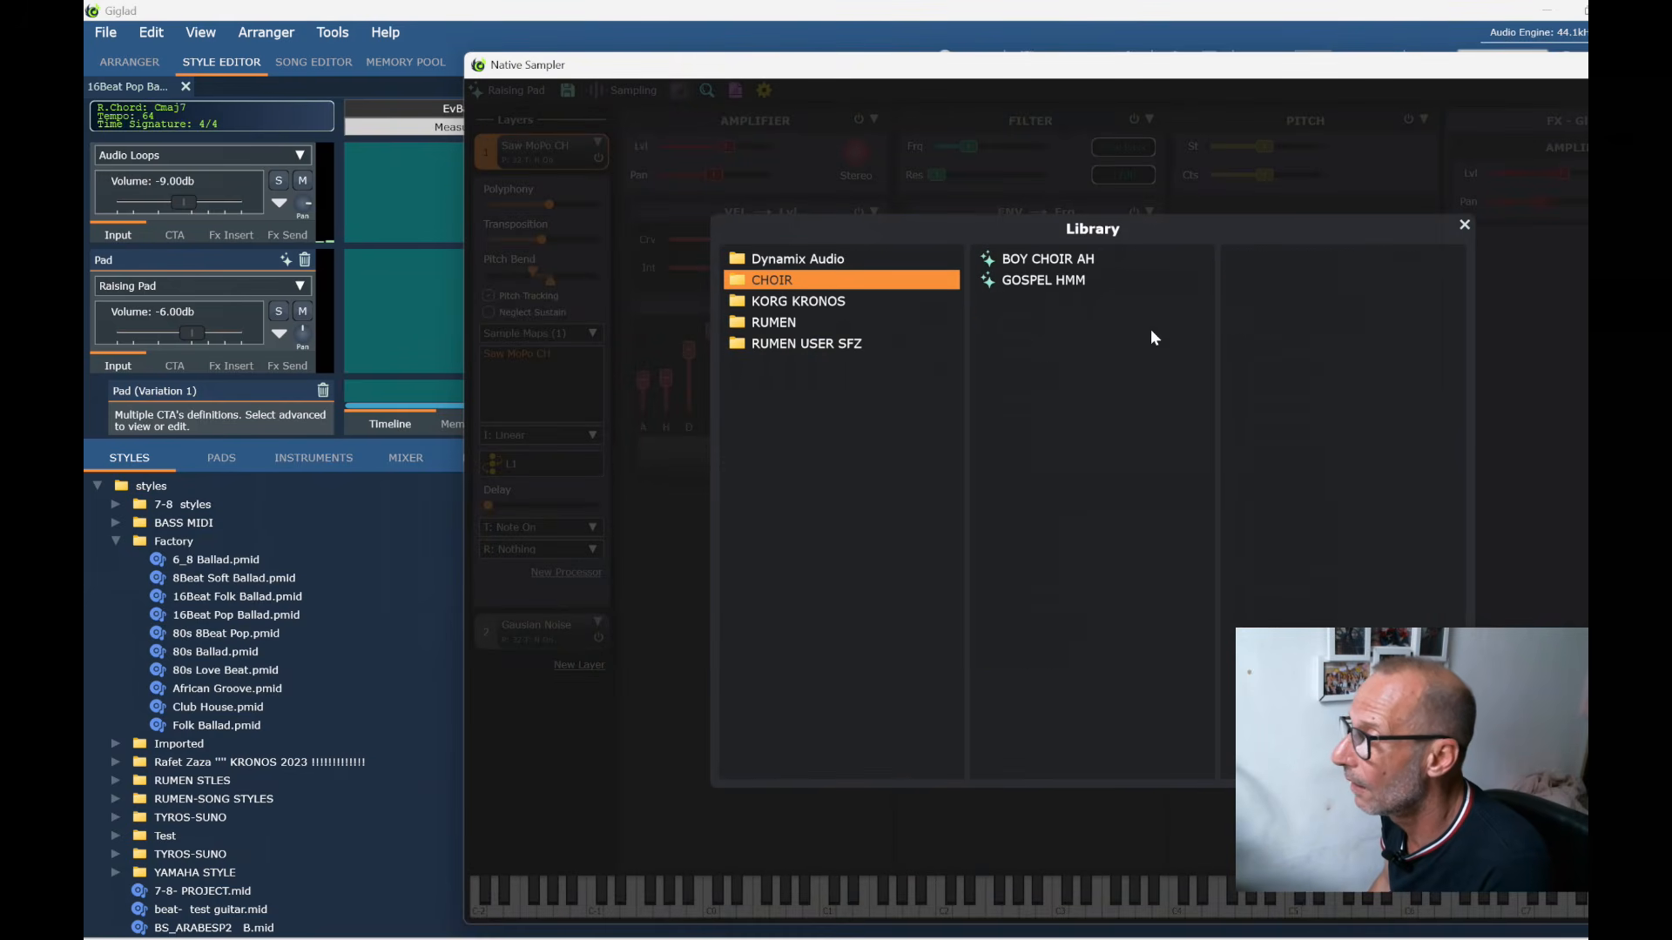
left_click(1045, 261)
double_click(1044, 259)
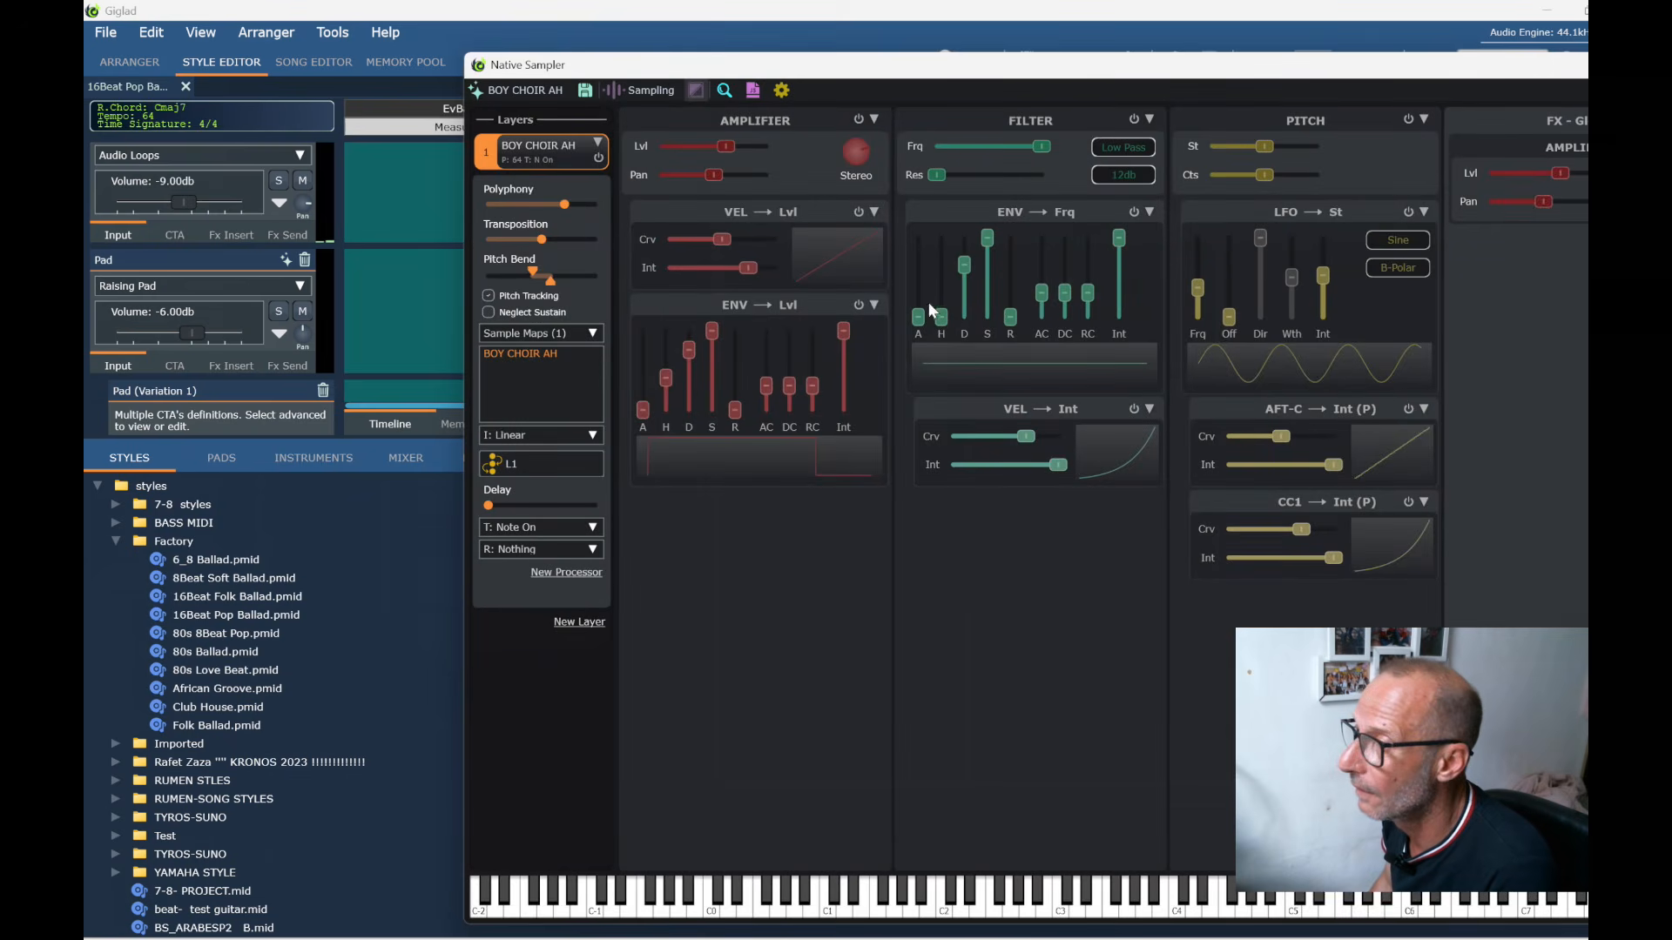
left_click_drag(1536, 74, 1309, 121)
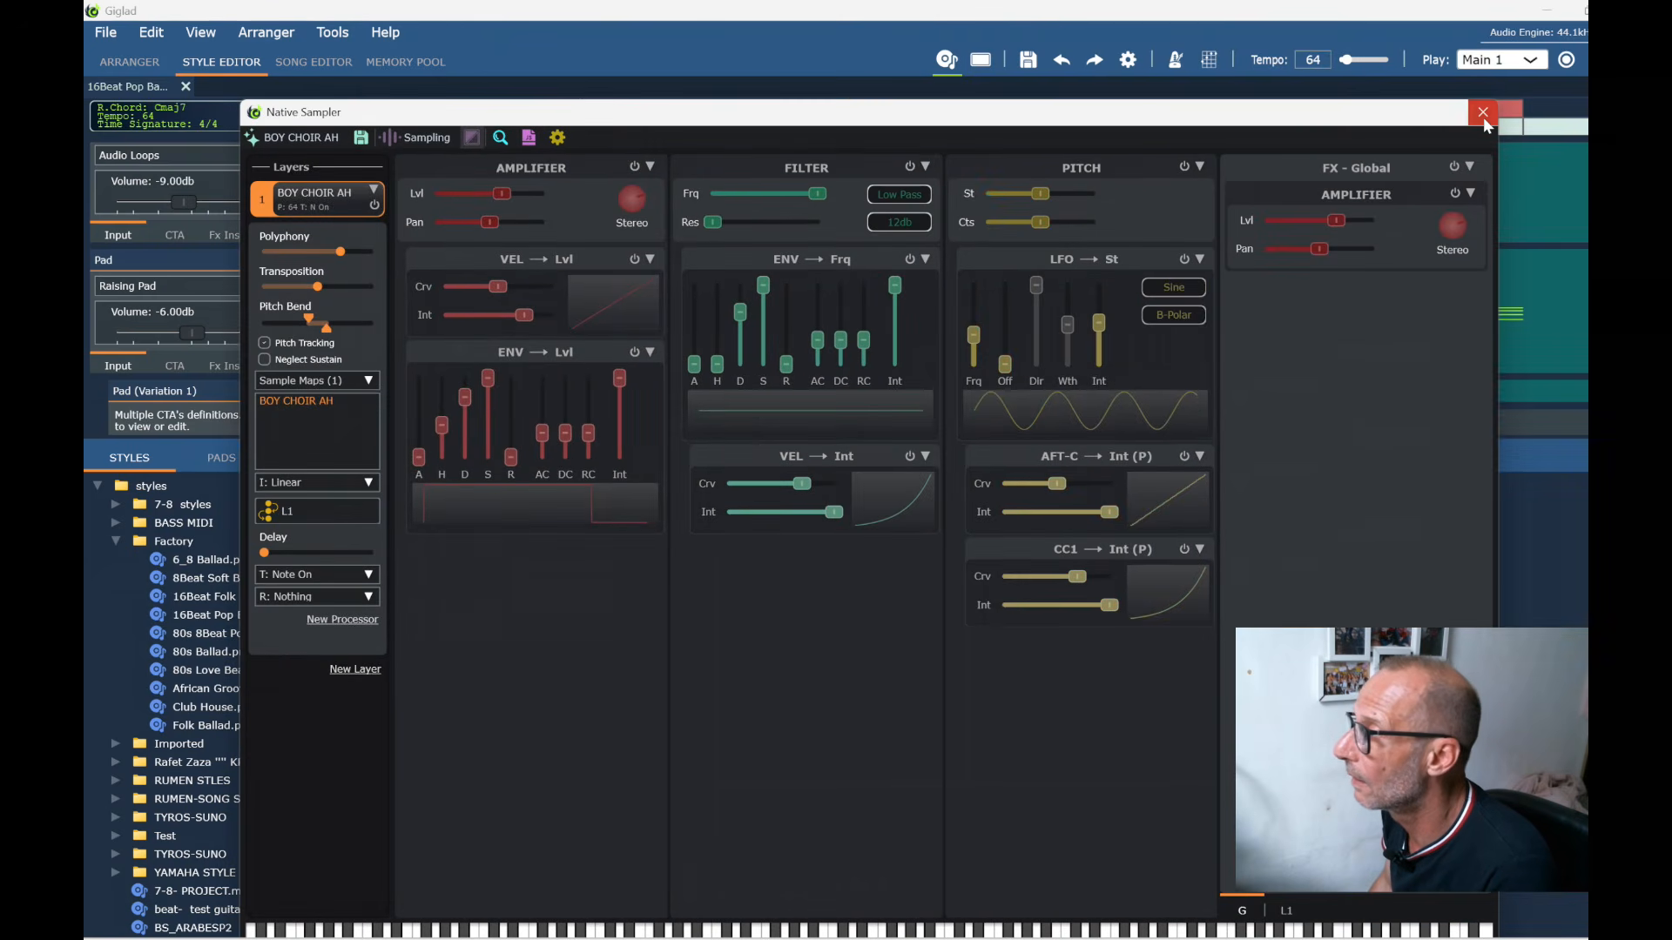
left_click(1485, 114)
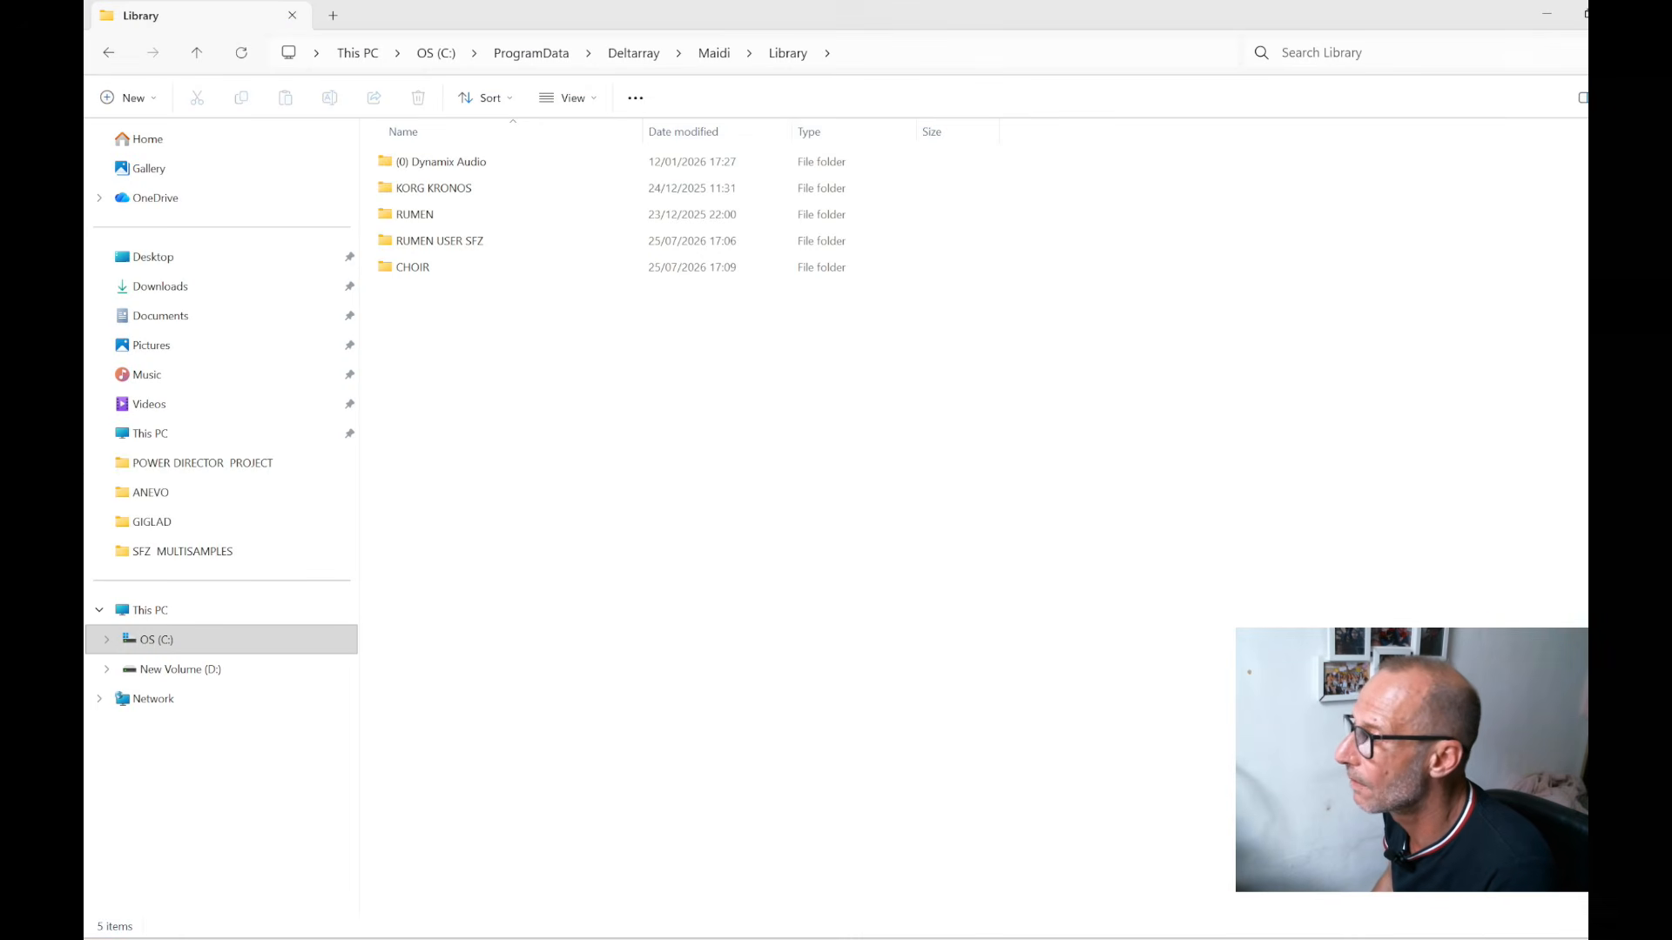
Return to Giglad and play the style's Main 1 section to audition the Pad track
left_click(1211, 938)
left_click(1599, 59)
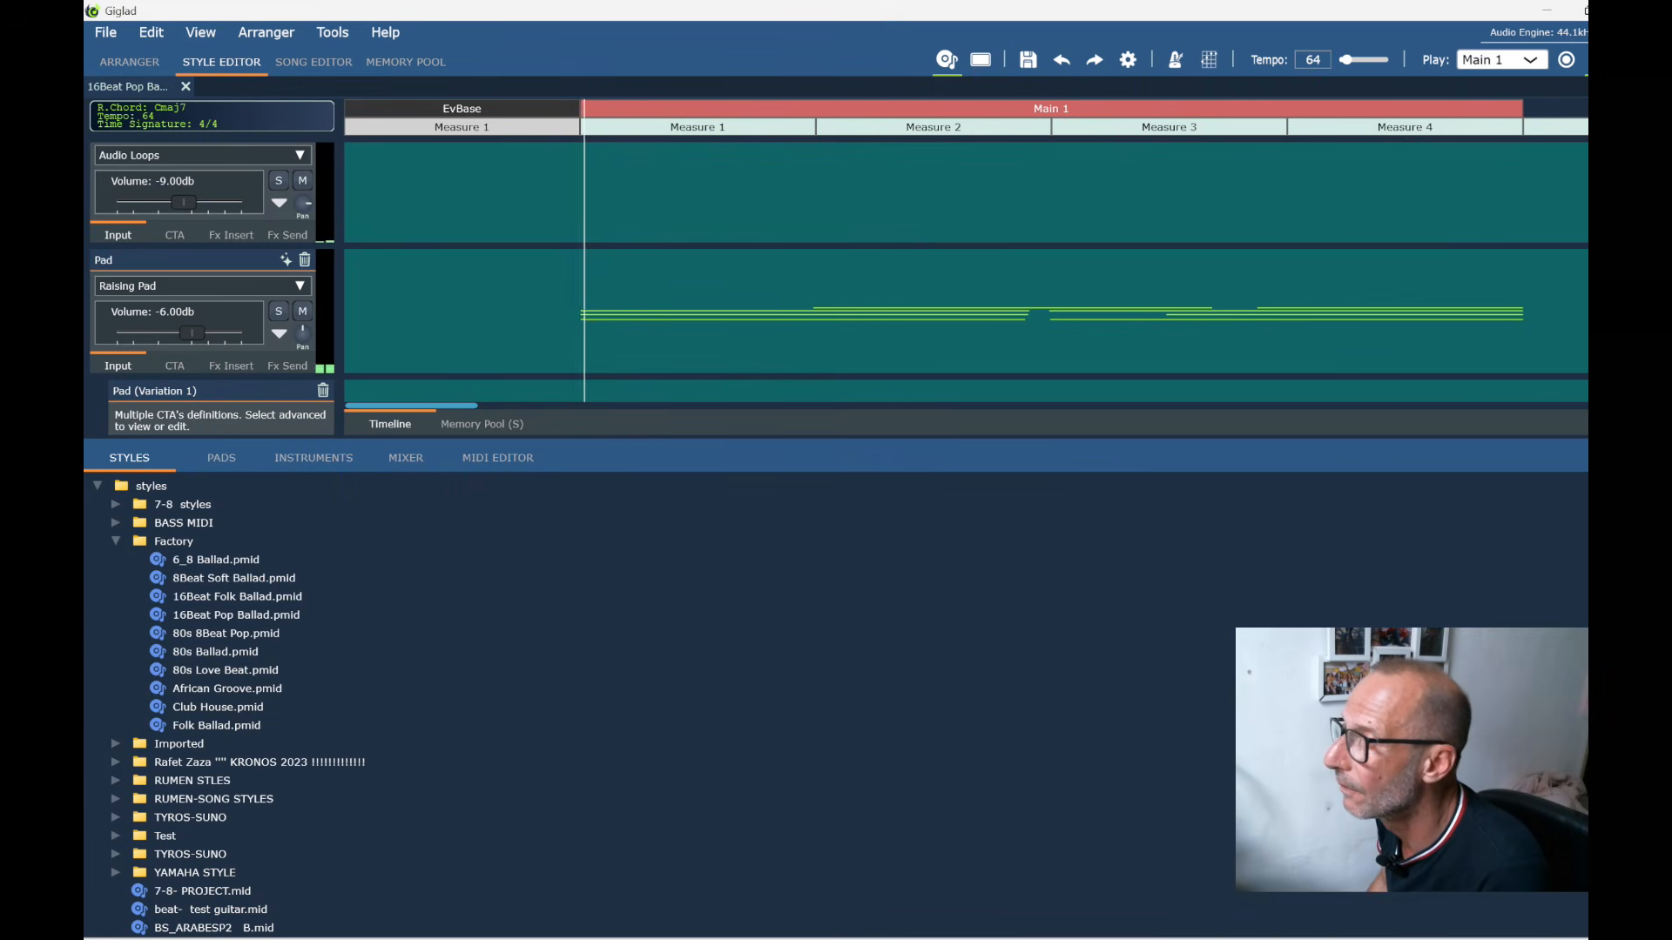
Solo the Pad track, load GOSPEL HMM from the CHOIR library folder as its instrument, and return to the Style Editor
left_click(278, 311)
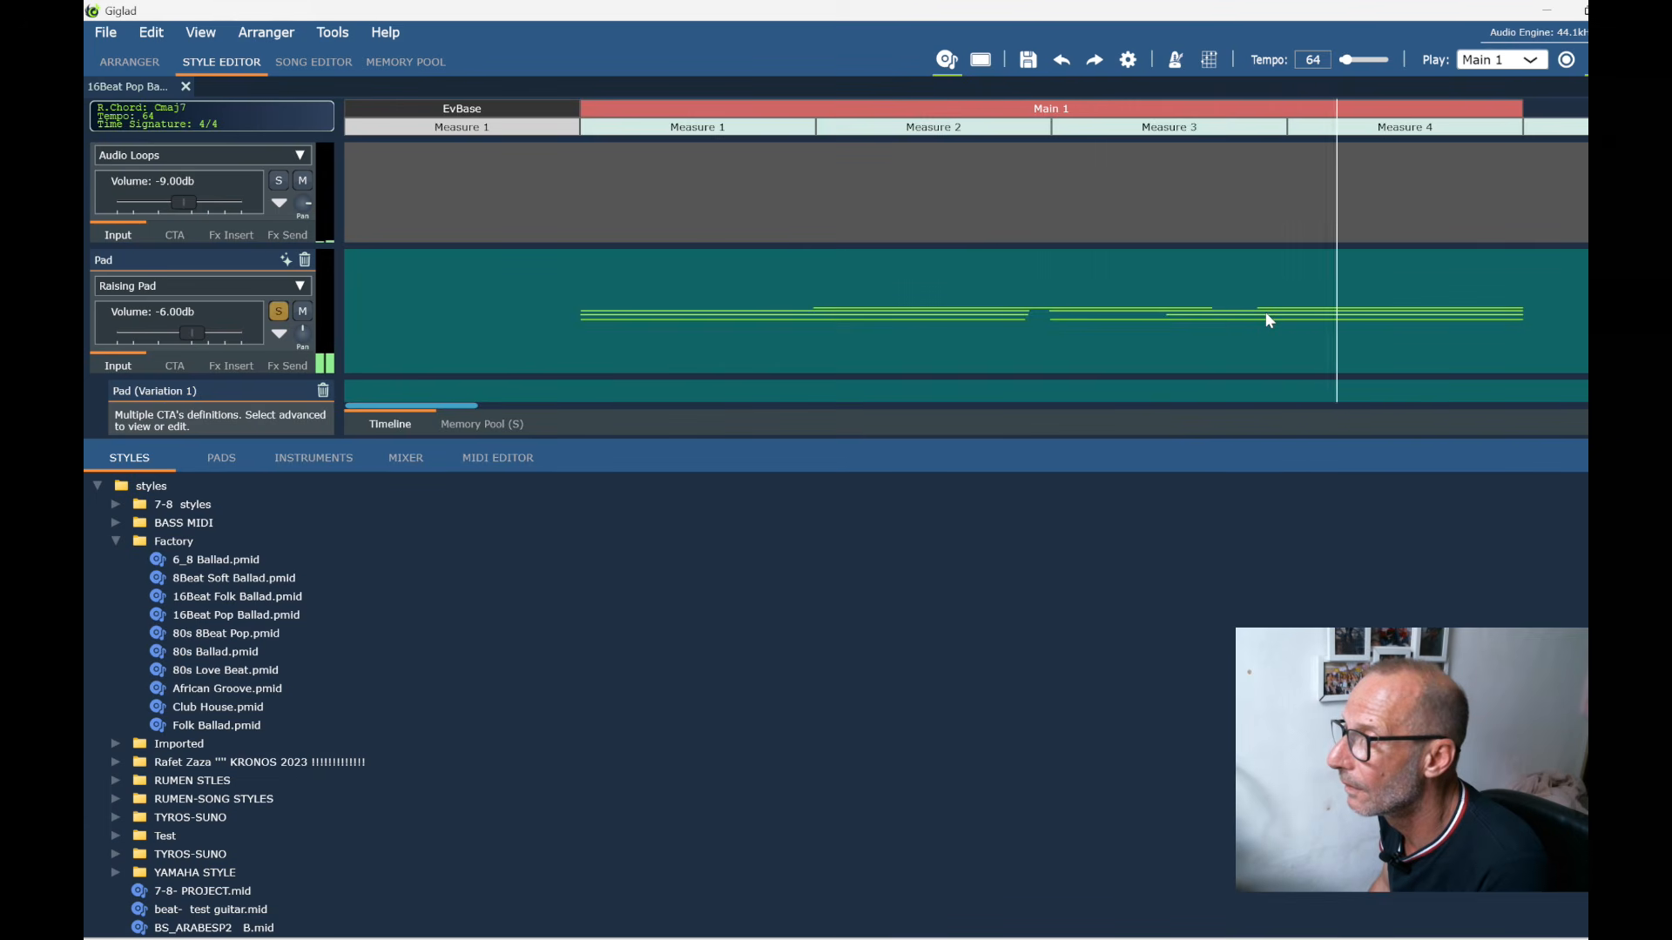
left_click(134, 289)
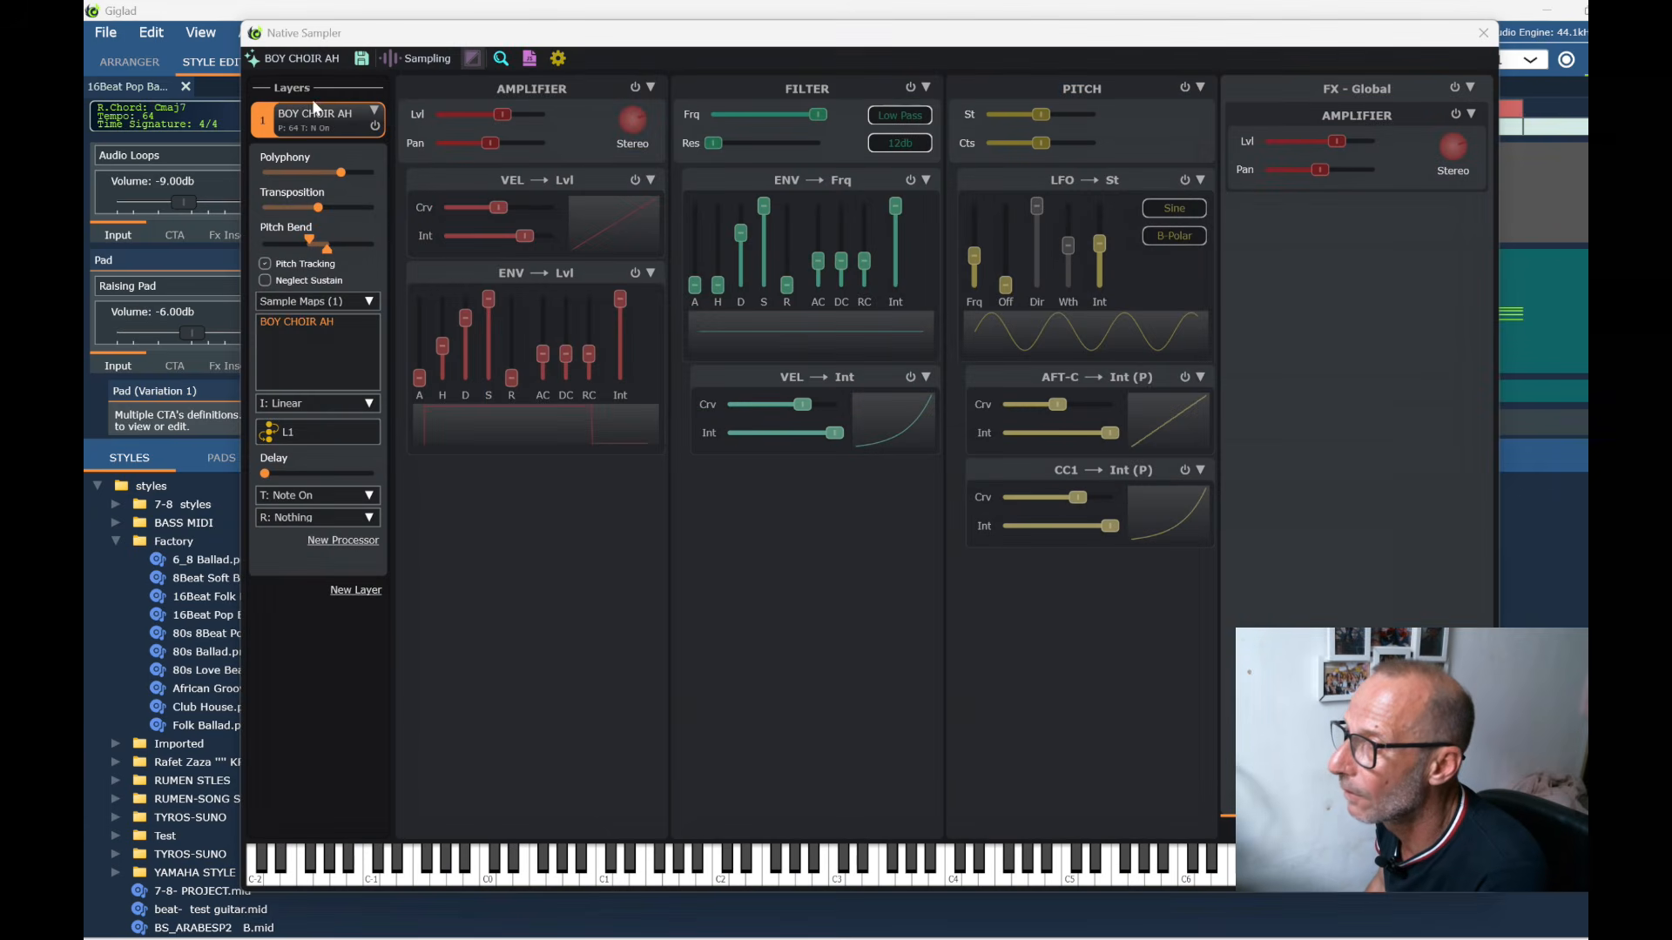
left_click(301, 59)
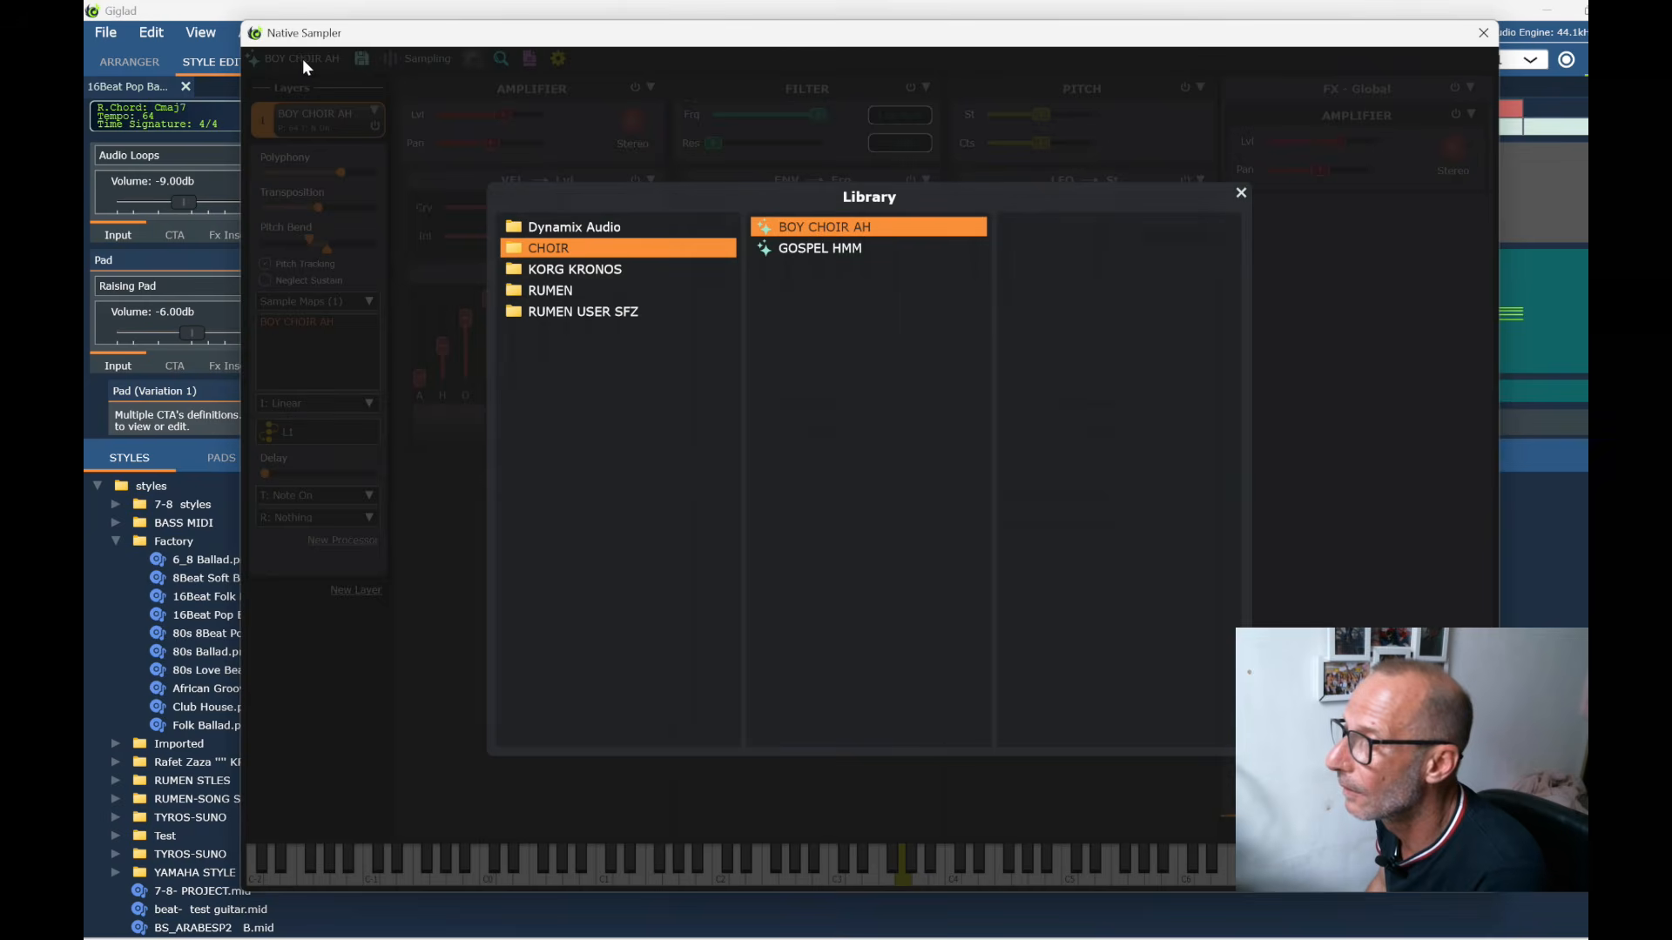
double_click(813, 248)
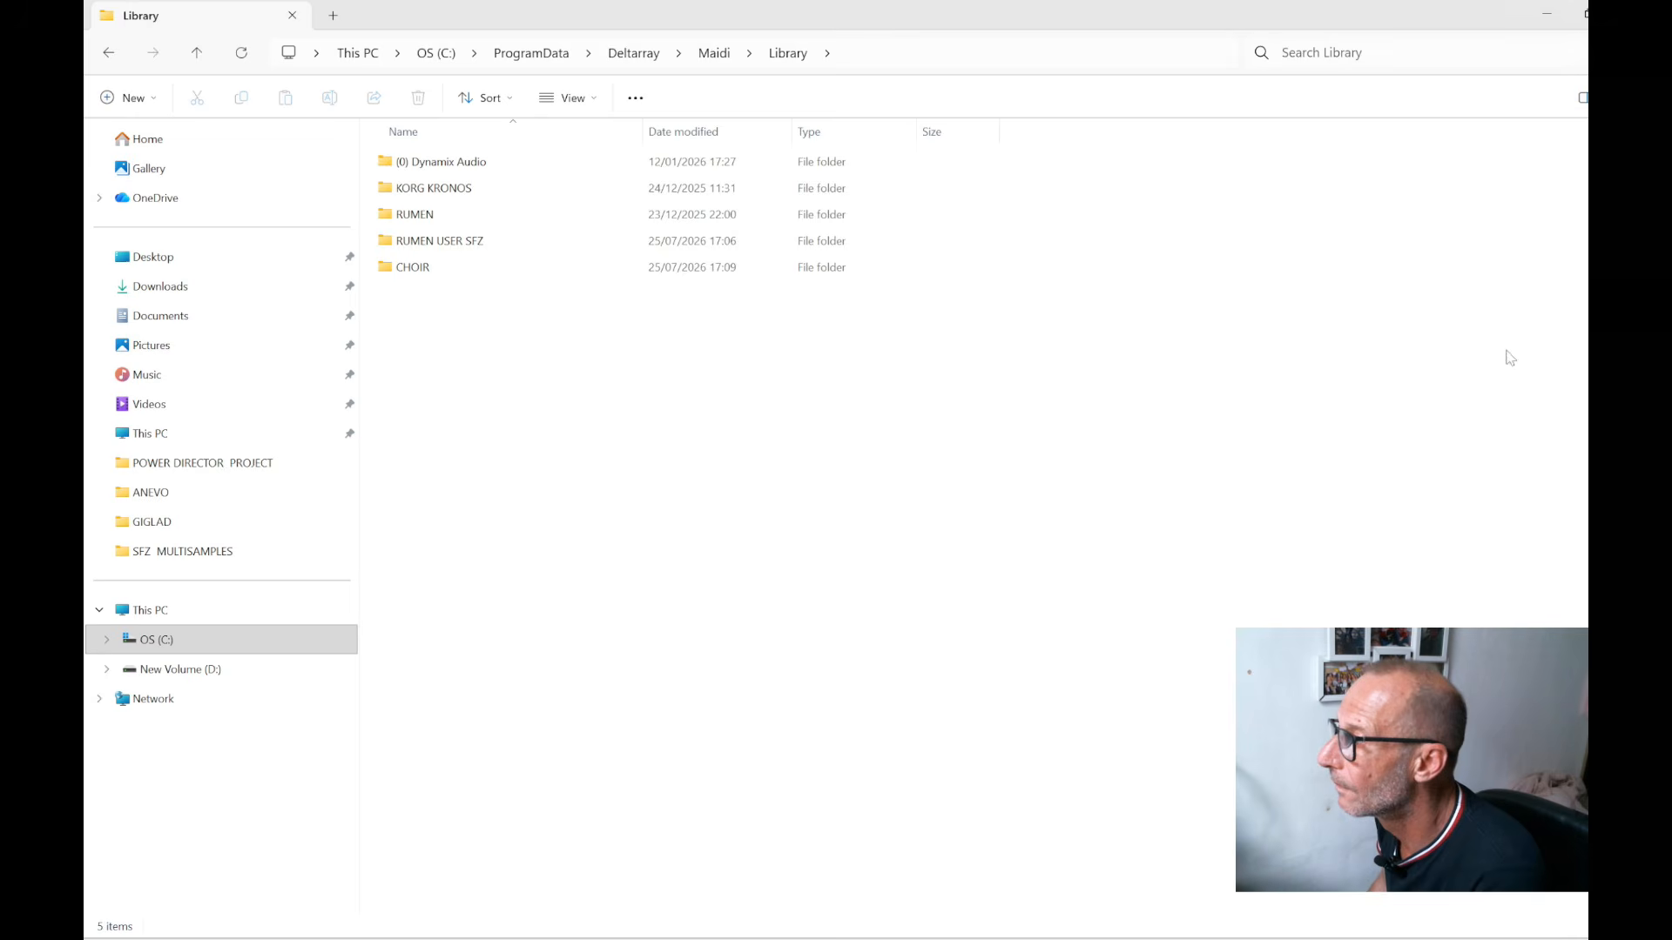
left_click(1545, 14)
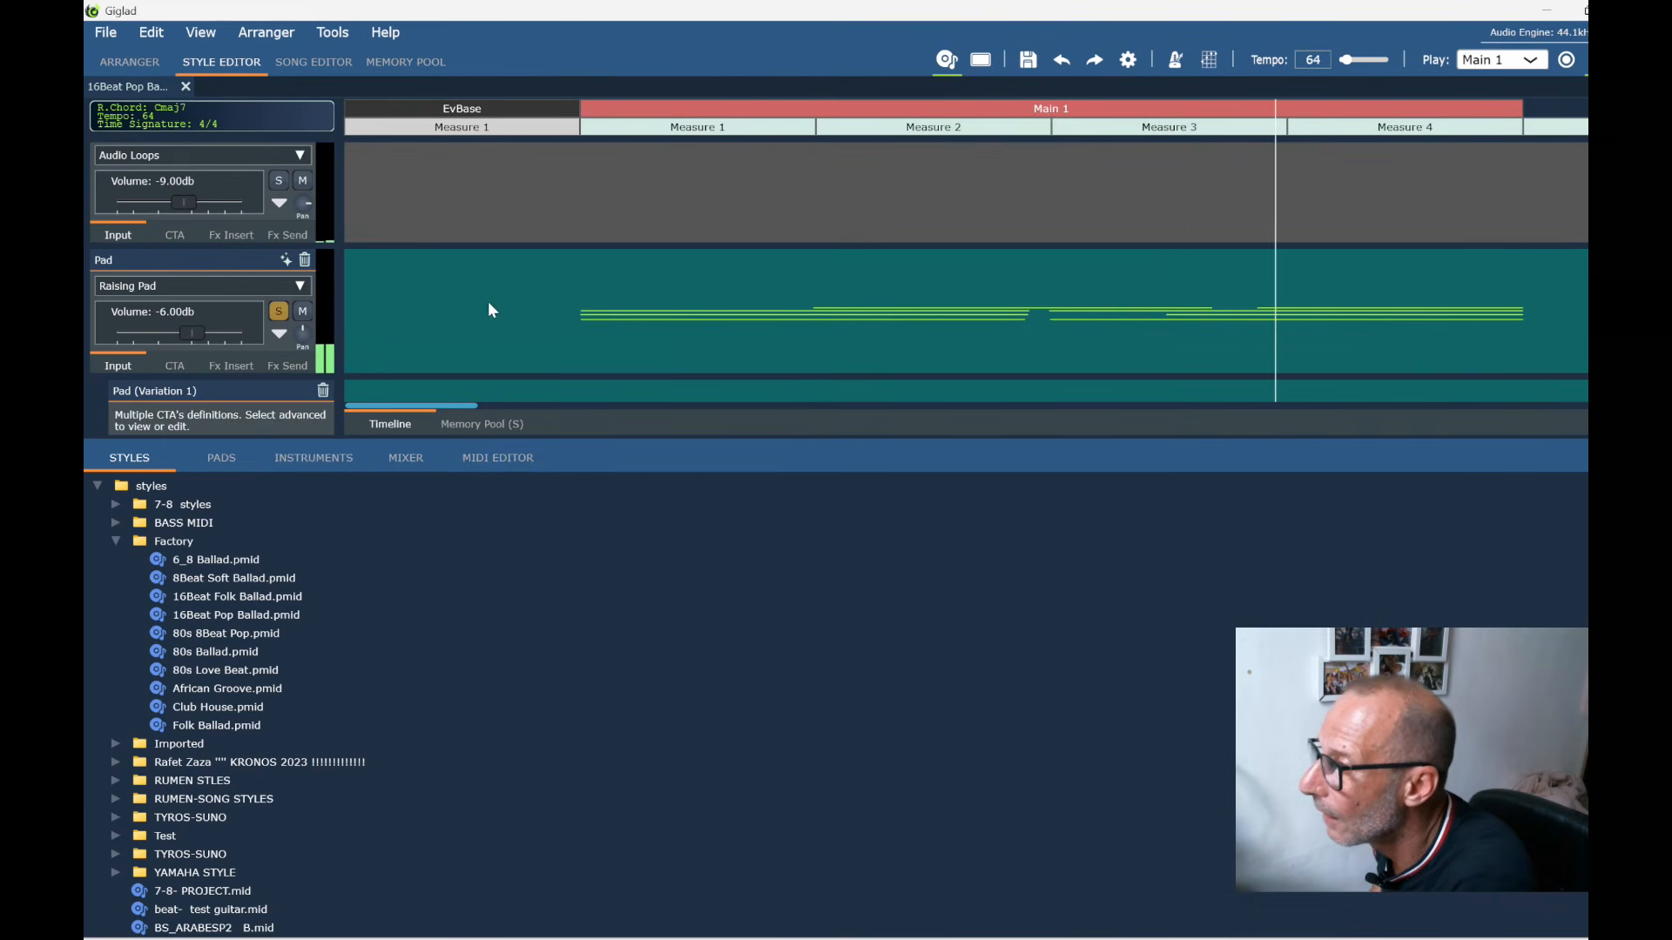
Turn off the Pad track's solo and, with playback stopped, return to the Arranger view
left_click(278, 312)
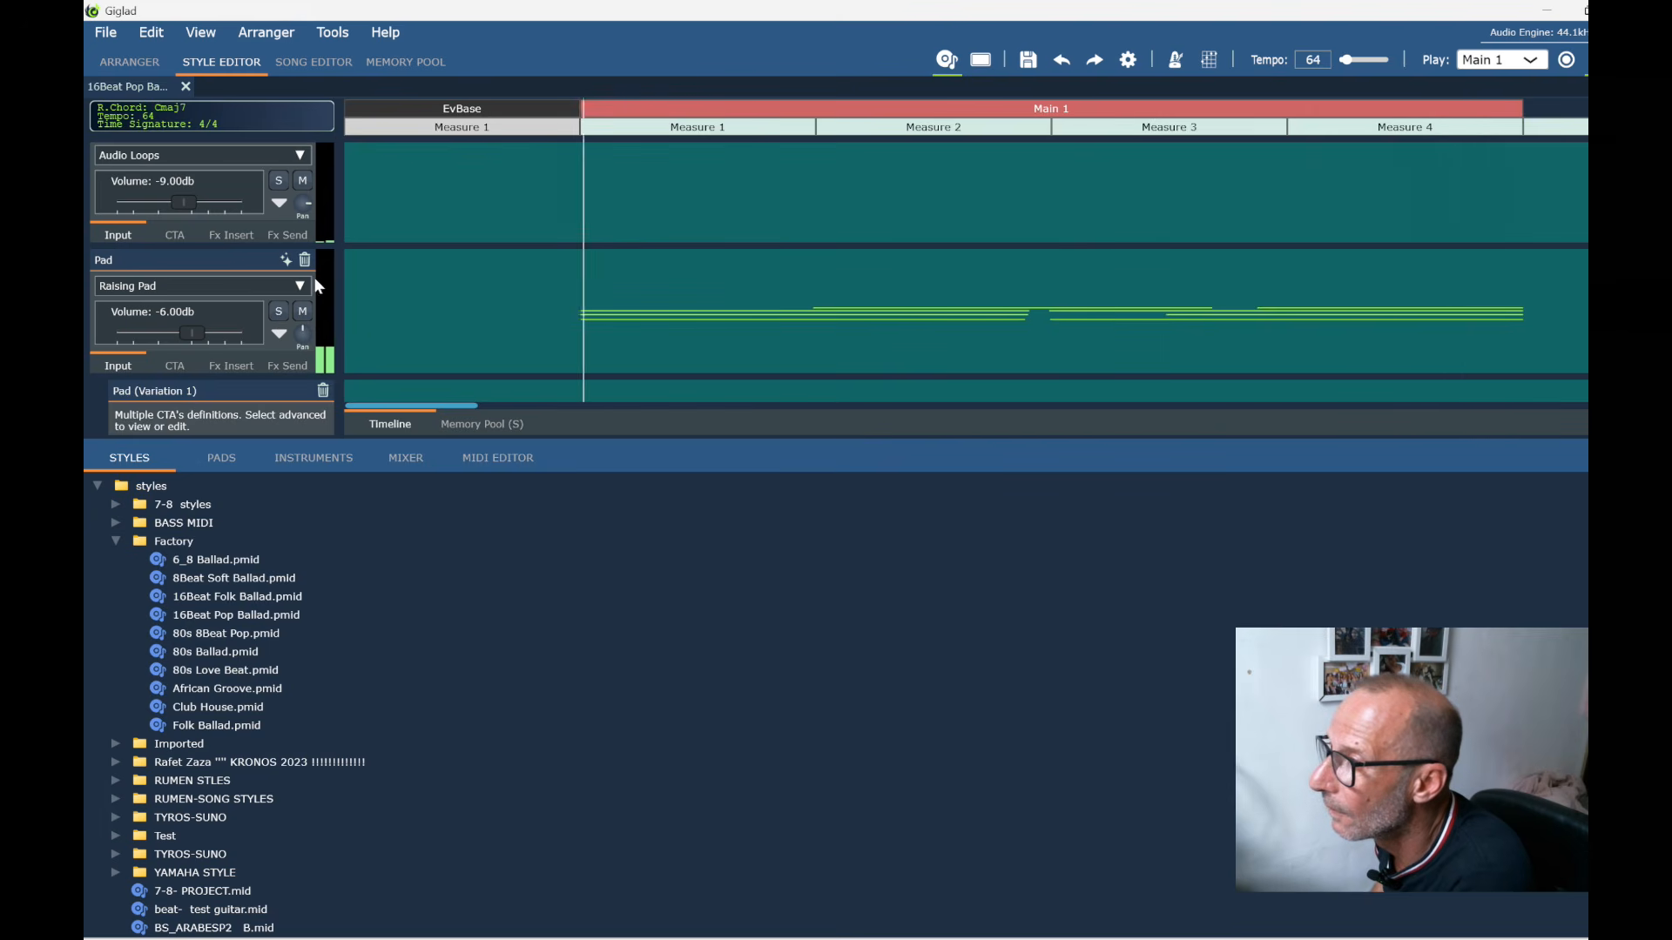
left_click(124, 63)
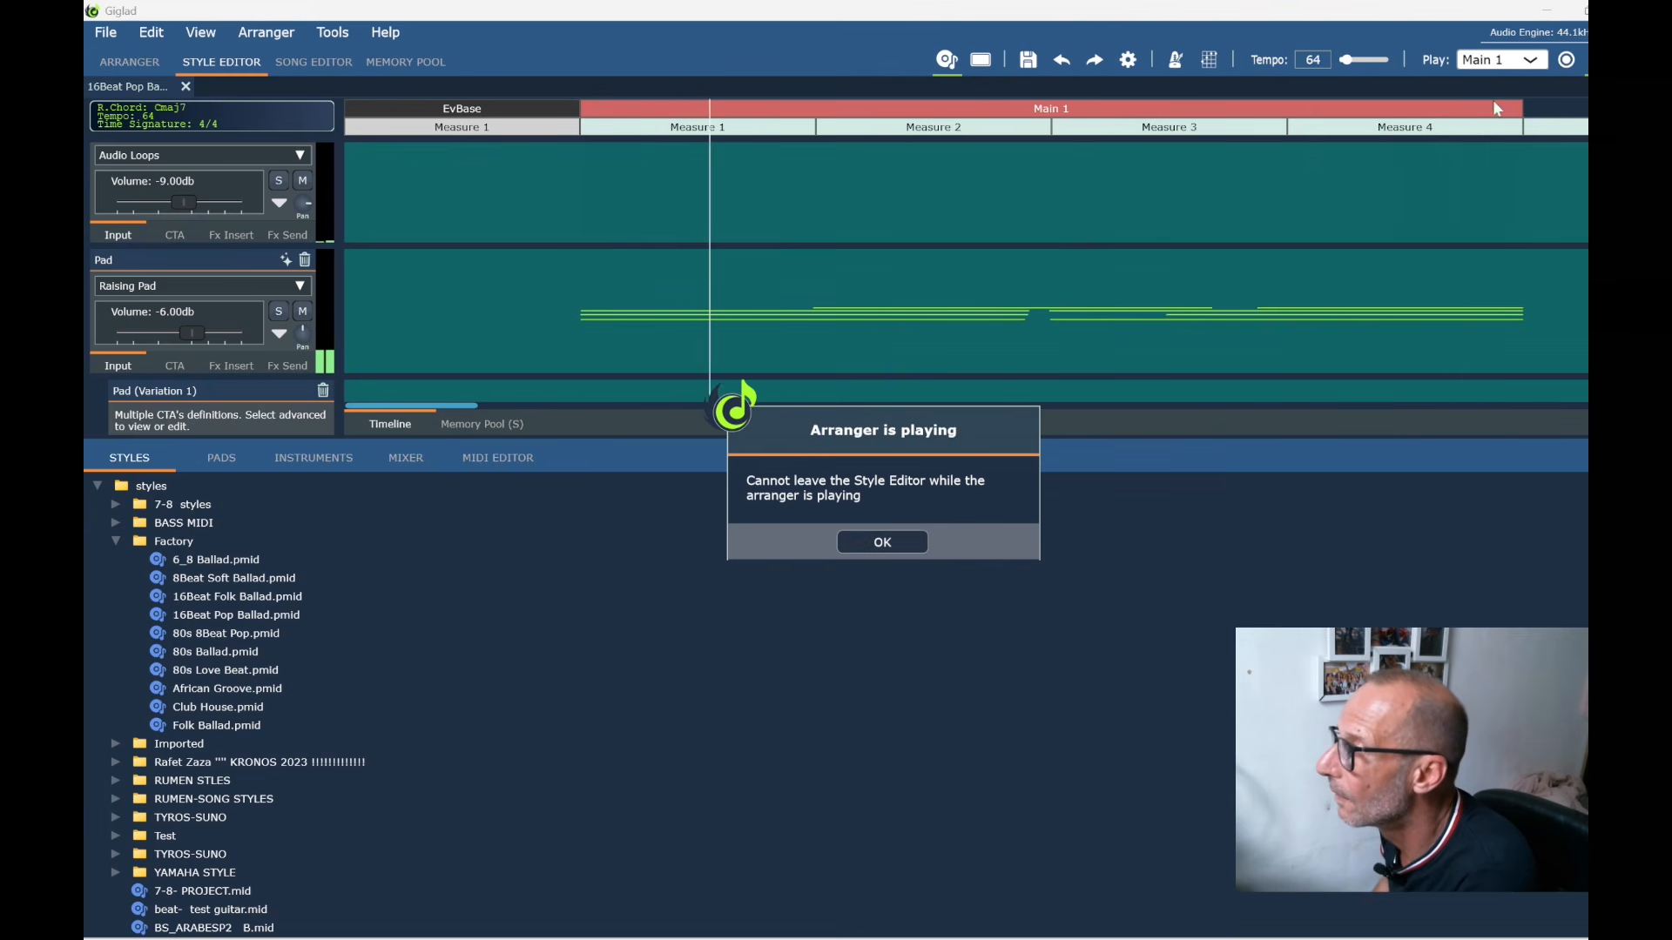
left_click(906, 540)
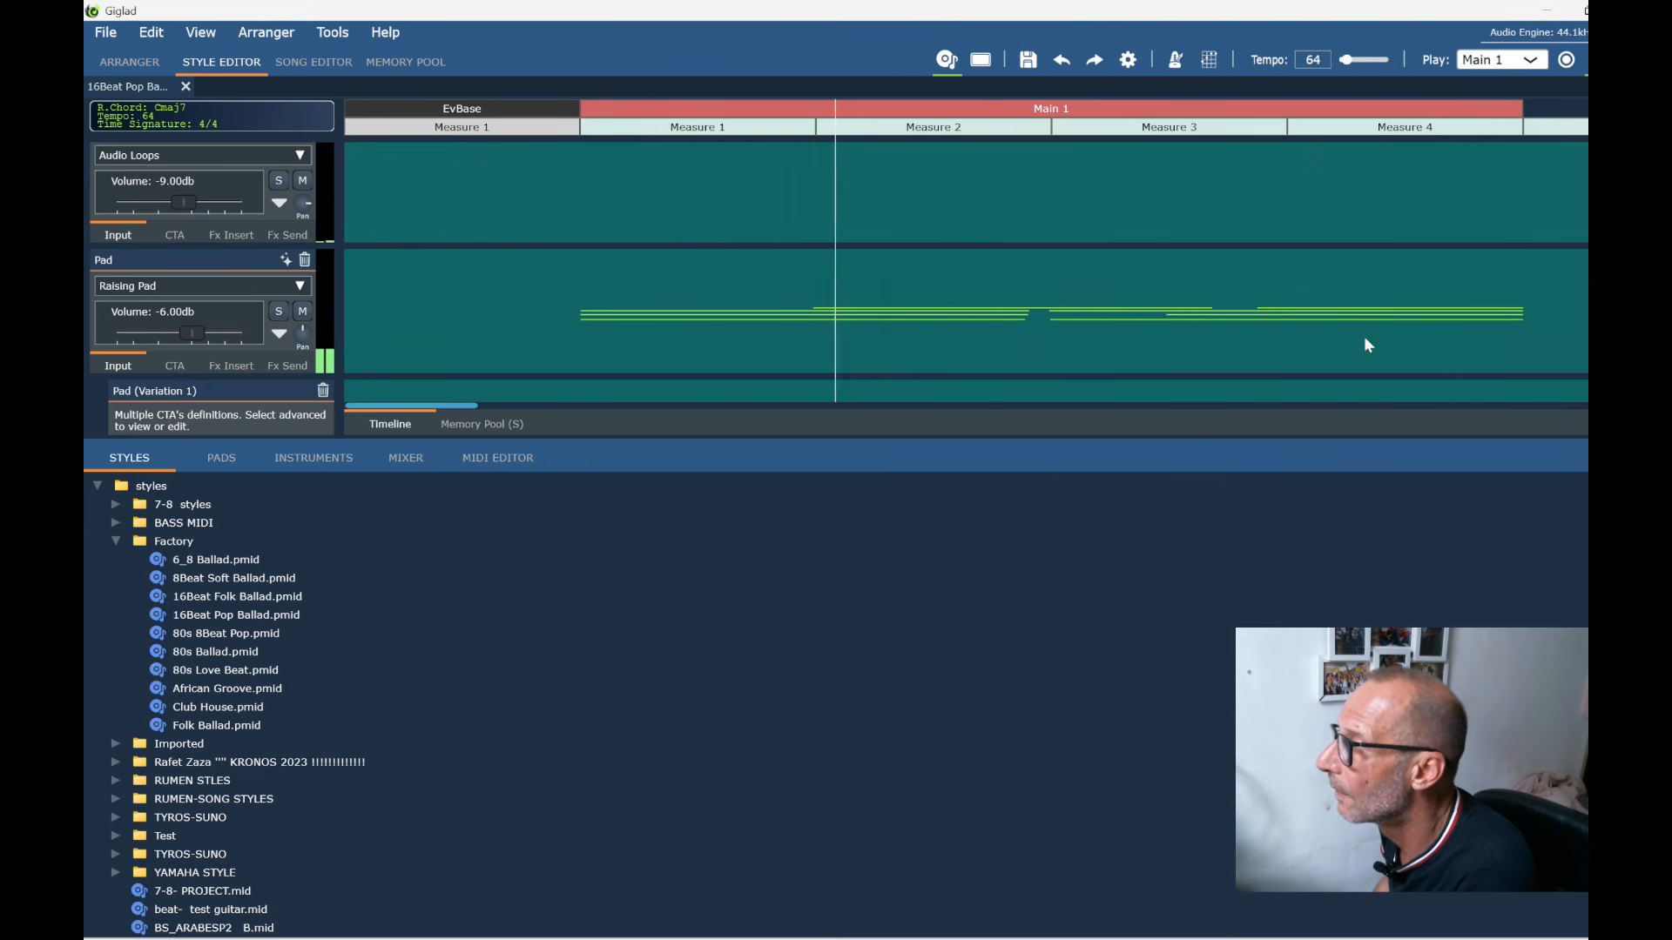
left_click(125, 63)
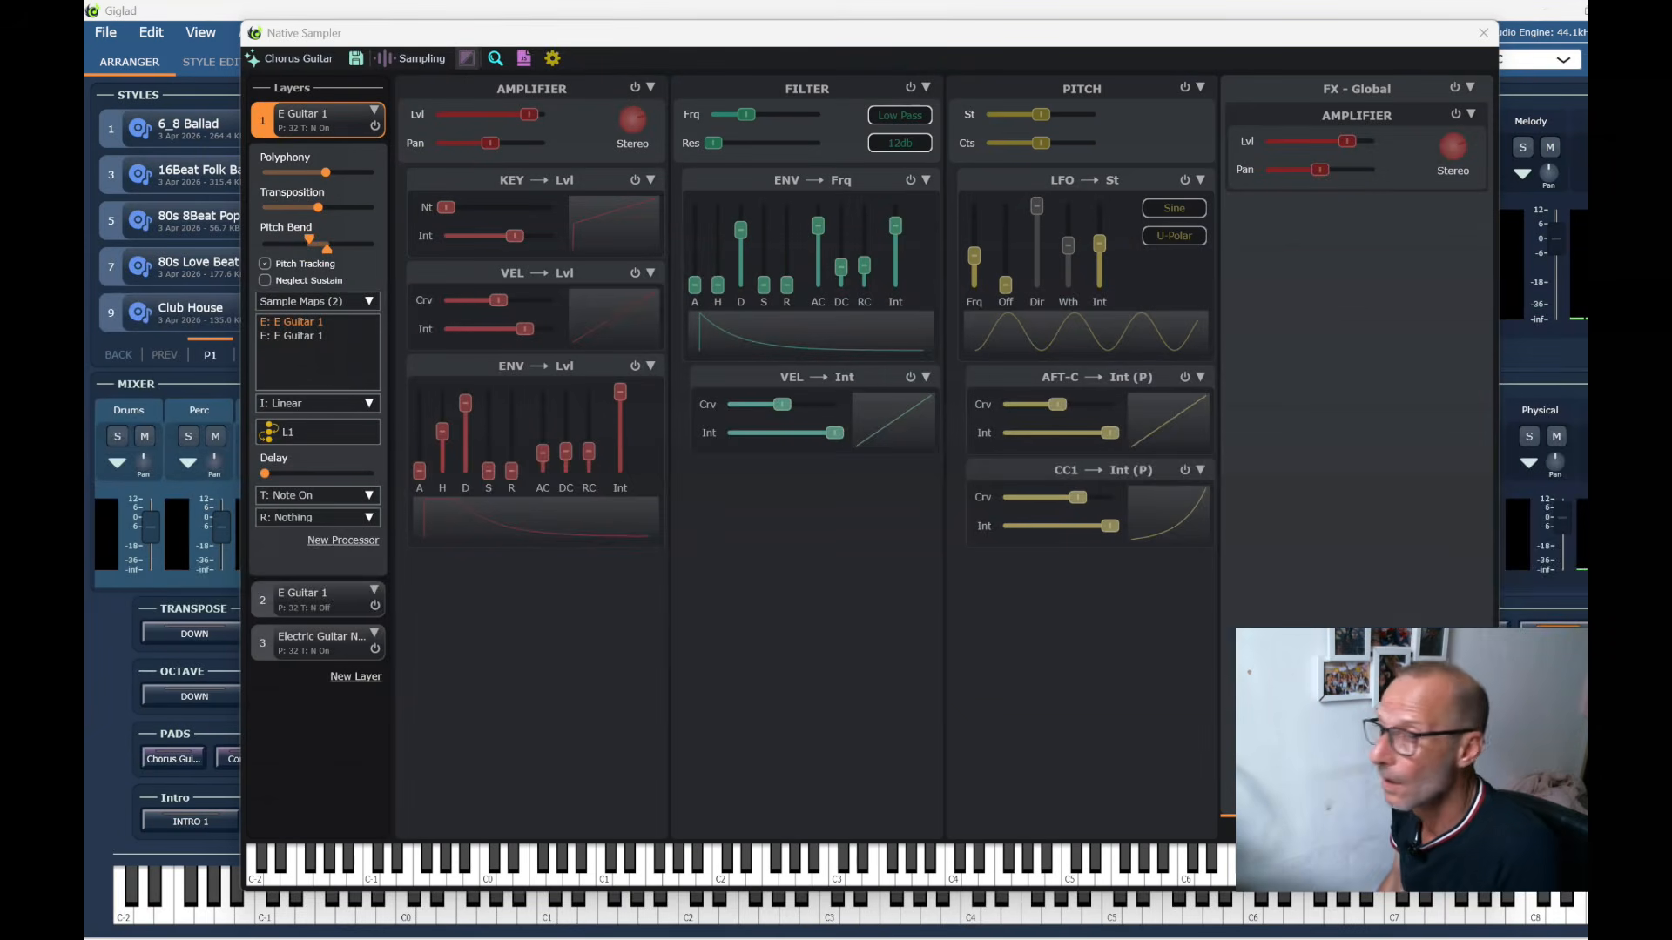